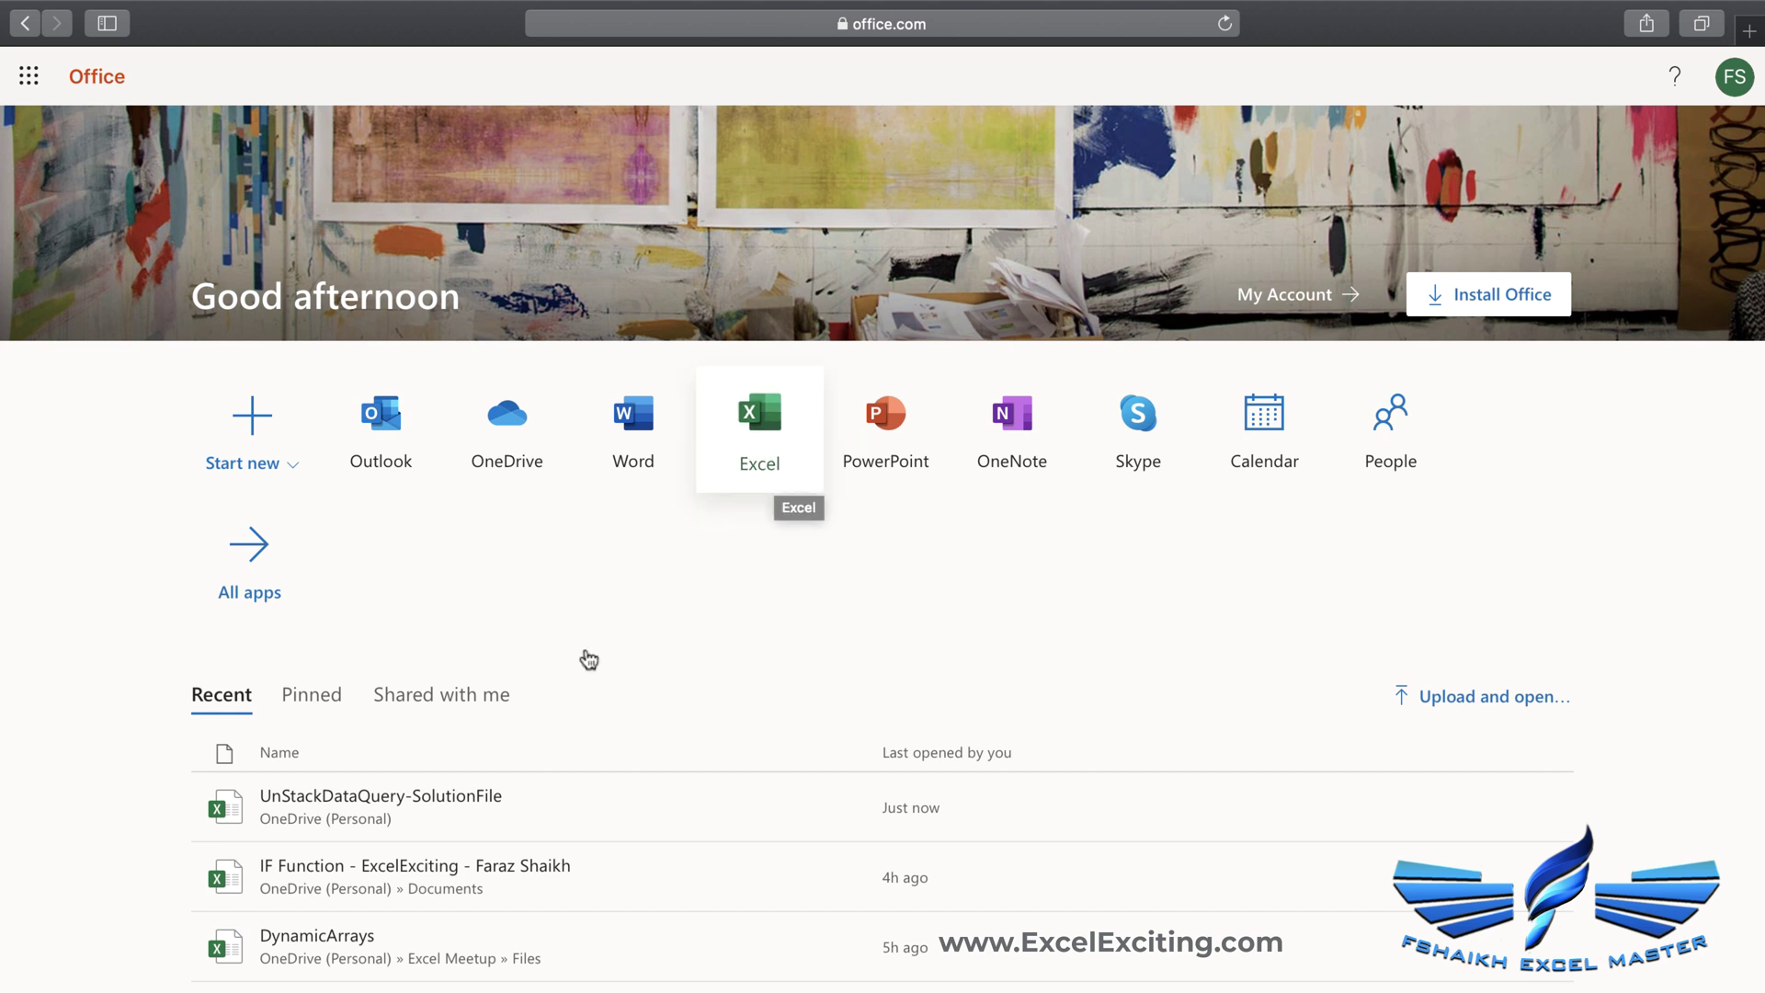
Open the UnStackDataQuery-SolutionFile workbook and select the first SKU and its QOH label
left_click(479, 806)
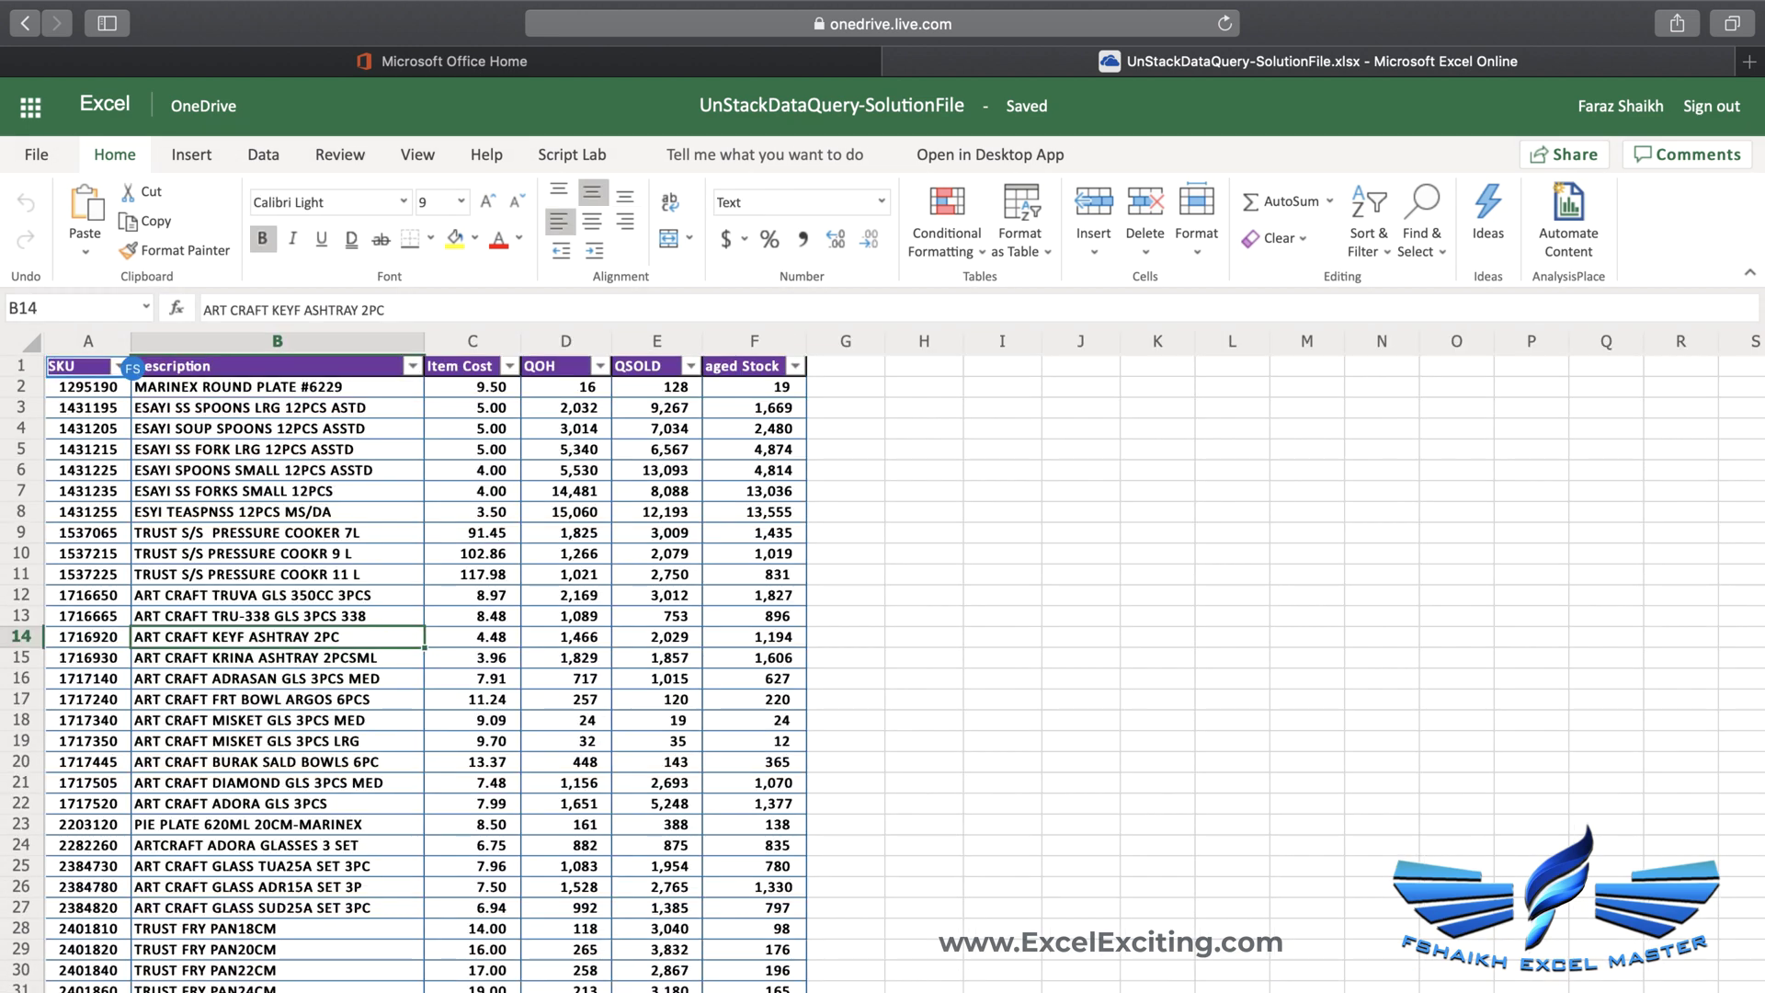
left_click(105, 392)
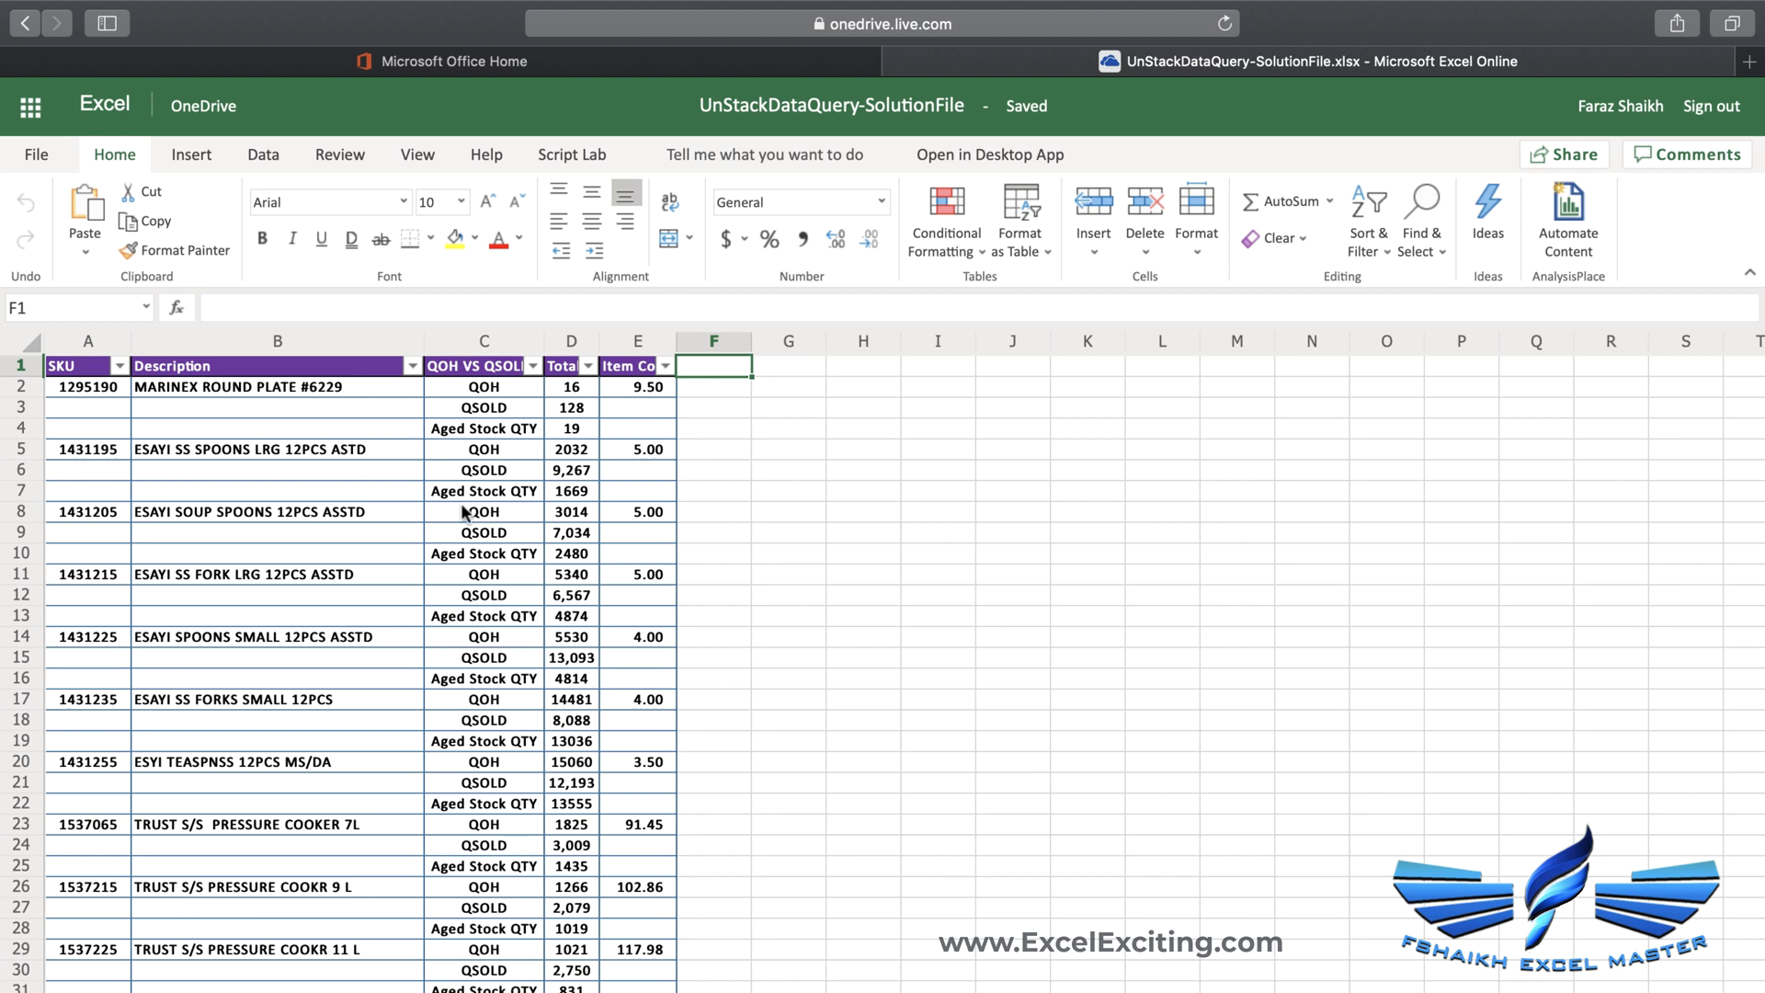
left_click(496, 387)
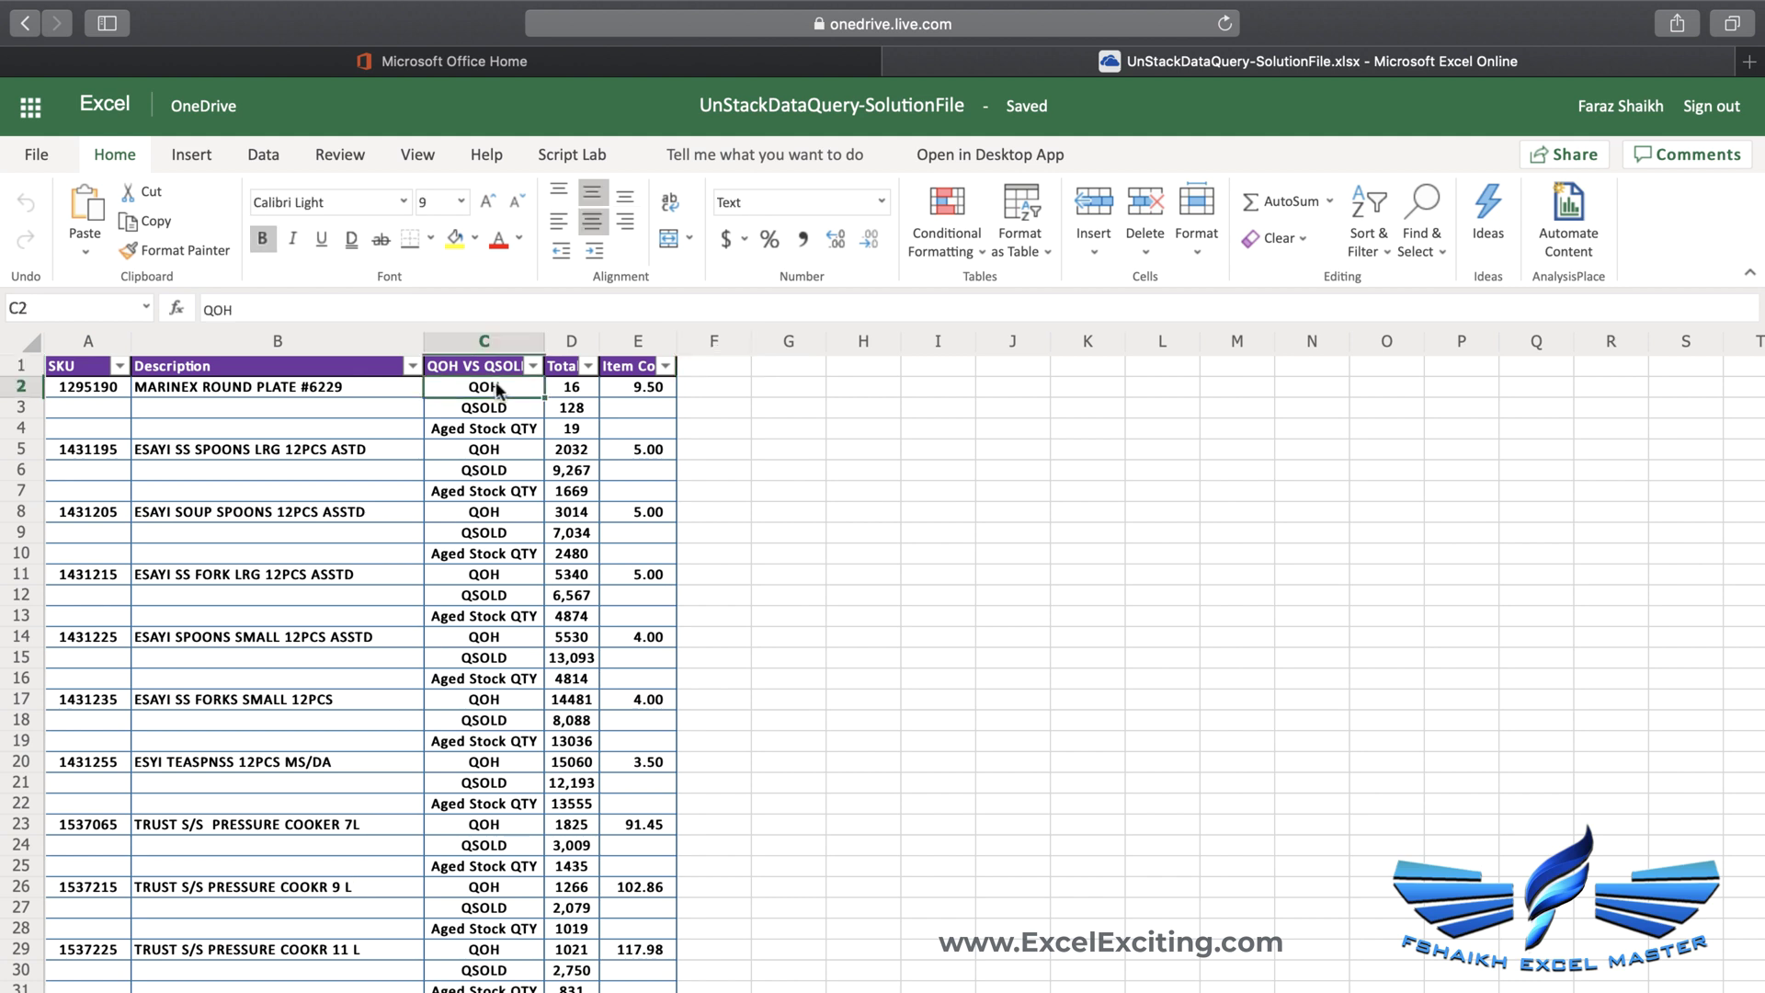
Copy the QOH, QSOLD and Aged Stock QTY labels and paste them transposed into K1:M1
key("shift+Down")
key("shift+Down")
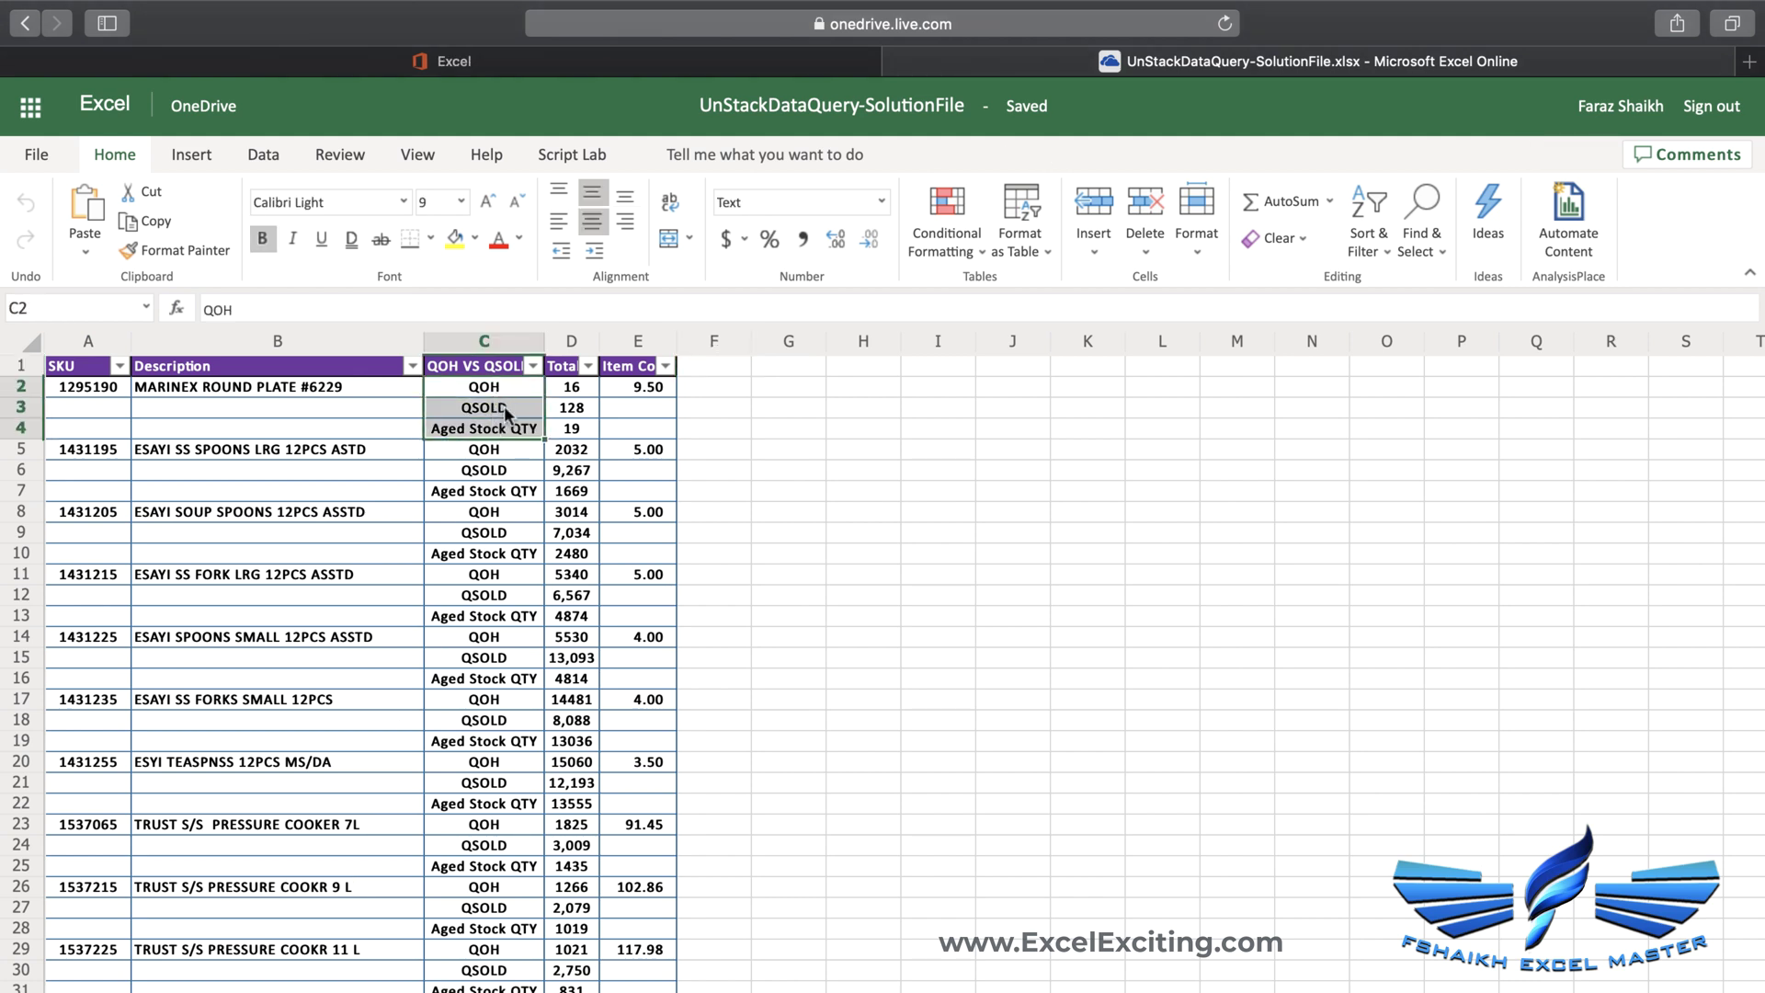
left_click(155, 228)
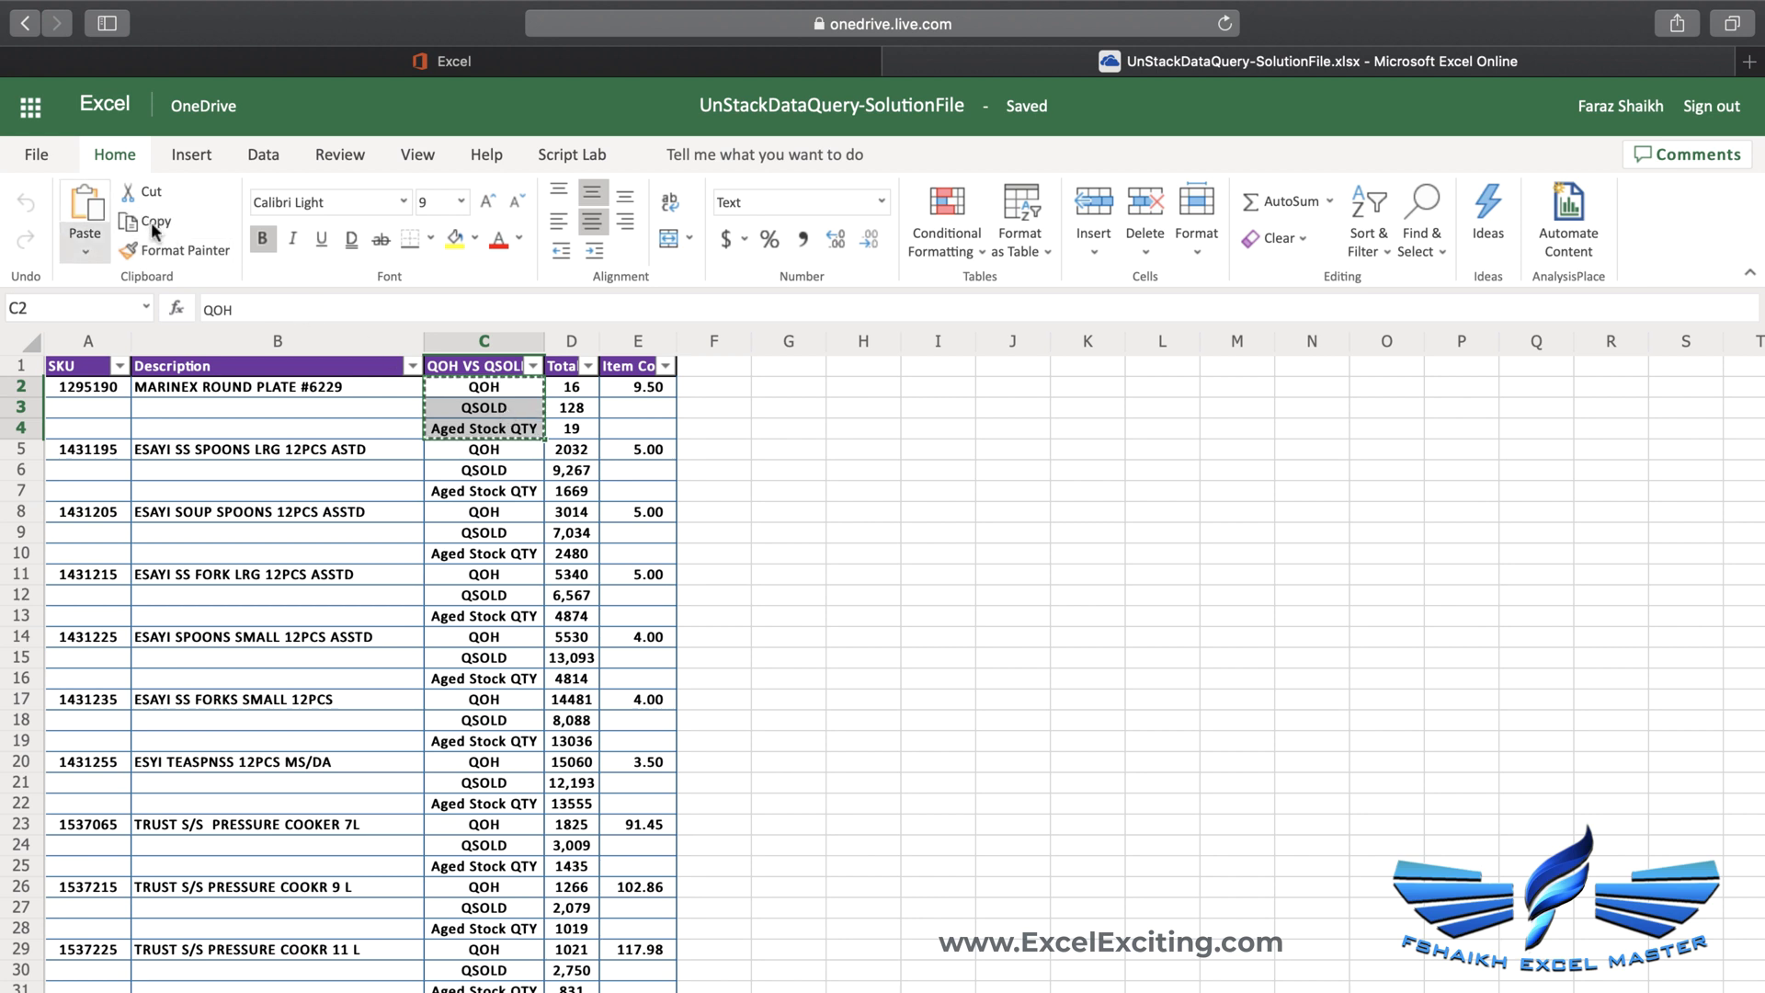
left_click(1078, 363)
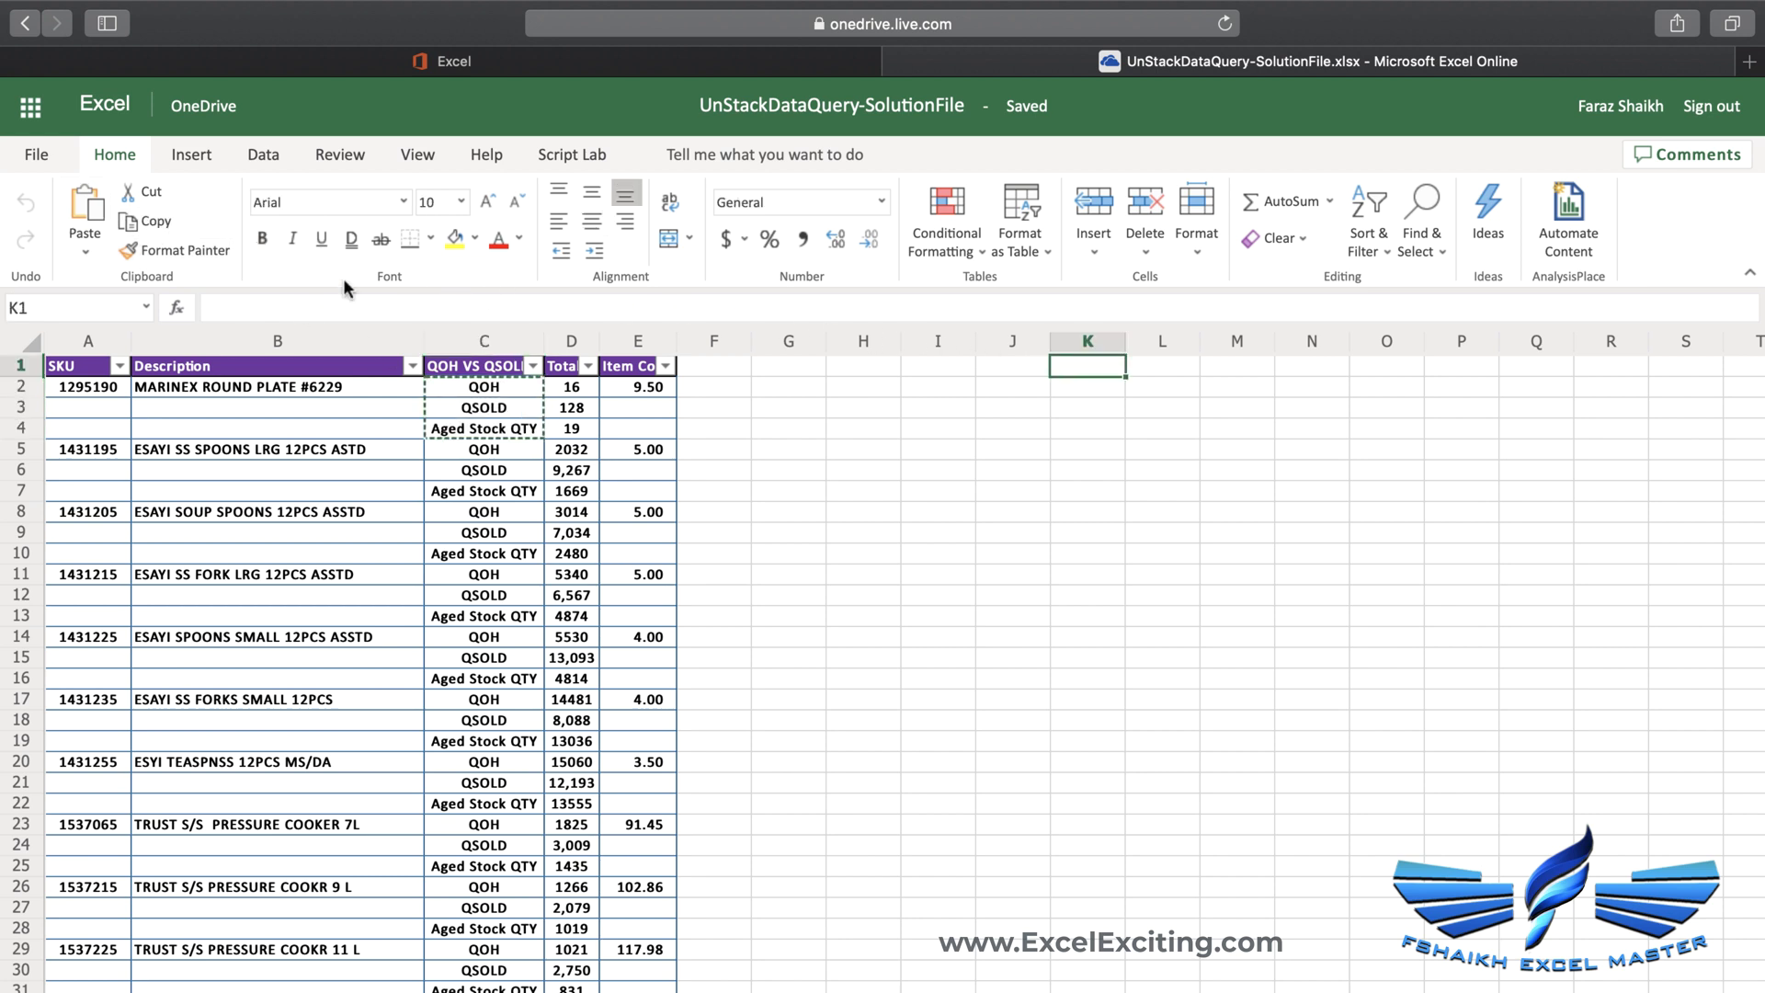
left_click(84, 250)
left_click(147, 397)
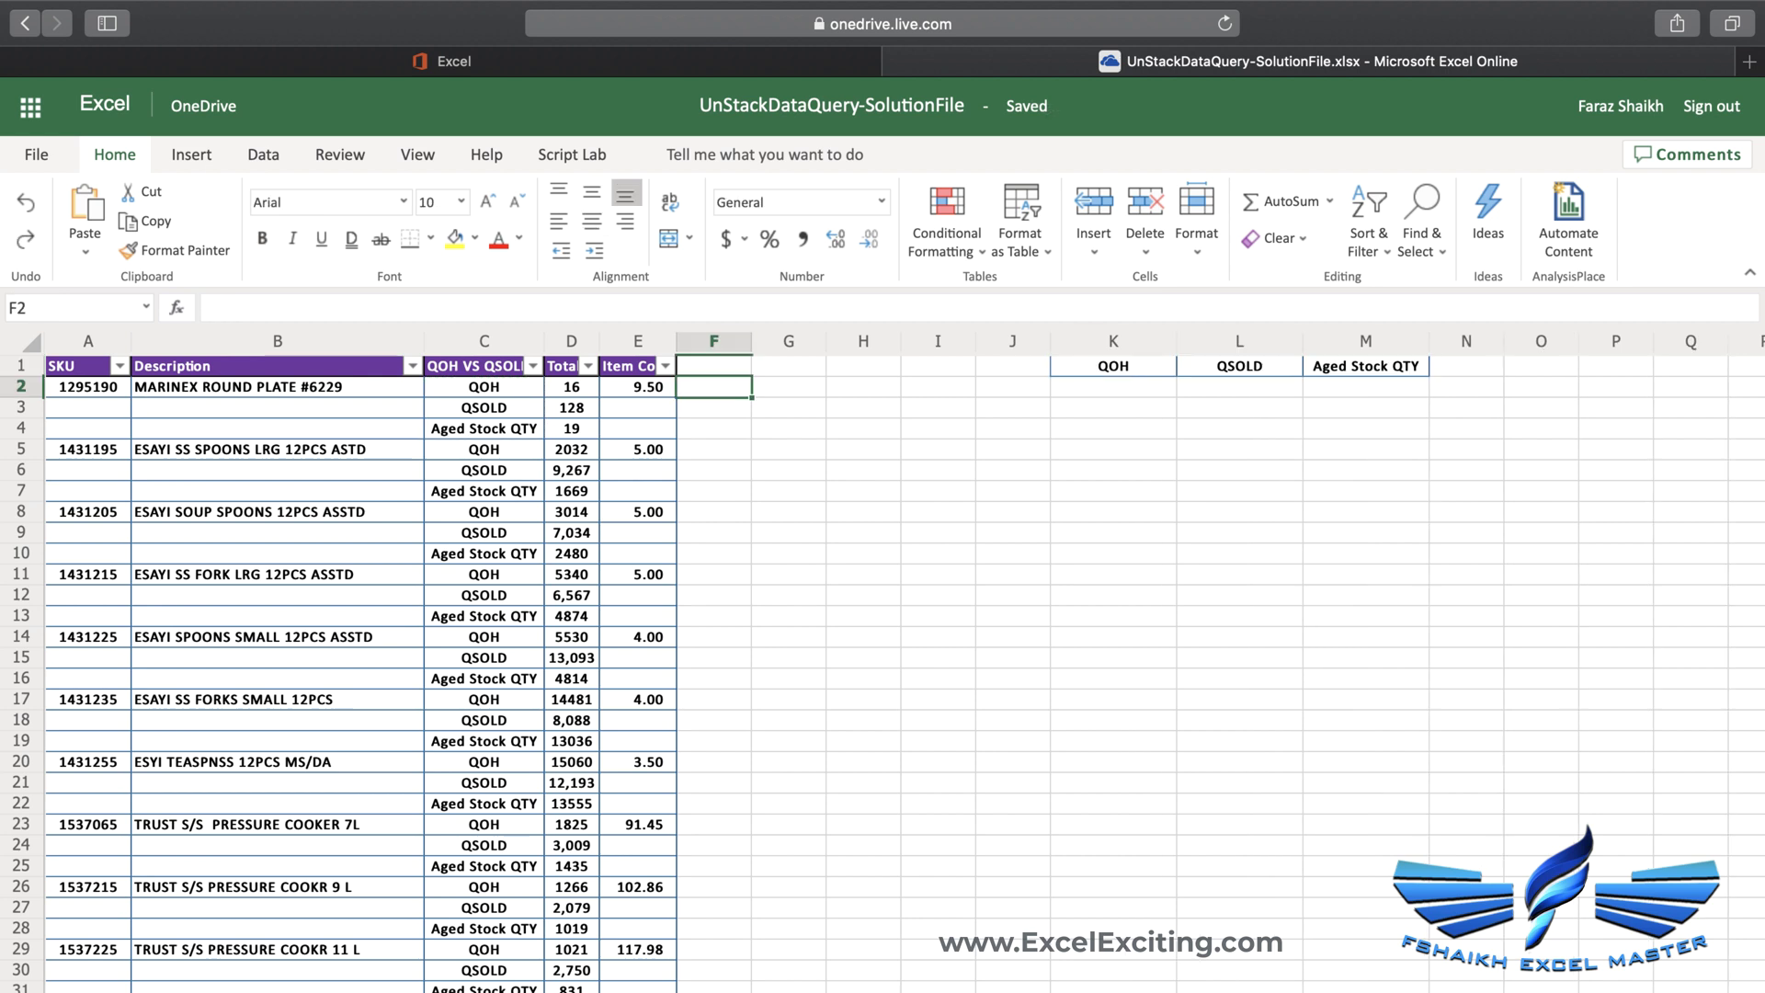
Enter =ROW()-1 in F2 and fill it down to number the data rows 1 through 714
type("=r")
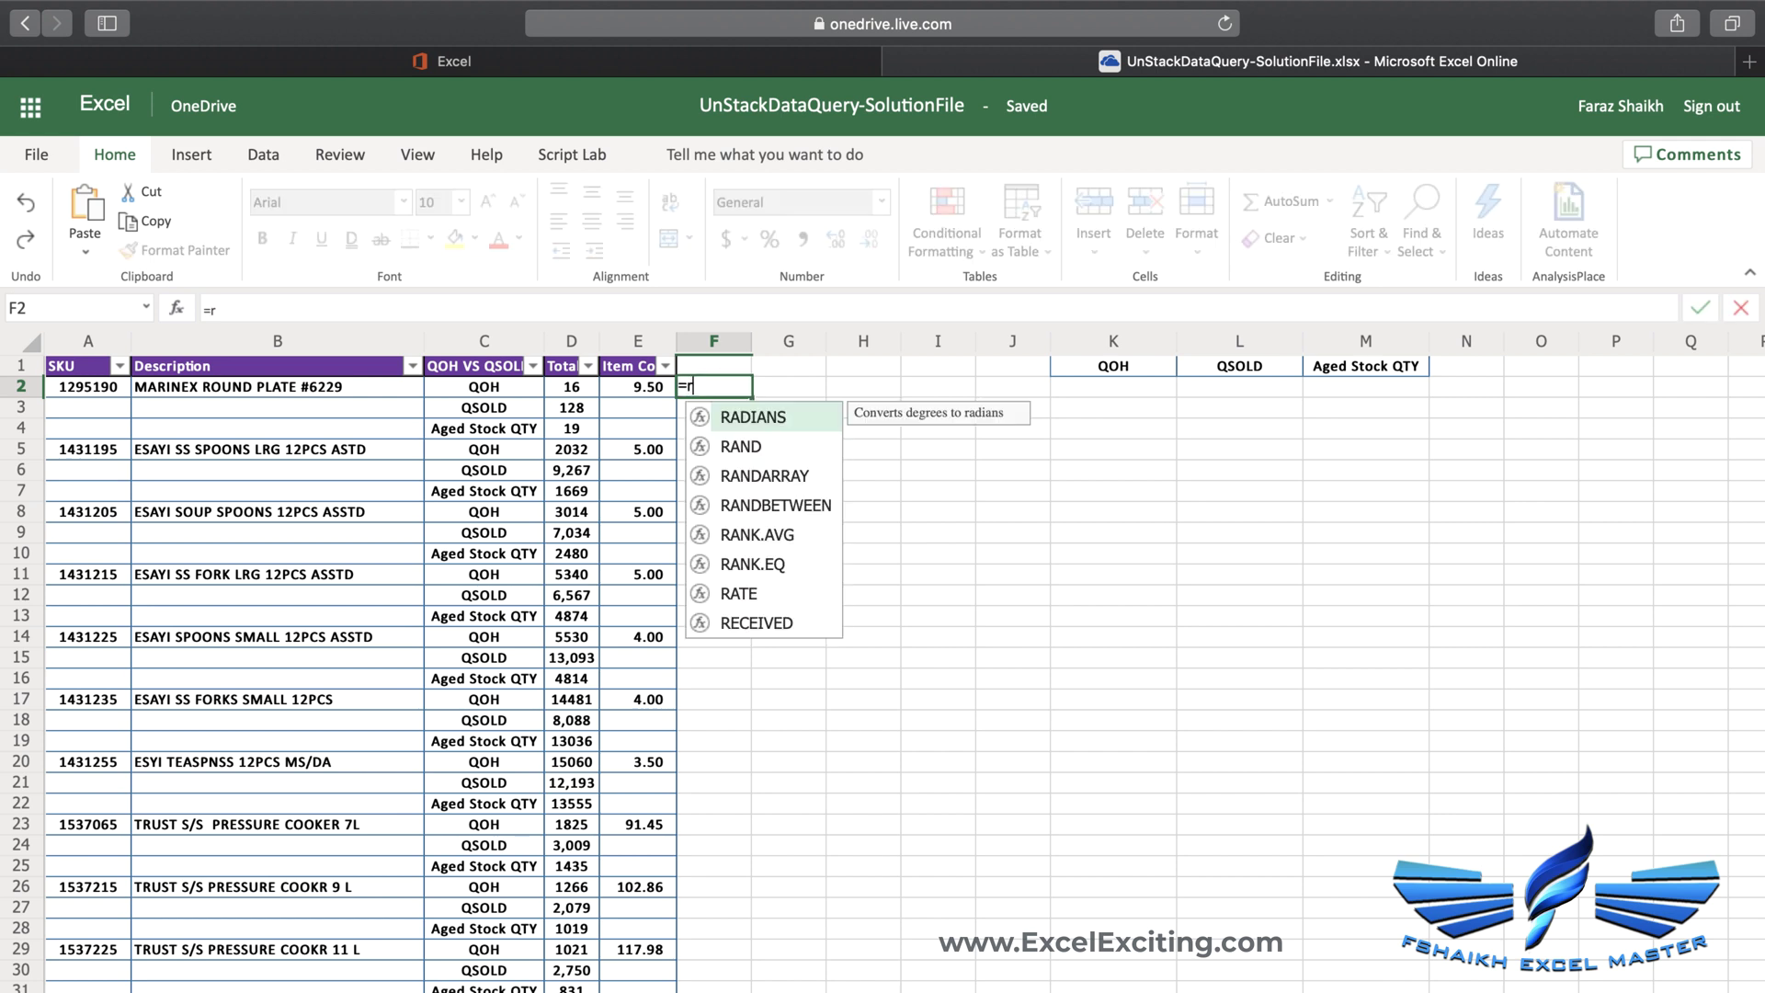
type("ow")
key("Tab")
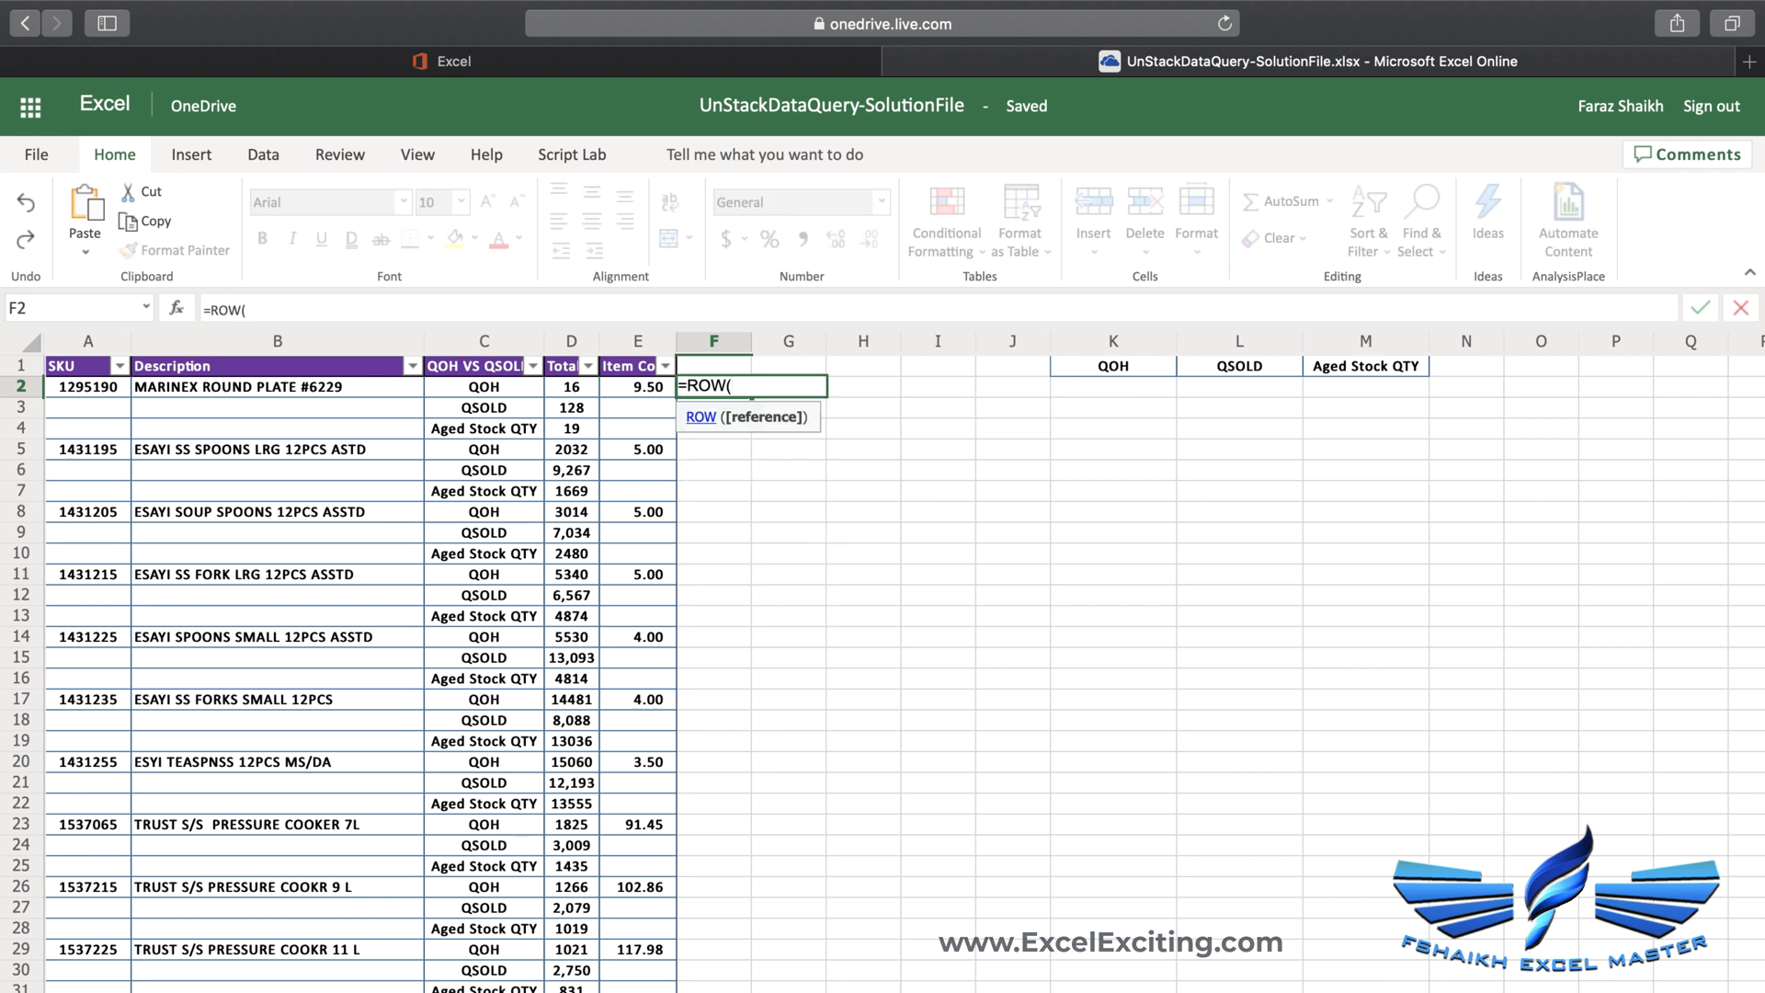
type(")-1")
key("Return")
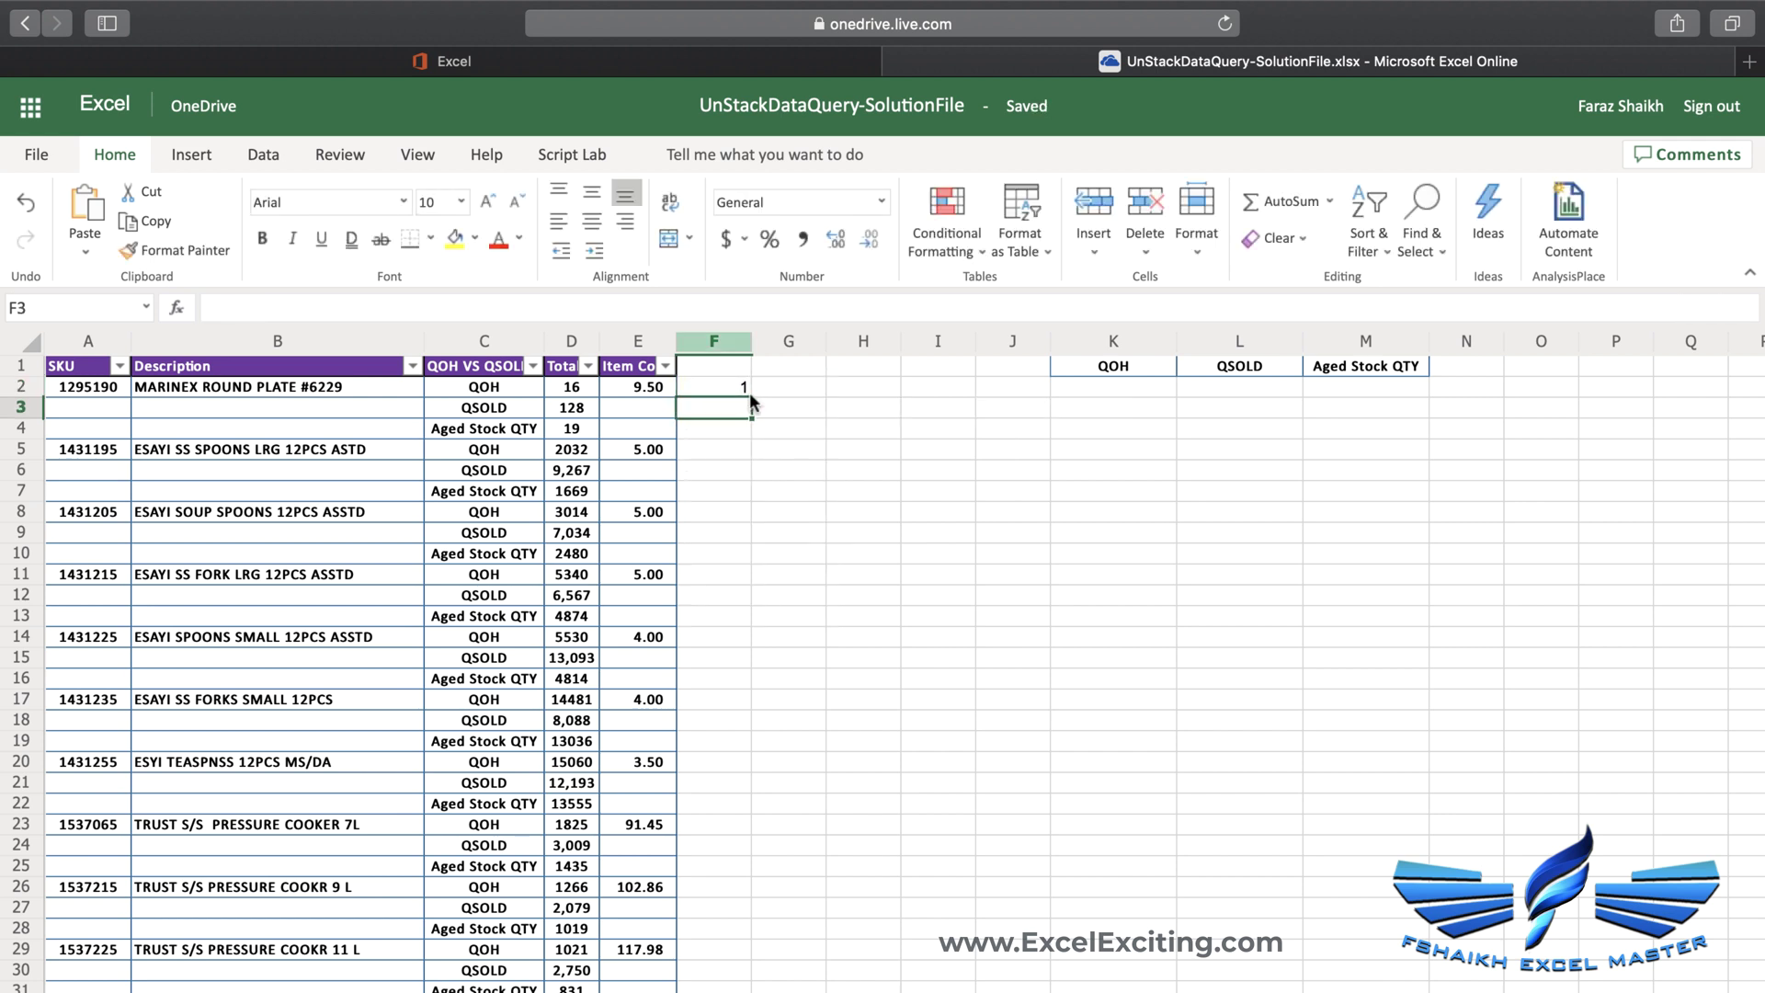
left_click(721, 383)
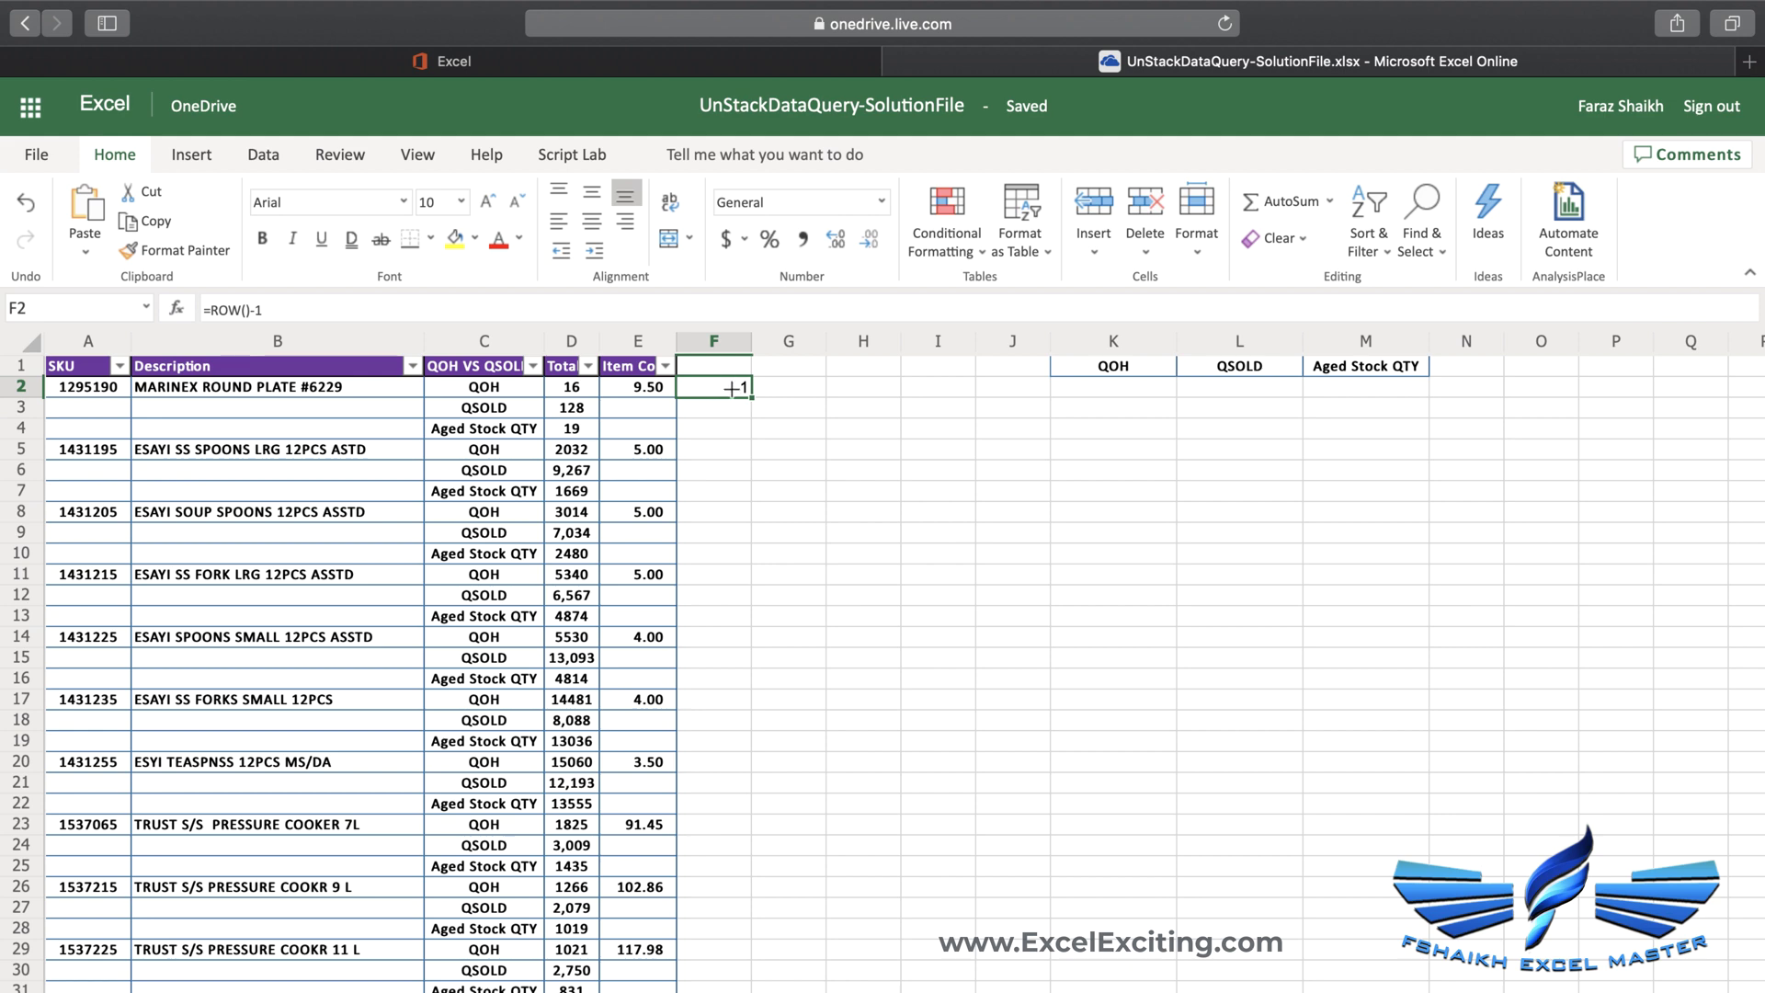
double_click(752, 397)
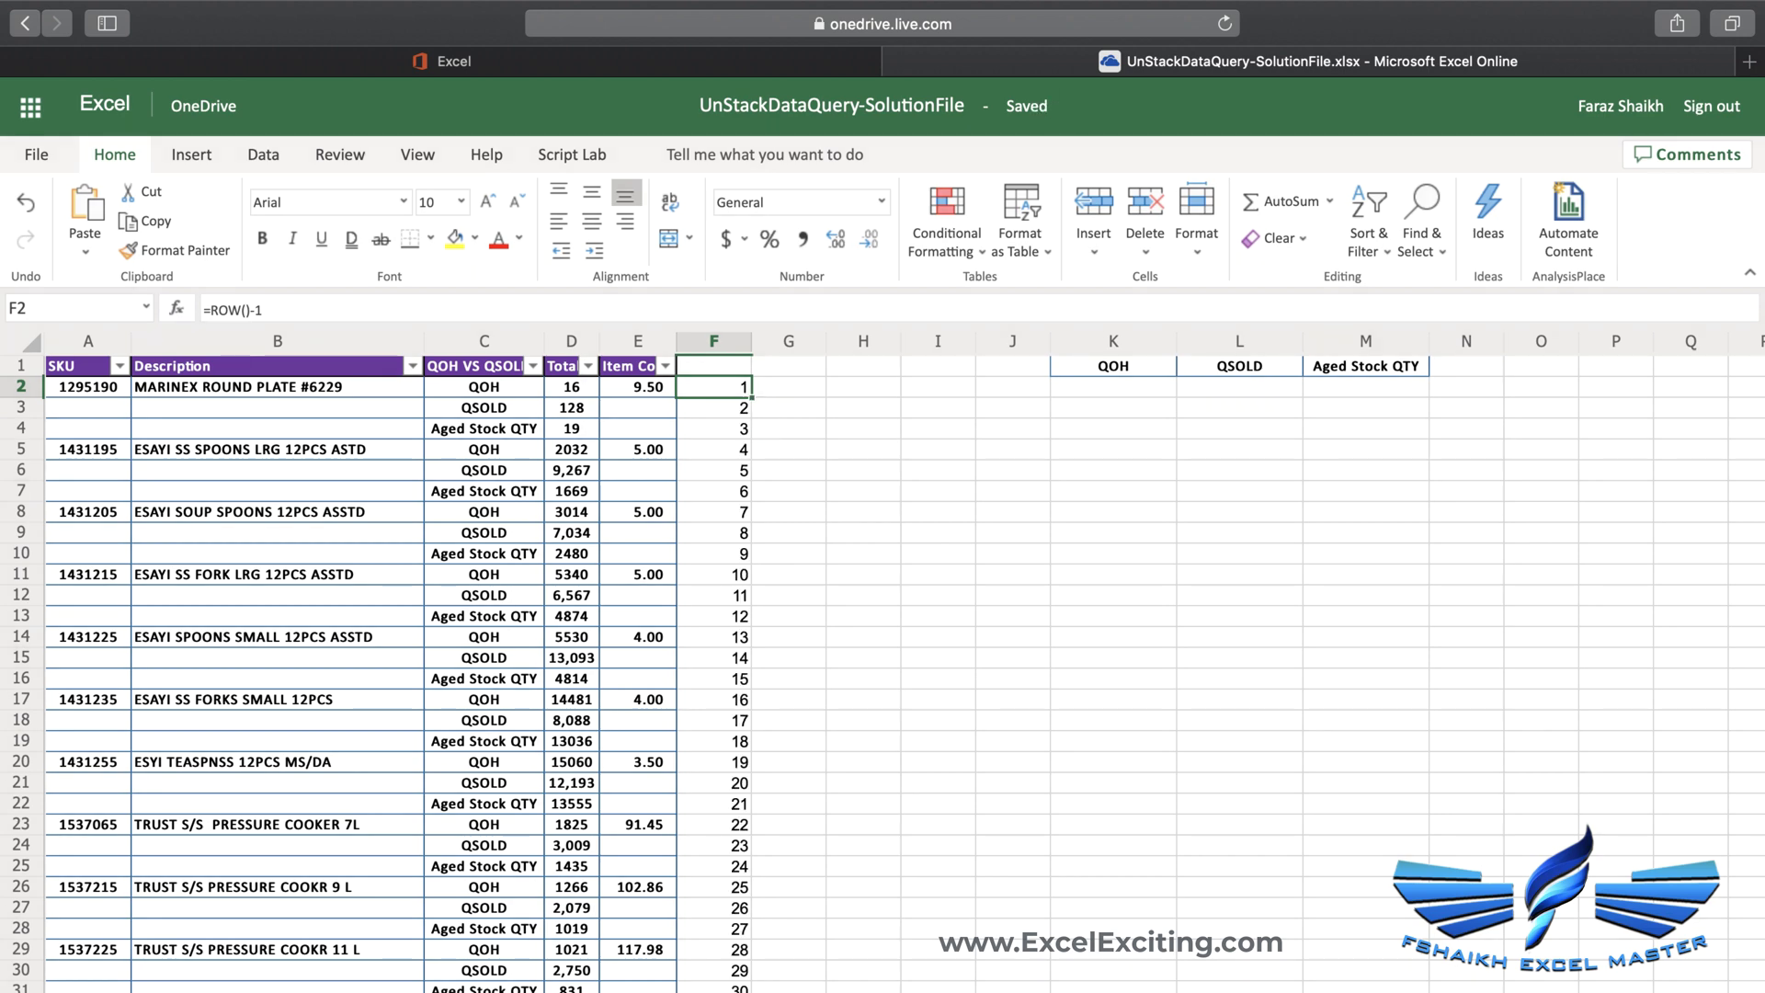
key("ctrl+Down")
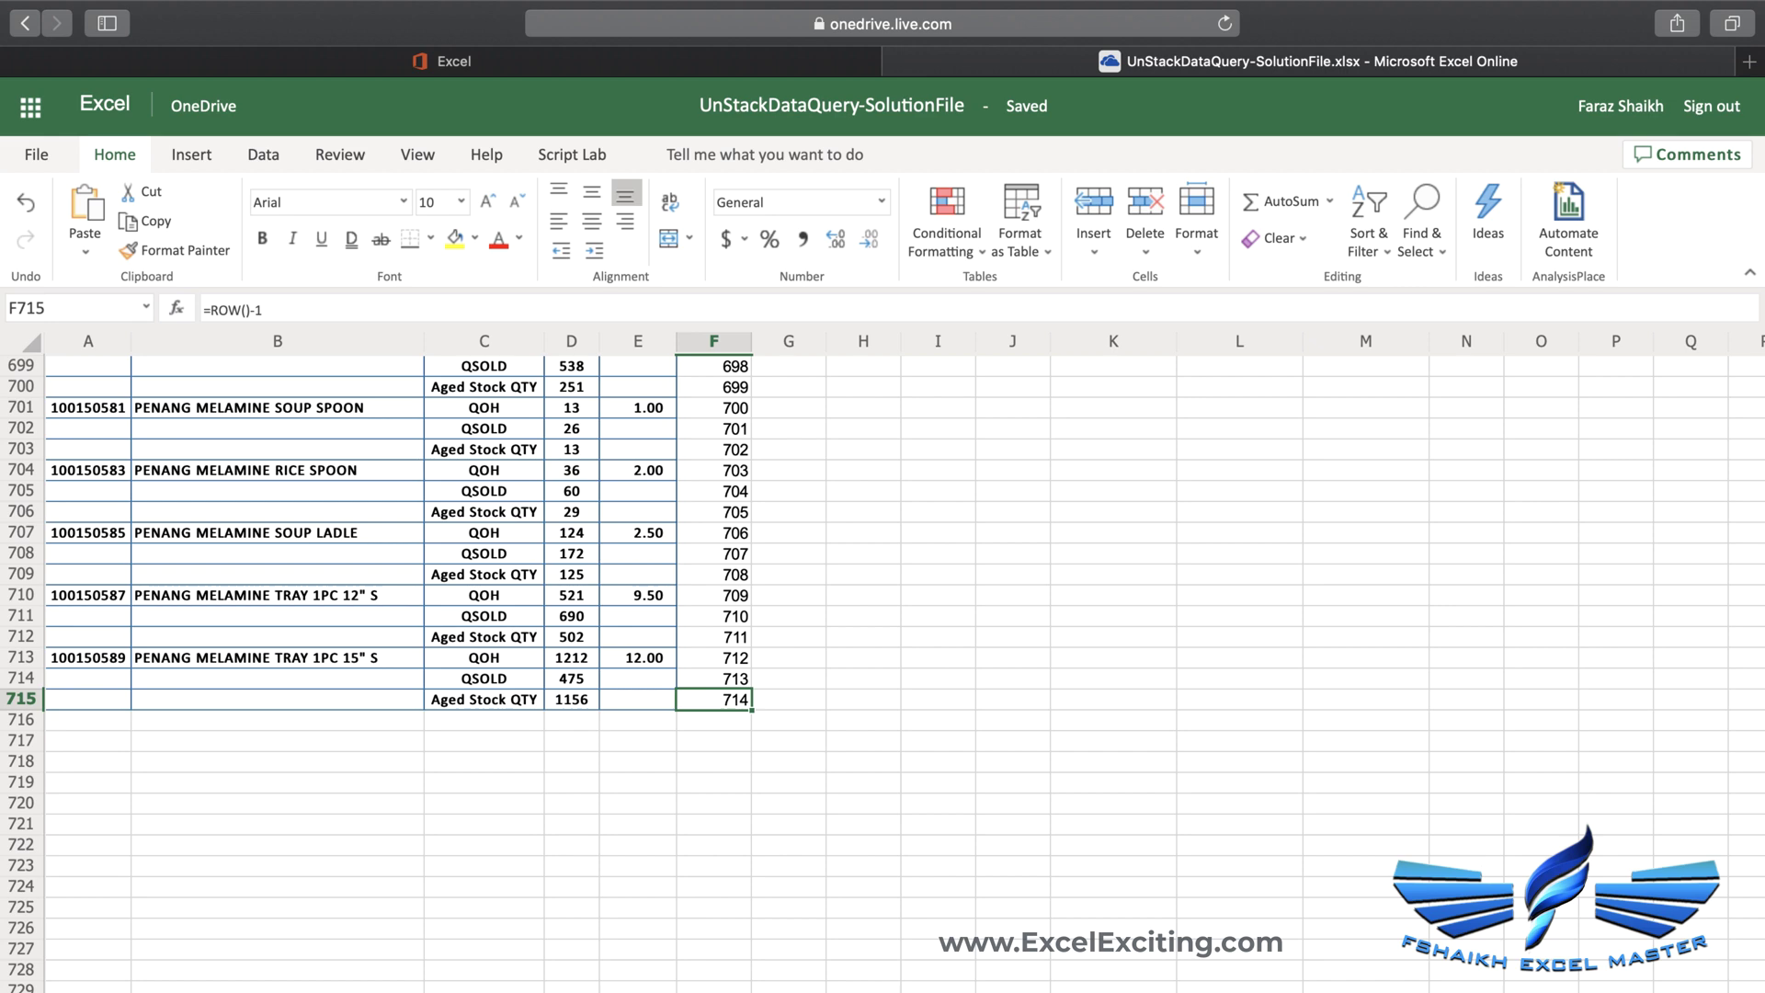
key("ctrl+Up")
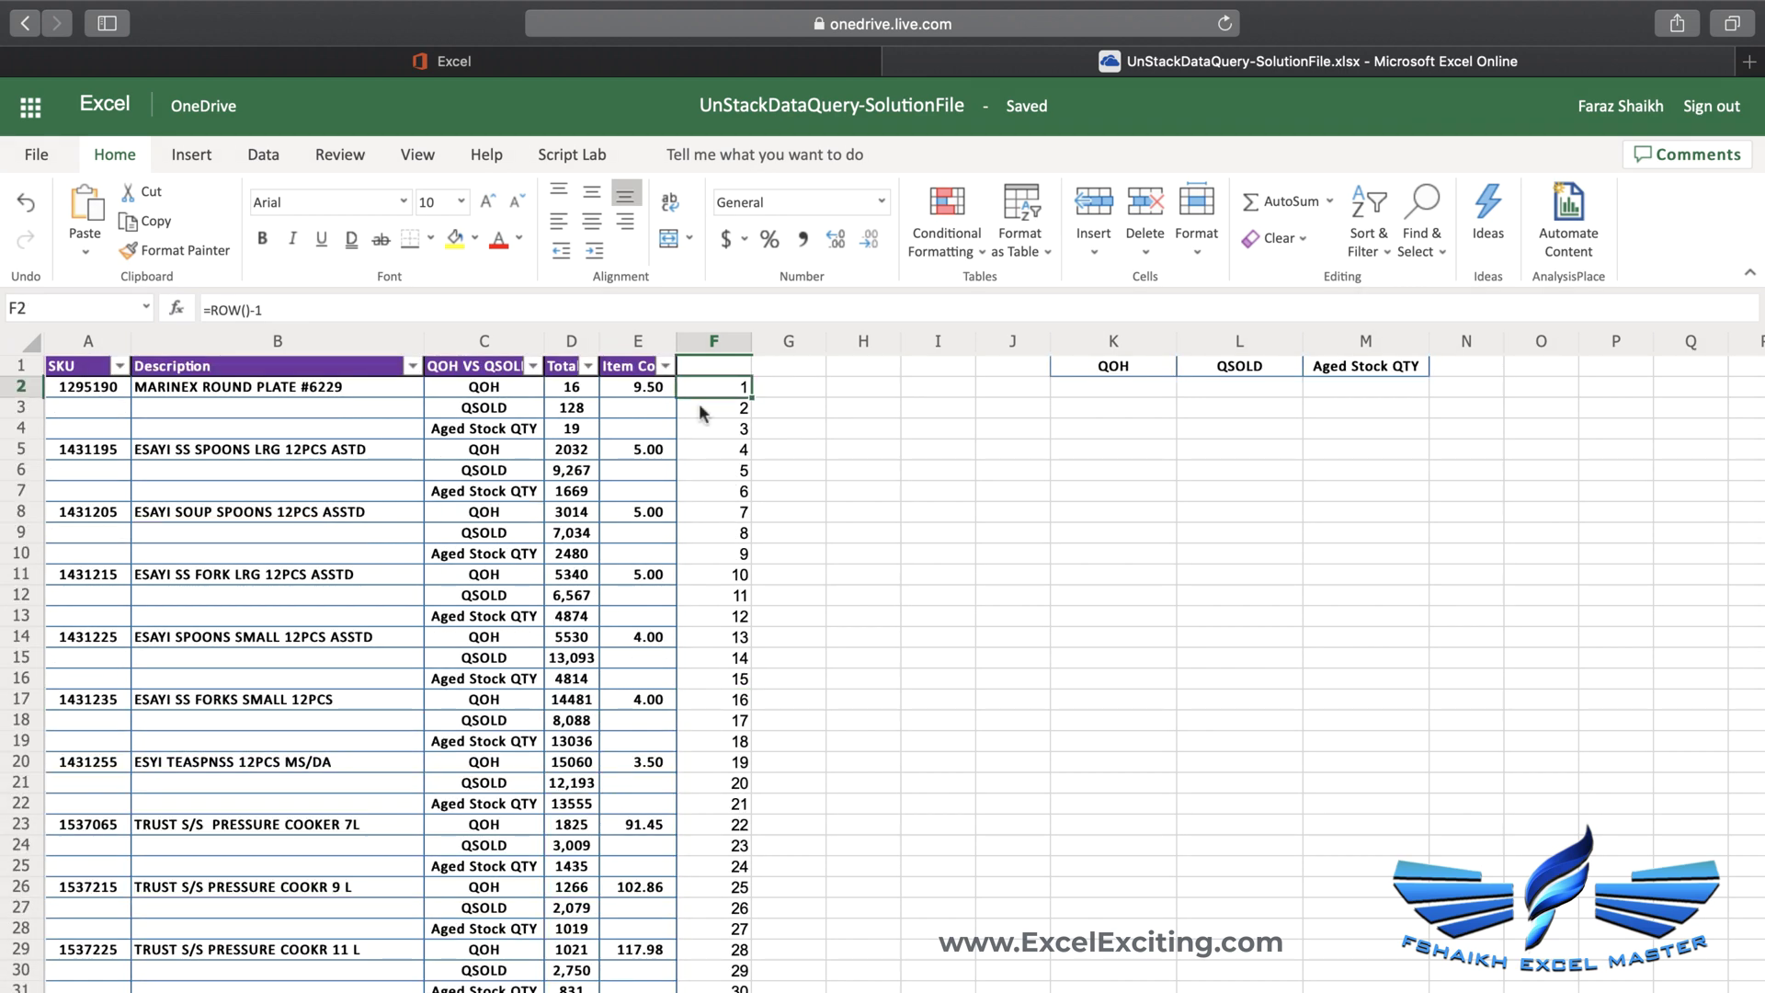
Inspect the QOH labels and Item Cost values of the first few SKUs
left_click(521, 393)
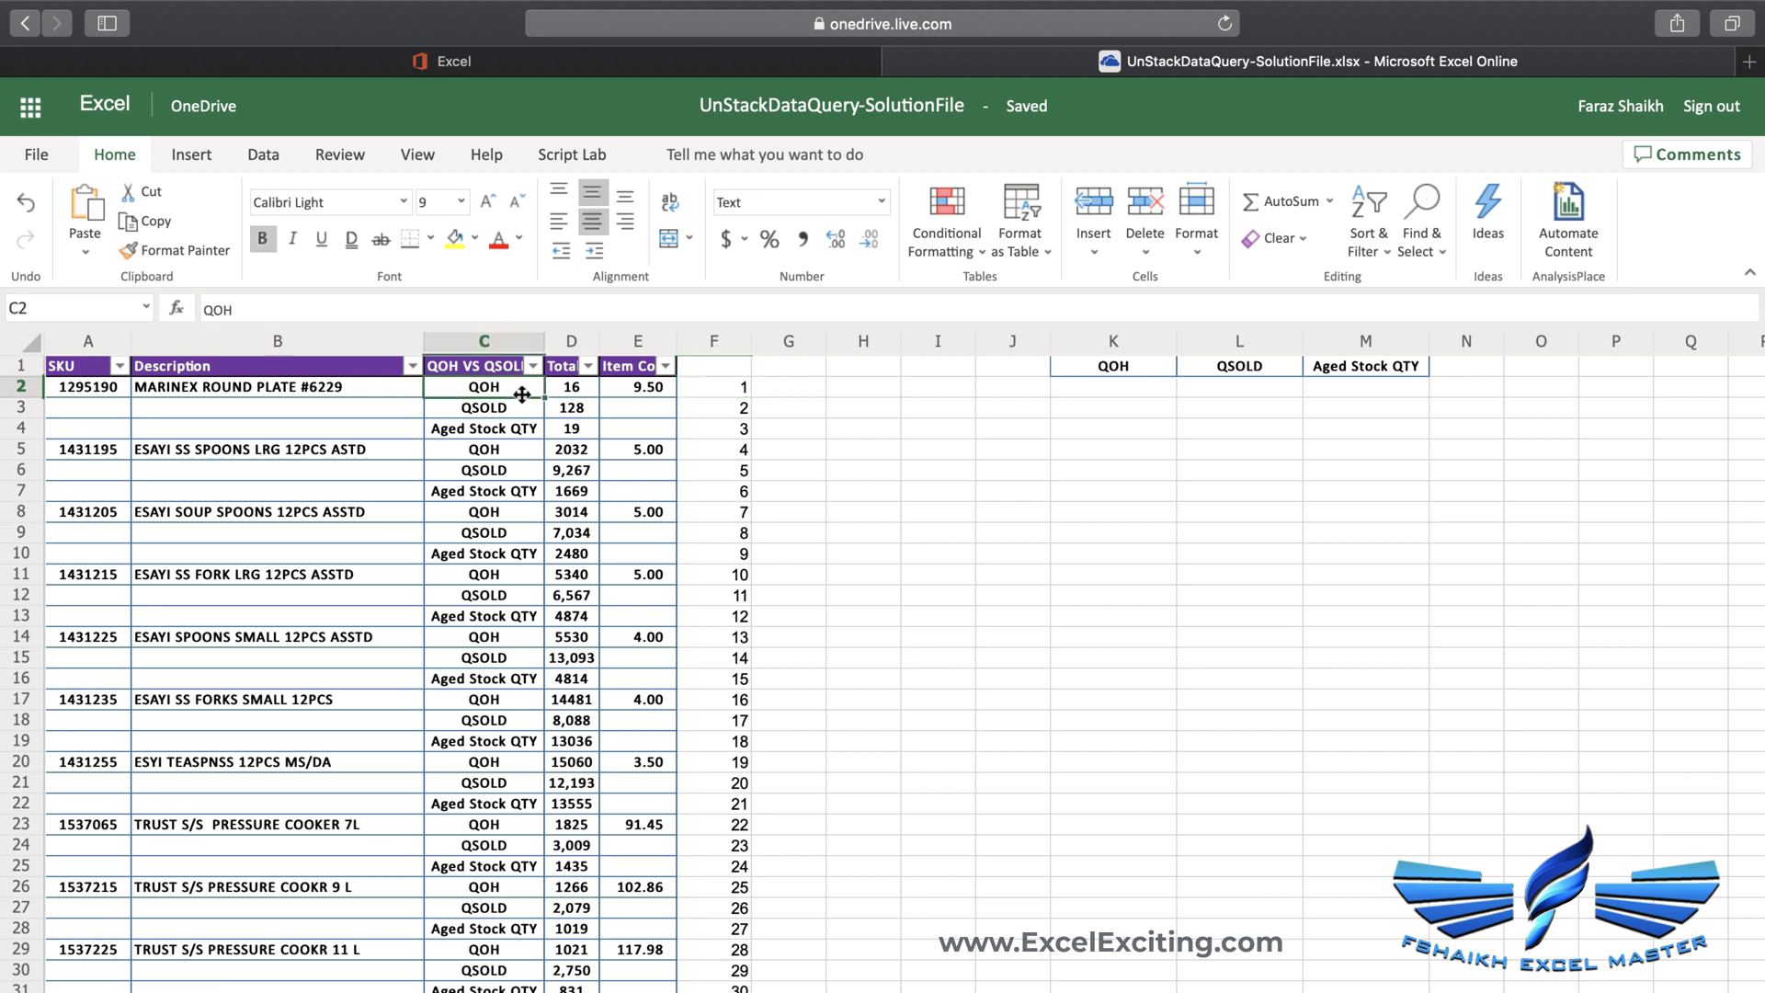
left_click(529, 452)
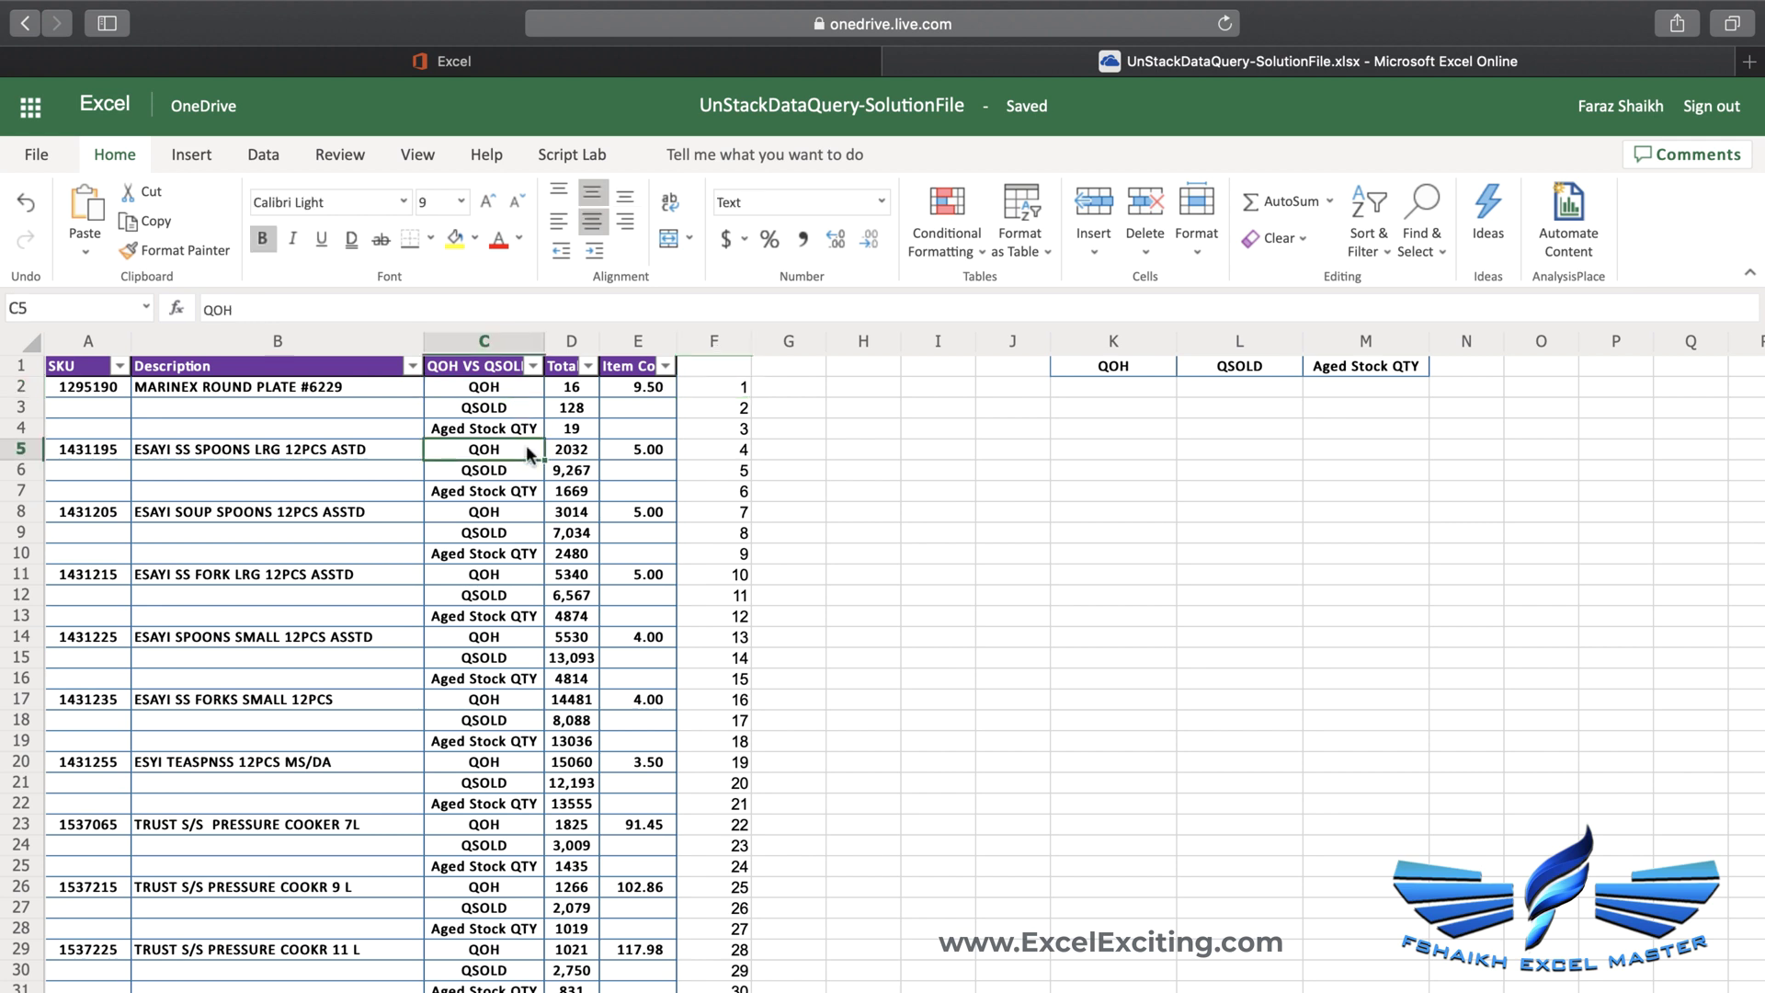
left_click(522, 511)
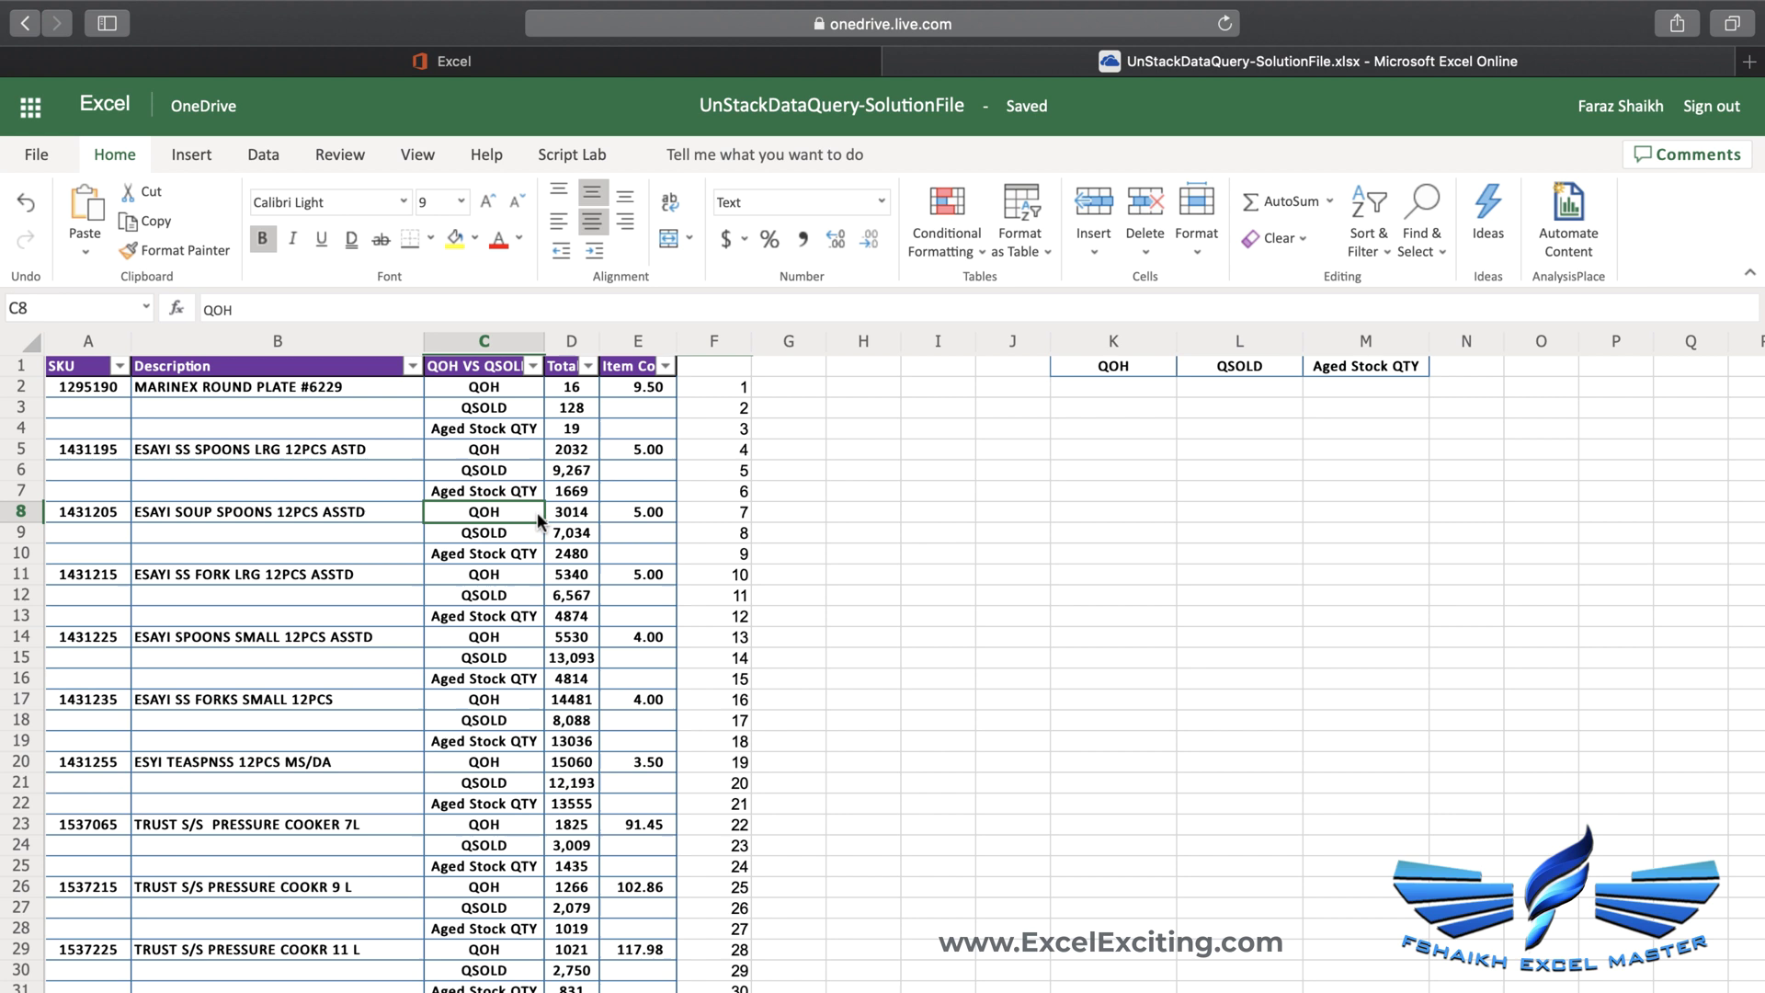
left_click(625, 510)
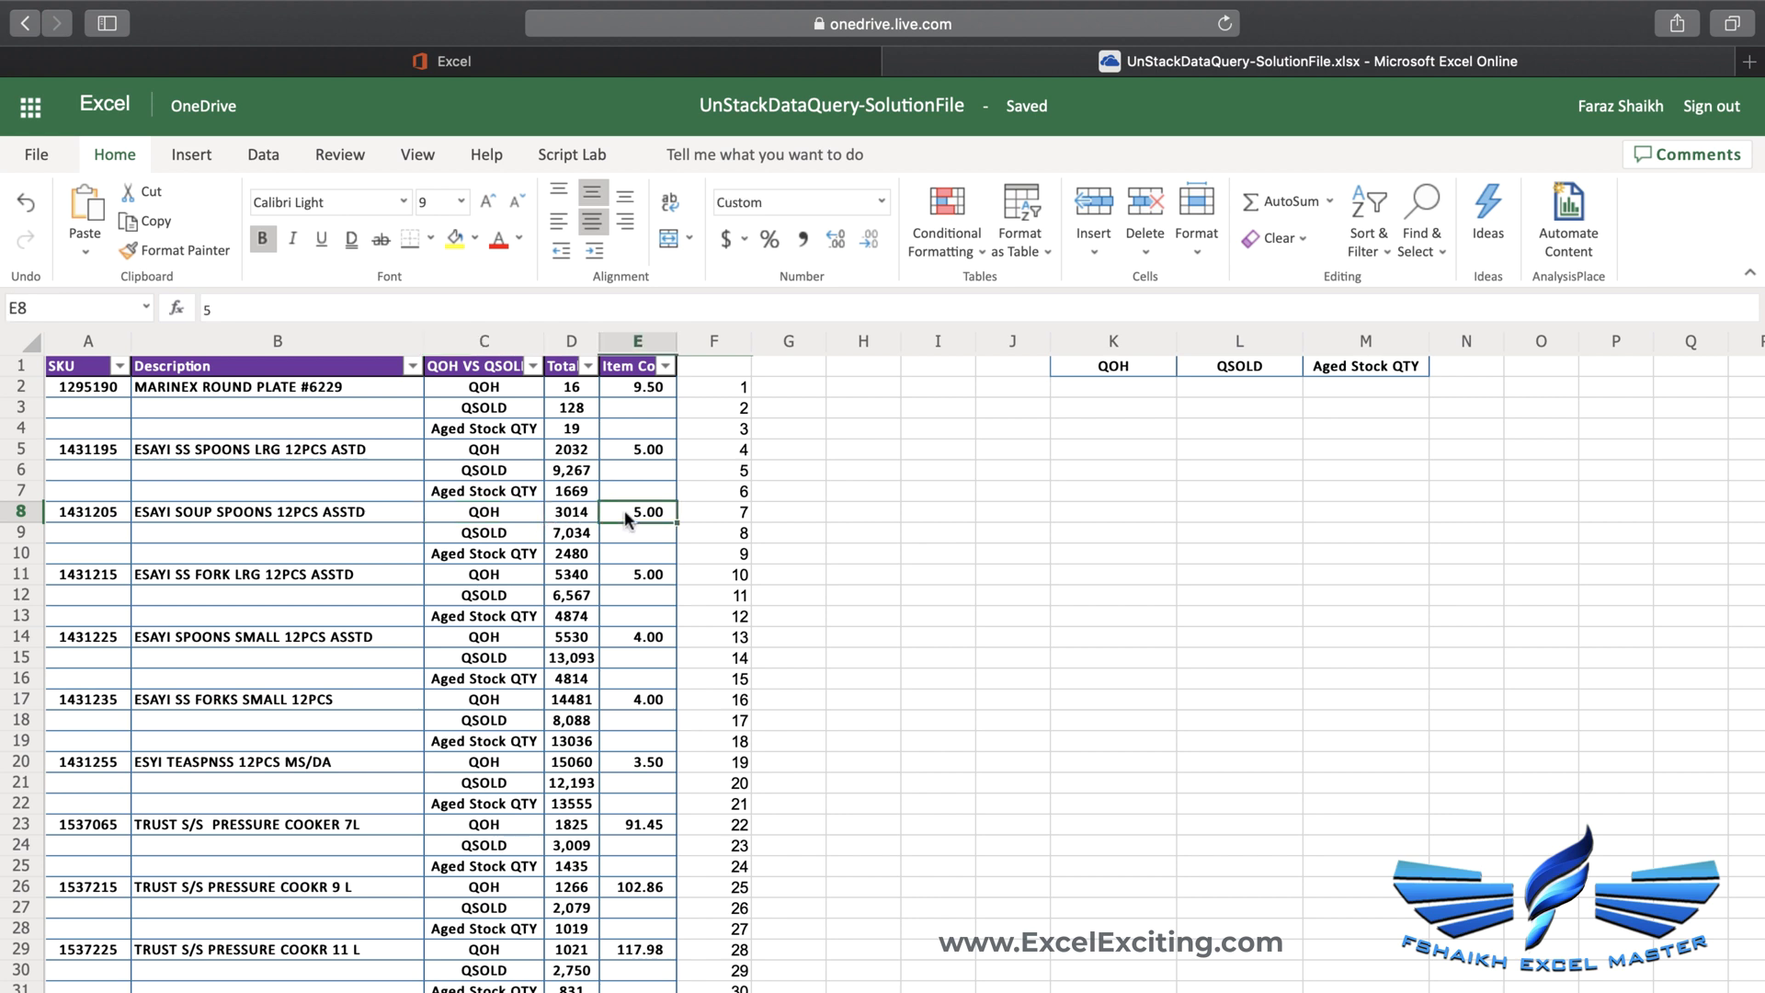
left_click(640, 576)
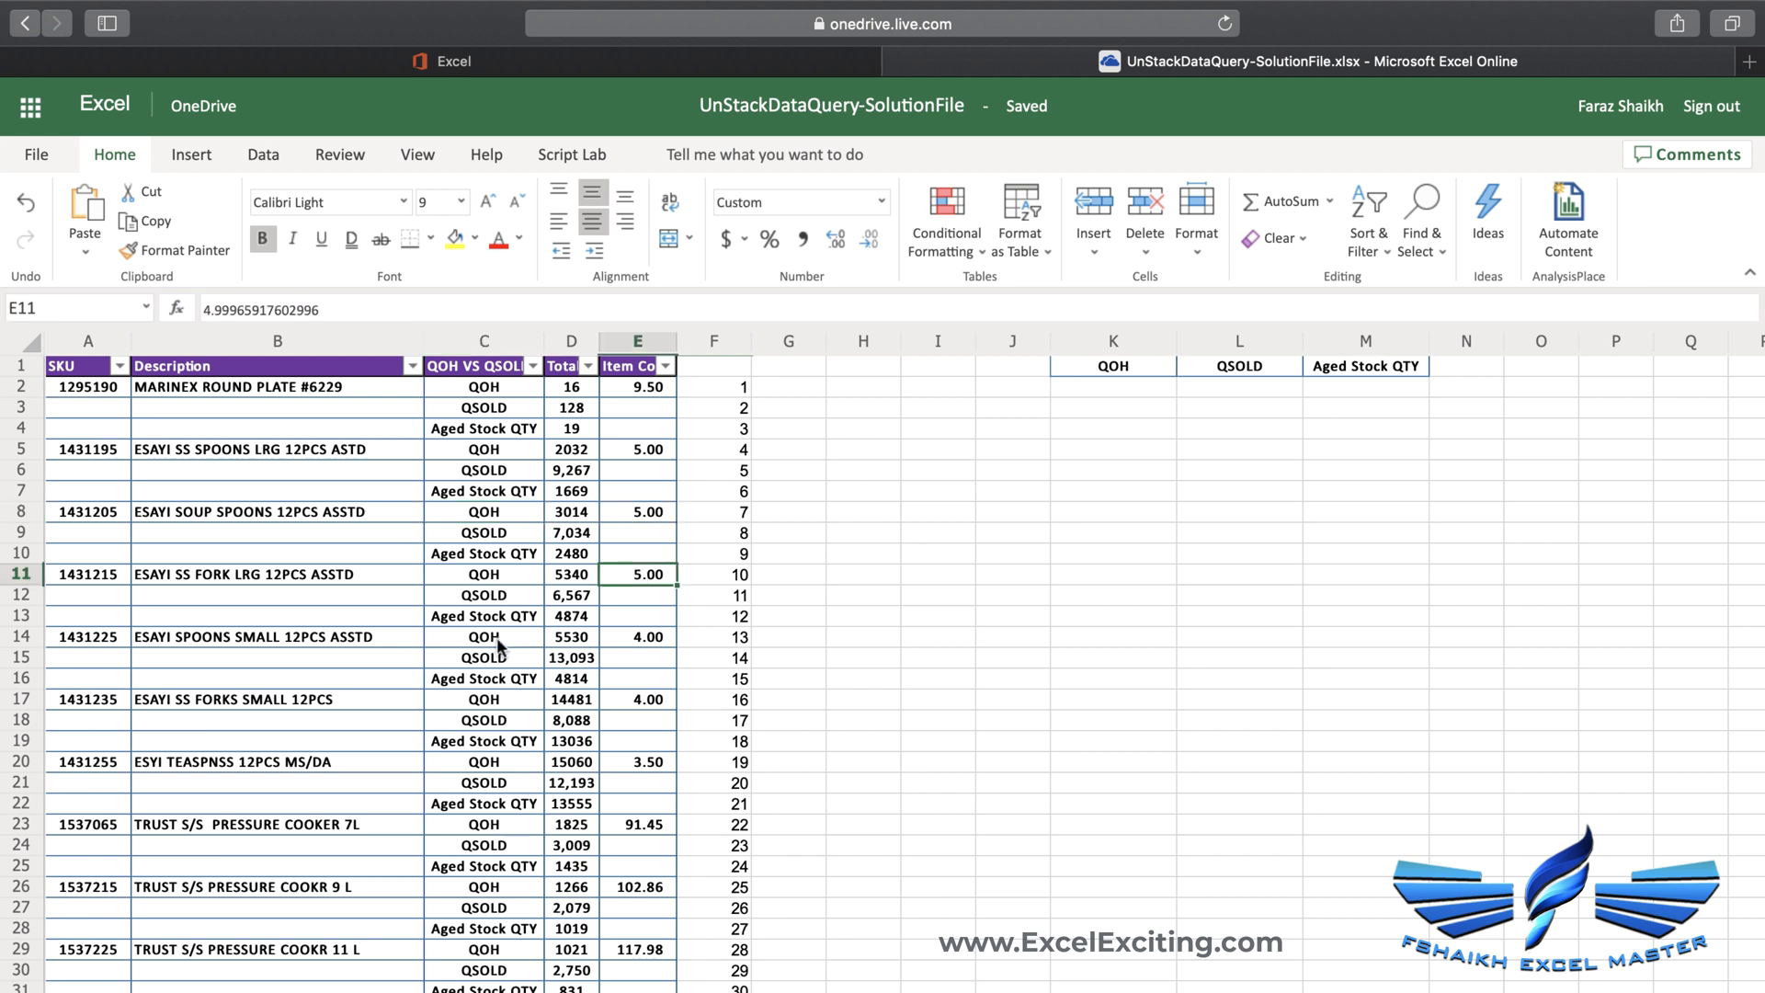
left_click(497, 641)
Enter =MOD(F2,3) in G2 and fill it down, tagging each SKU's rows 1, 2, 0
left_click(650, 634)
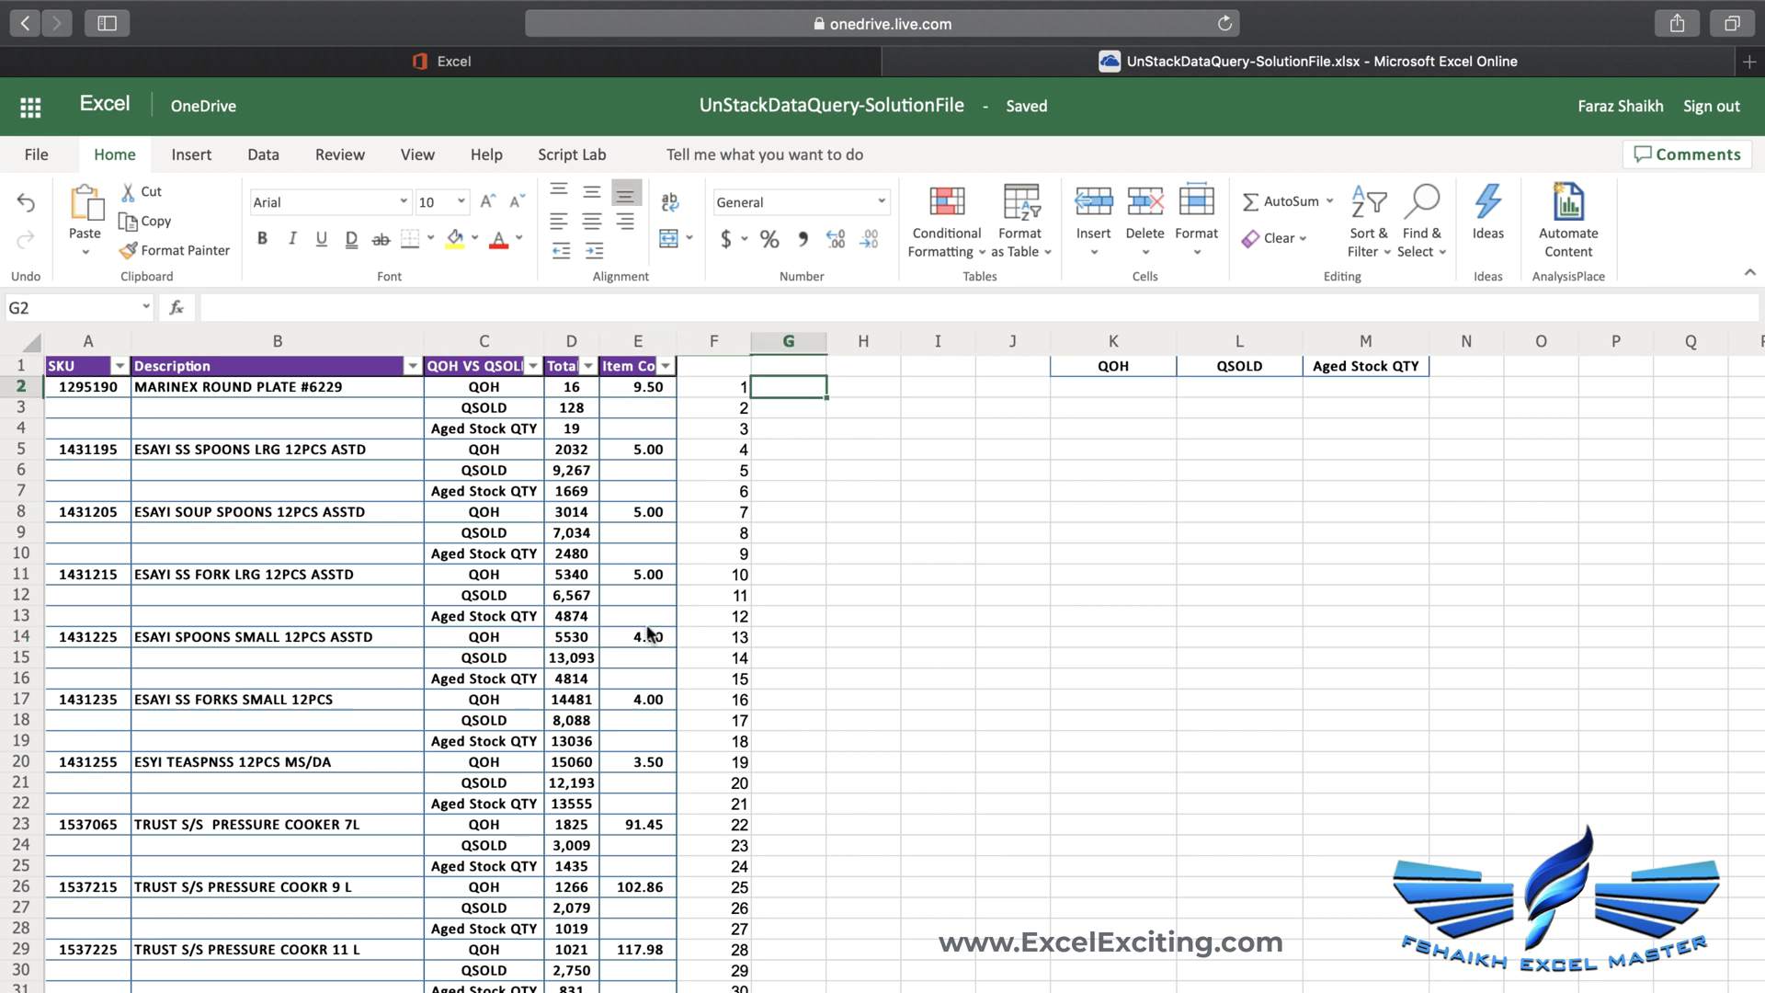
type("=MOD(")
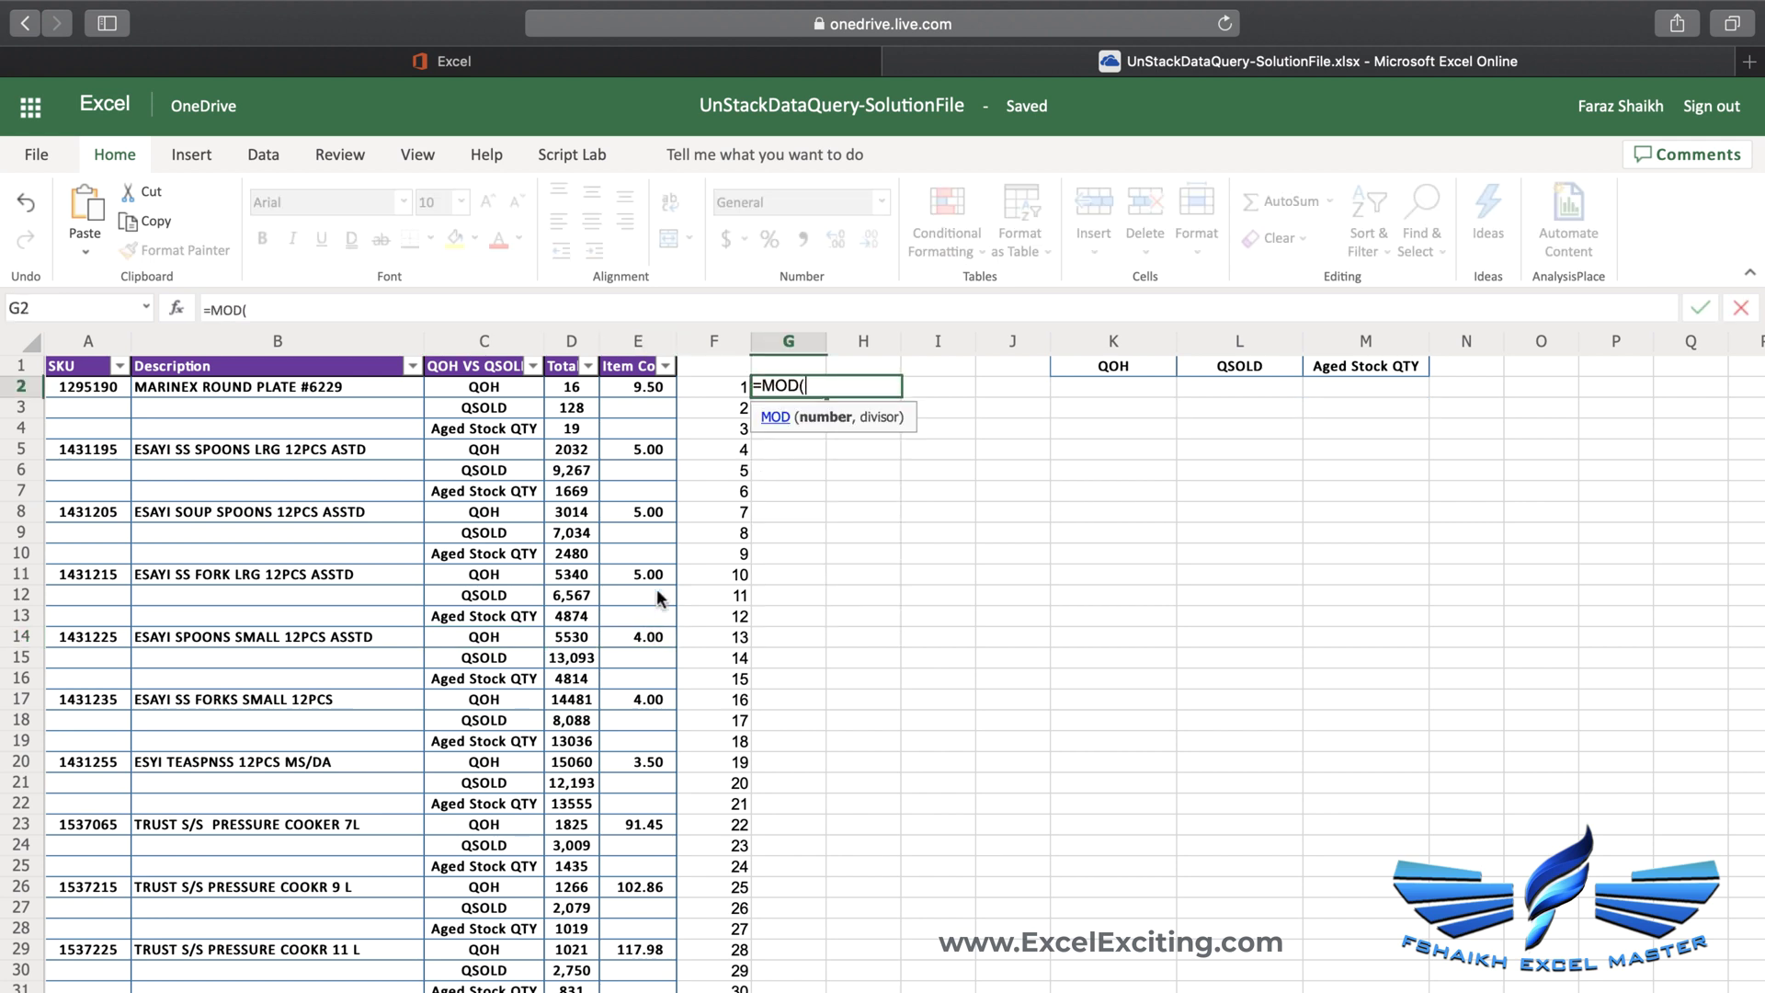
left_click(721, 381)
type(",")
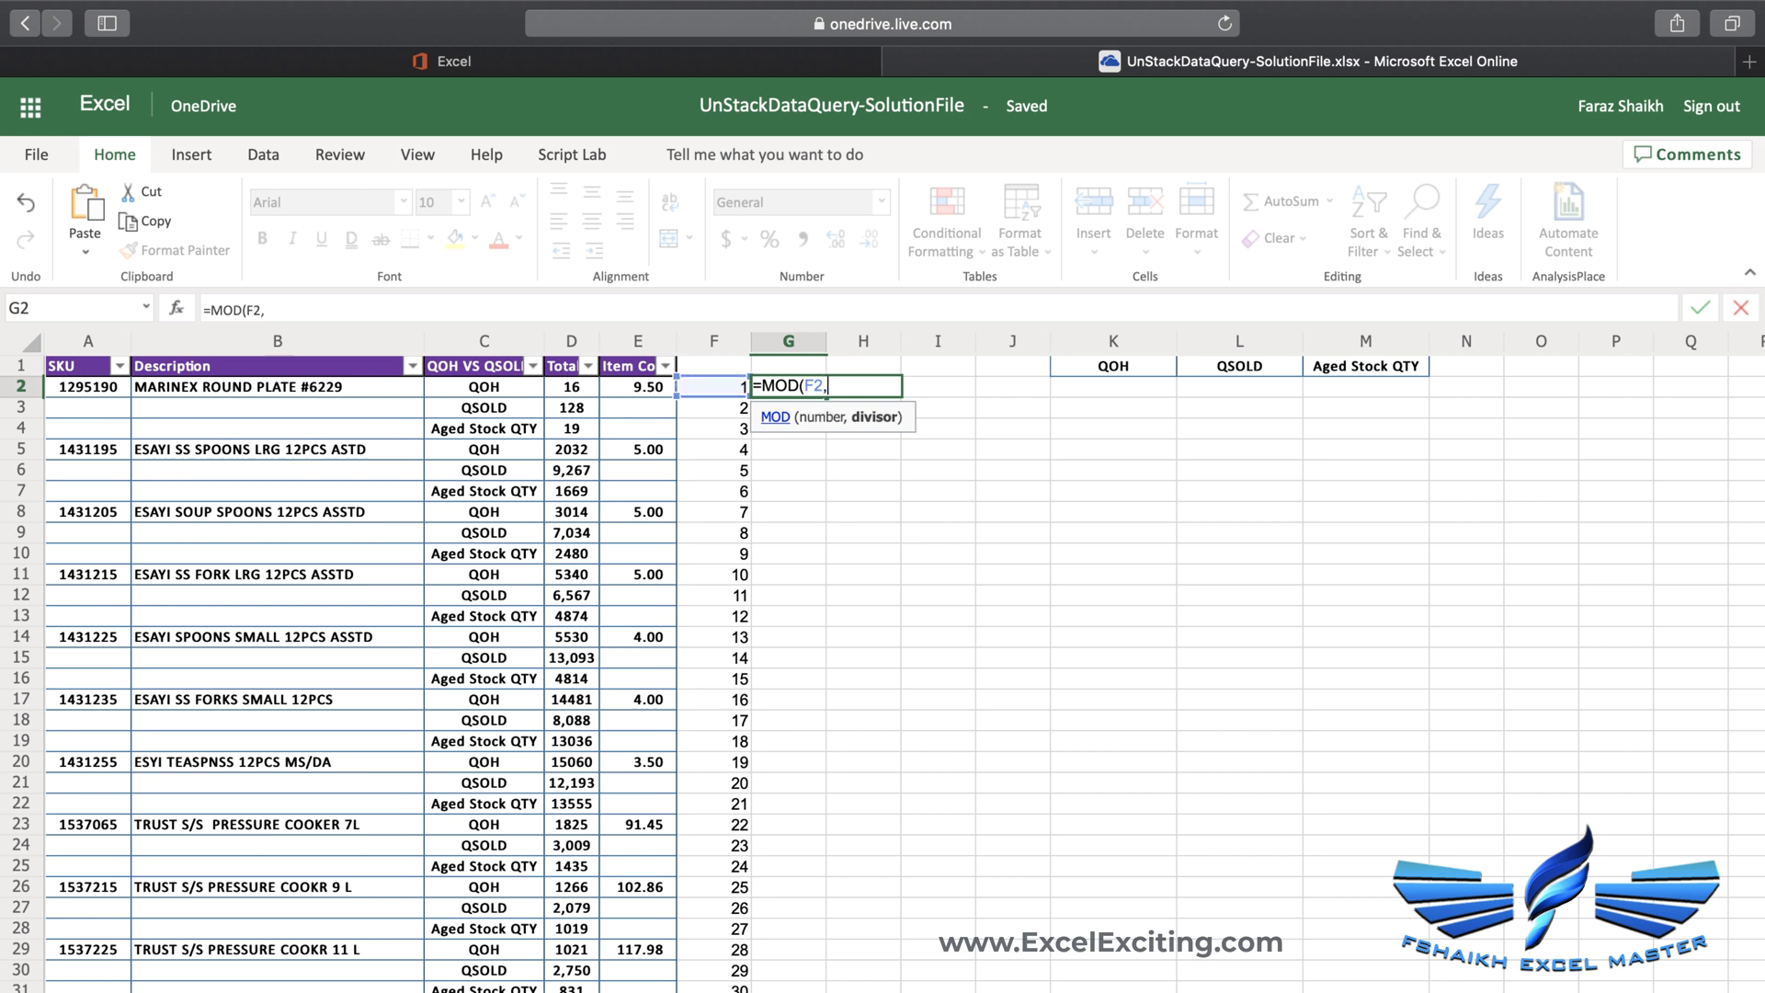
type("3)")
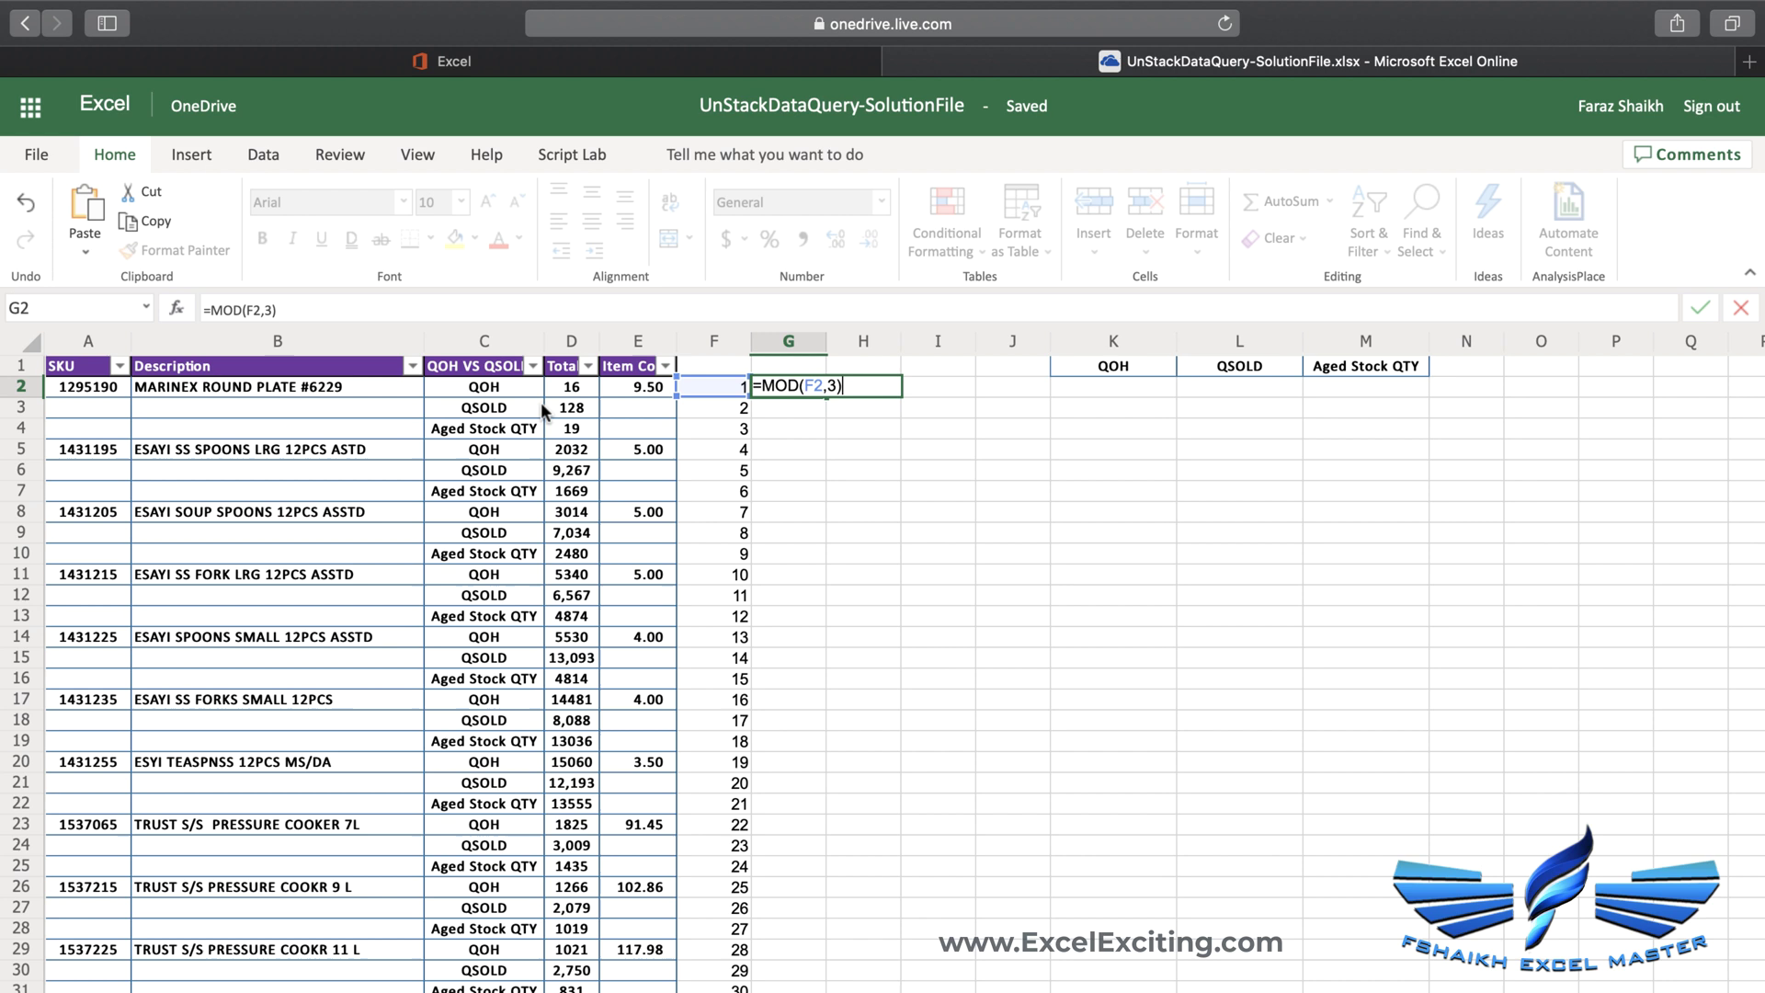
key("ctrl+Return")
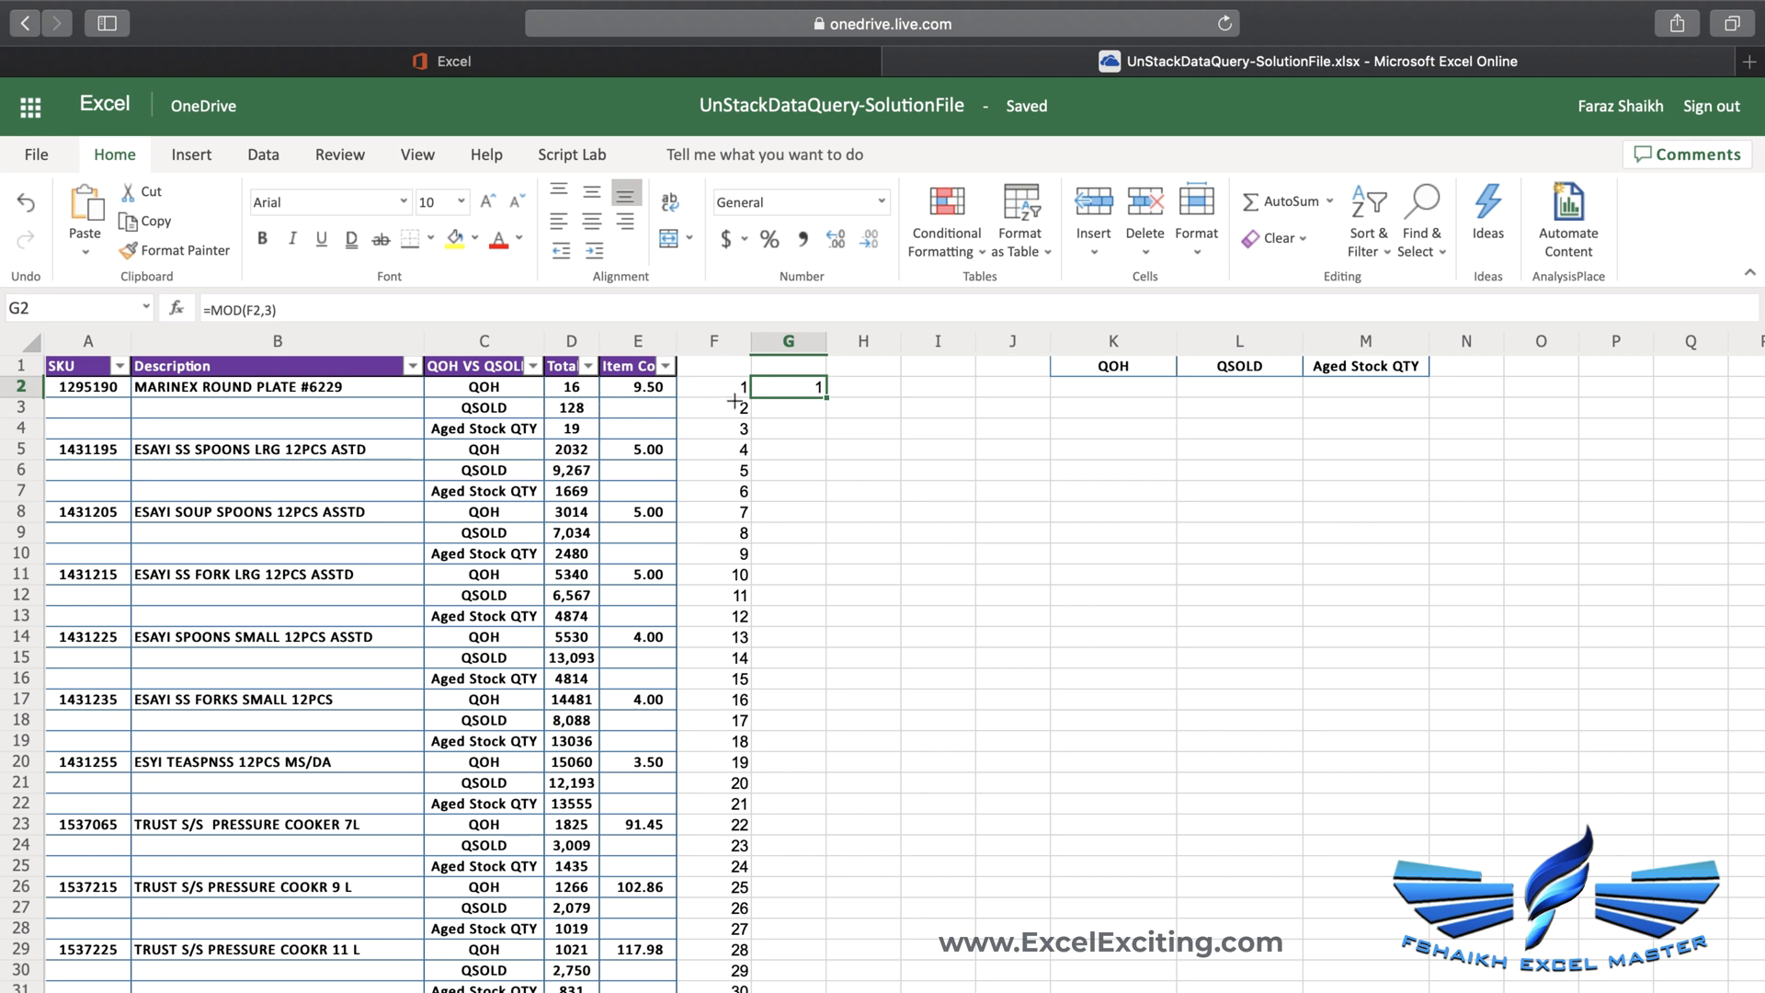
double_click(825, 397)
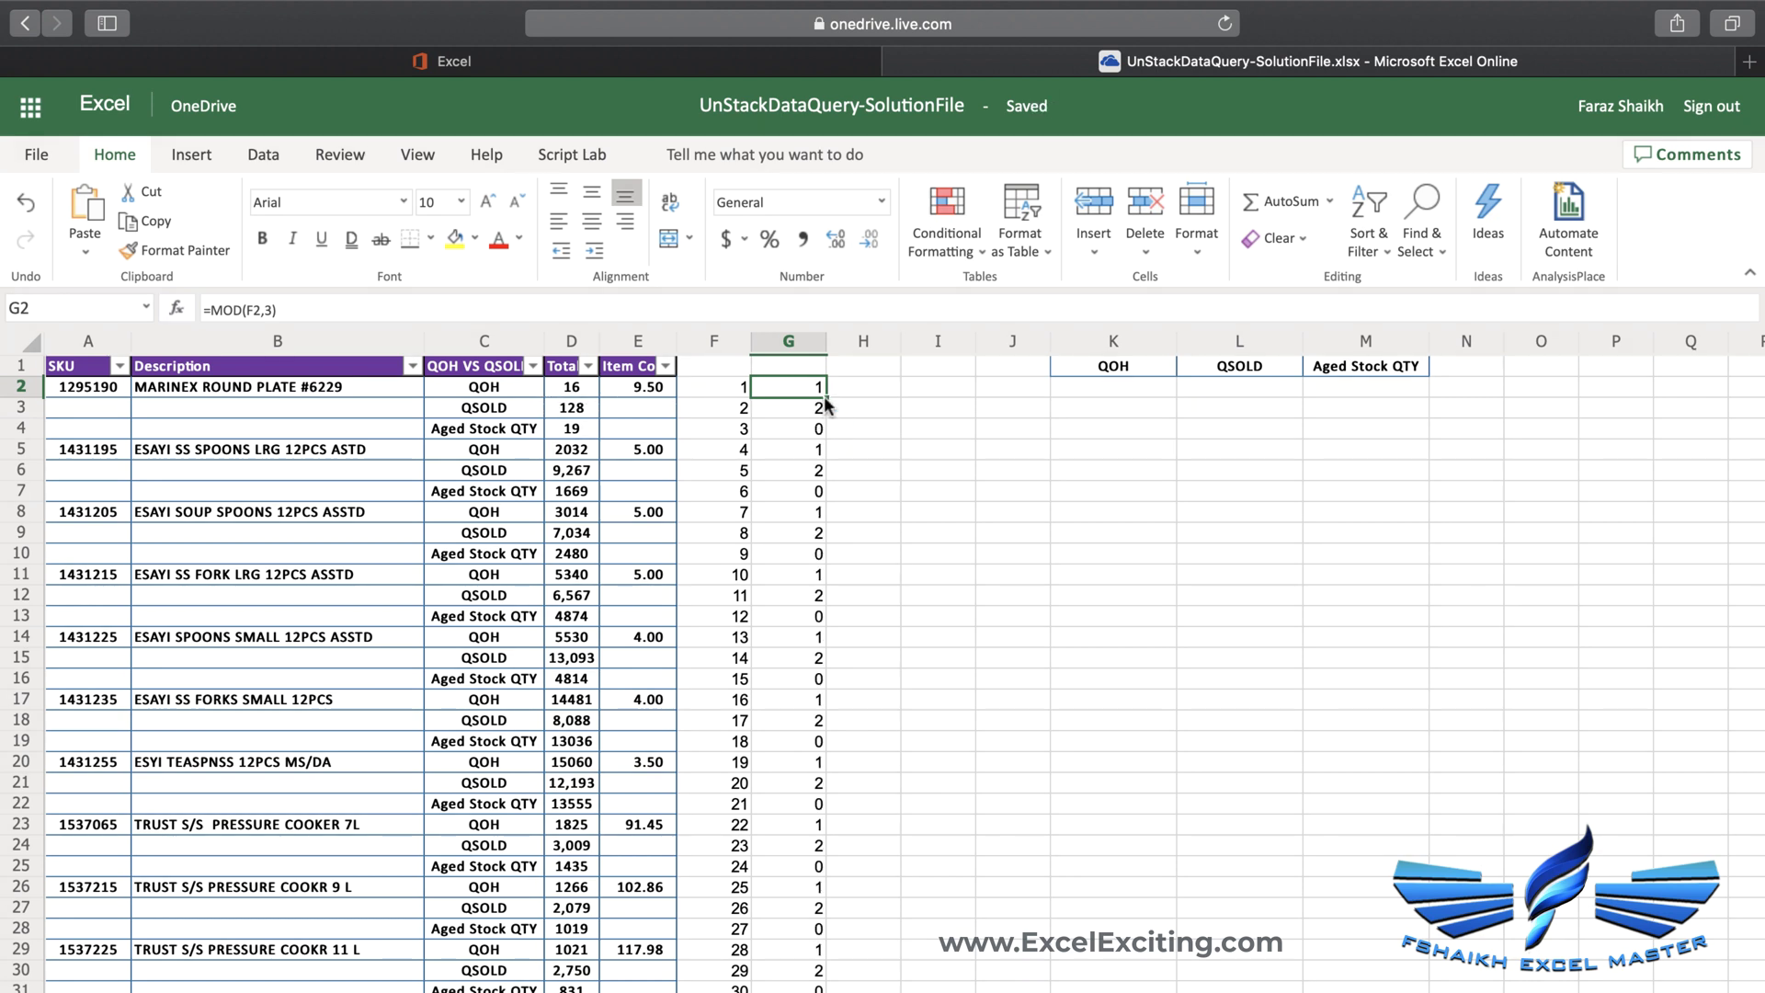
left_click(821, 452)
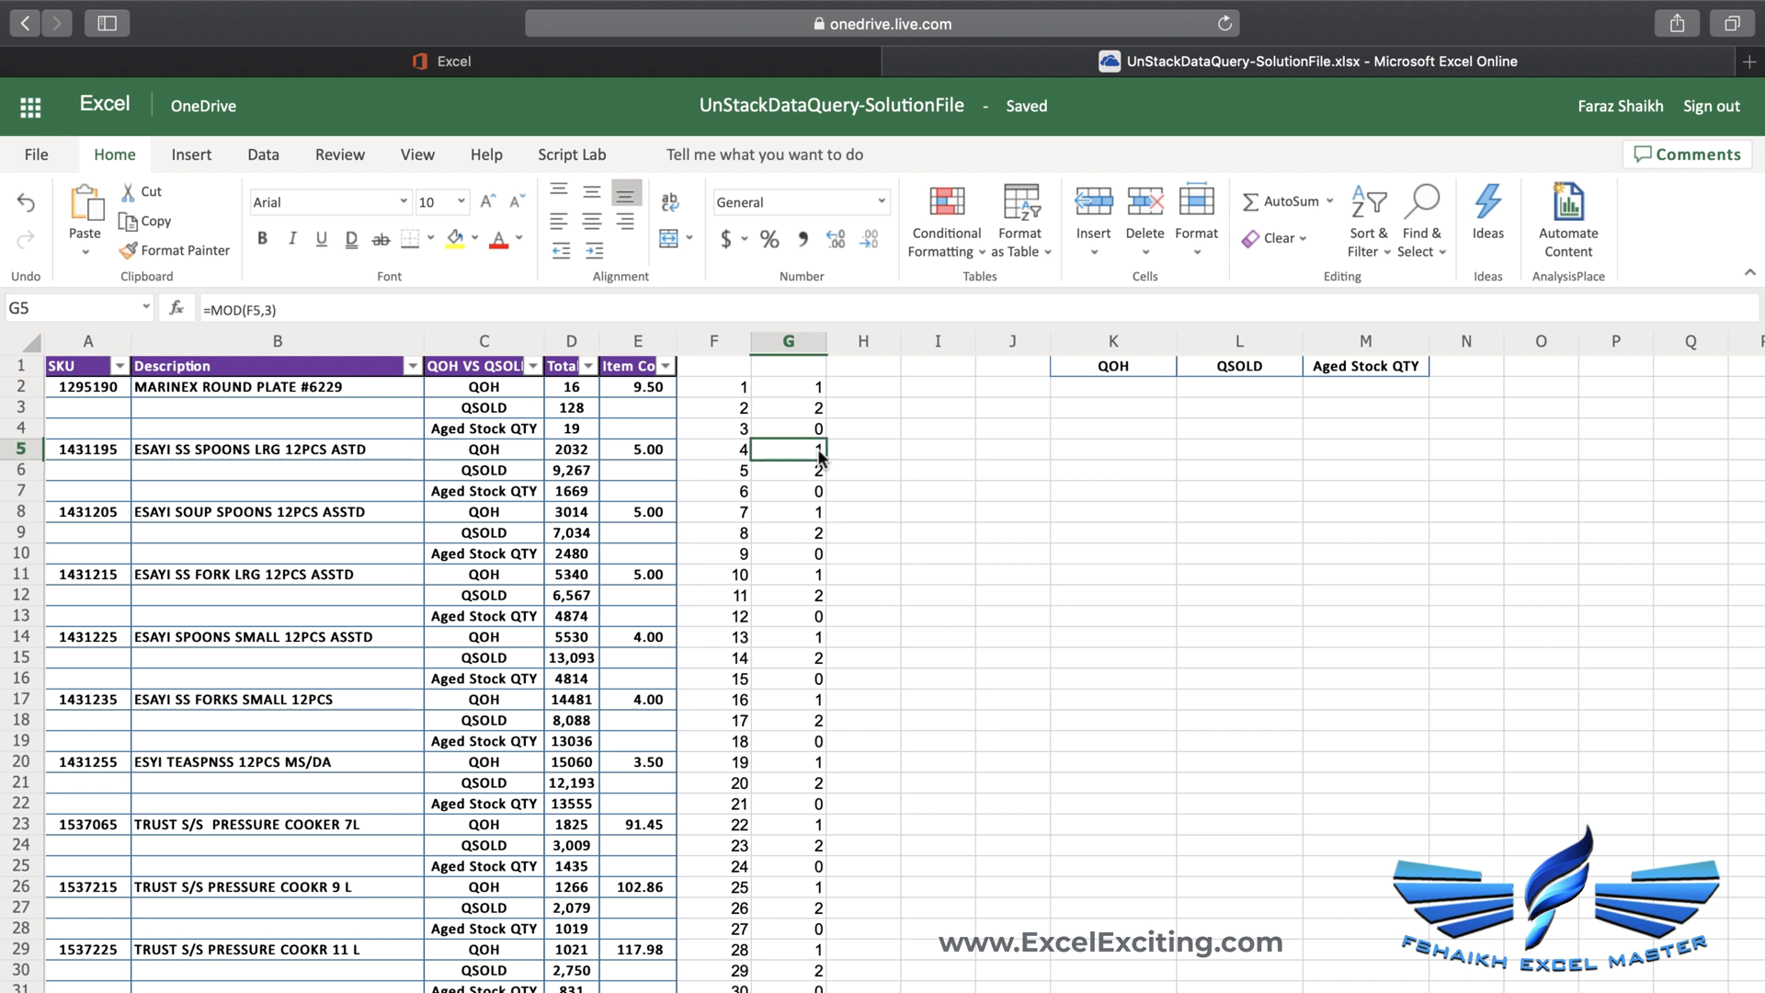
left_click(820, 513)
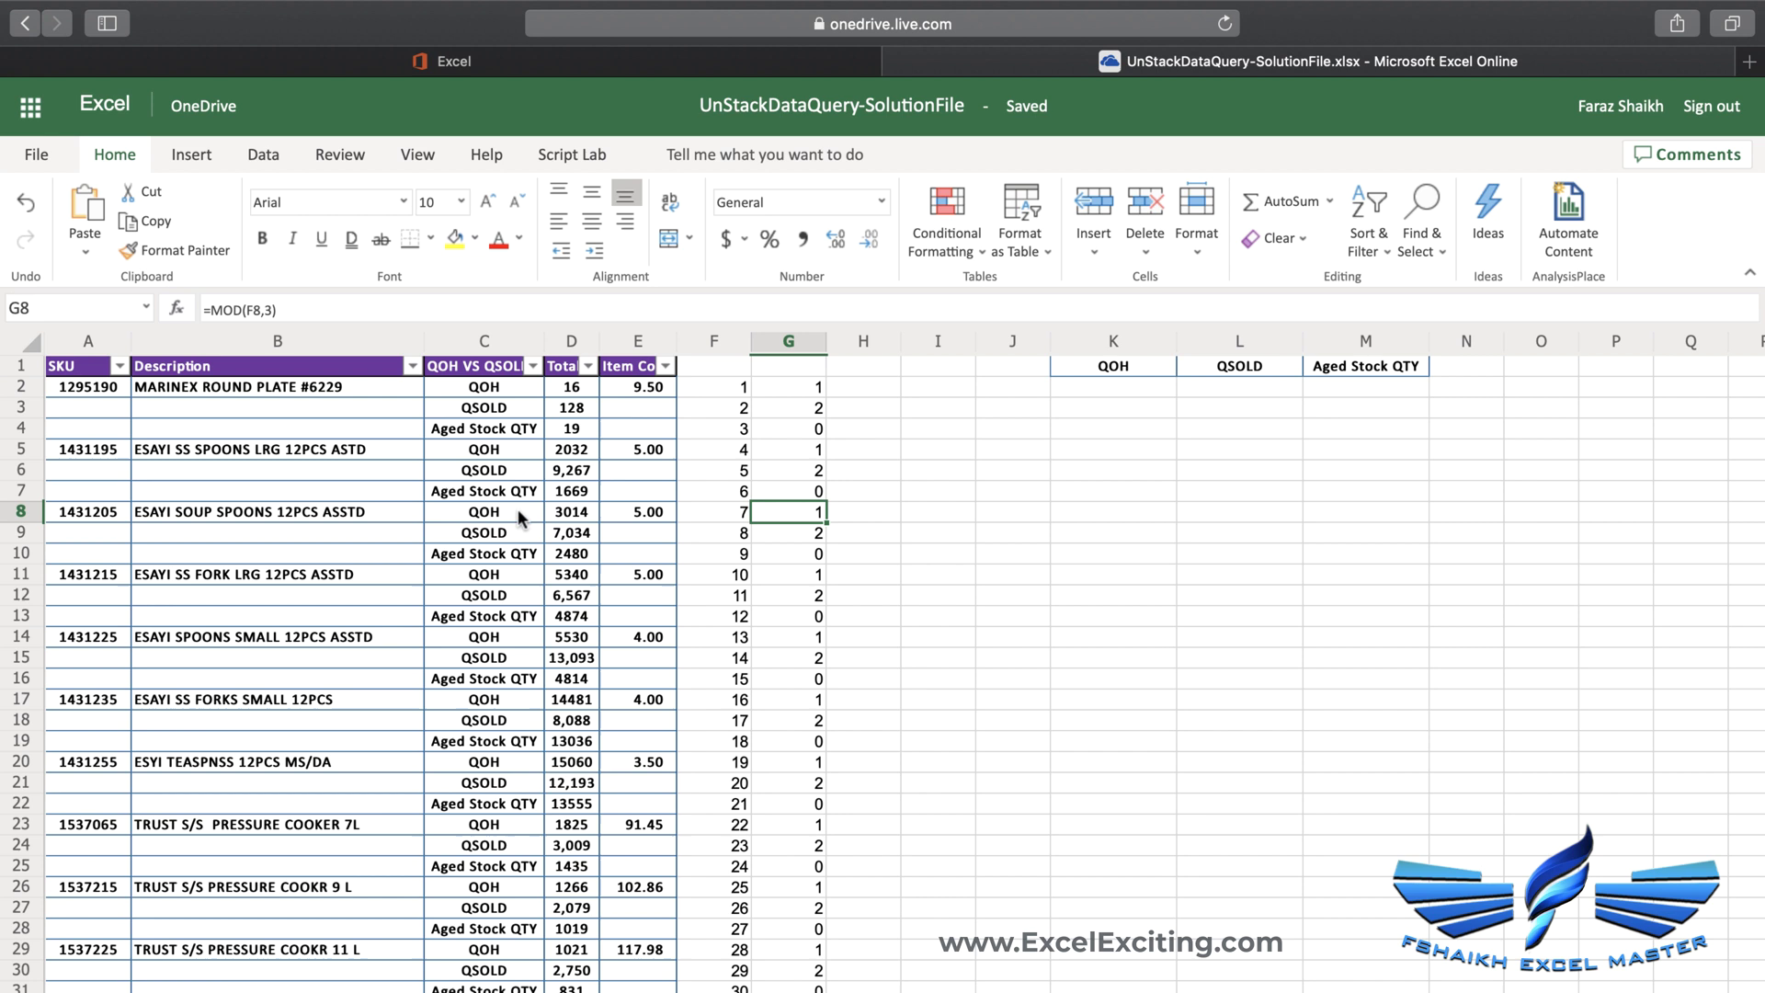
left_click(726, 513)
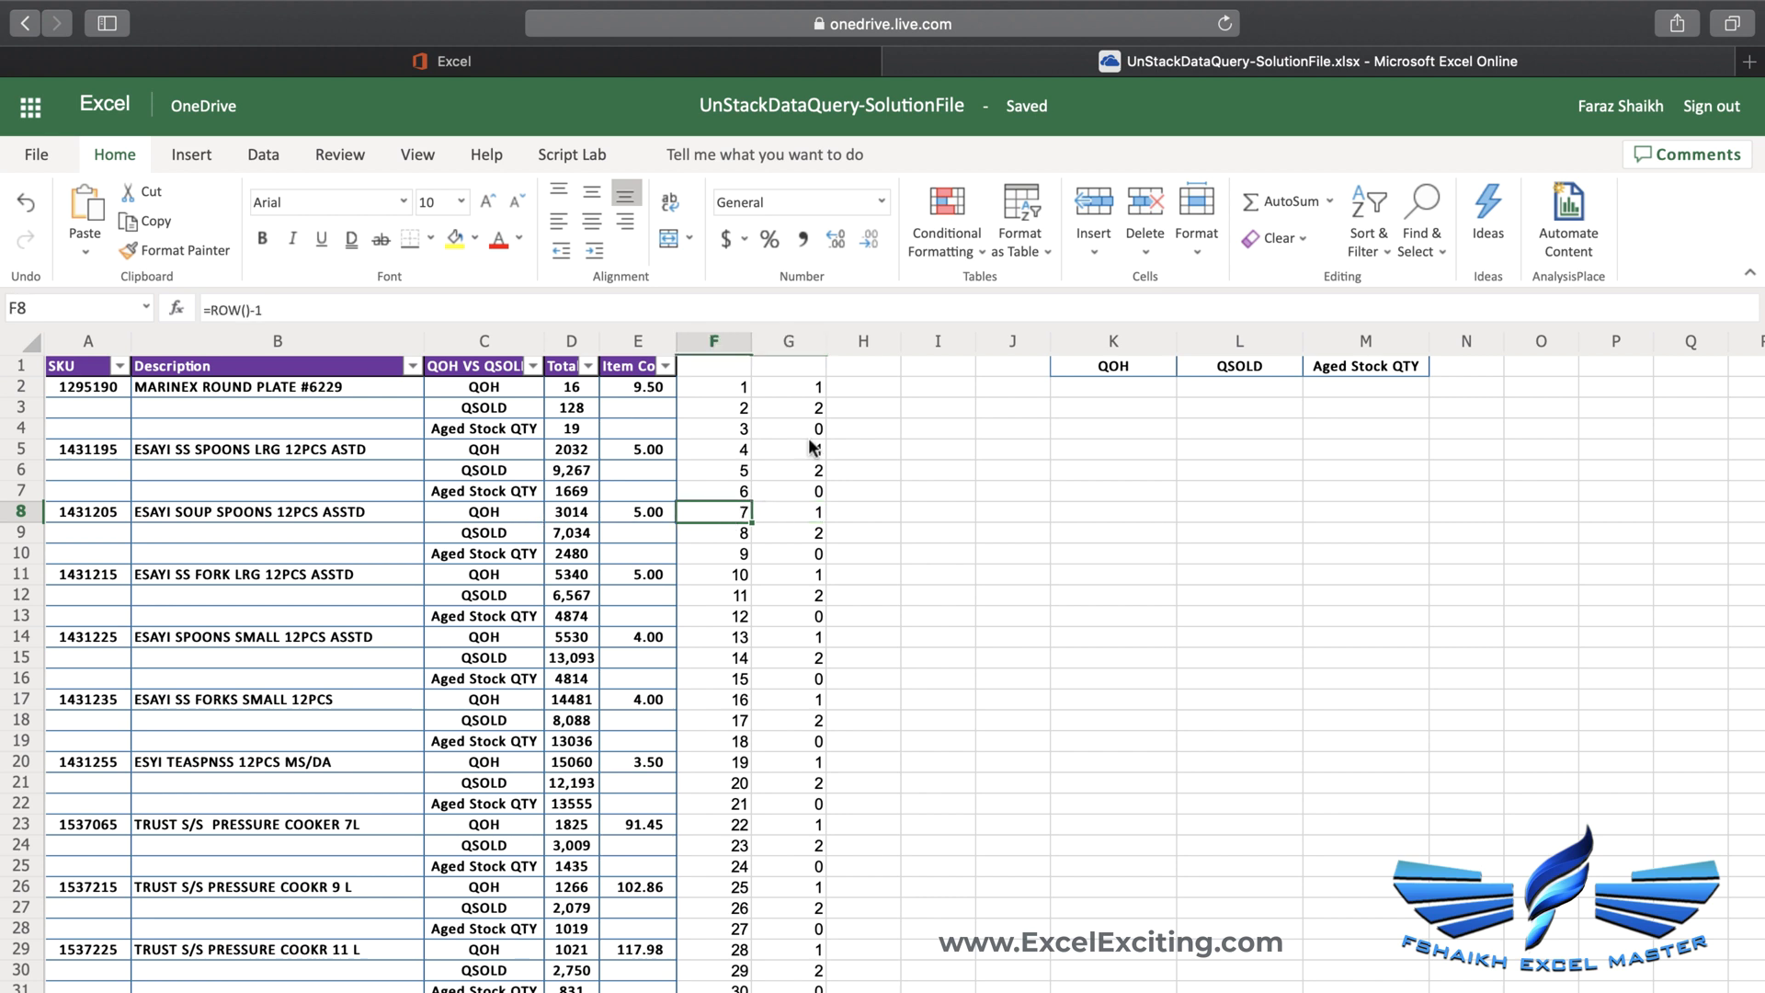
Enter =IF(G2=1,F2,"") in H2 and fill it down column H
left_click(873, 383)
type("=IF")
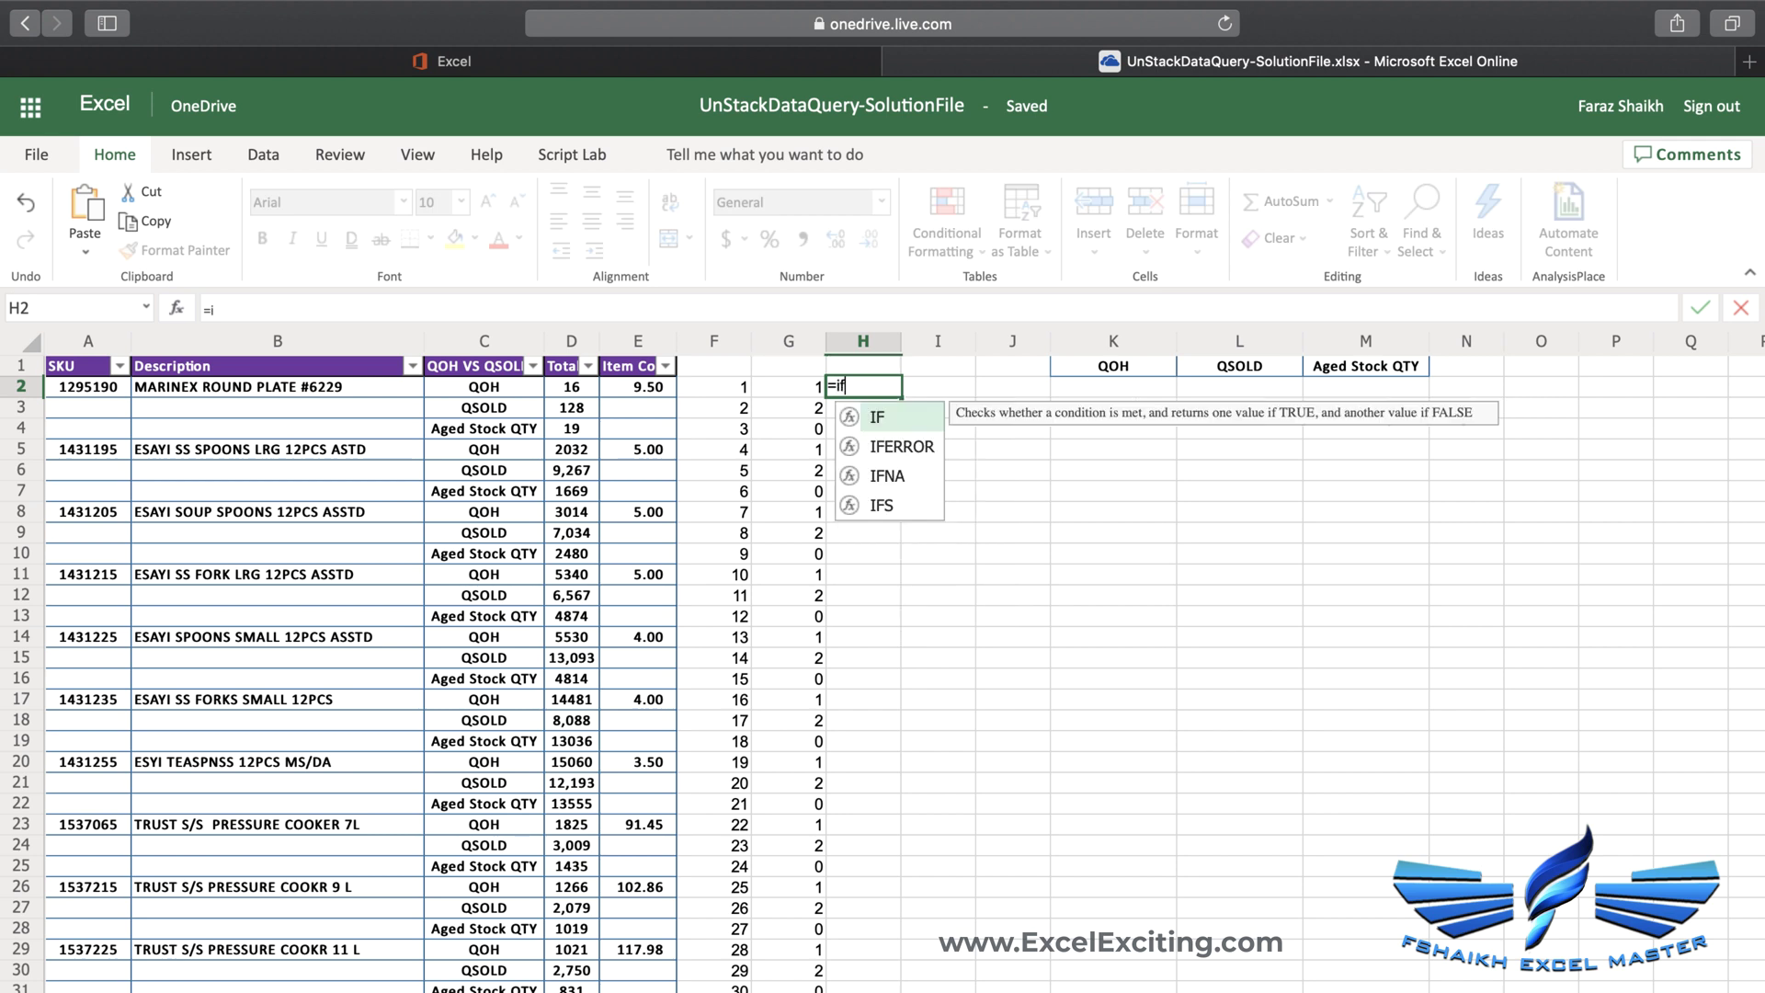
type("(")
left_click(805, 388)
type("=")
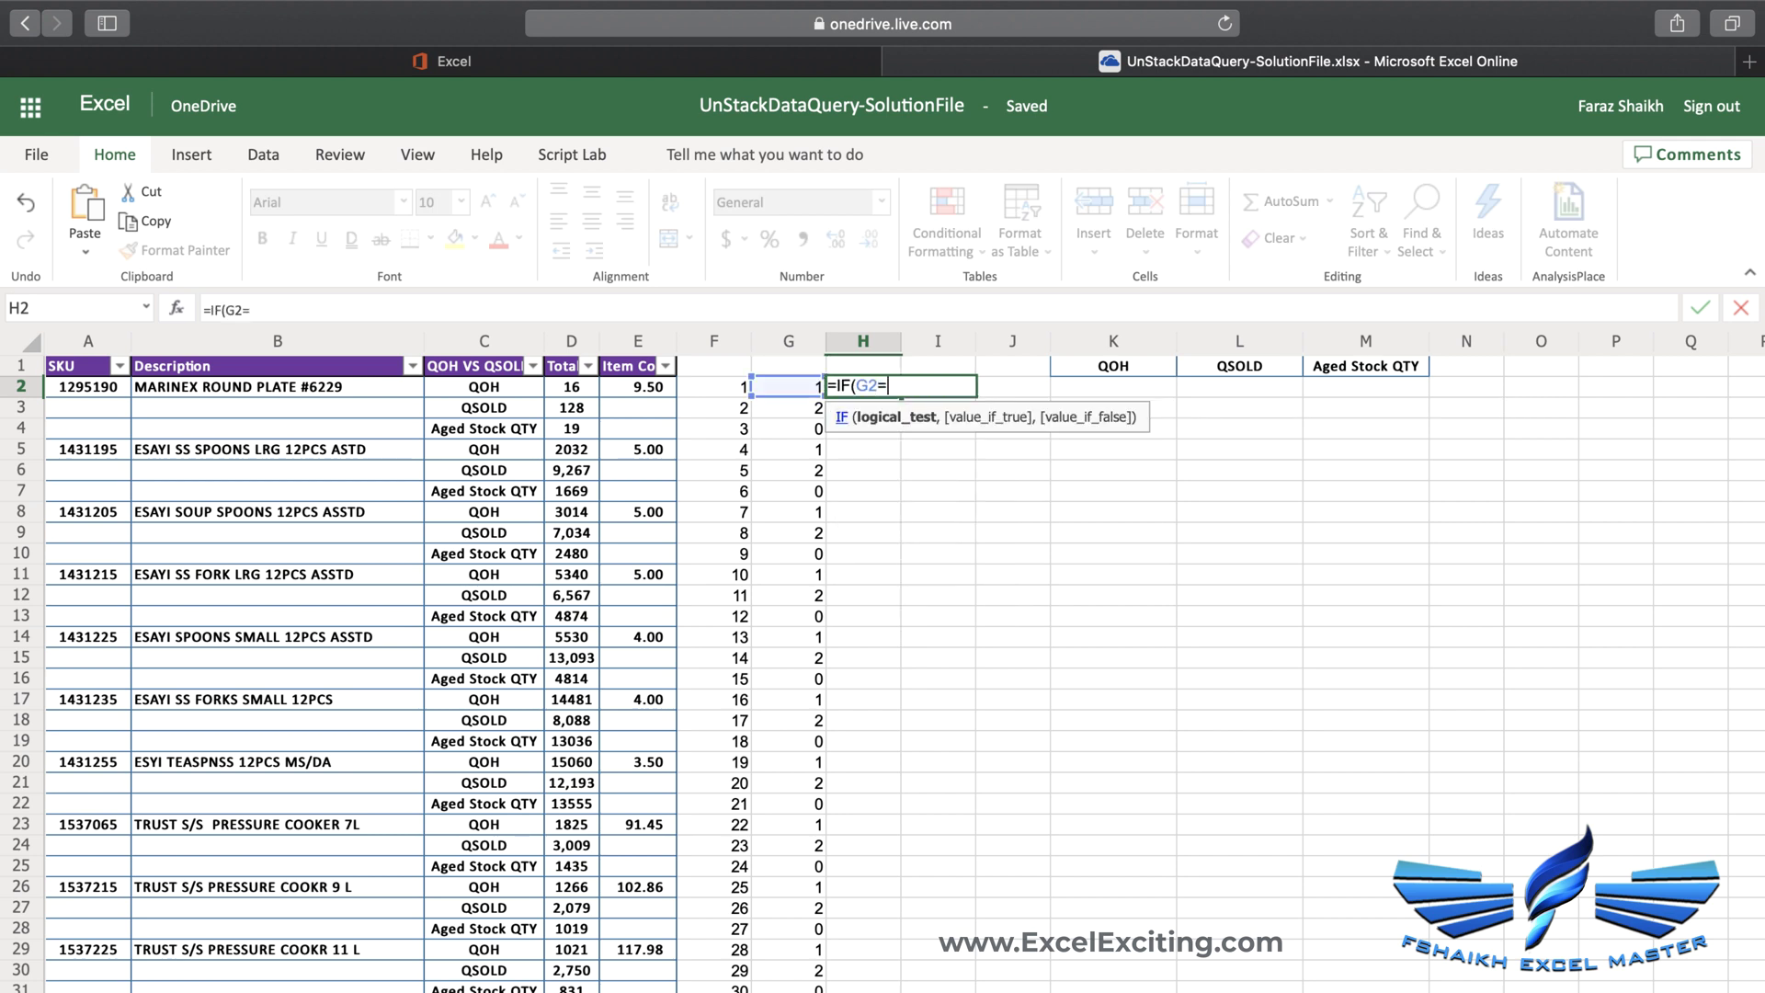
type("1,")
left_click(697, 380)
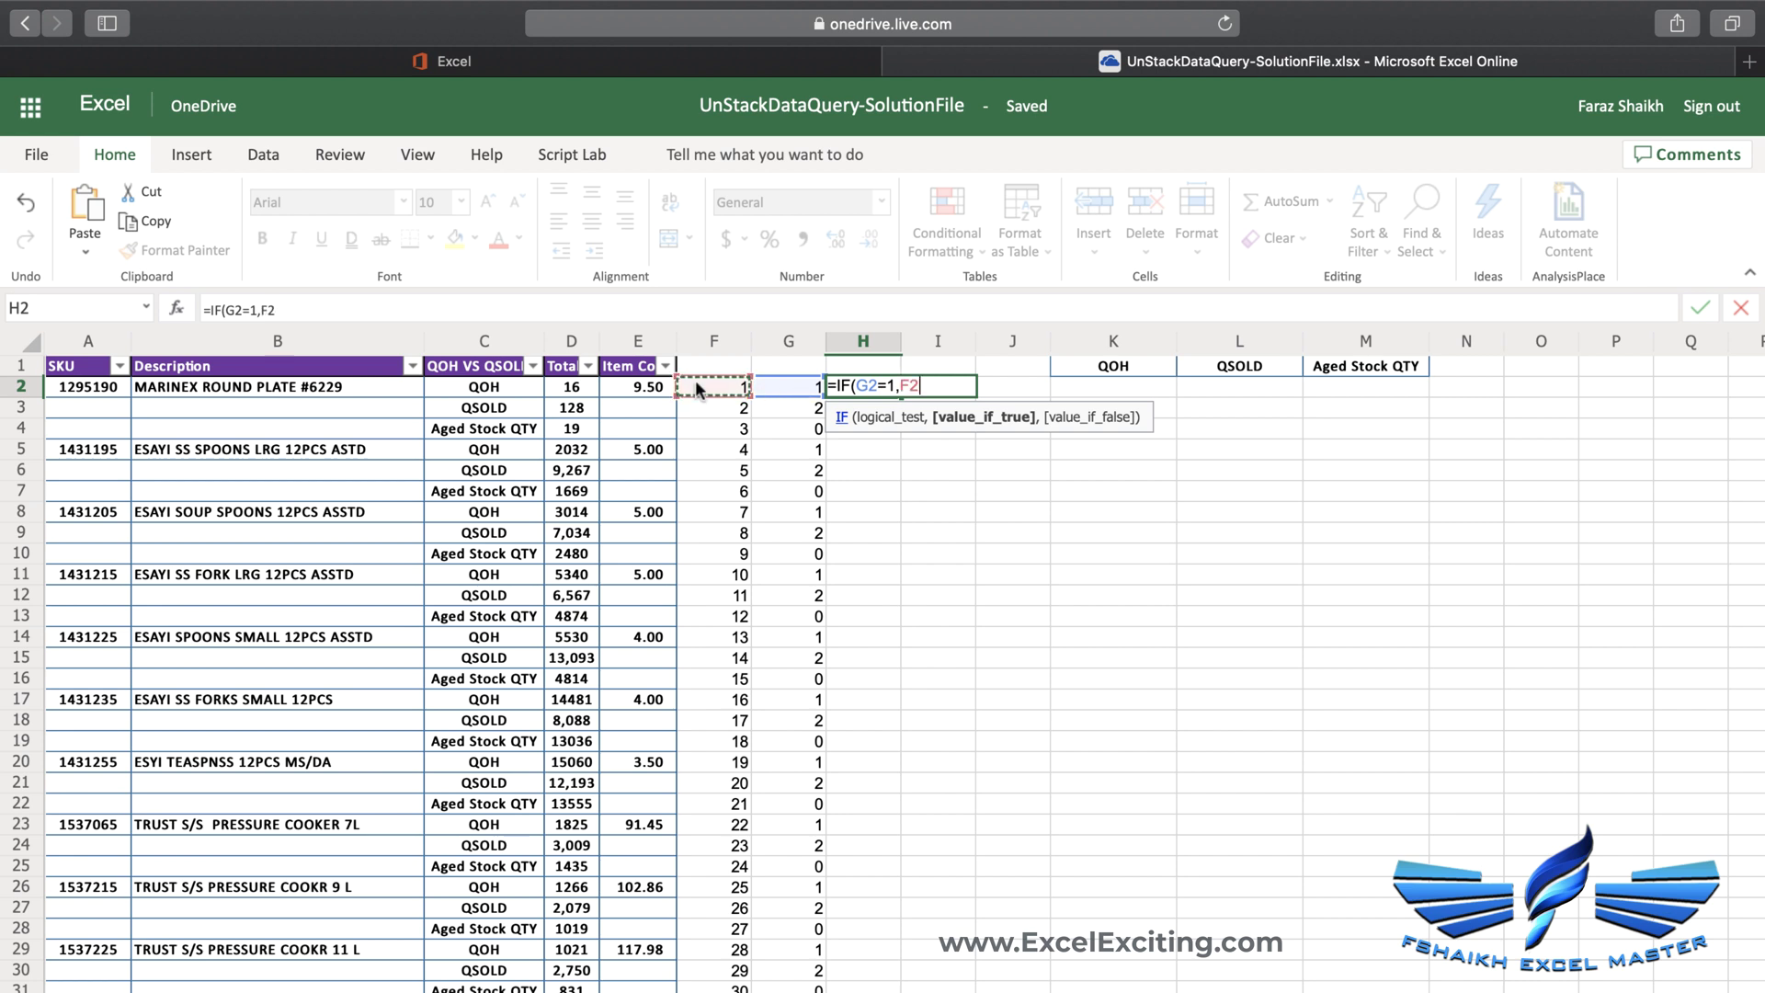
type(",\"\"")
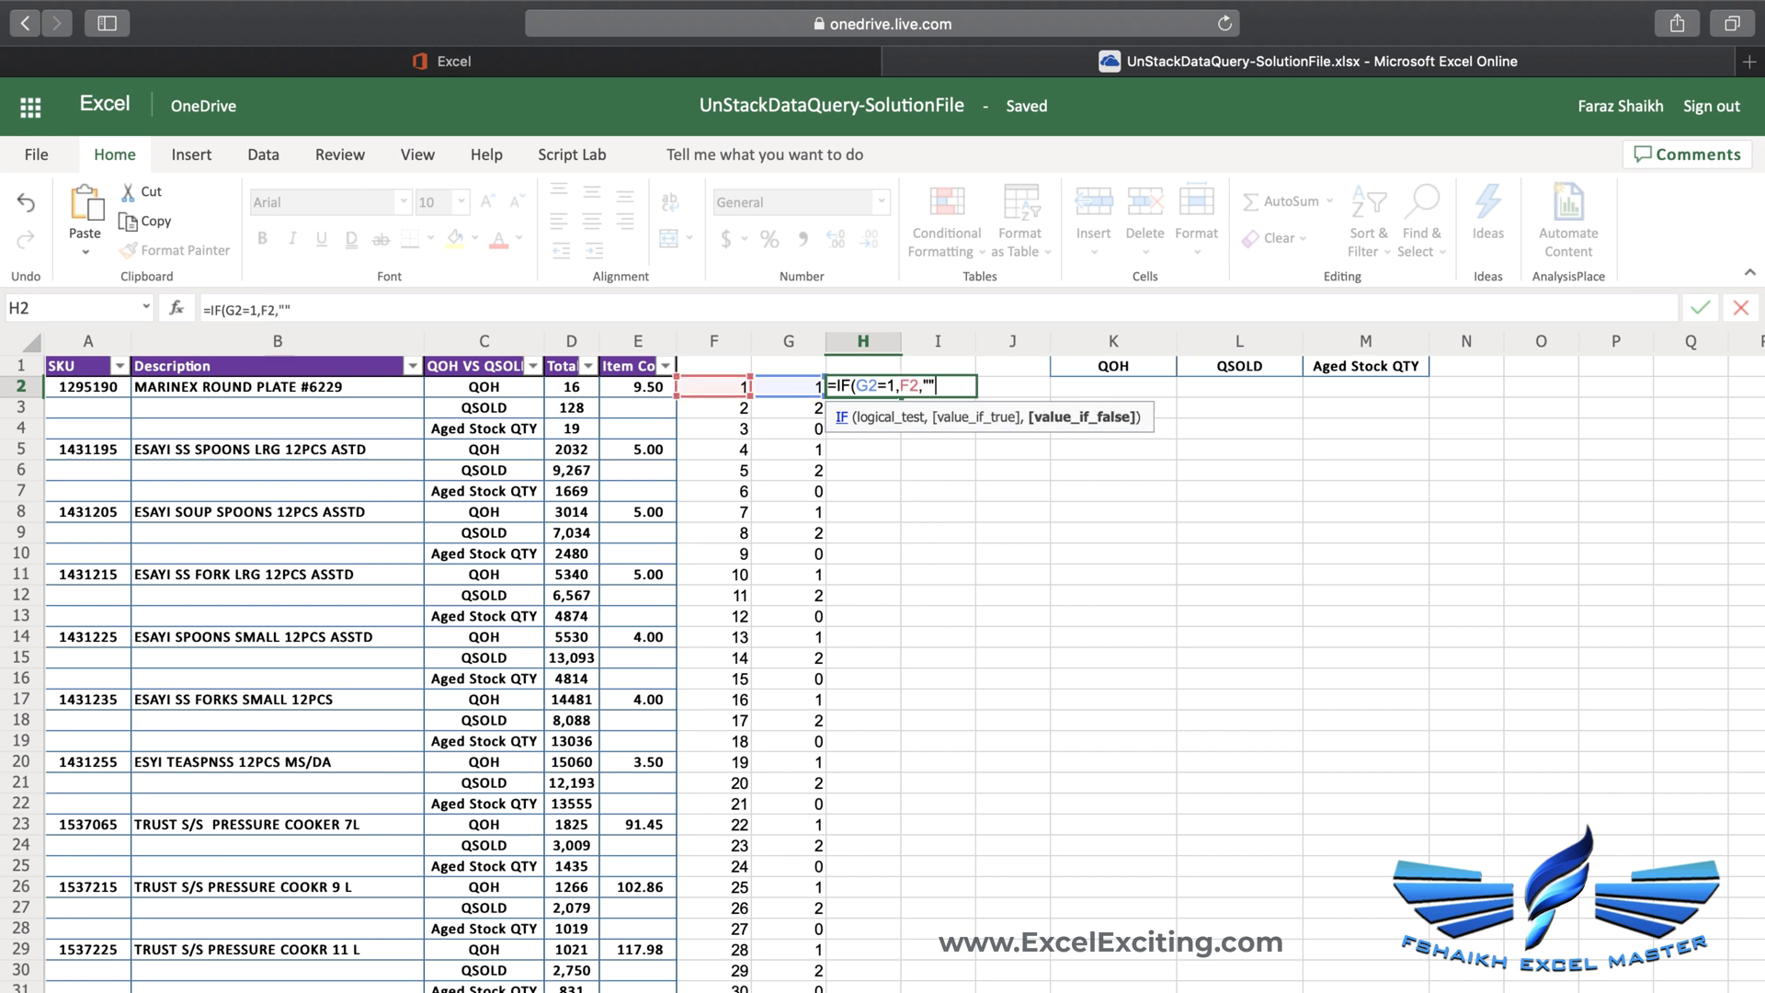
type(")")
key("Return")
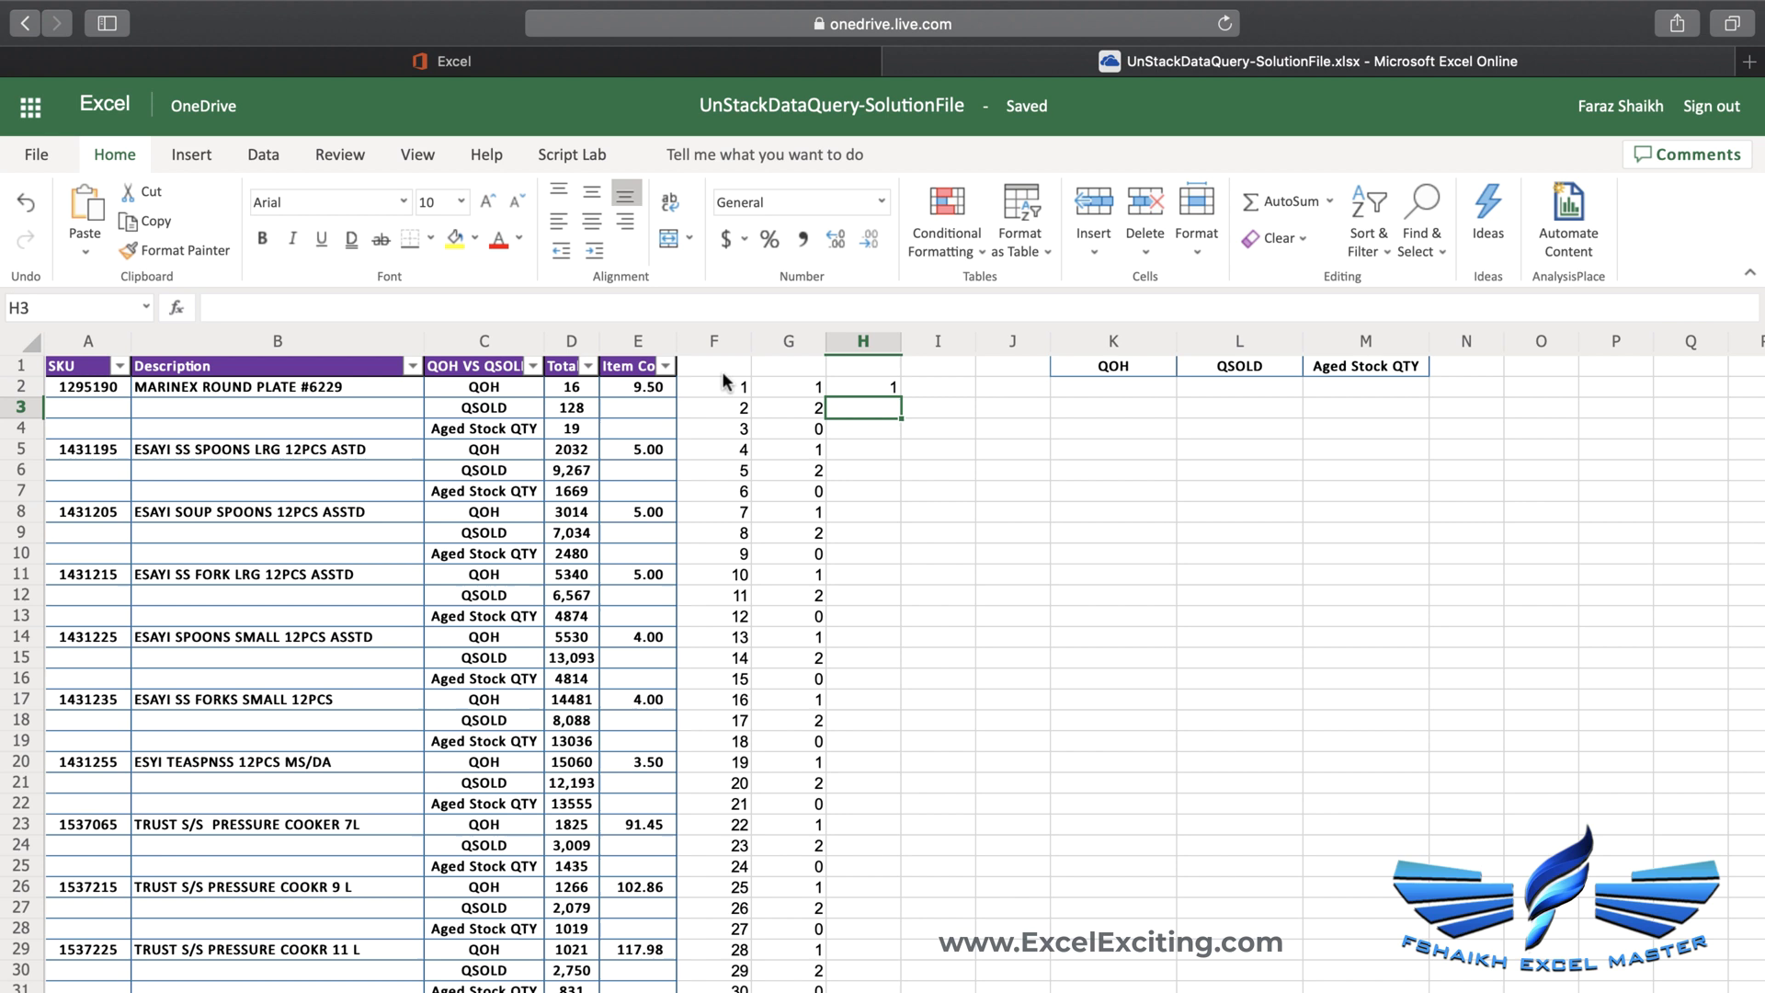
left_click(897, 392)
double_click(899, 397)
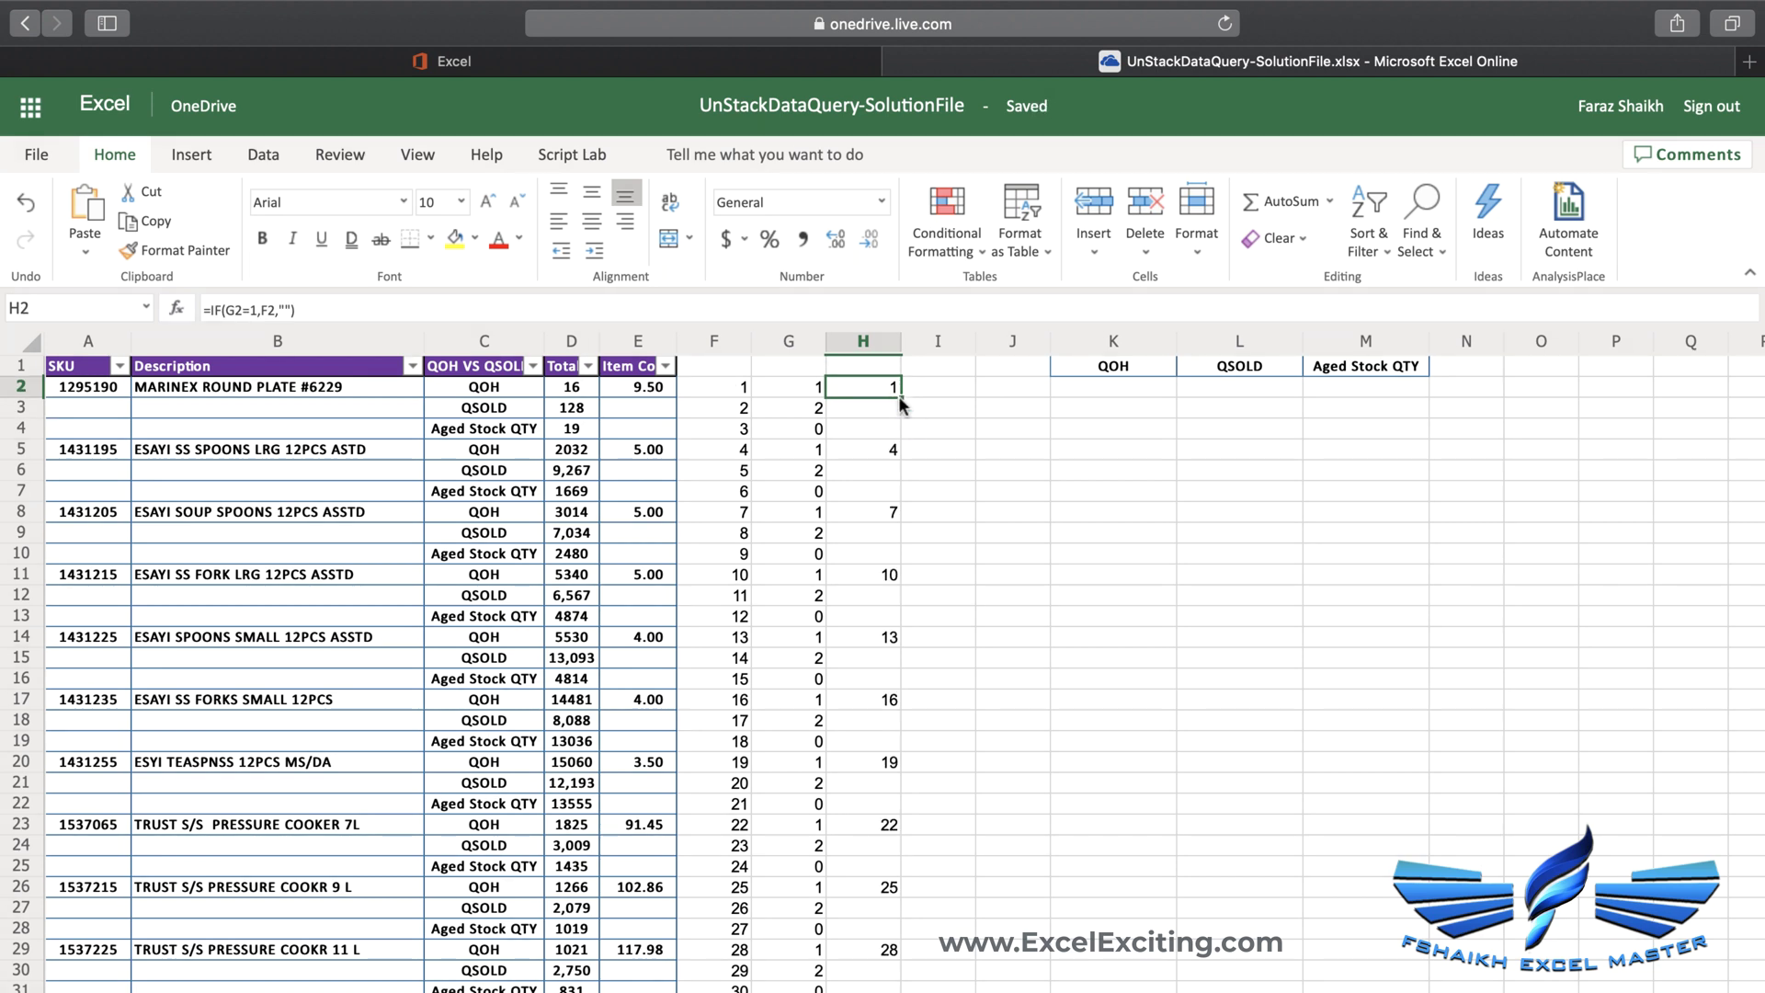
left_click(894, 453)
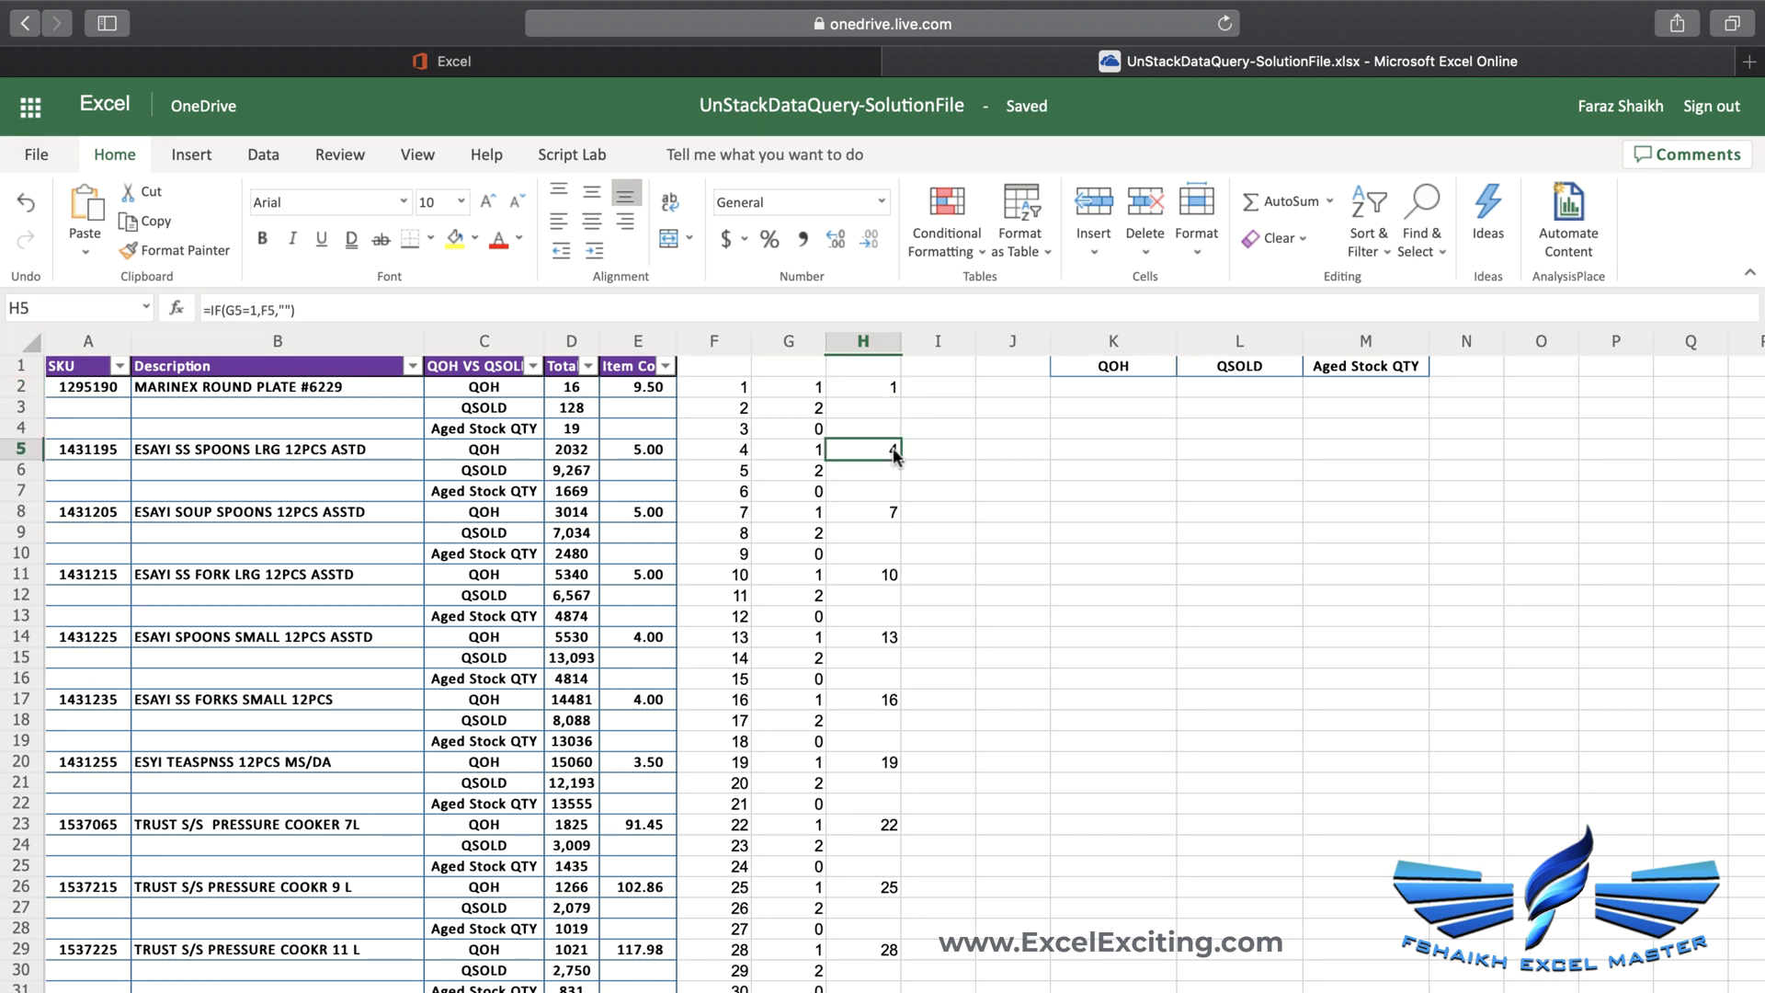
left_click(938, 387)
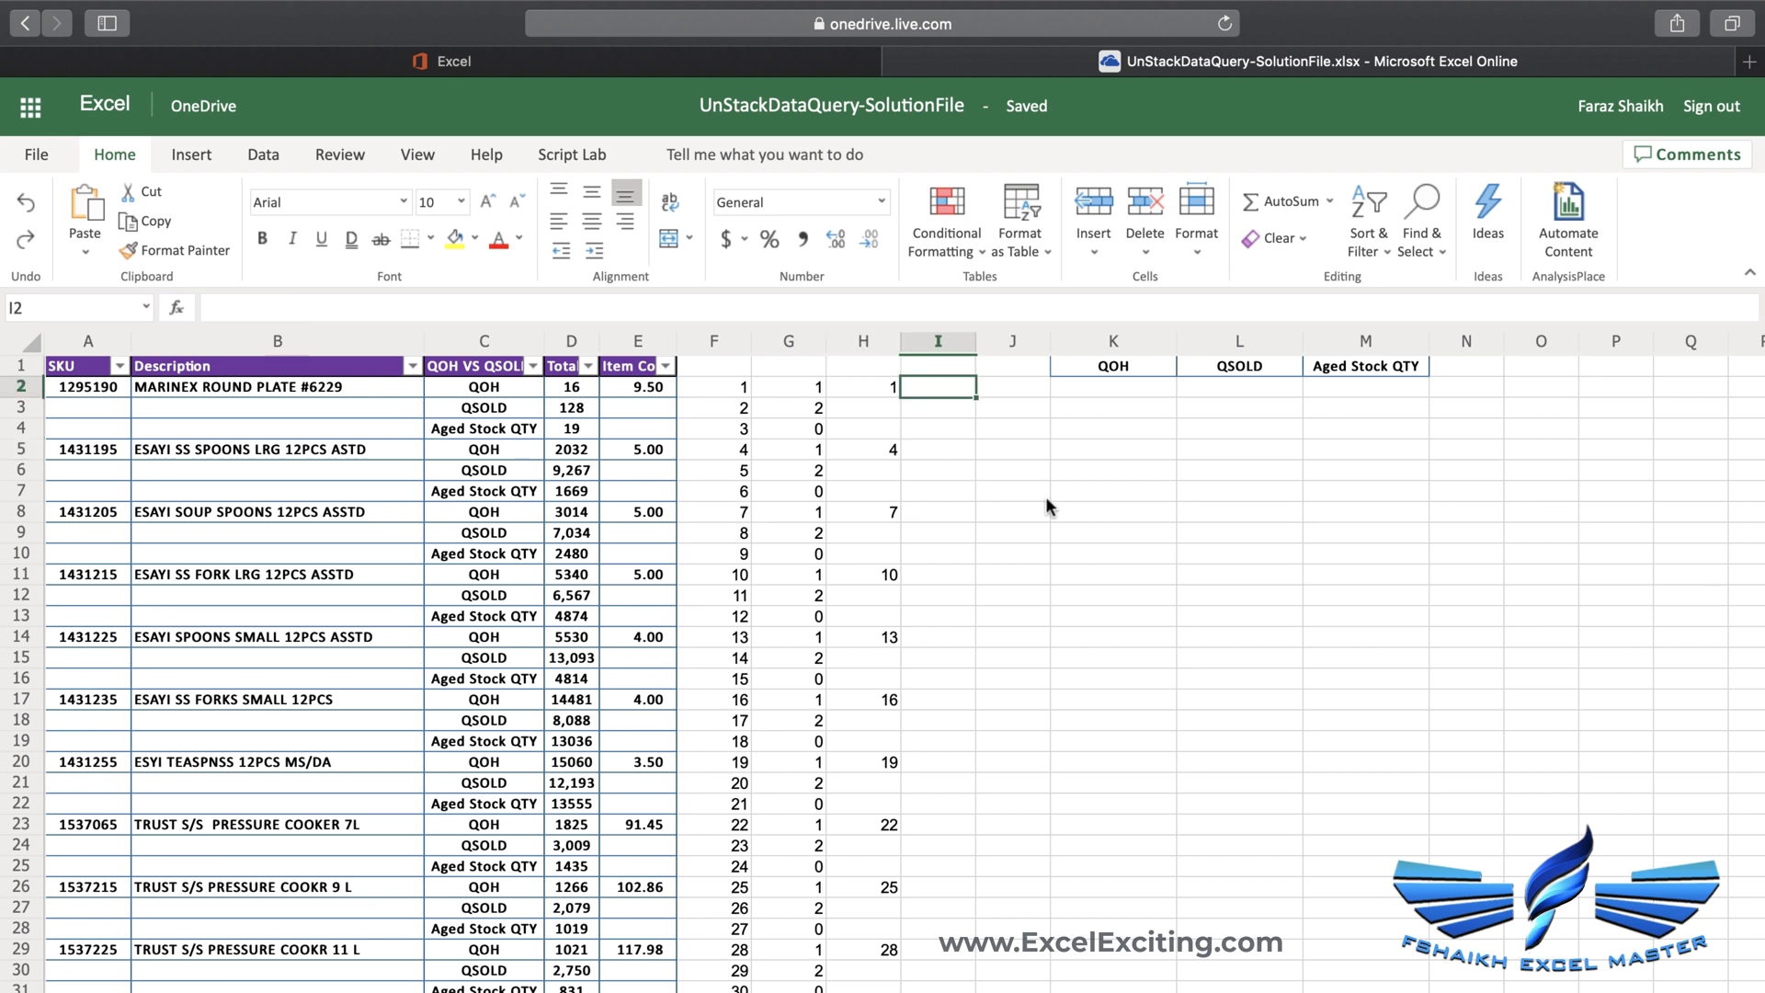
Enter =H2+1 in I2 and =I2+1 in J2
type("=")
key("Left")
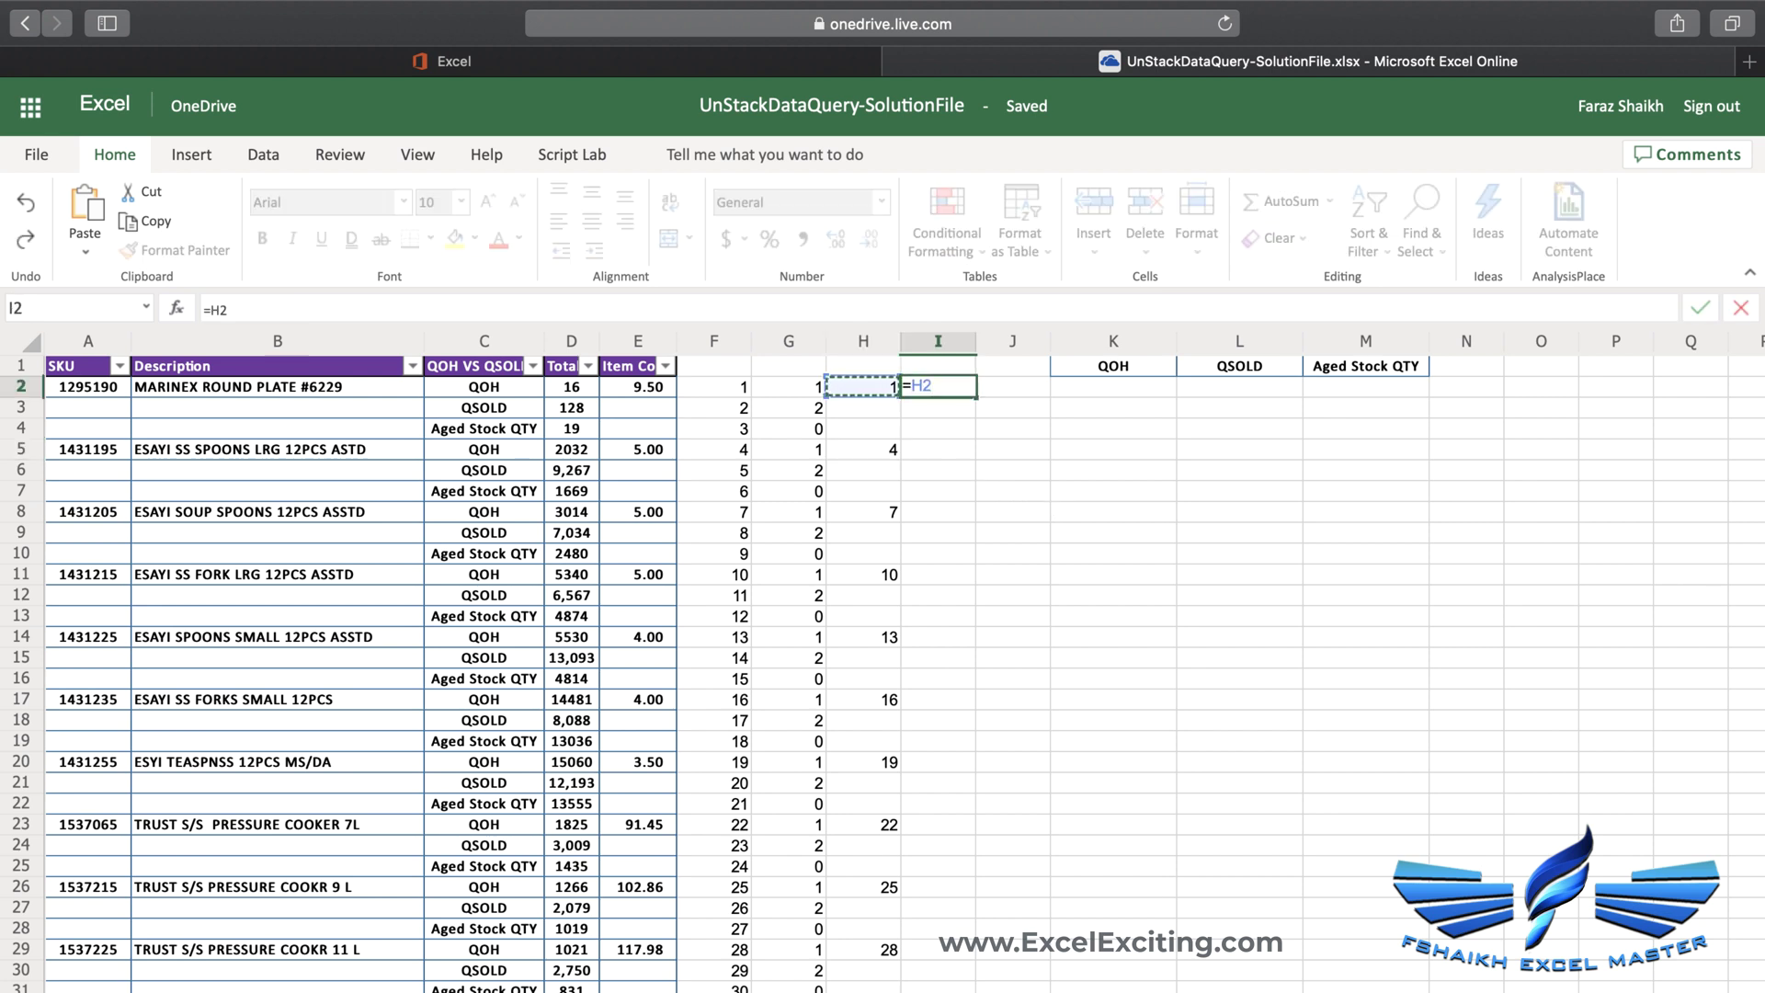
type("+1")
key("Tab")
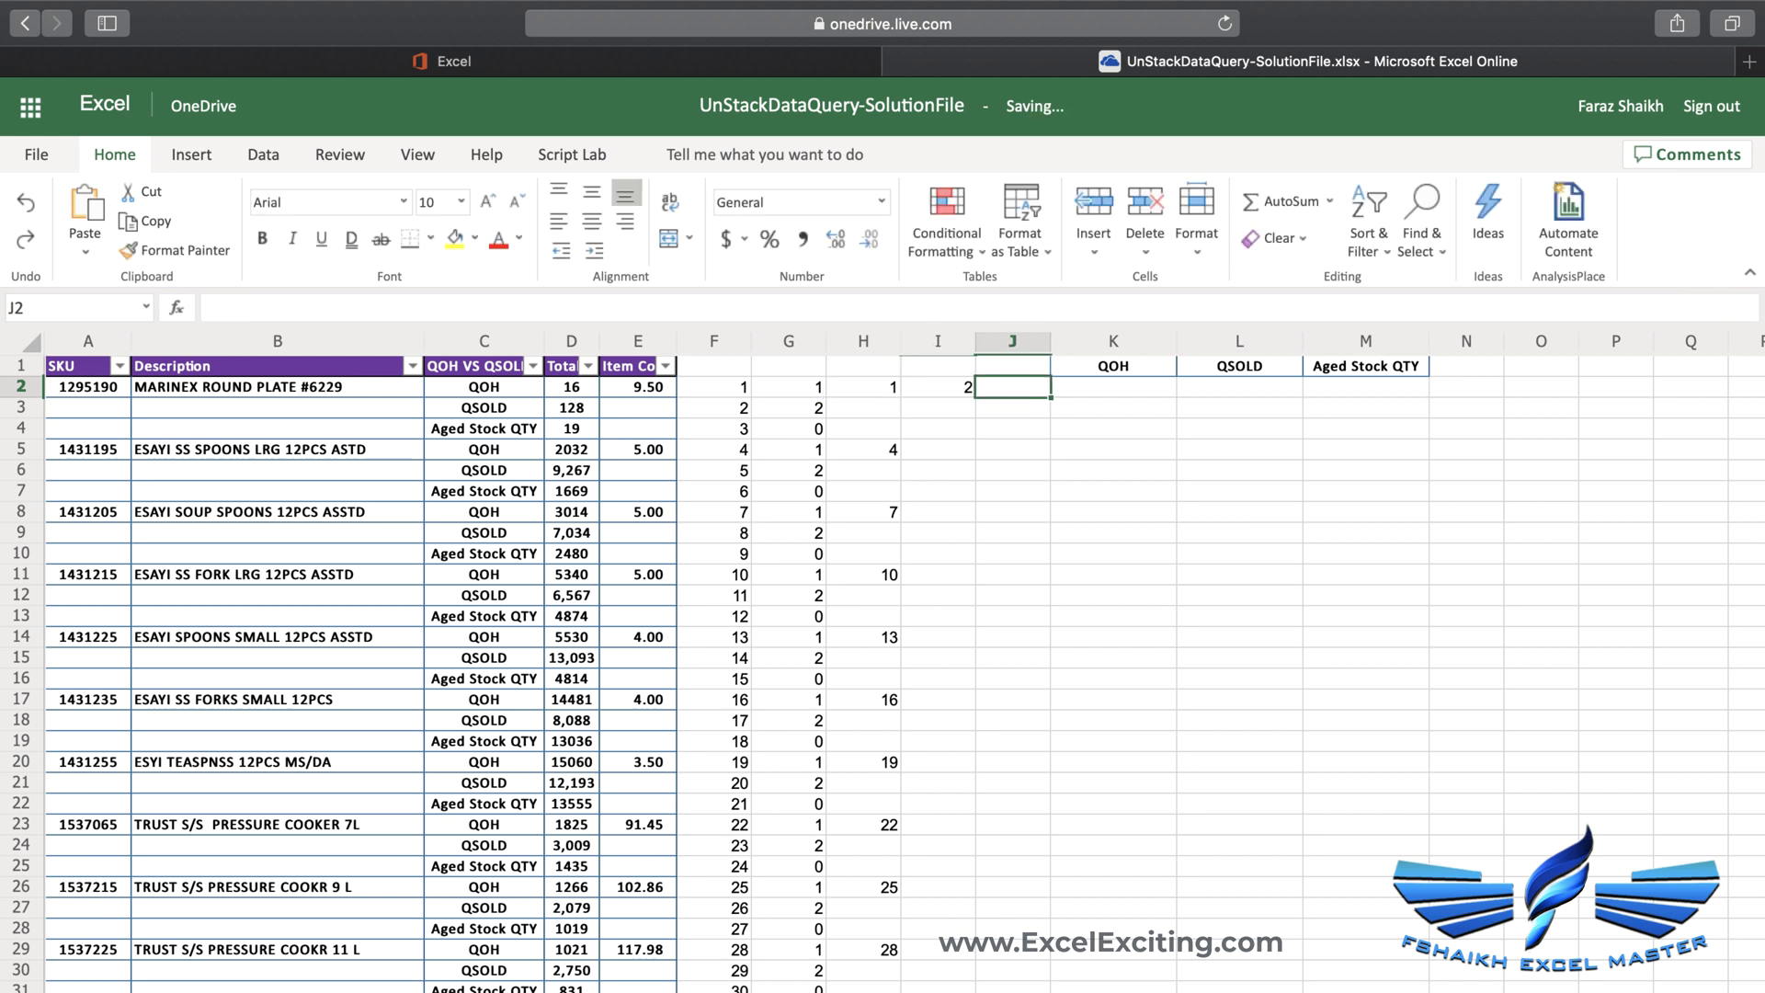
type("=")
key("Left")
type("+")
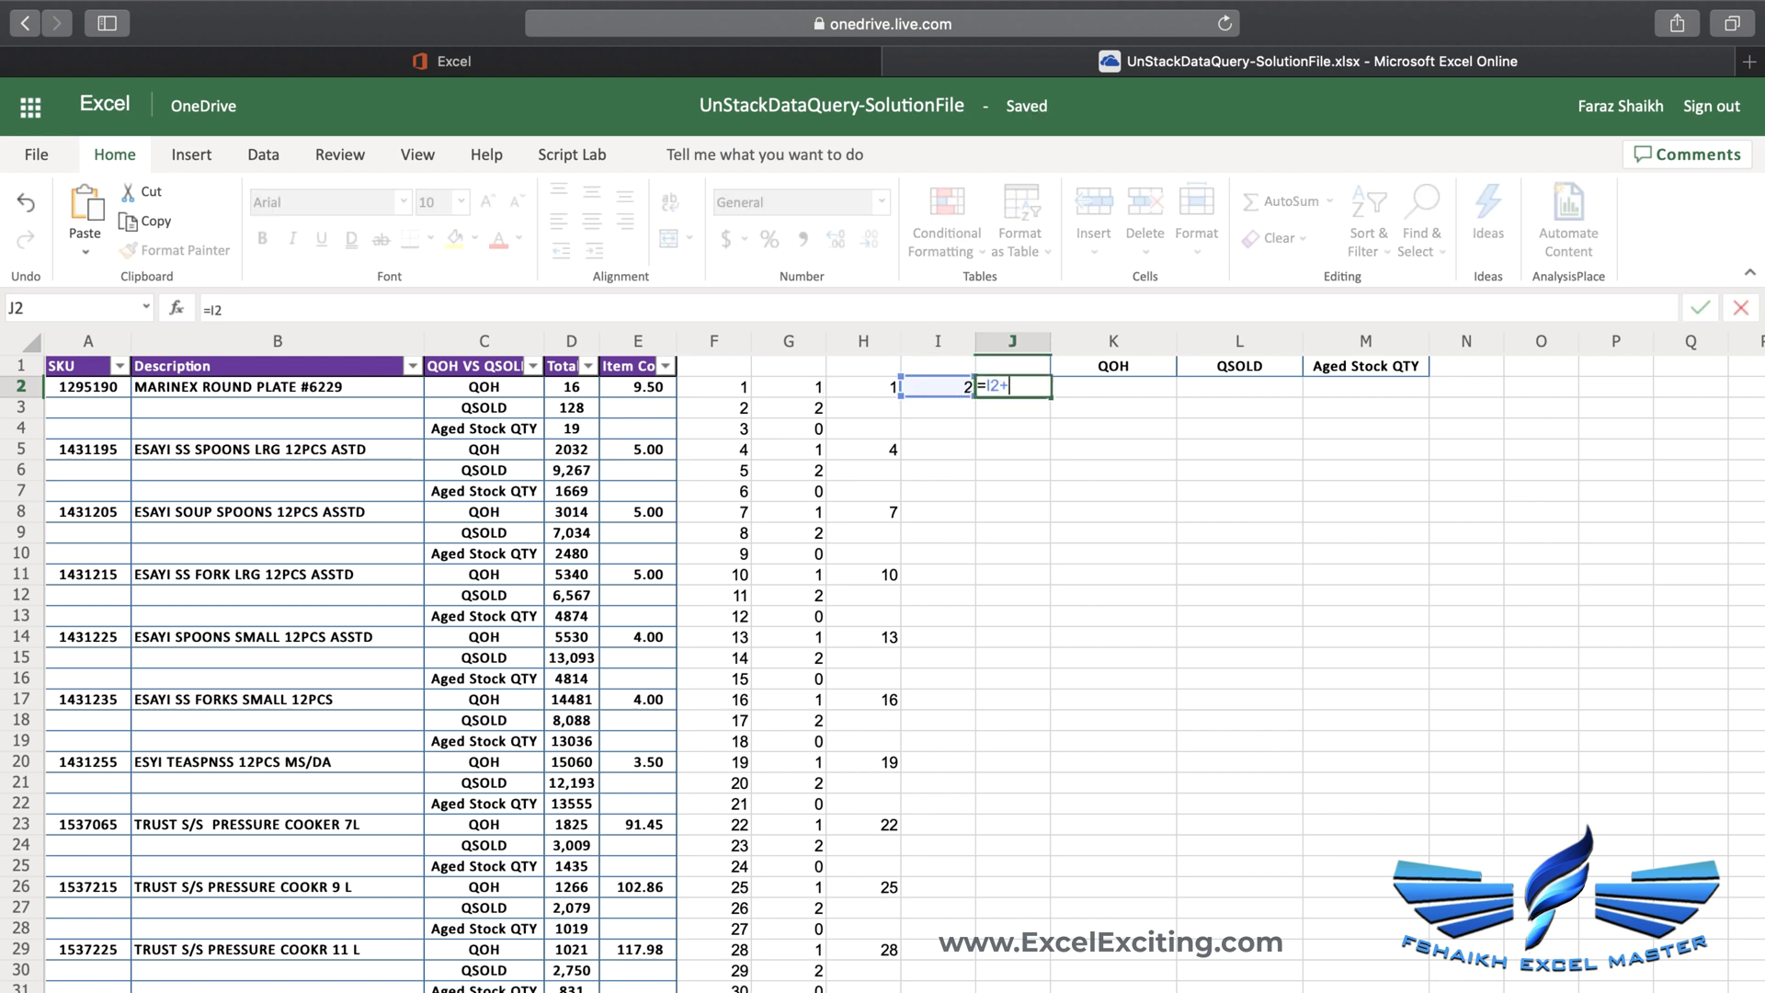
type("1")
key("Return")
Fill the I2:J2 formulas down the table and check the results in I8 and H5
left_click(948, 389)
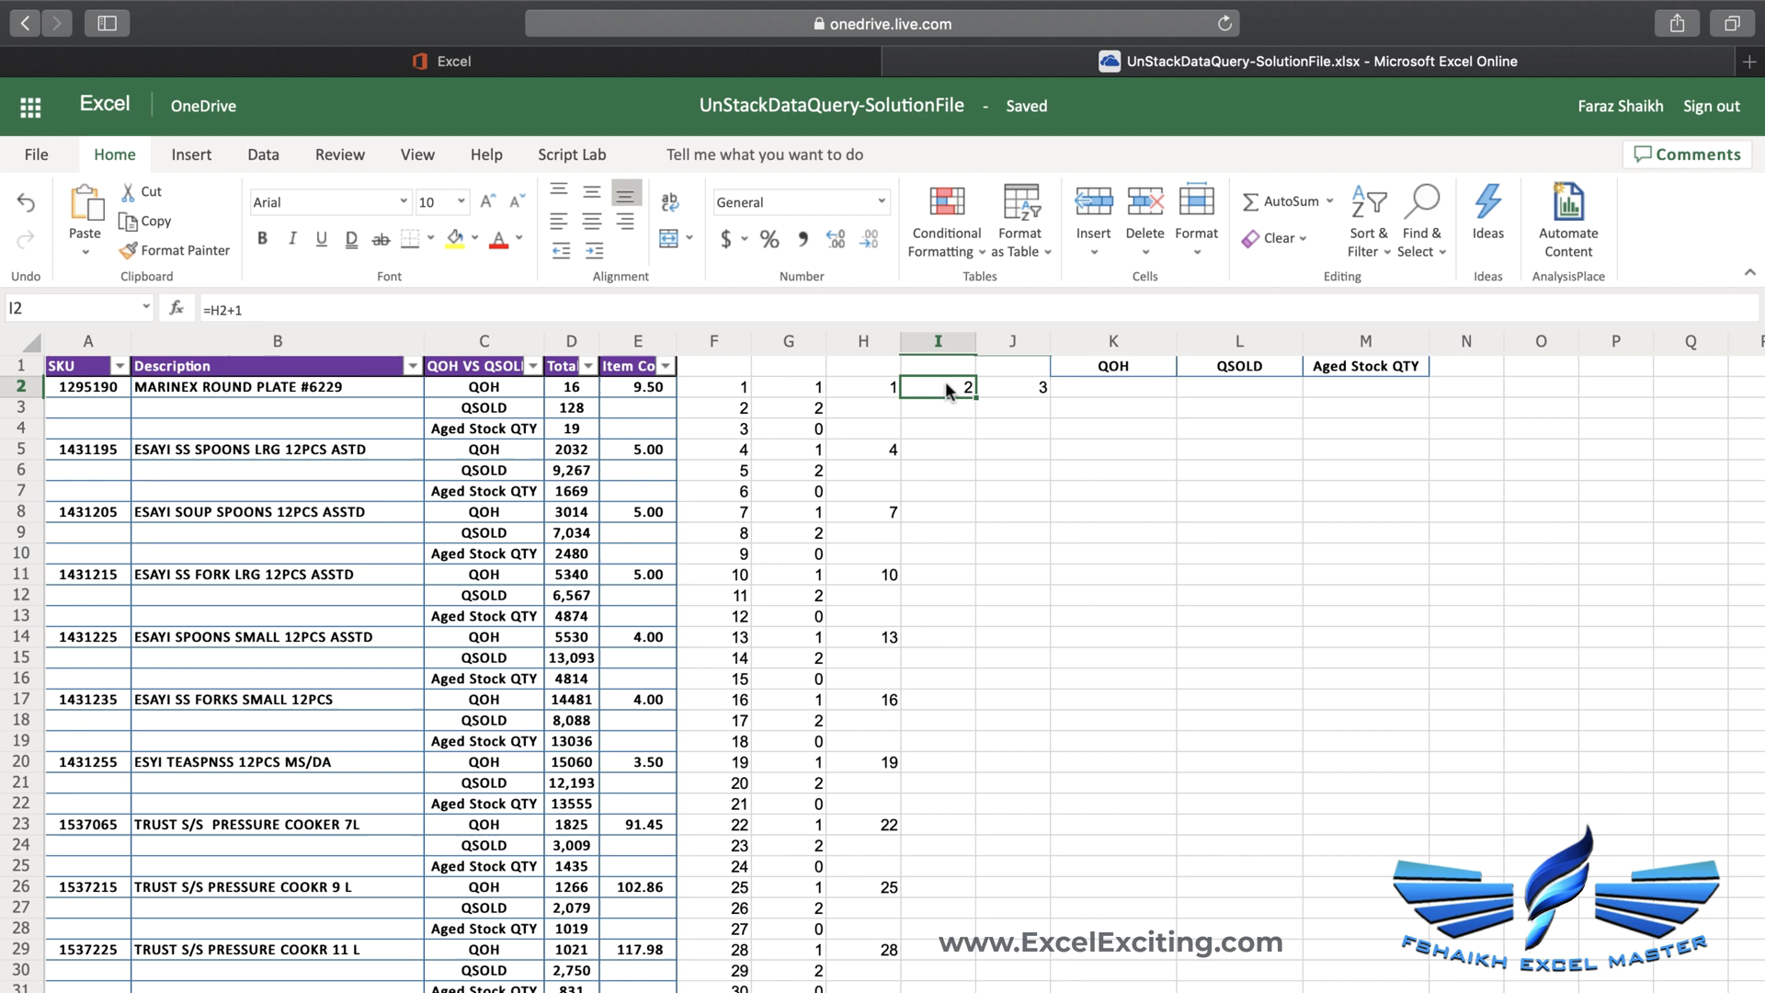
left_click_drag(949, 389, 1051, 394)
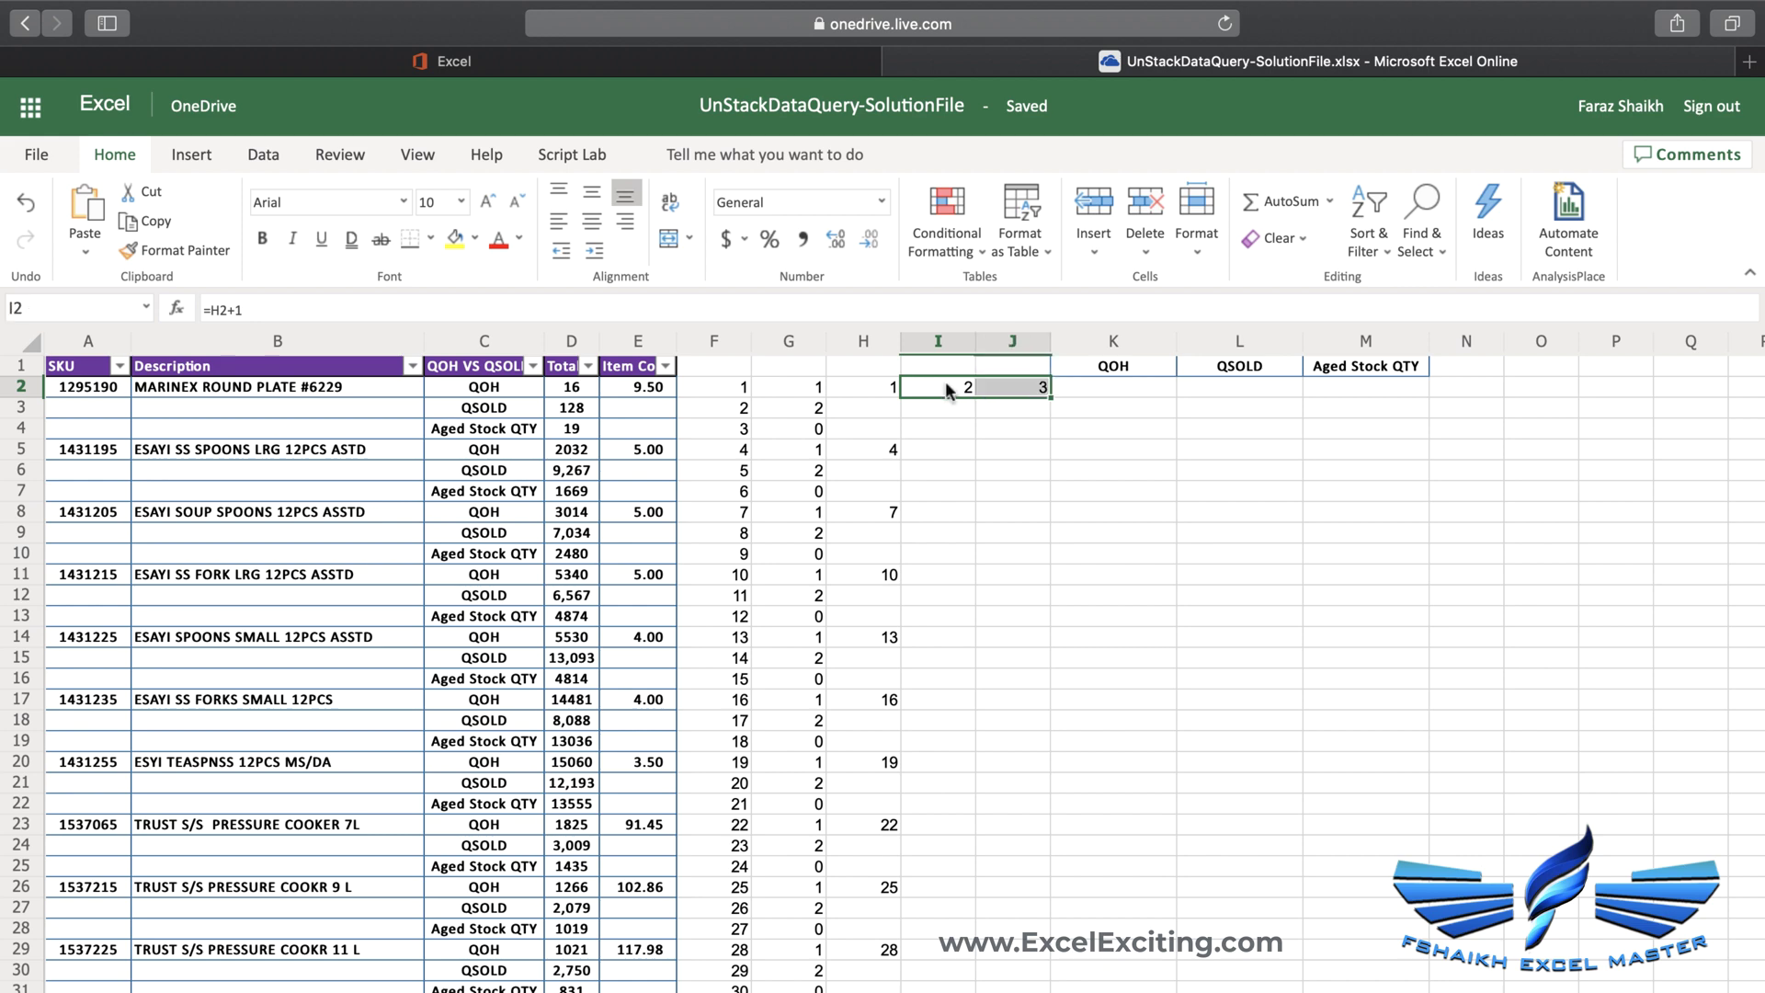
double_click(1052, 394)
mouse_move(925, 471)
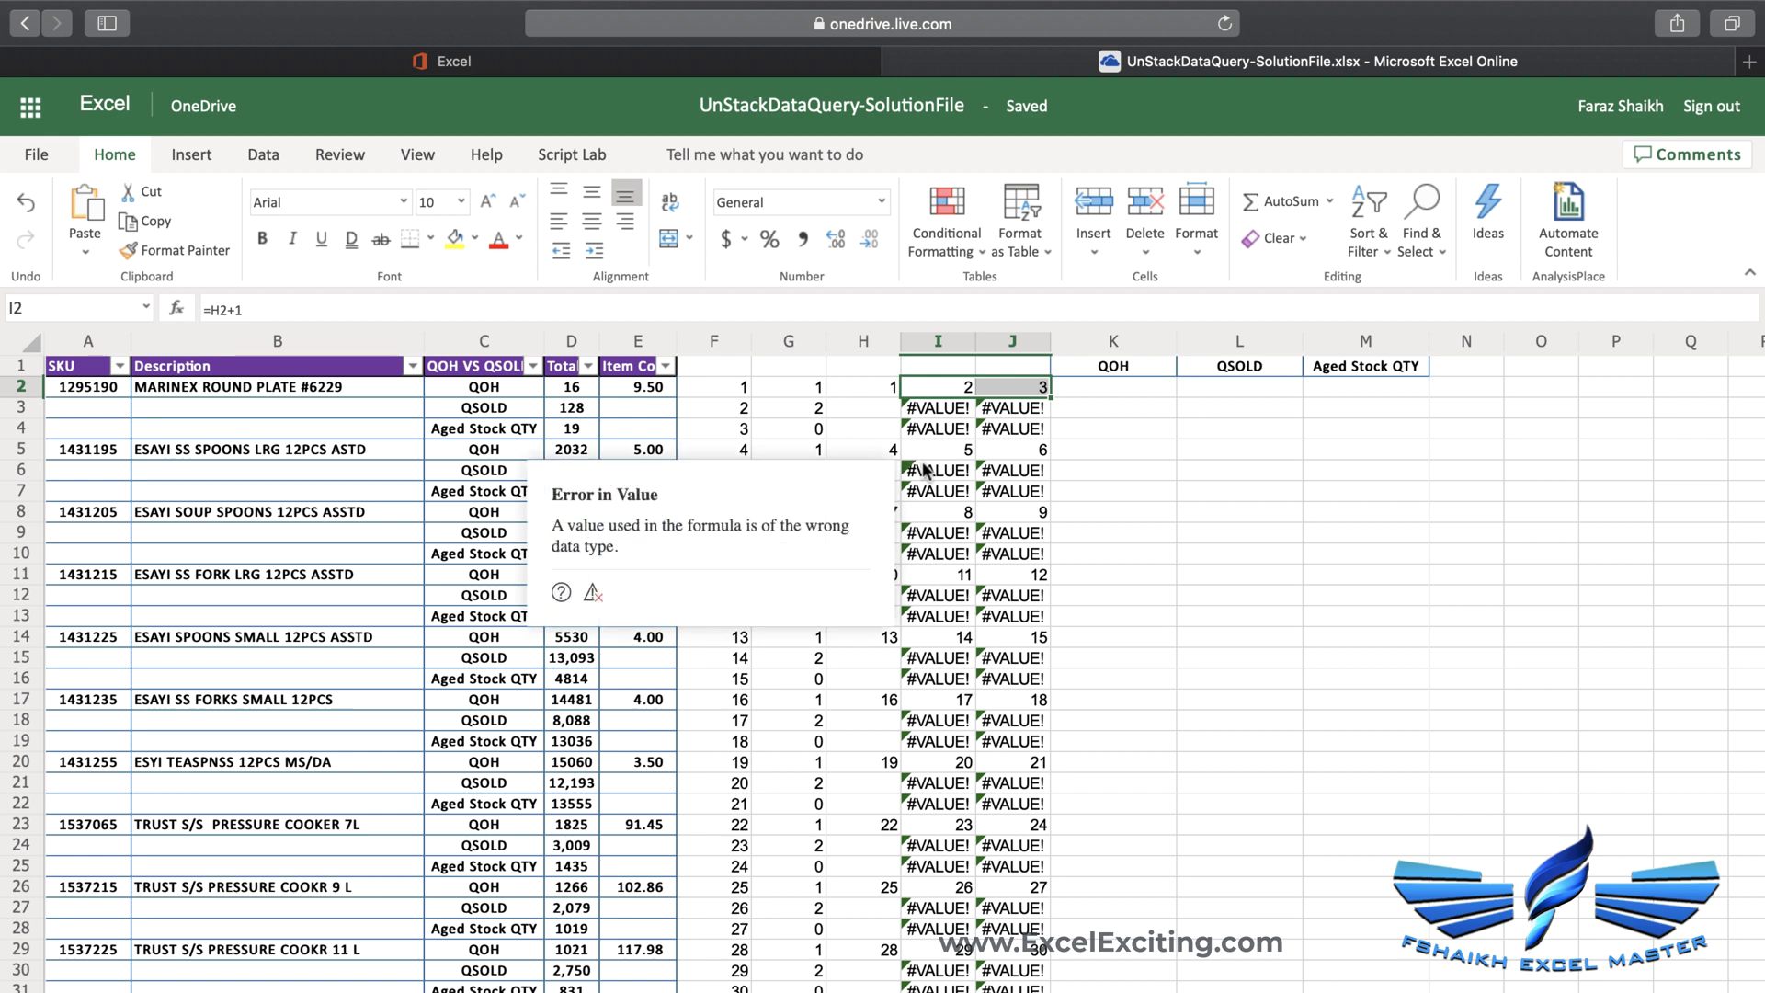
left_click(956, 515)
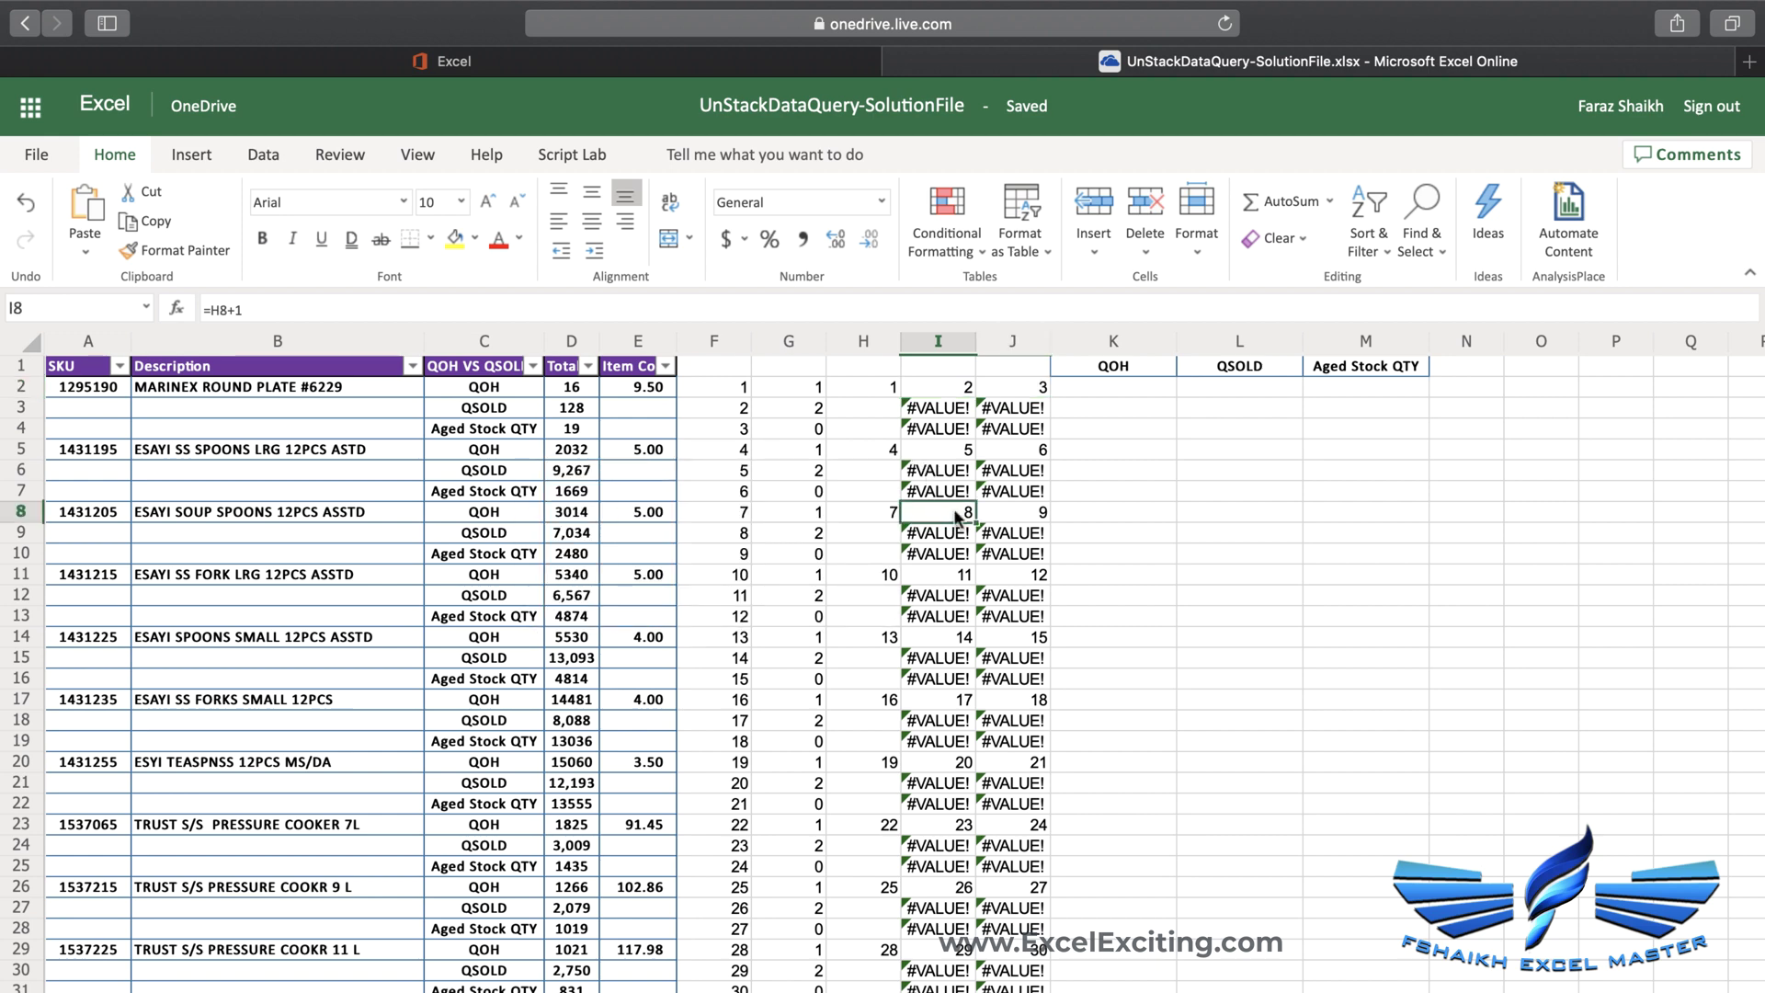
key("Left")
key("Up")
key("Up")
key("Up")
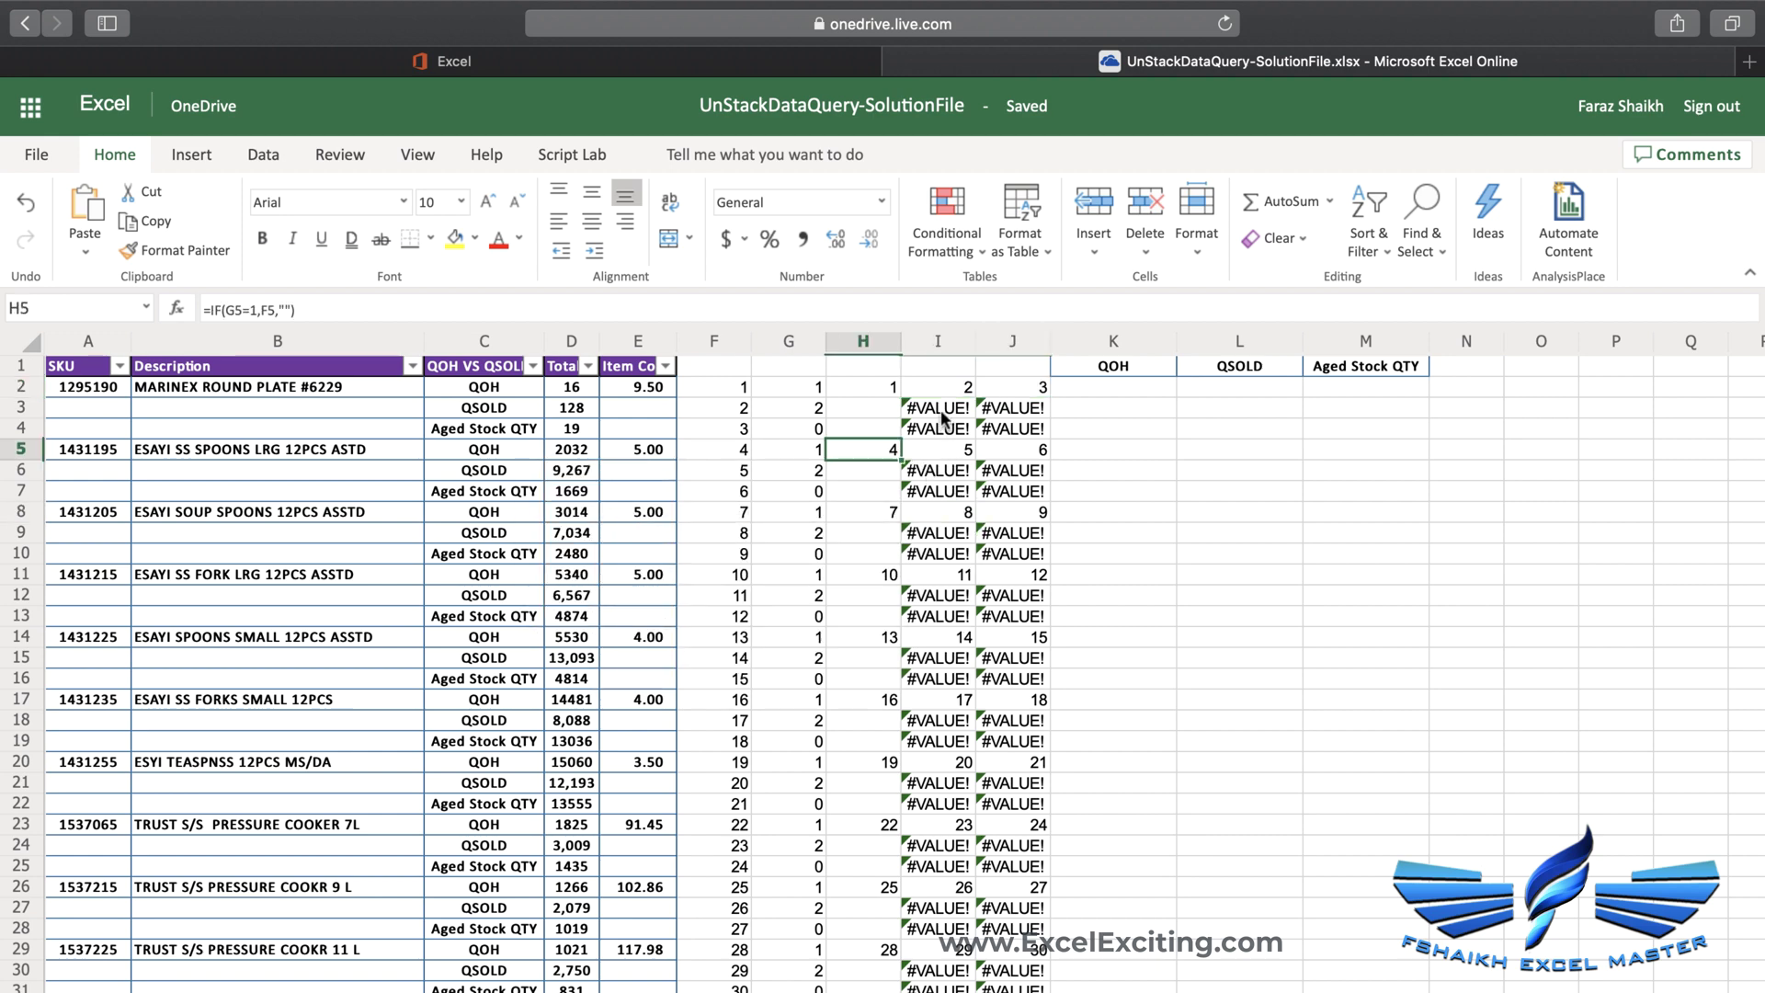
mouse_move(942, 419)
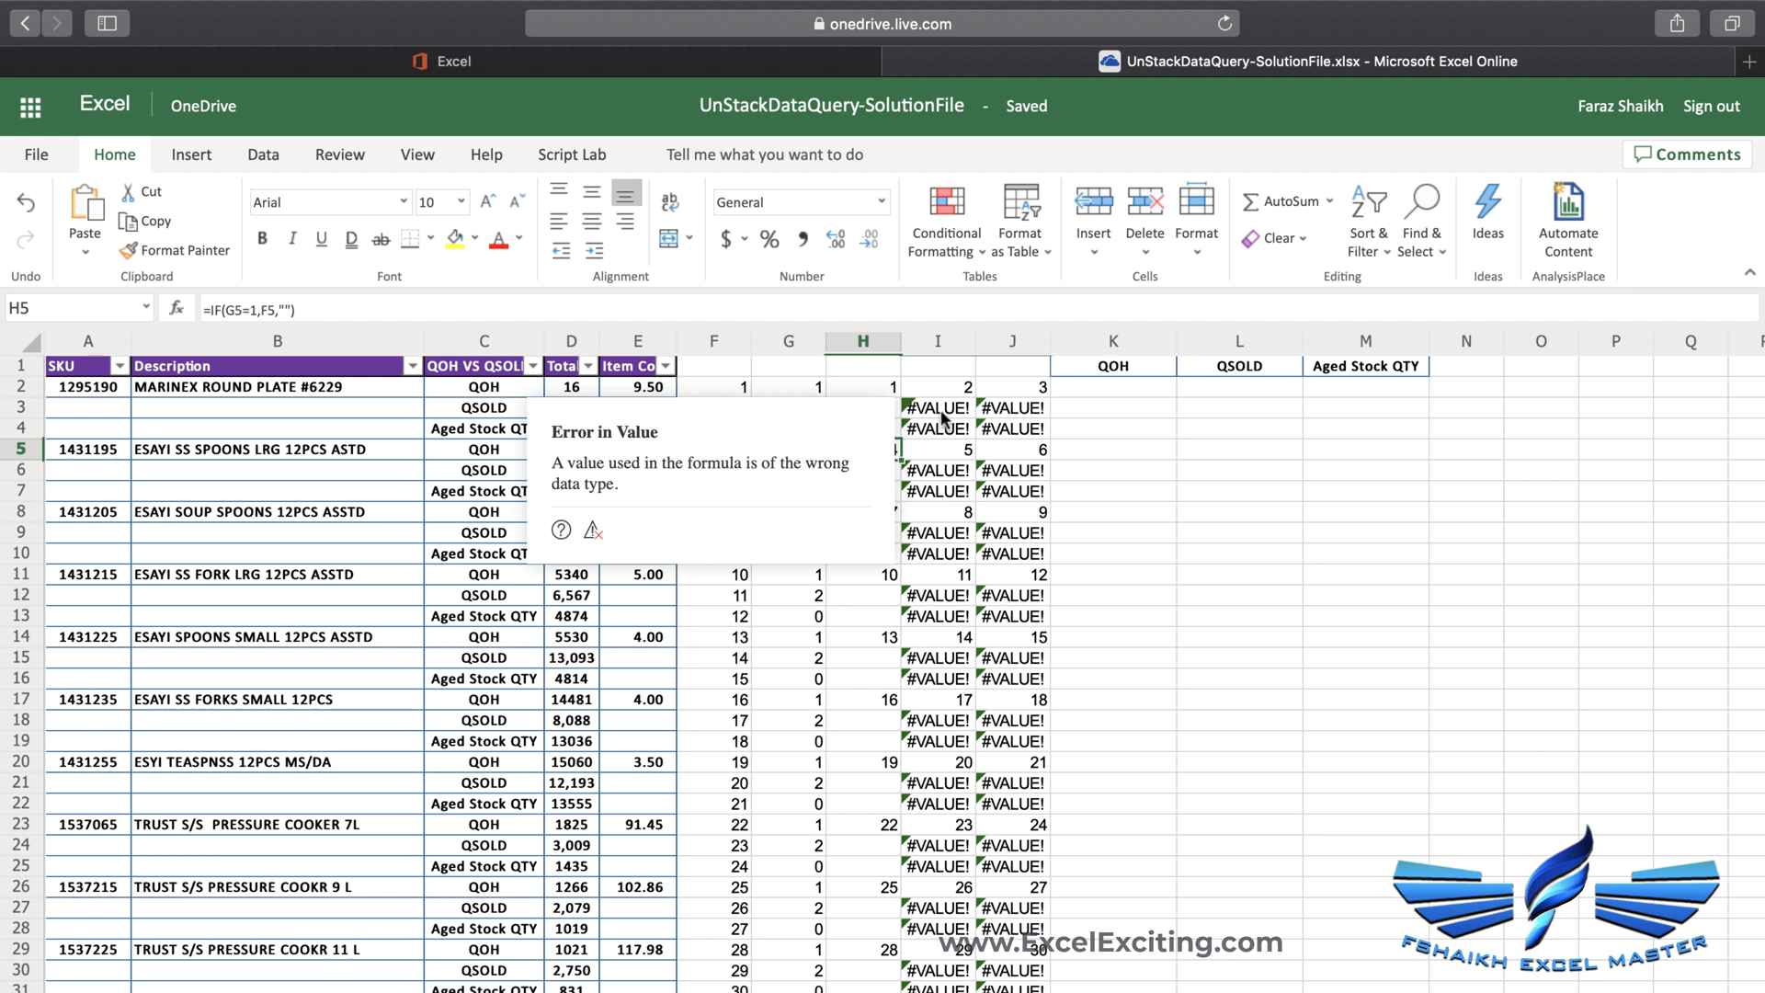
Enter =INDEX(D2:D715,H2) in K2 under the QOH heading
left_click(171, 411)
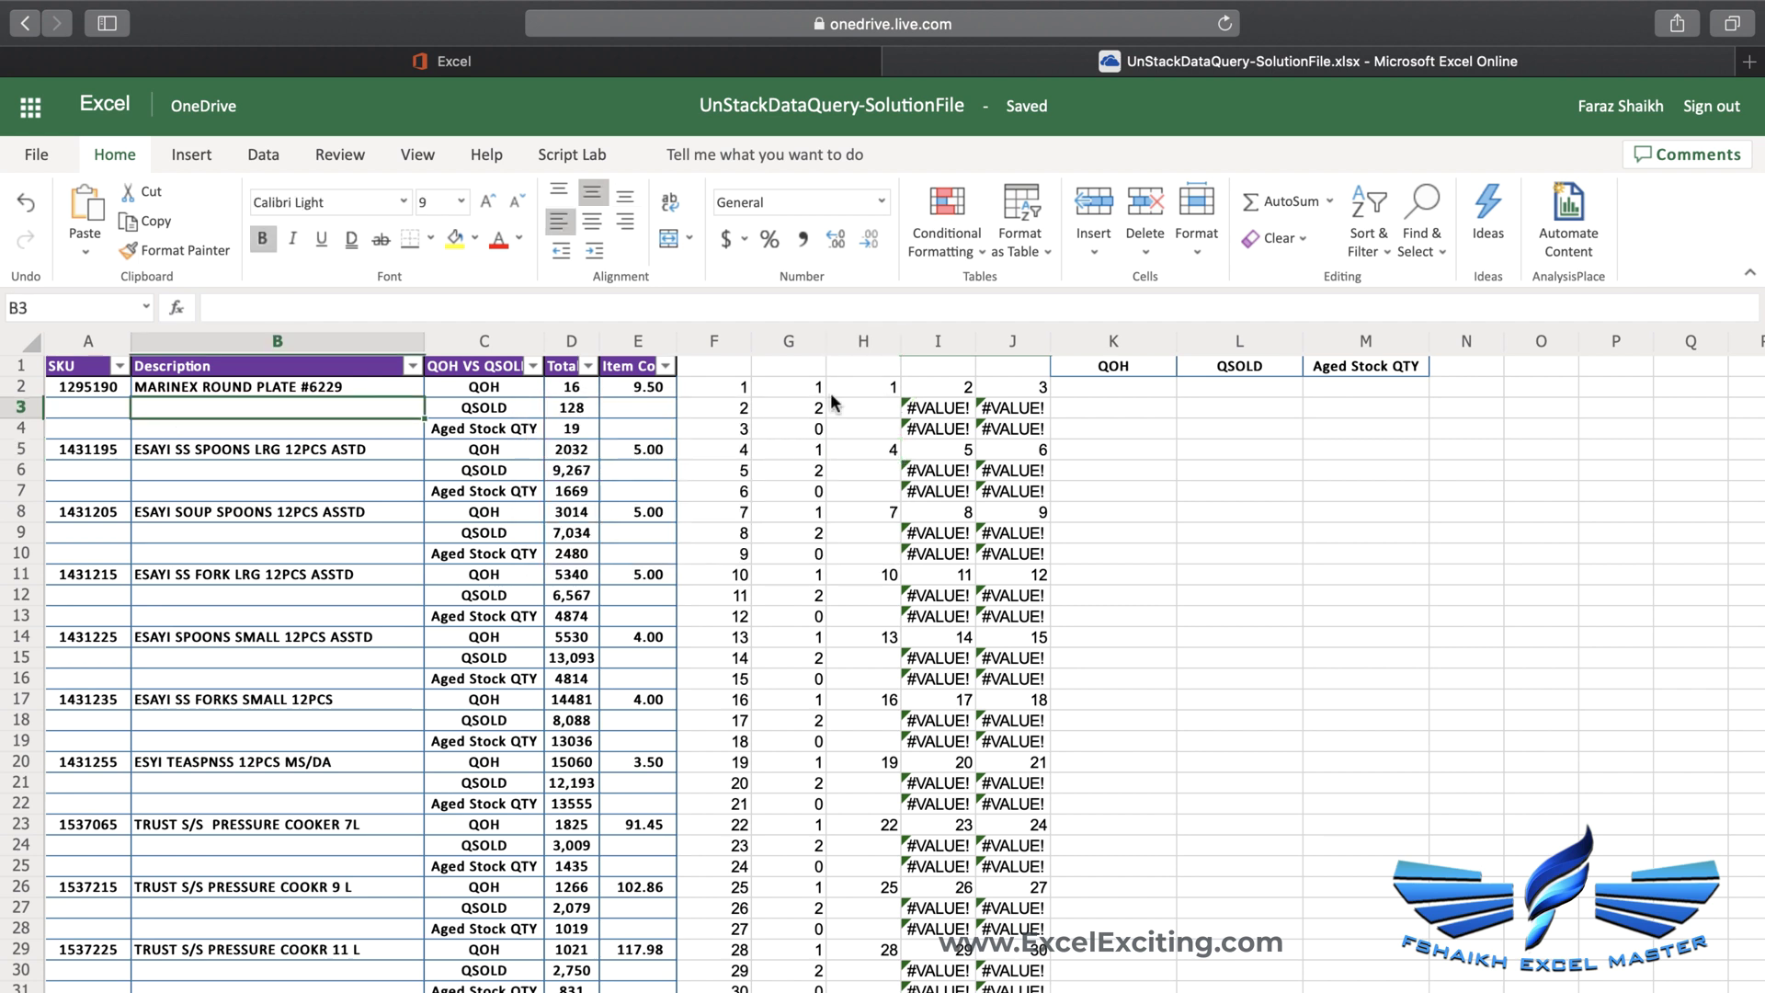
left_click(1144, 391)
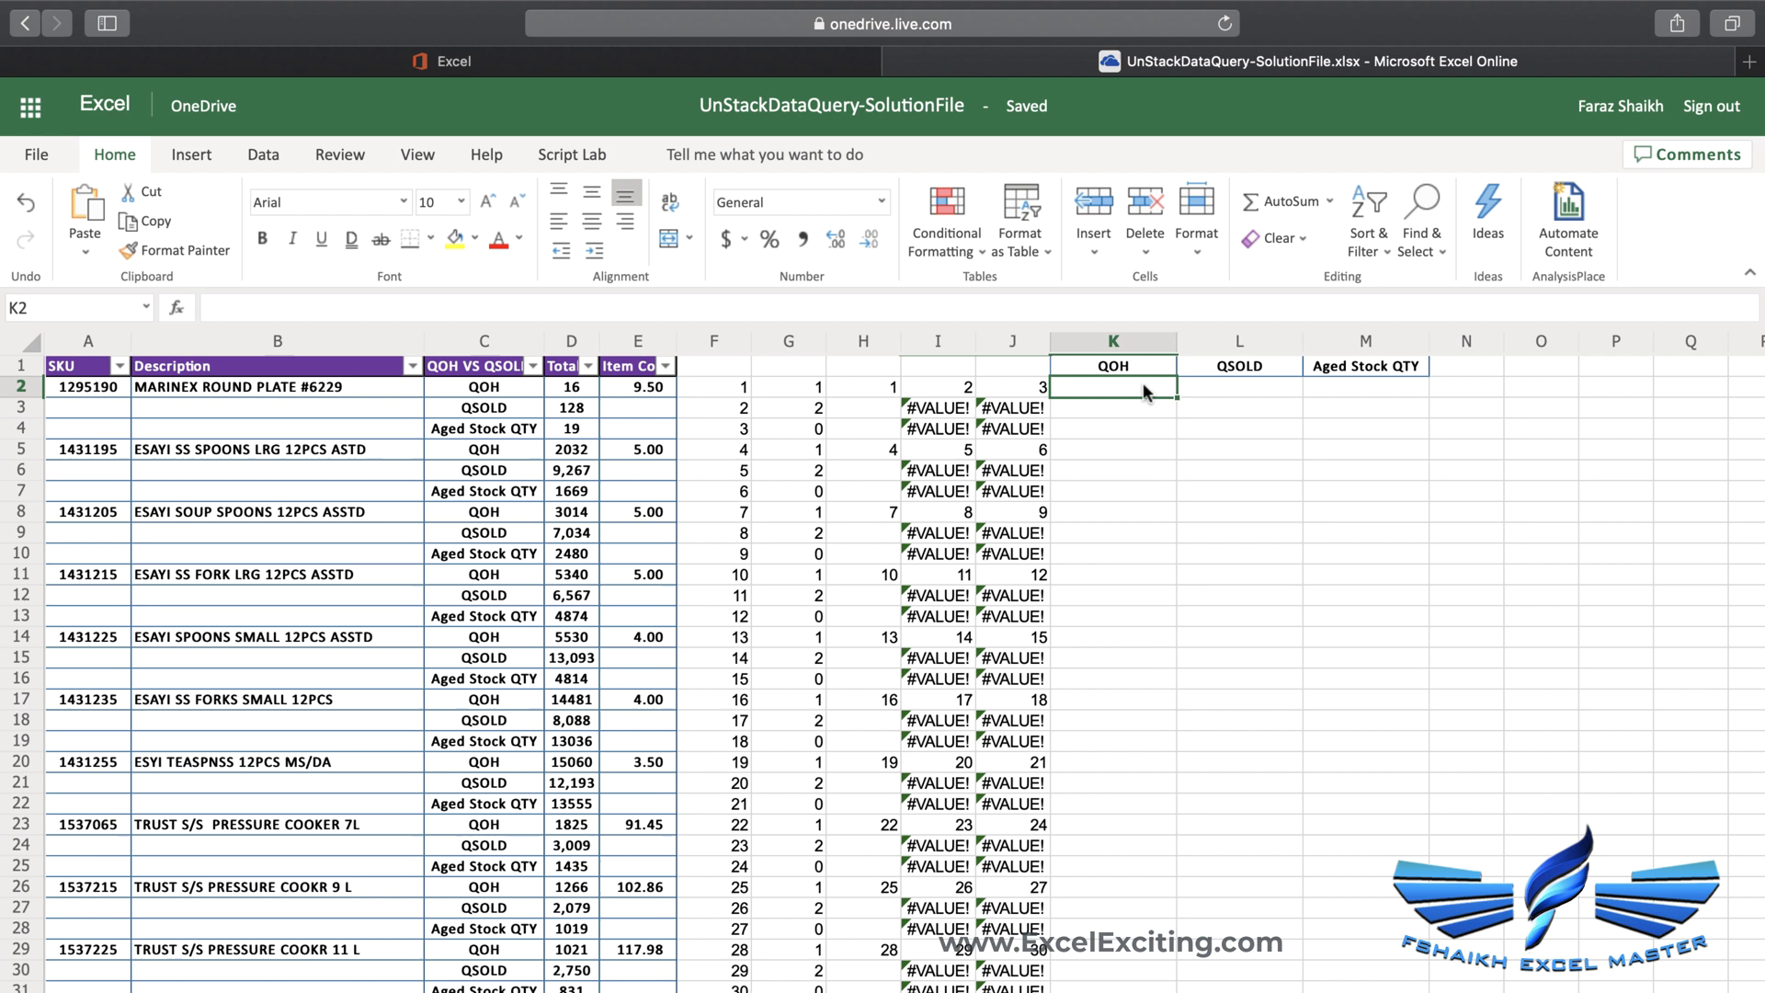
type("=ind")
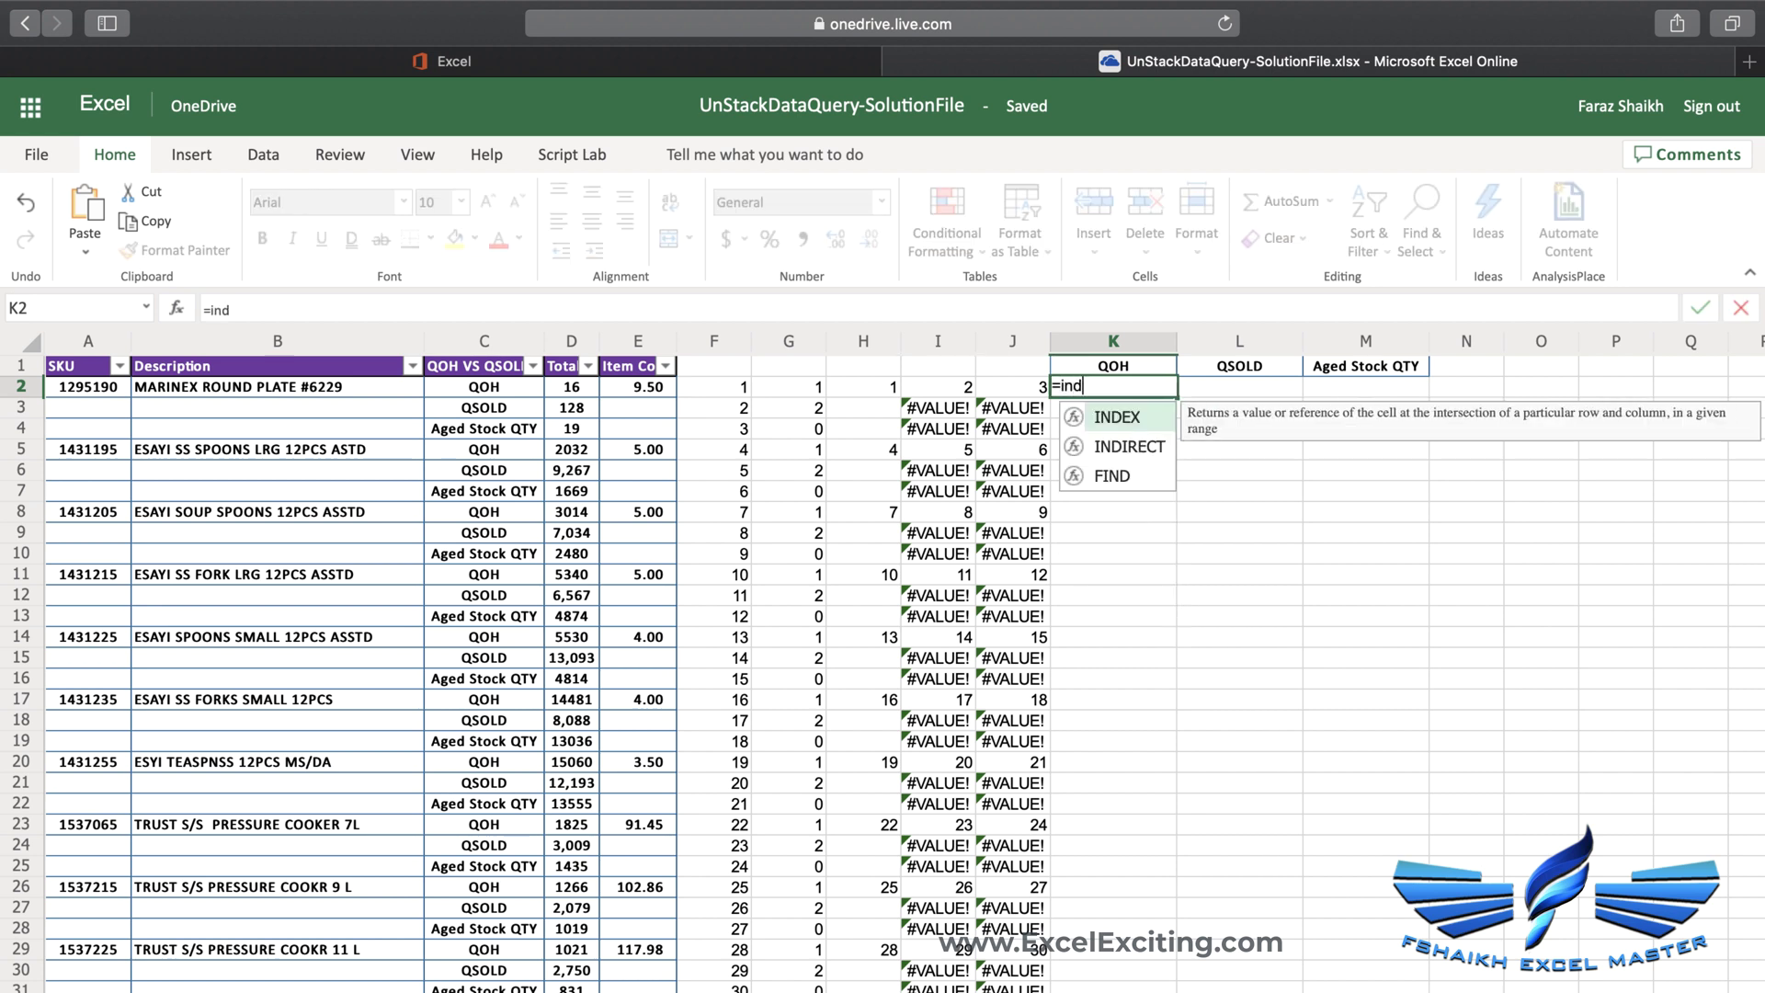
key("Tab")
left_click(580, 390)
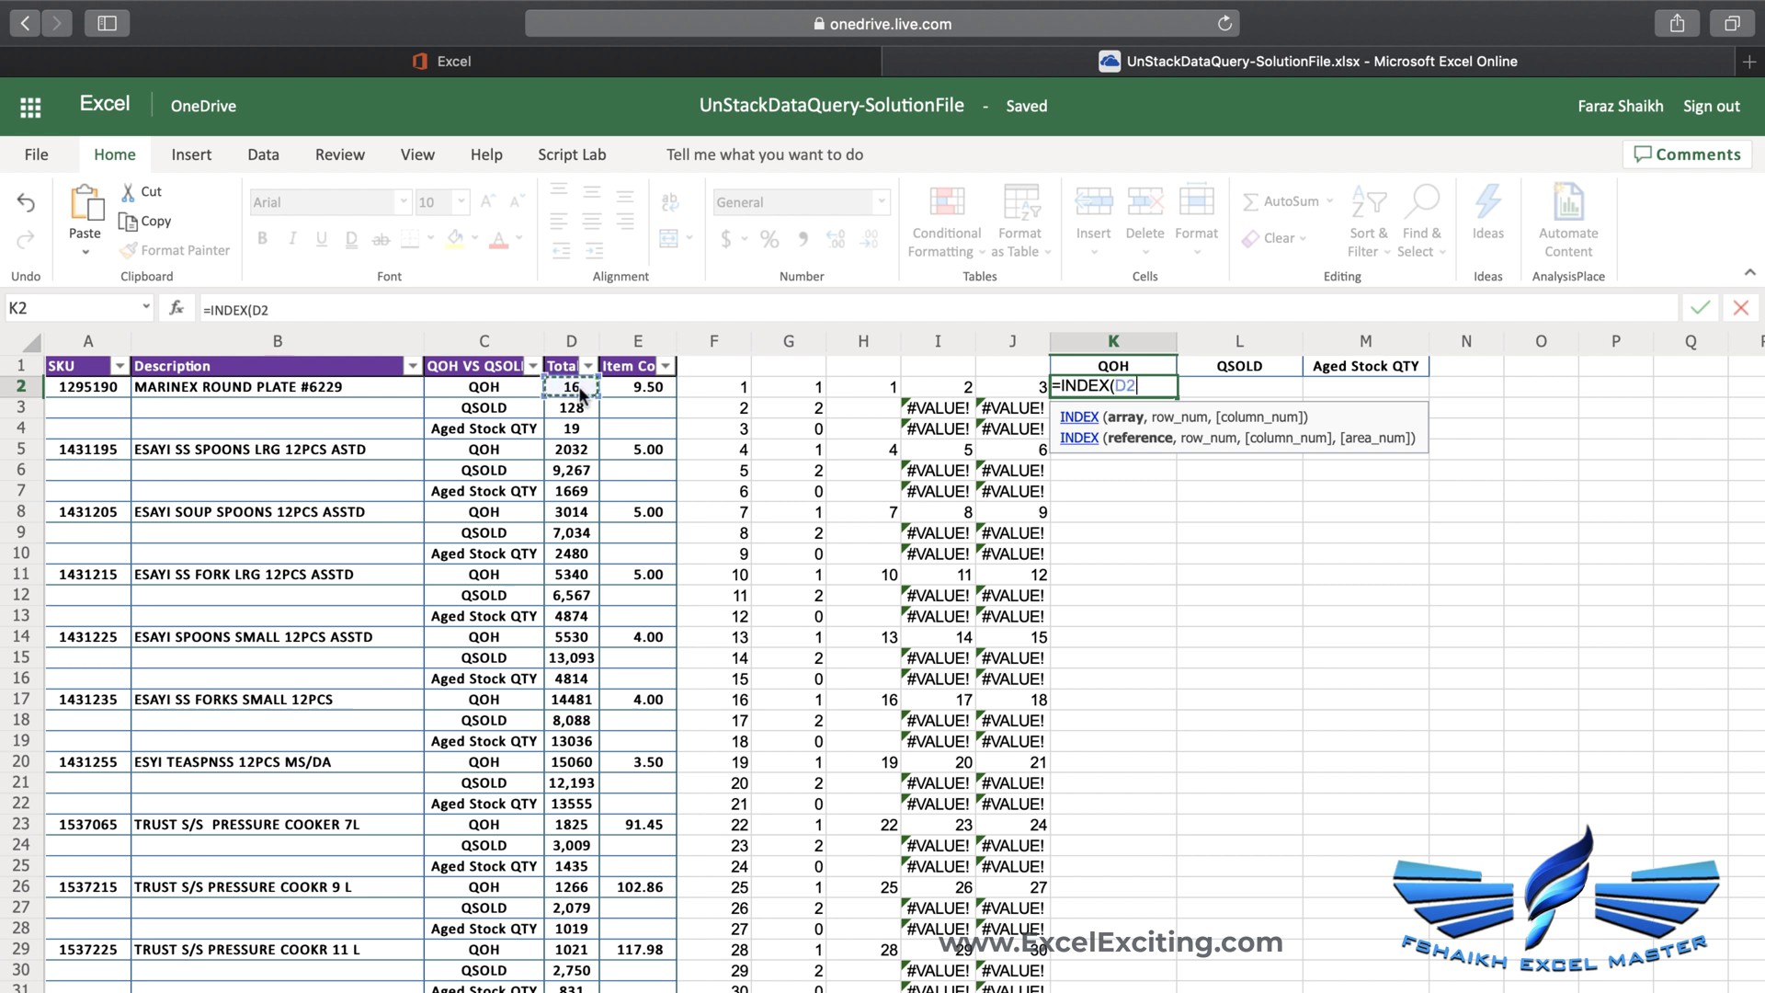
type(":D715")
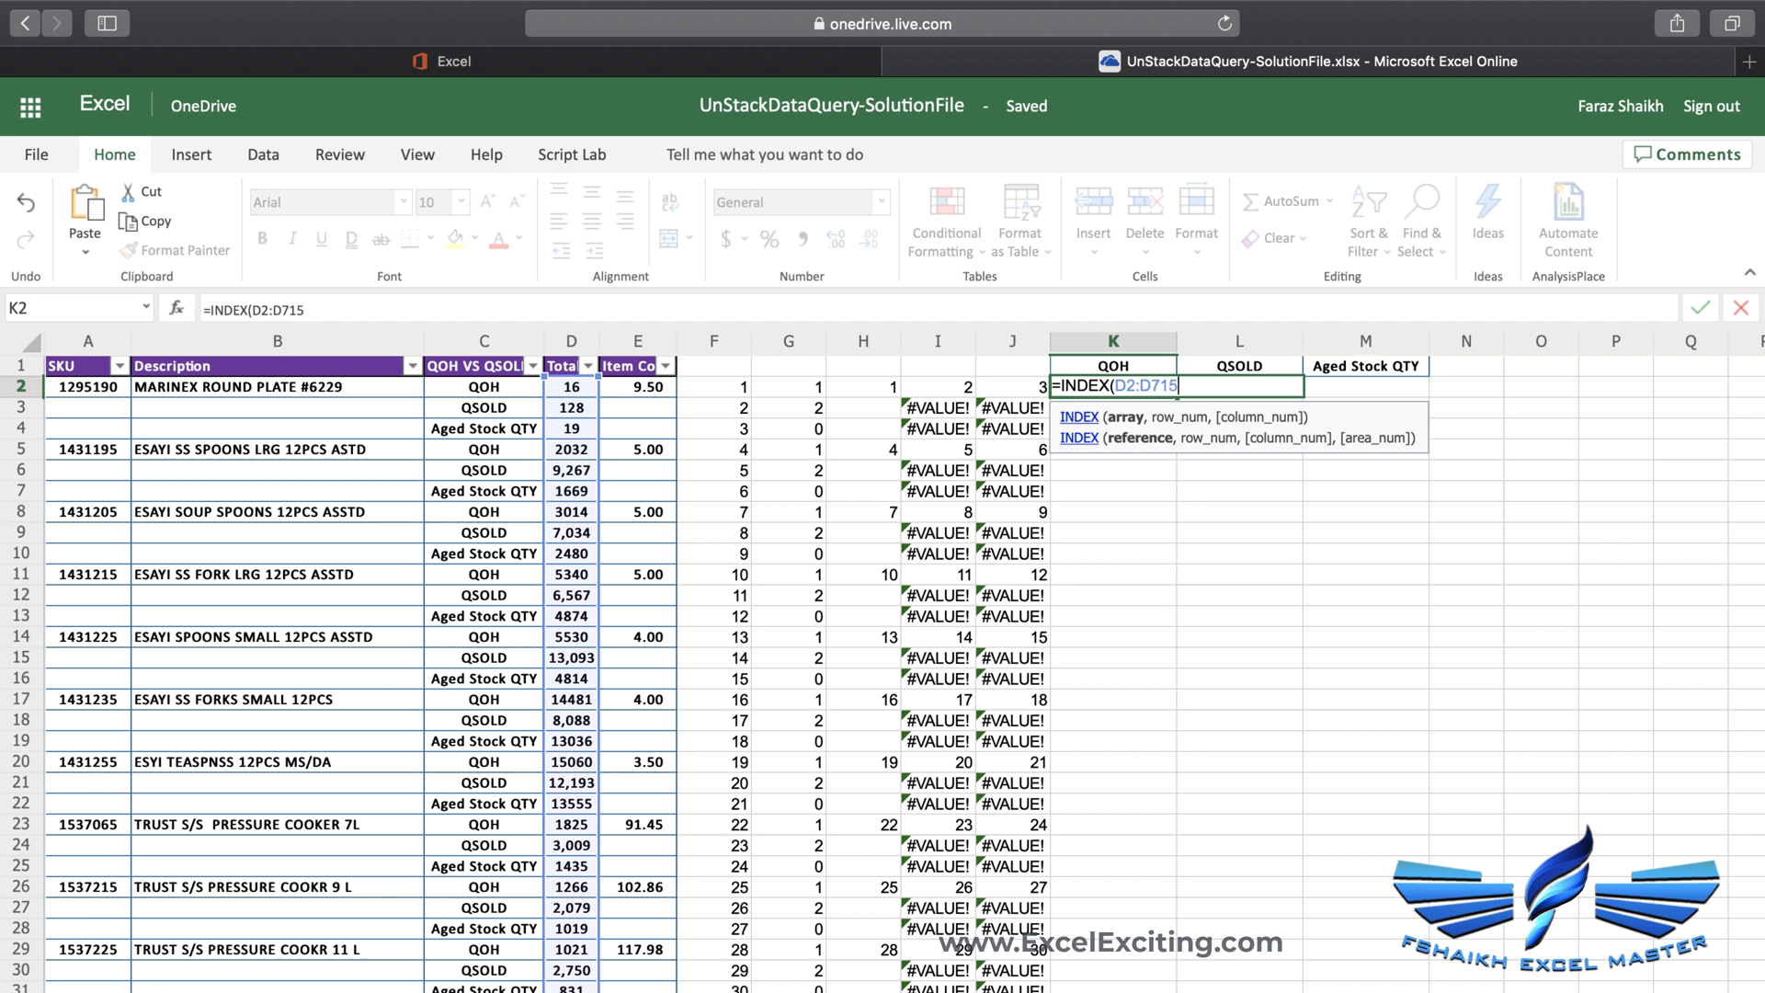
type(",")
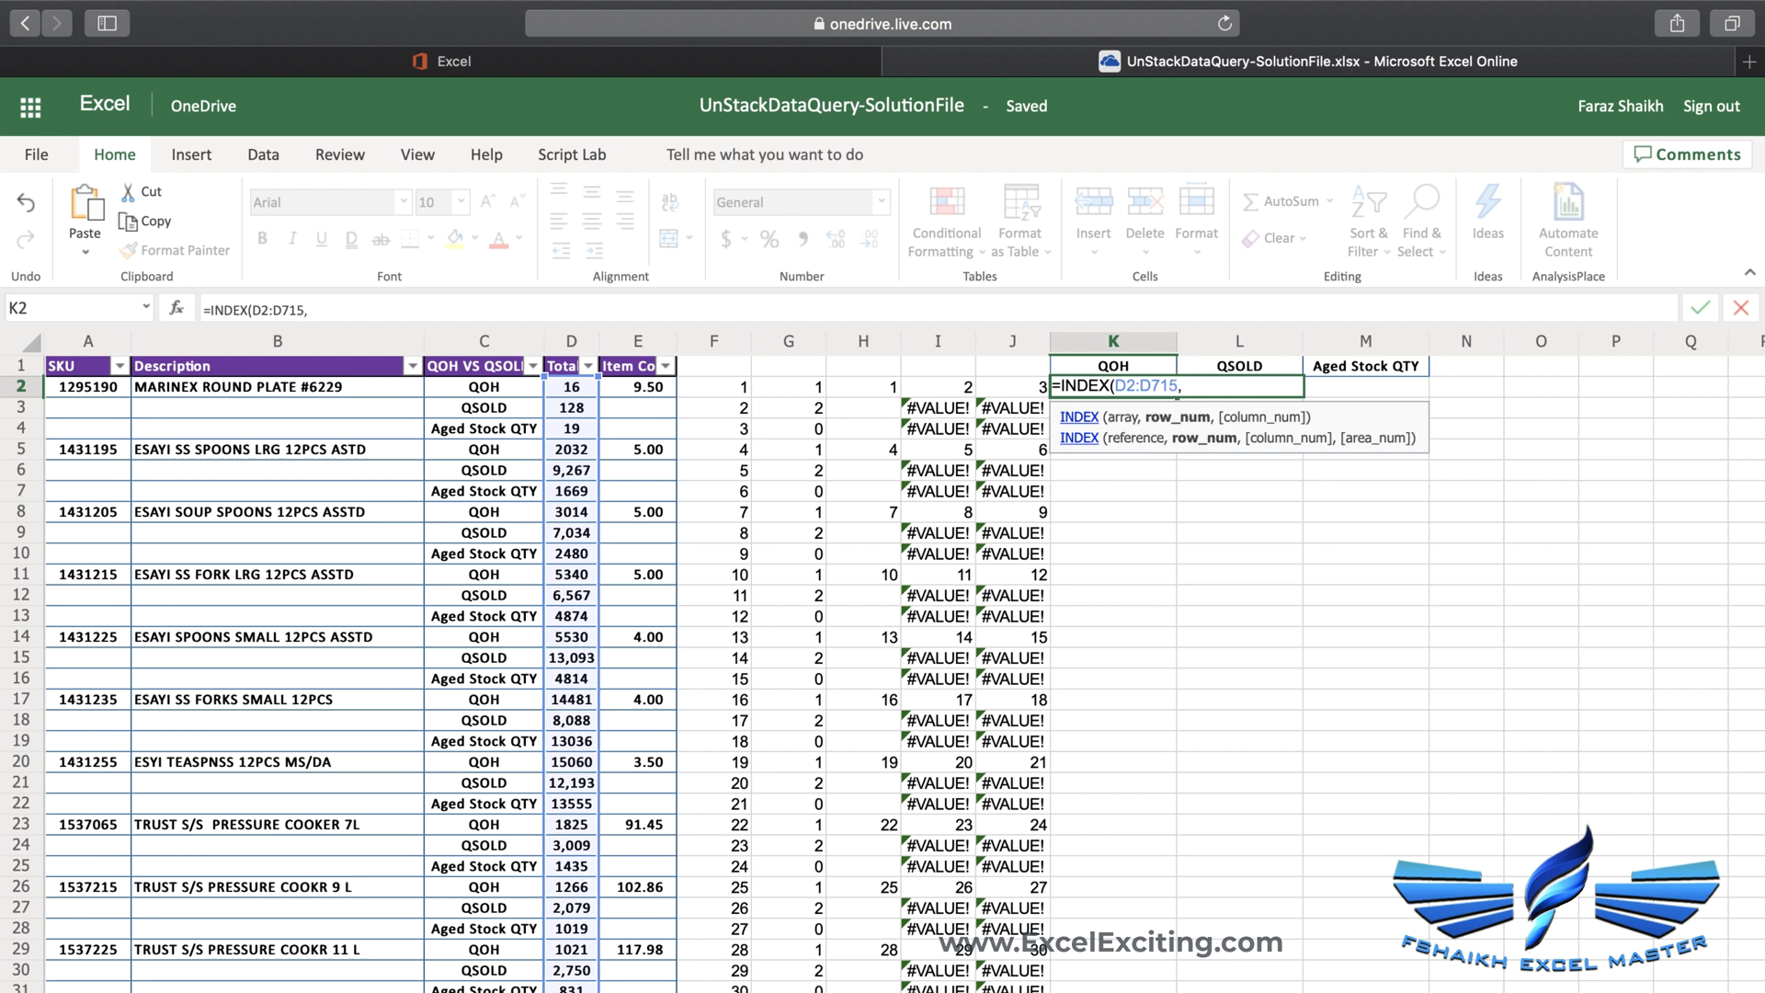
left_click(874, 390)
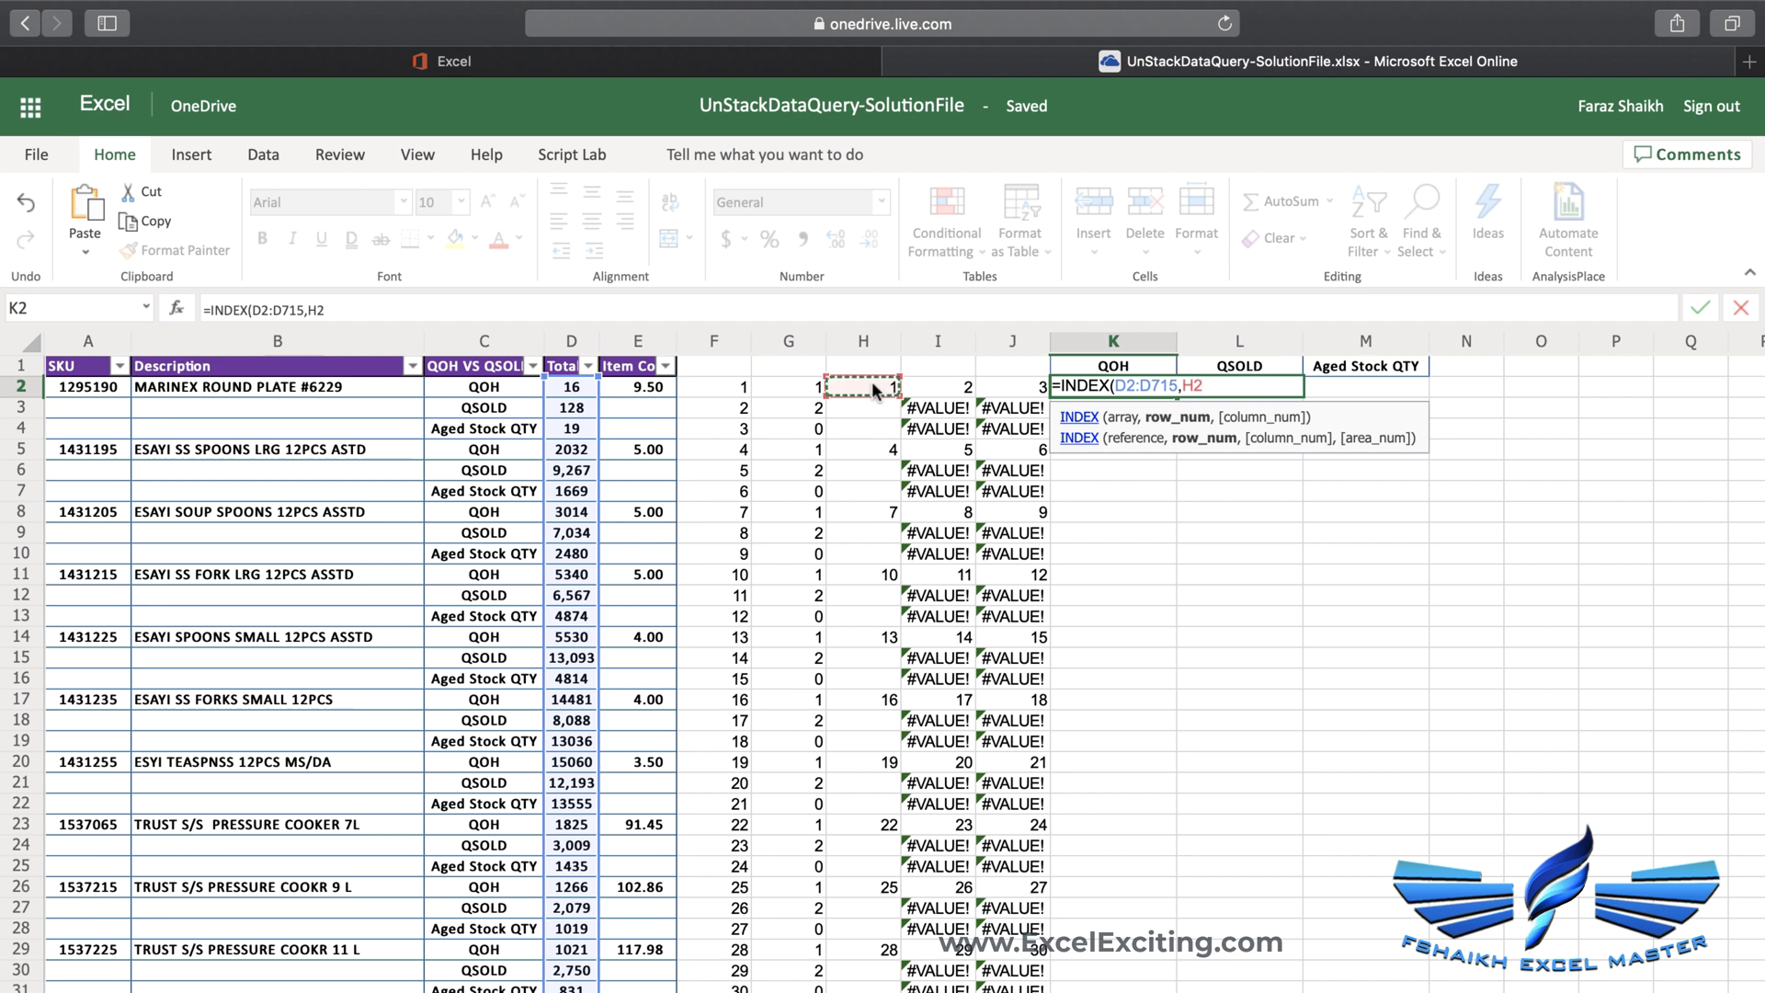
type(")")
key("Return")
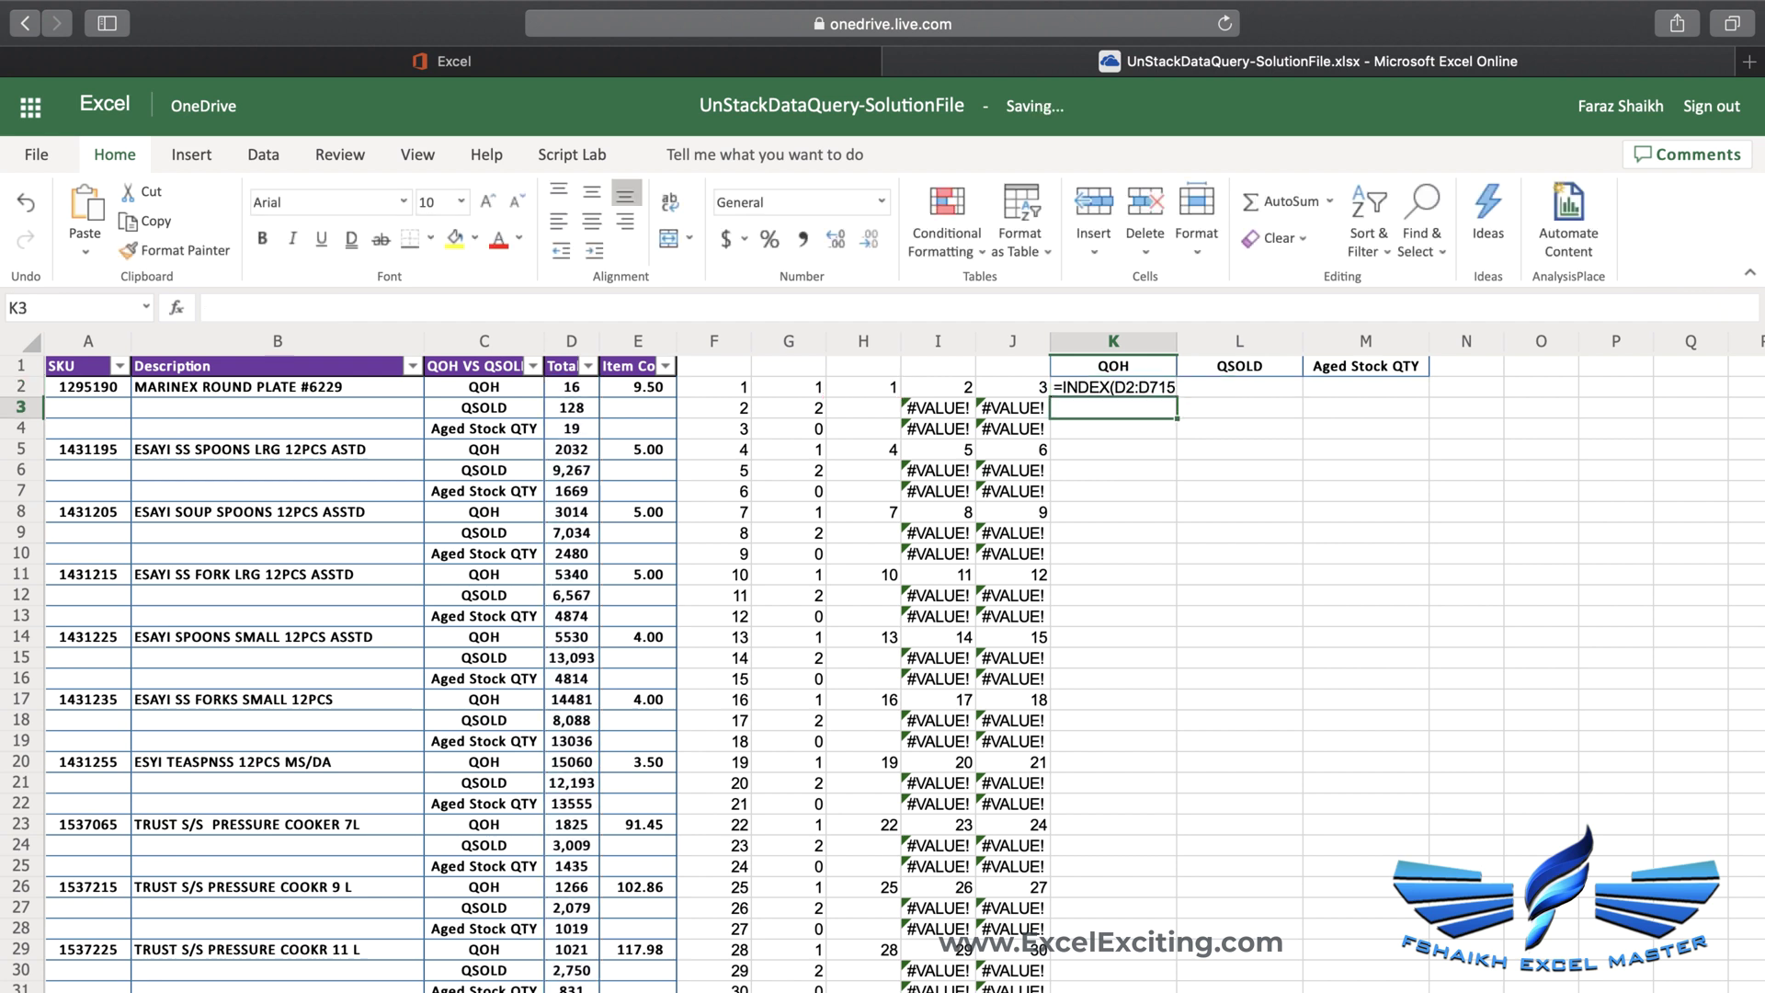
Make K2's range absolute as $D$2:$D$715 and extend the formula across to M2
left_click(1146, 387)
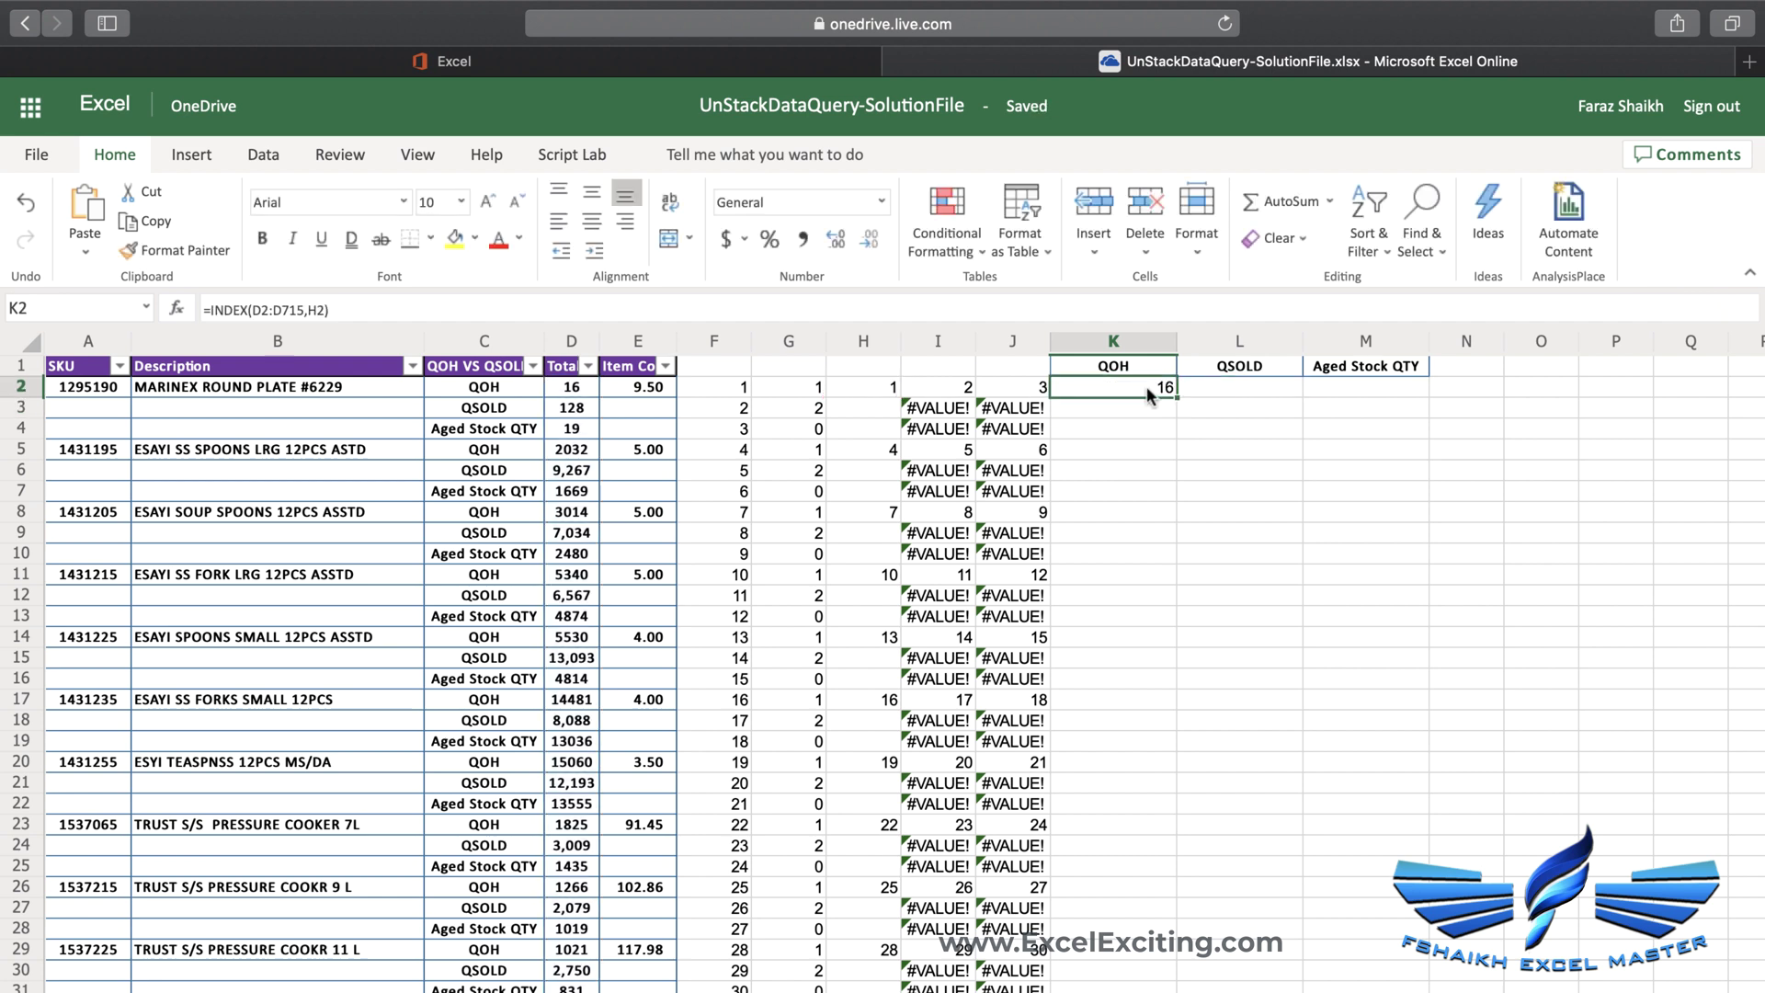
double_click(1145, 386)
left_click_drag(1118, 386, 1176, 376)
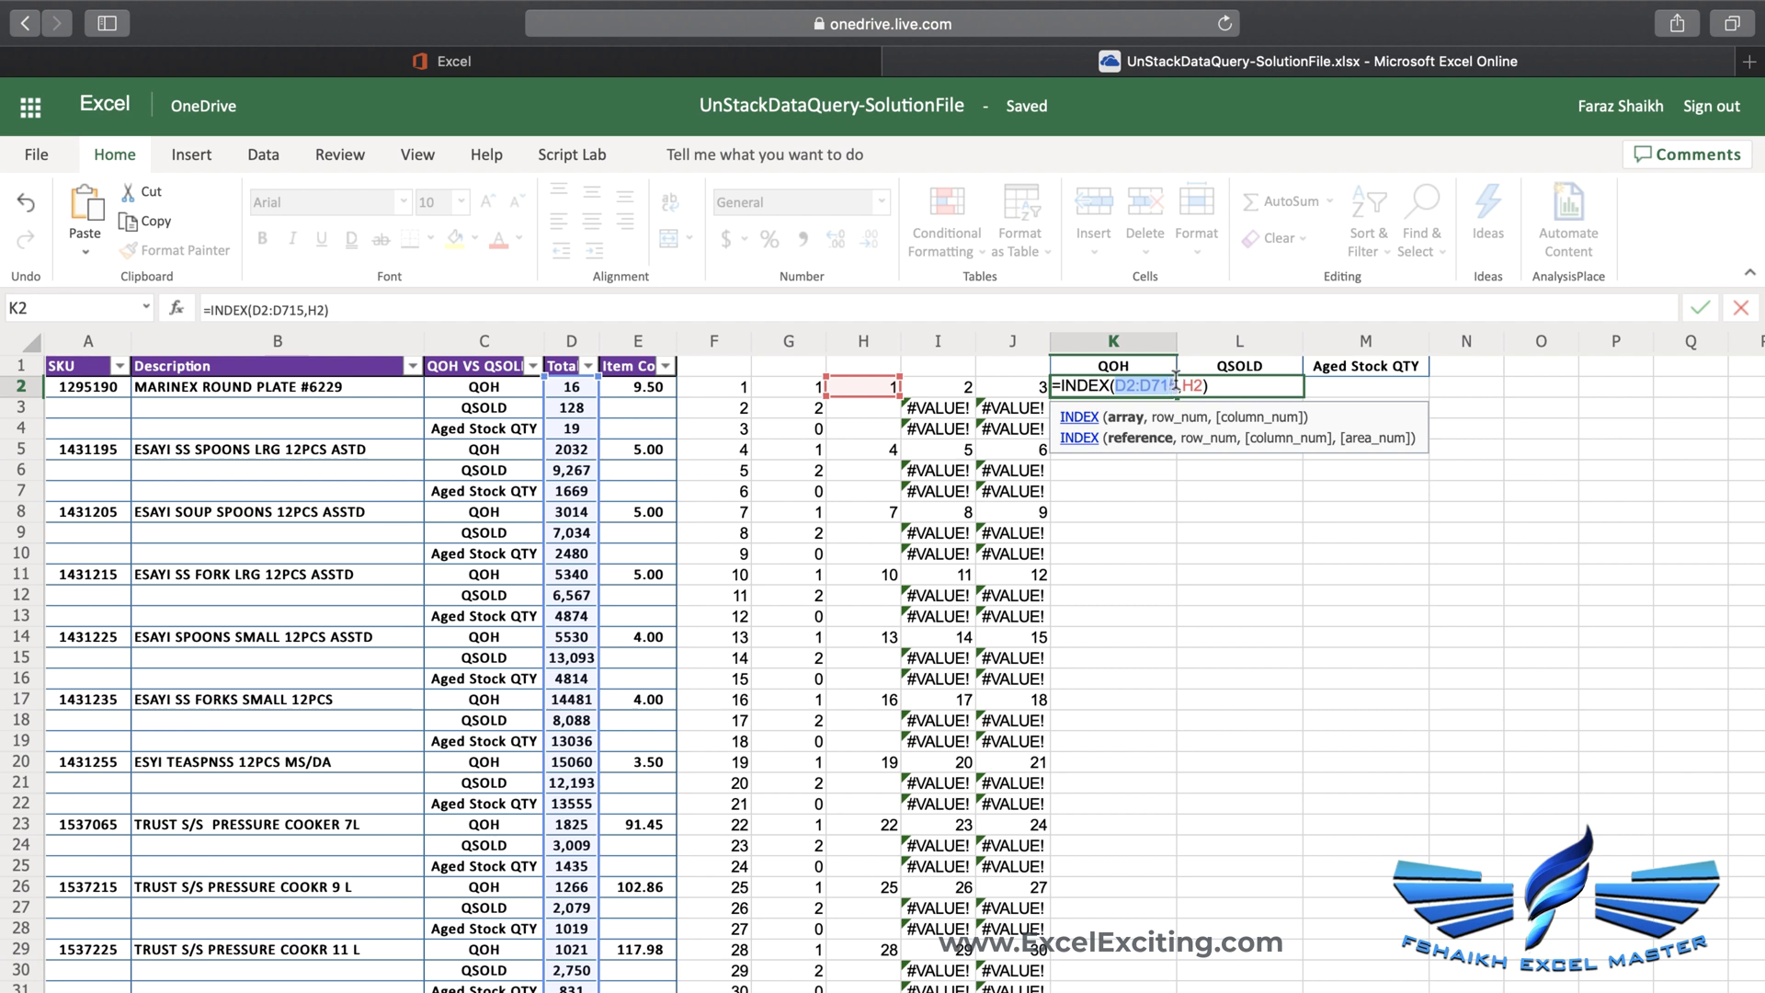
key("F4")
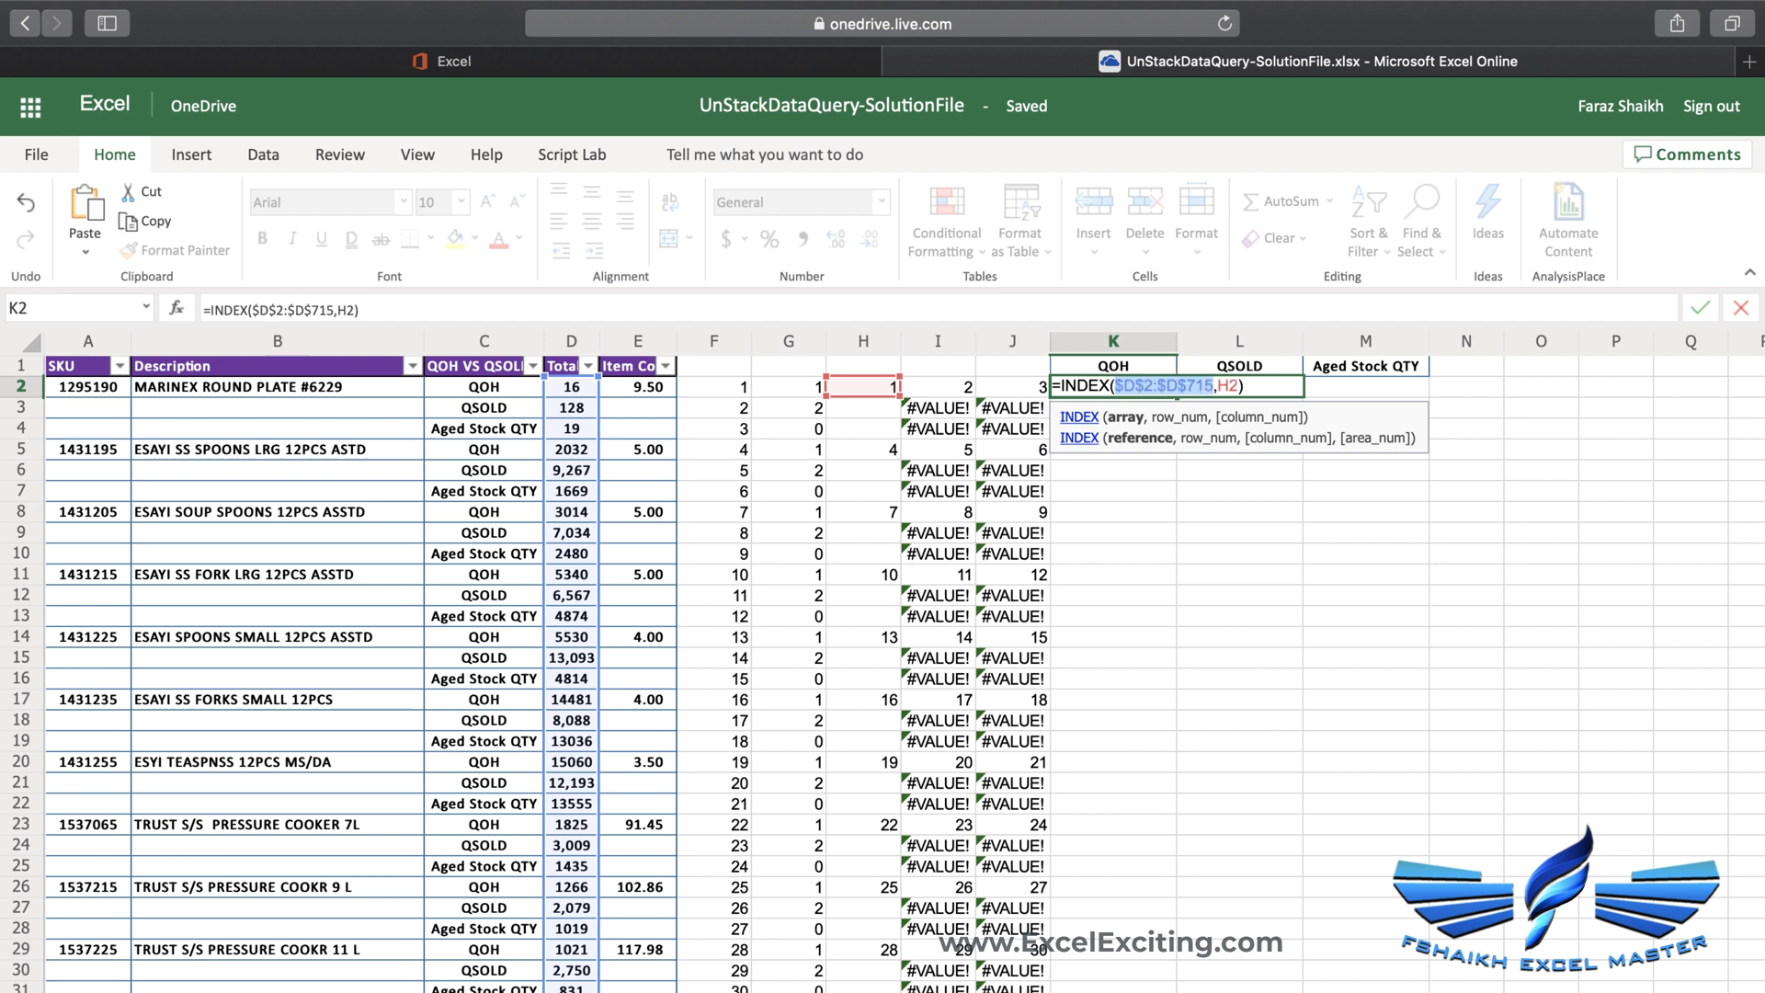
key("ctrl+Return")
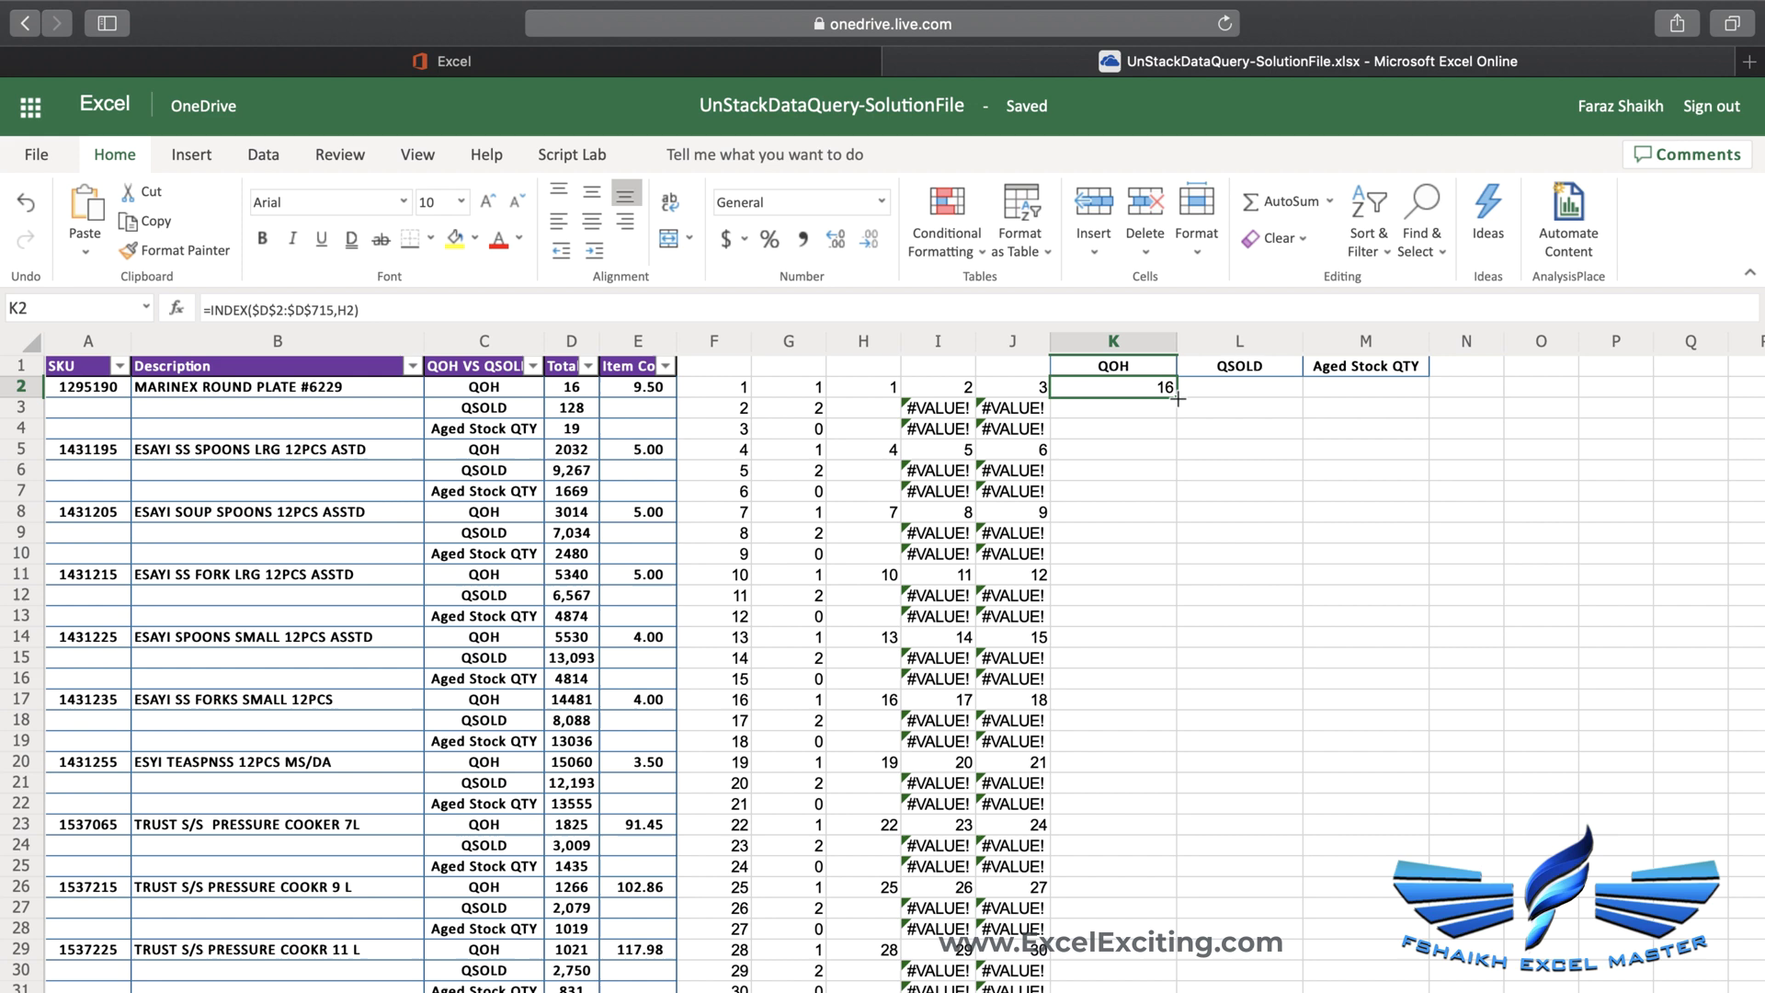
left_click_drag(1178, 398, 1355, 394)
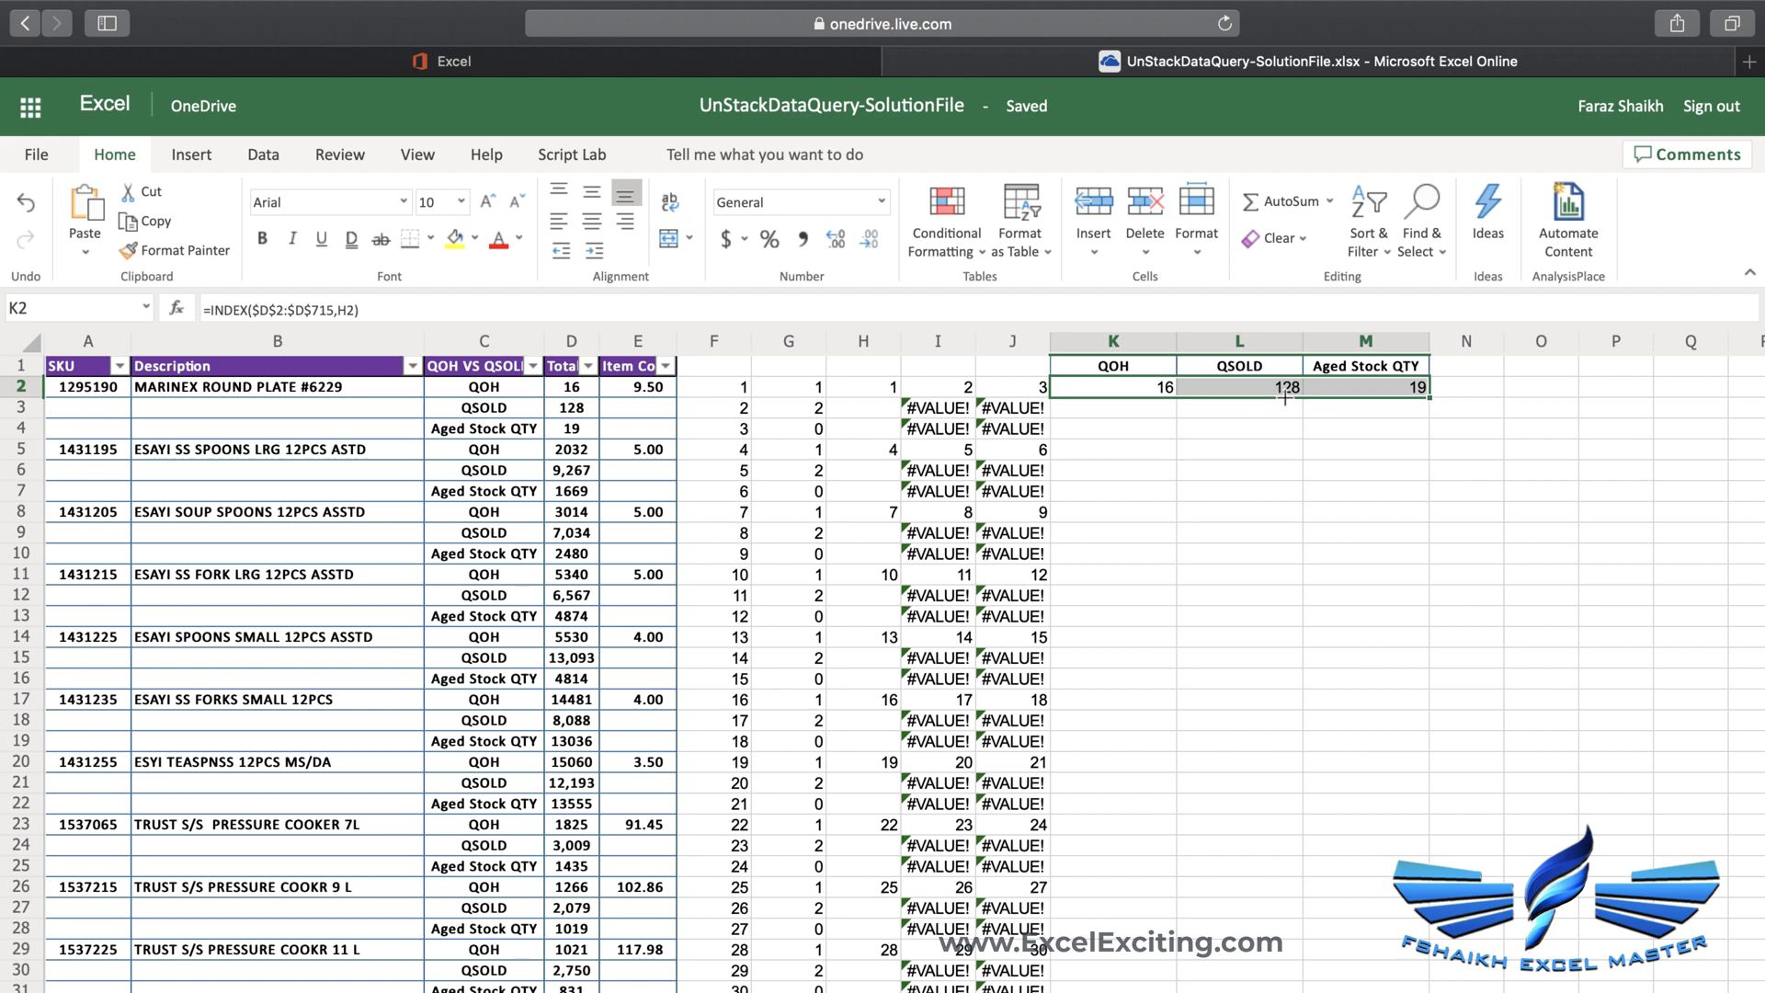
Fill the K2:M2 INDEX formulas down all rows and paste columns K–M back as values
double_click(1430, 405)
left_click(1367, 444)
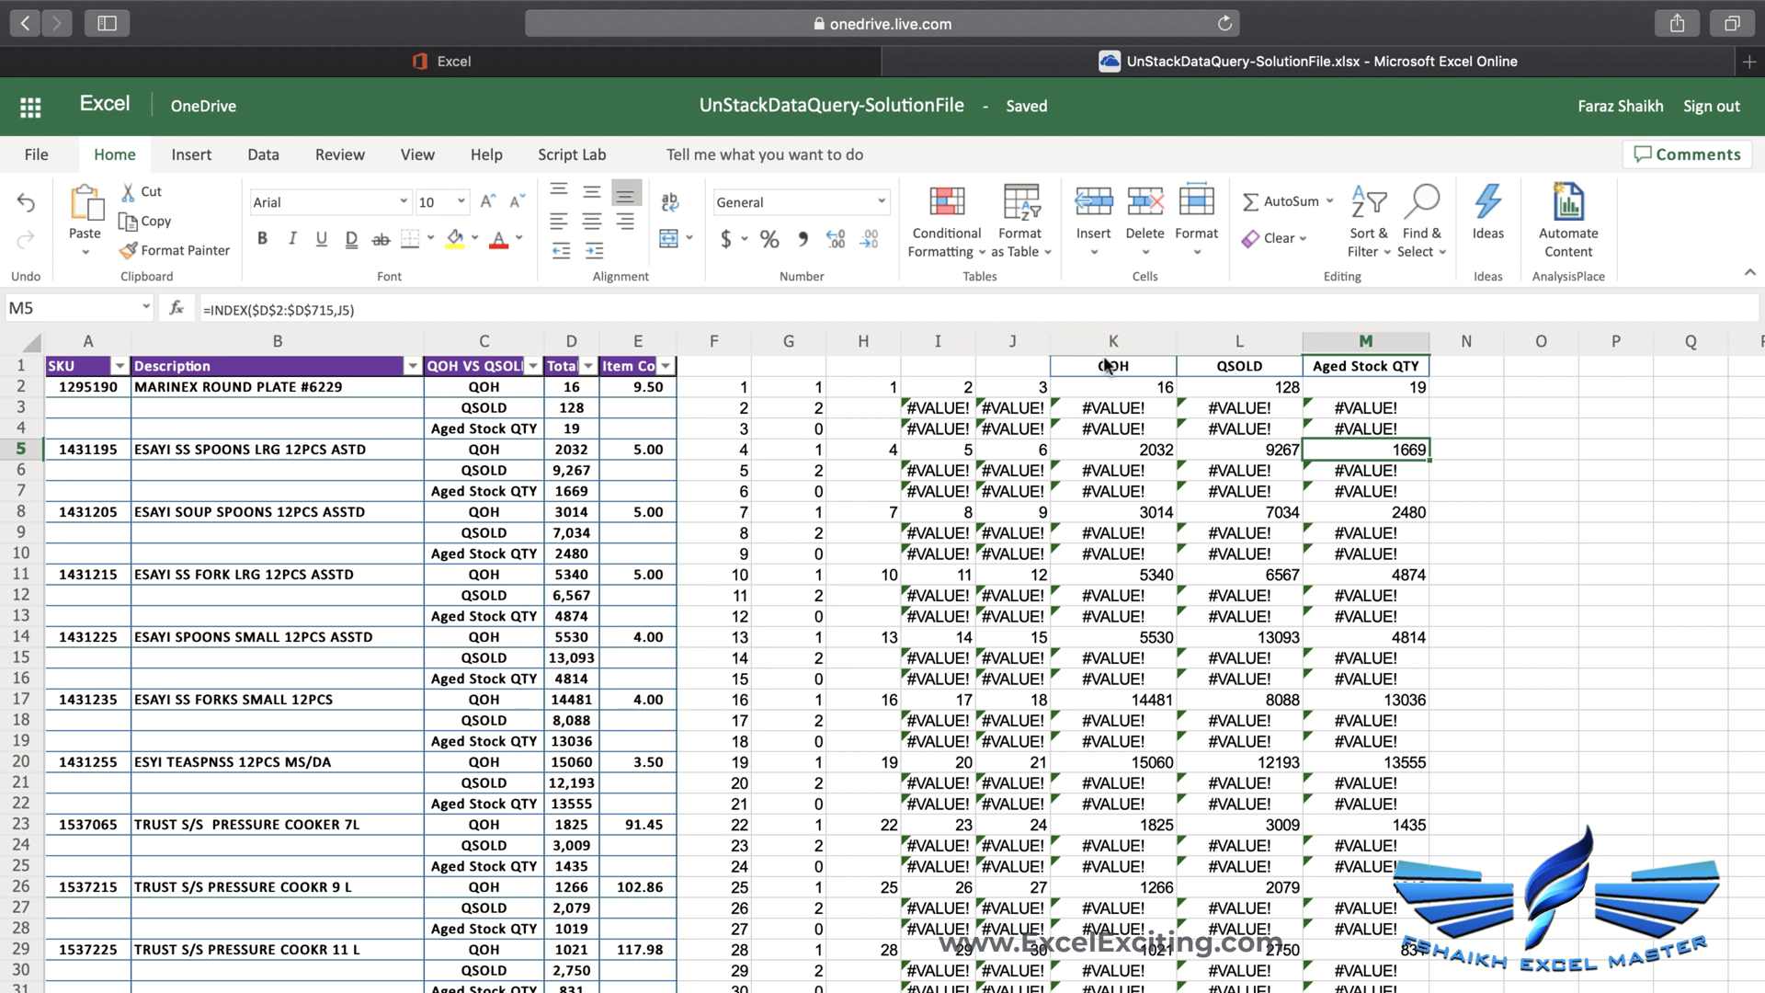
left_click_drag(1113, 341, 1352, 347)
left_click(145, 221)
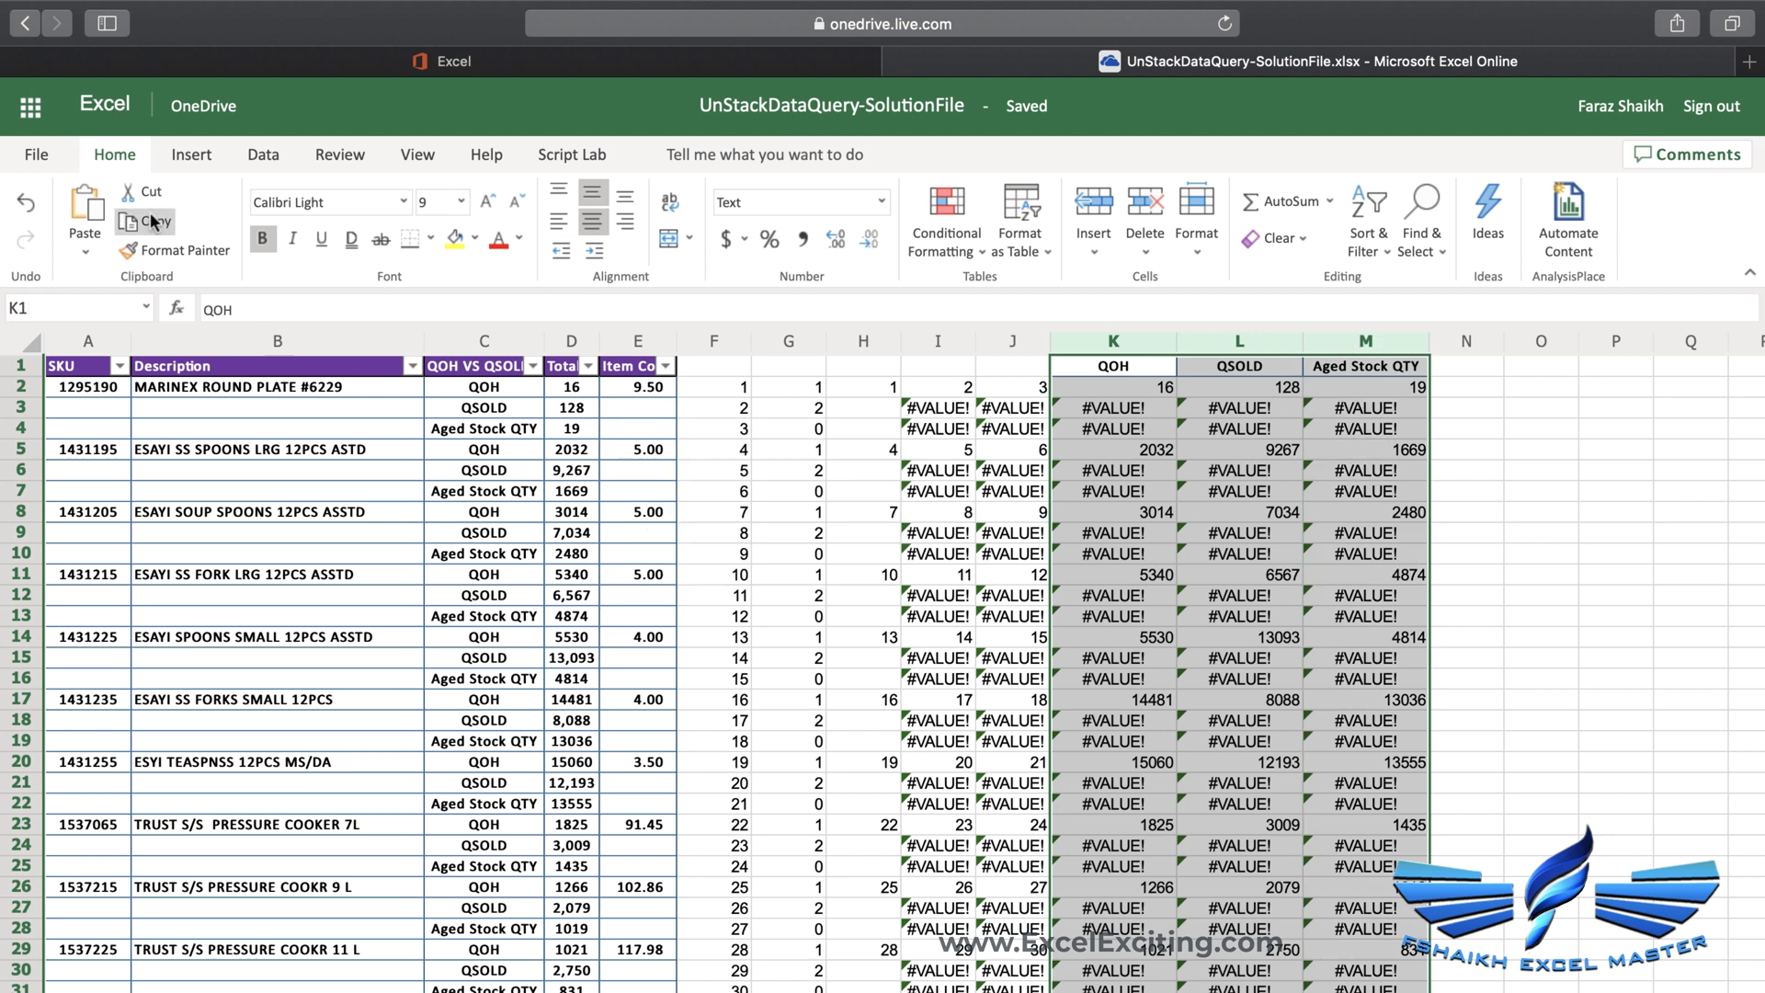
left_click(101, 251)
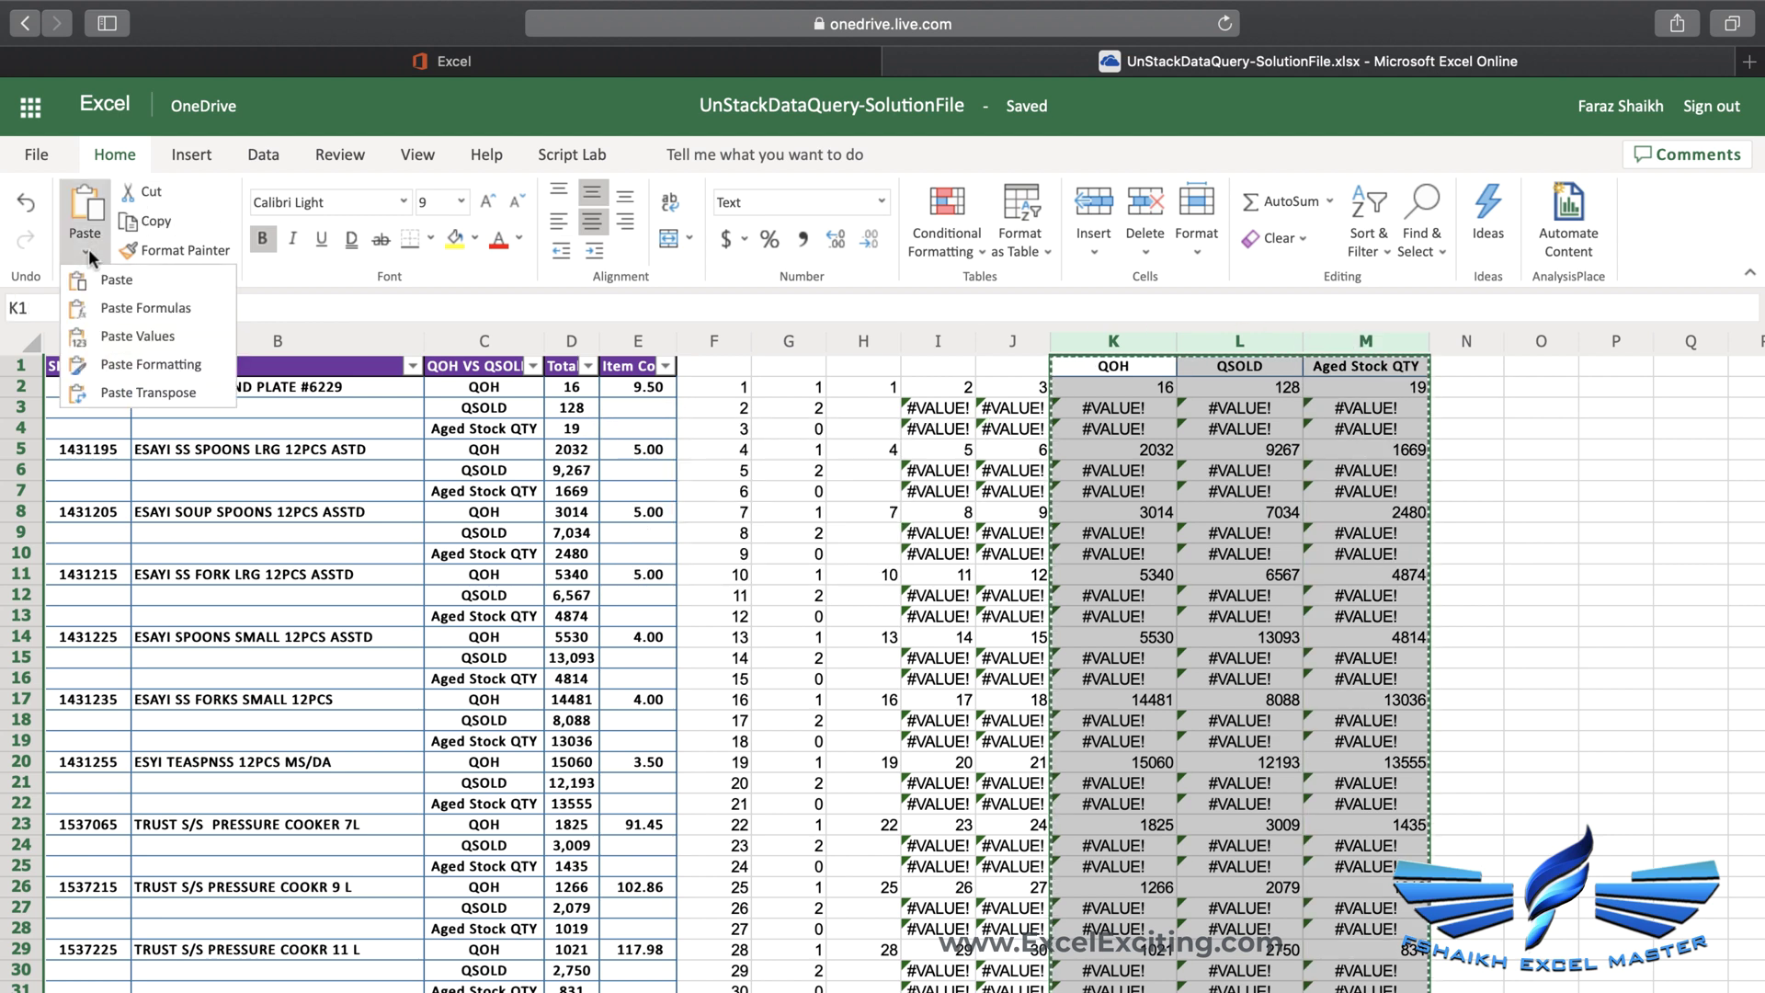
left_click(157, 331)
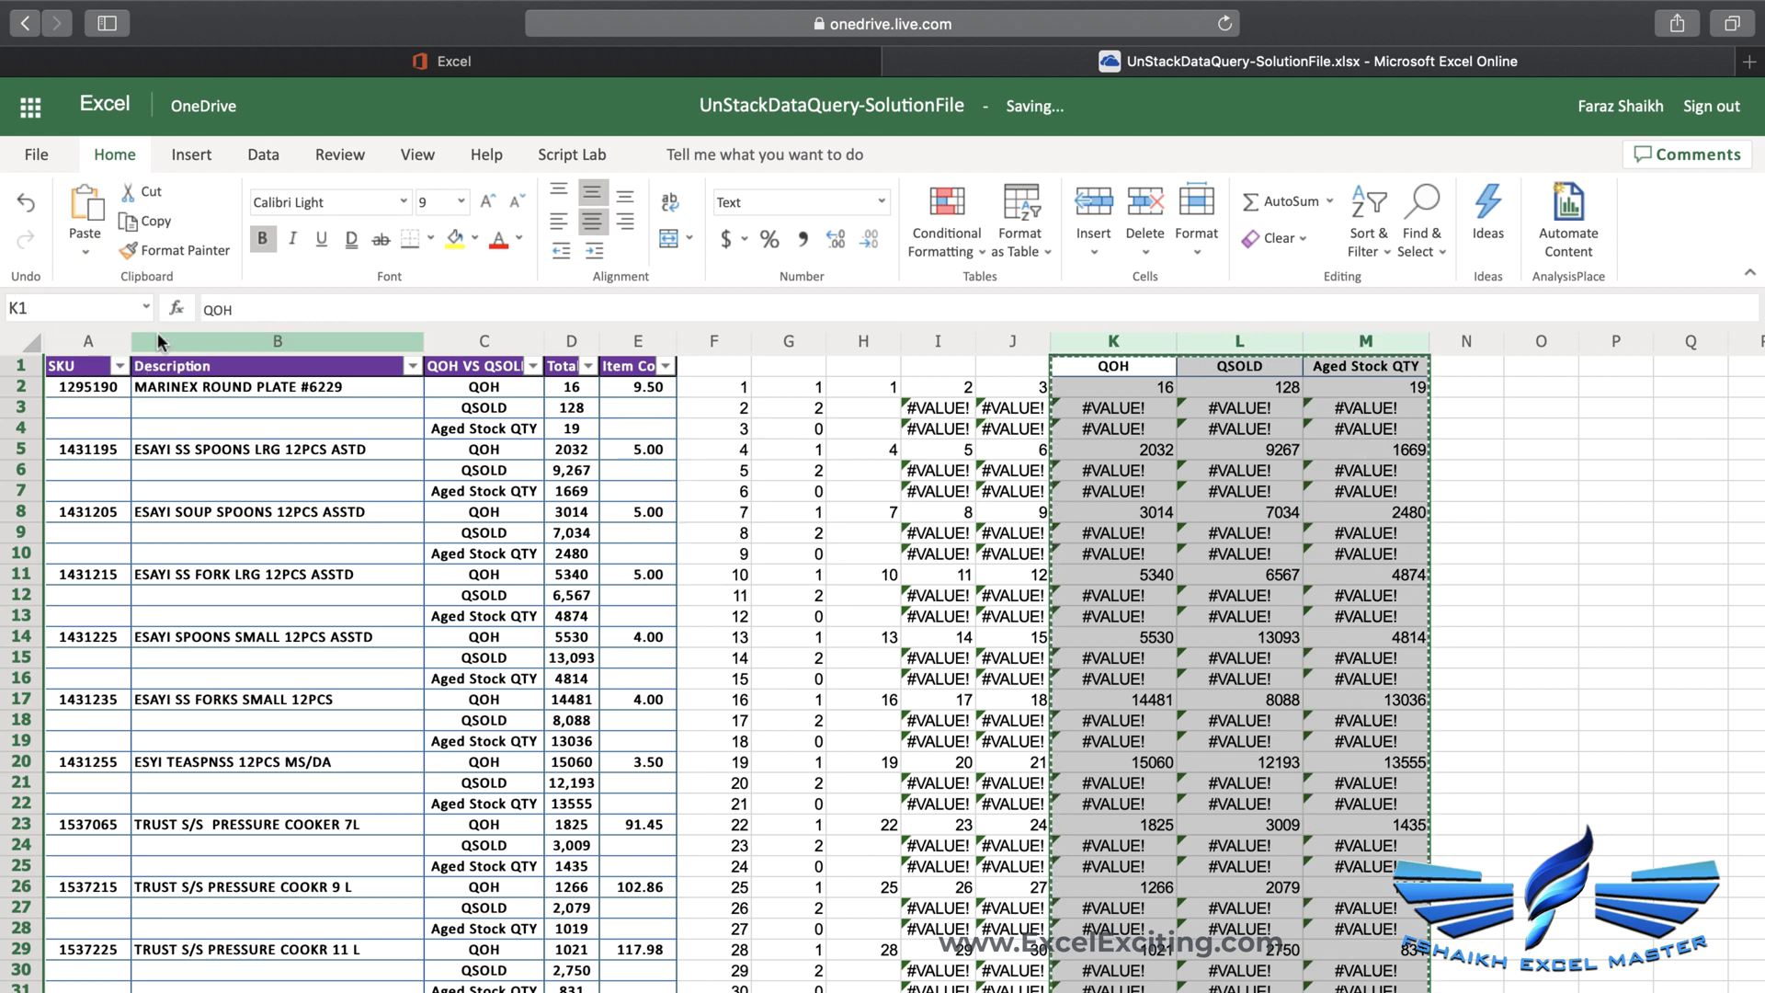
left_click(401, 404)
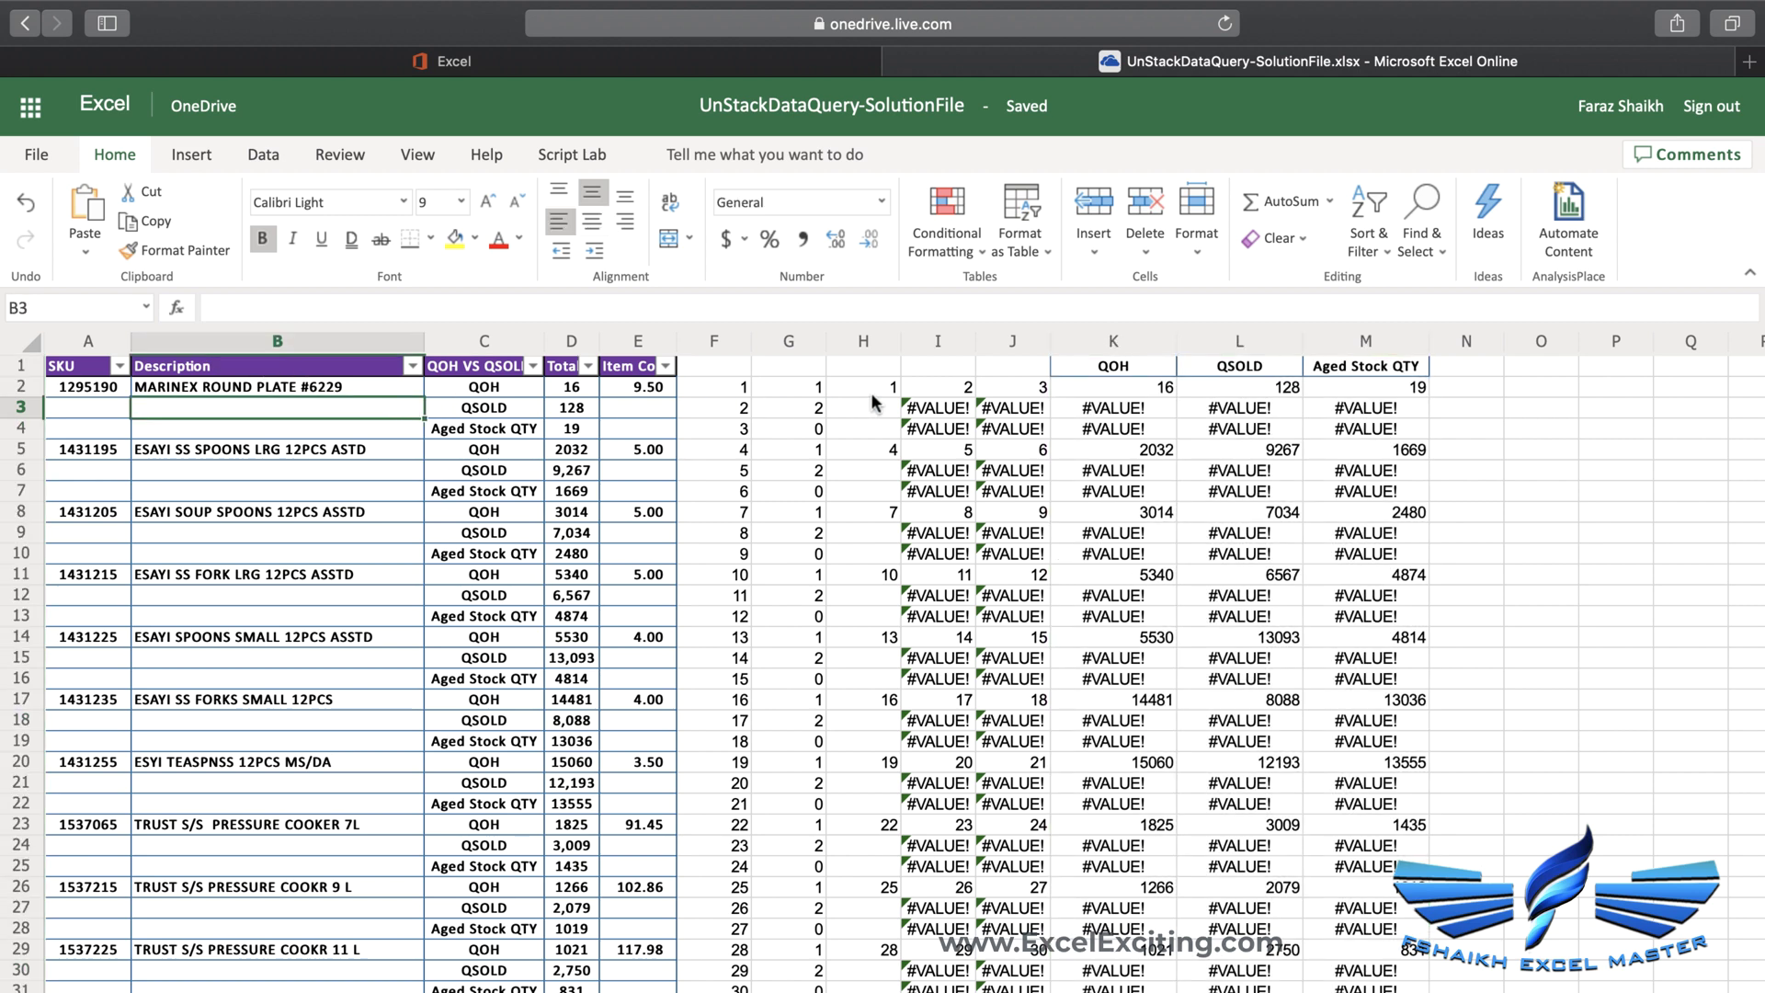
Filter Description to blanks and delete the visible rows 2–715
mouse_move(915, 402)
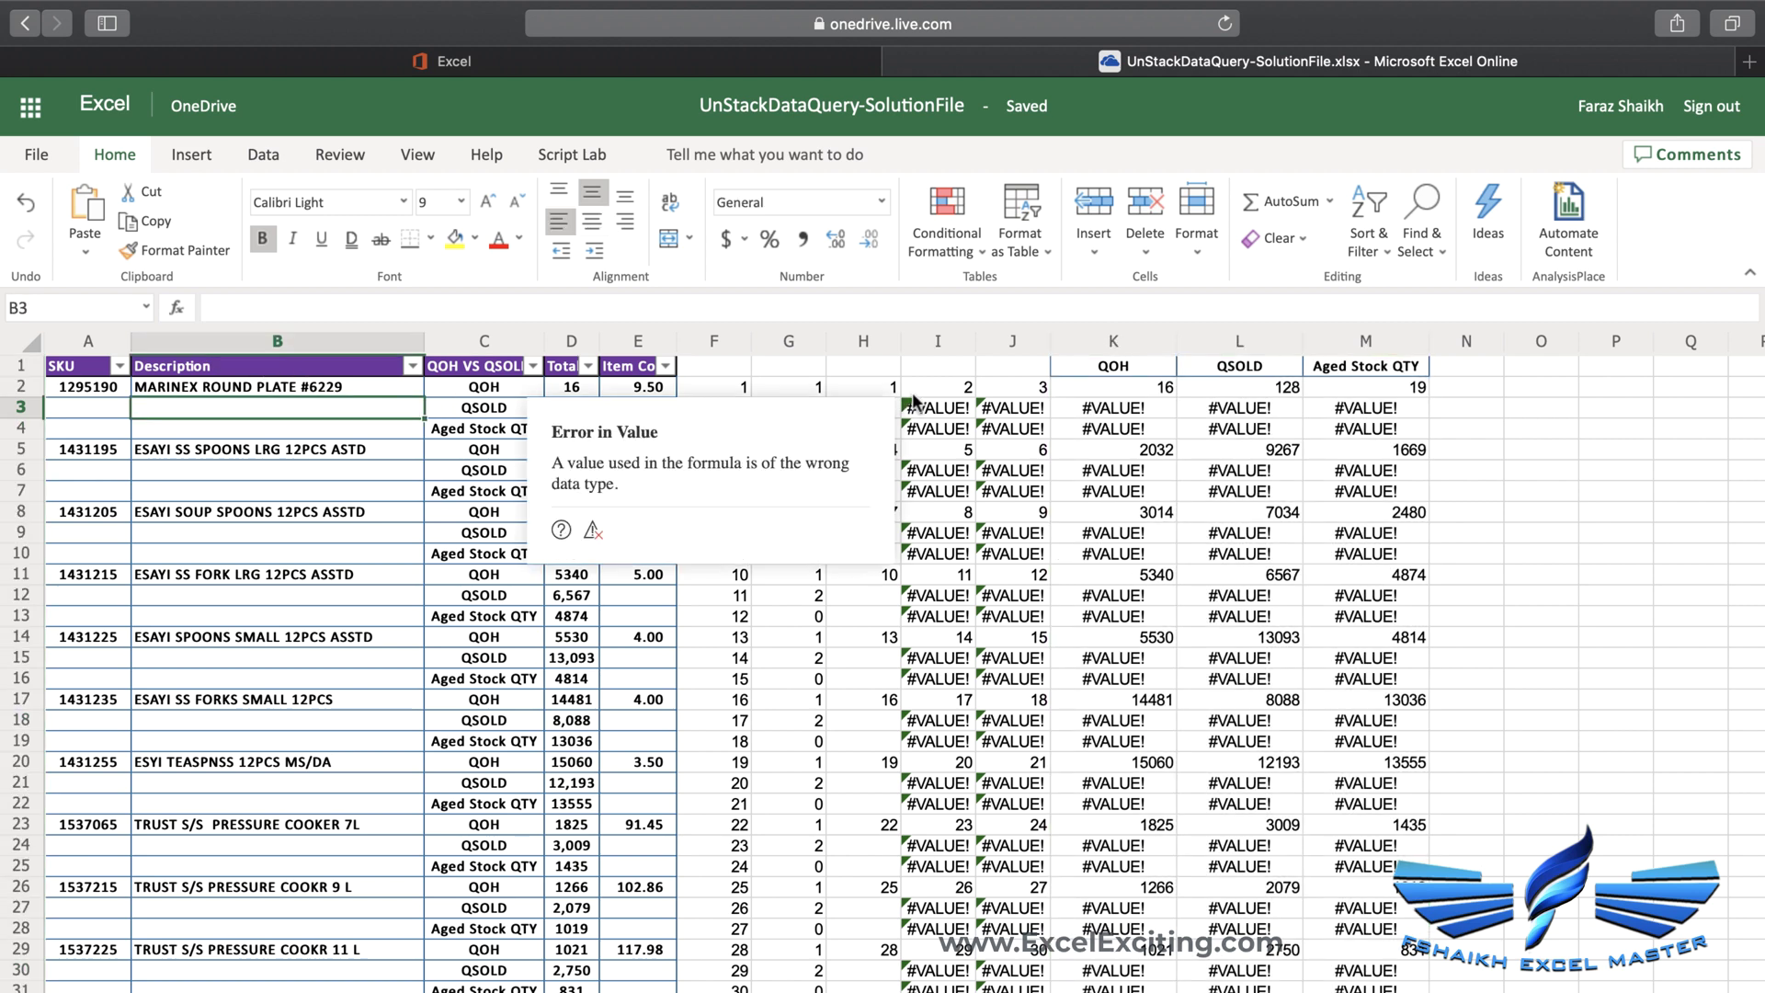
left_click(413, 368)
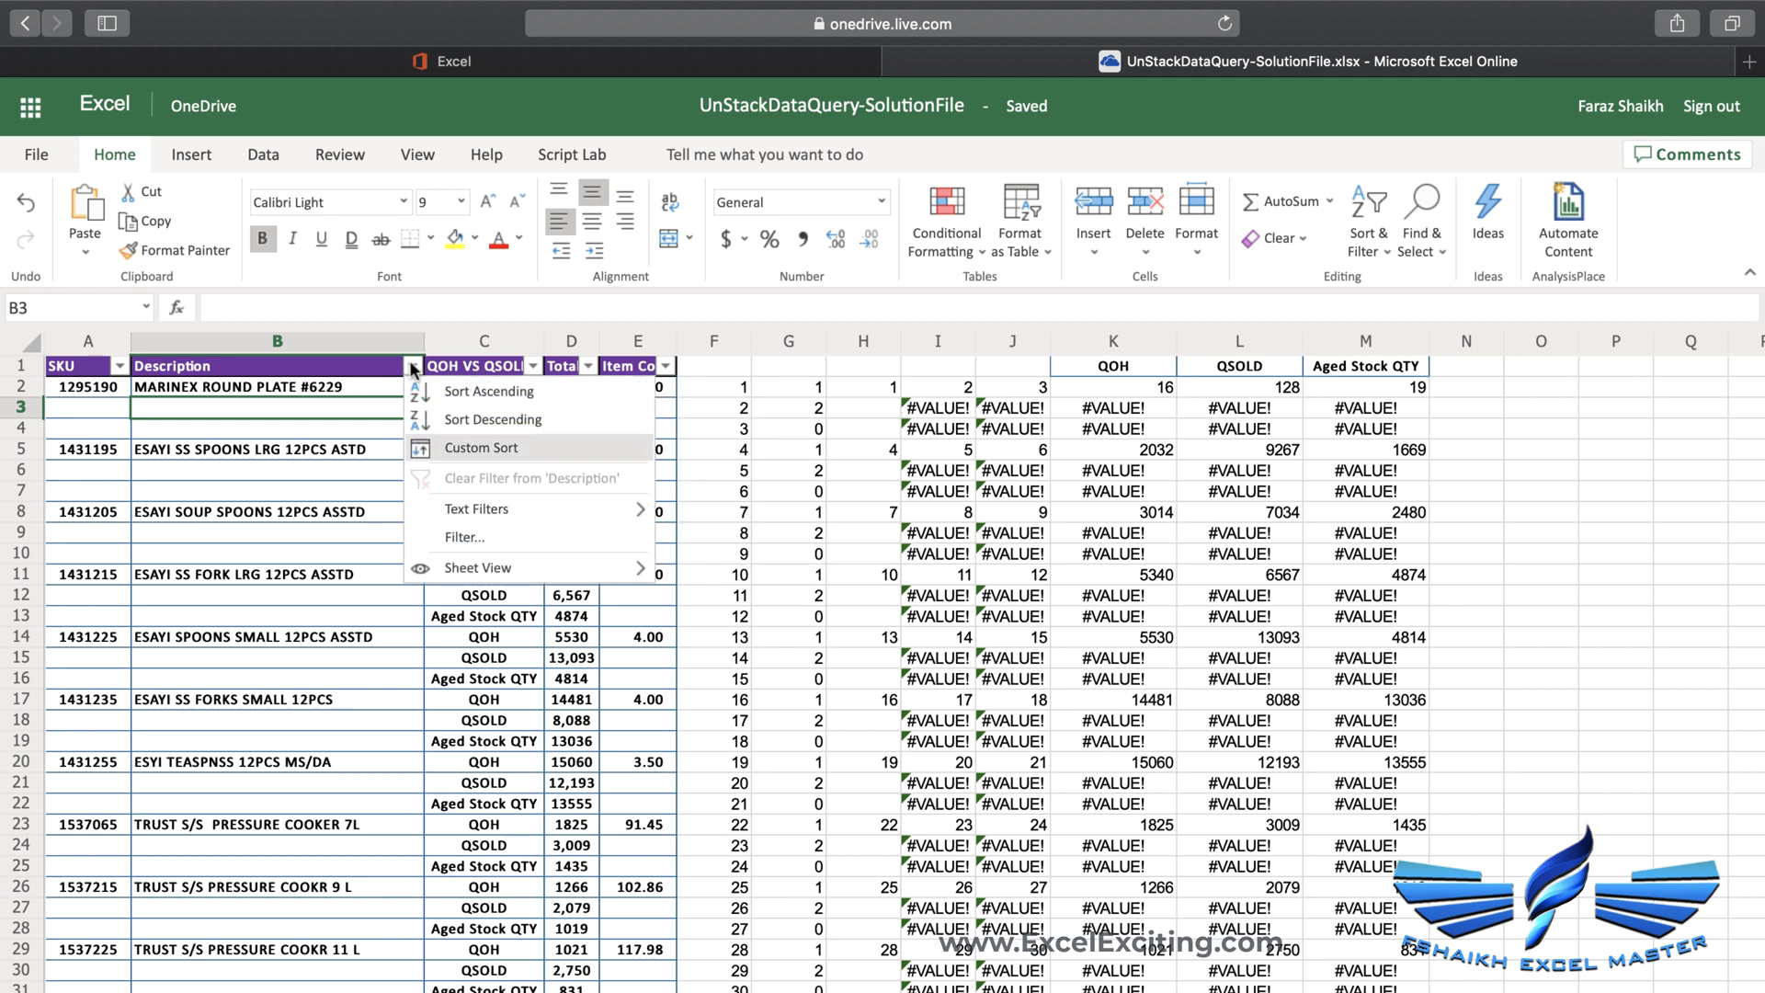
left_click(750, 507)
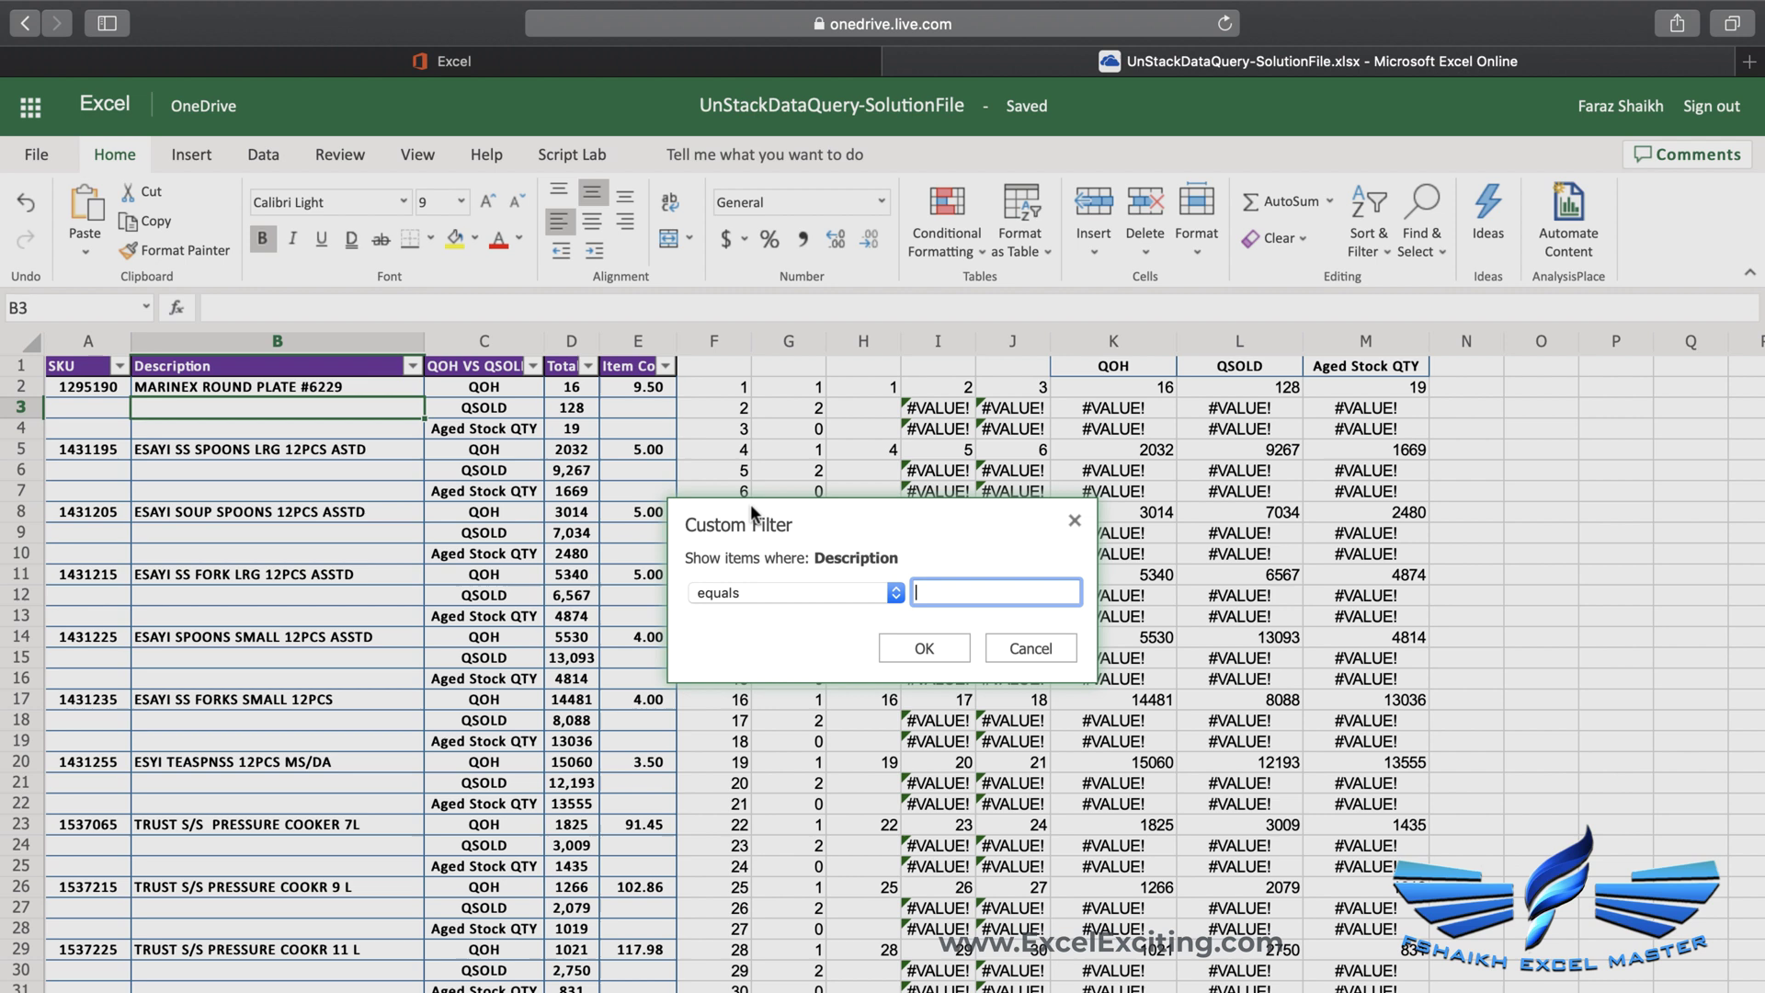
left_click(947, 646)
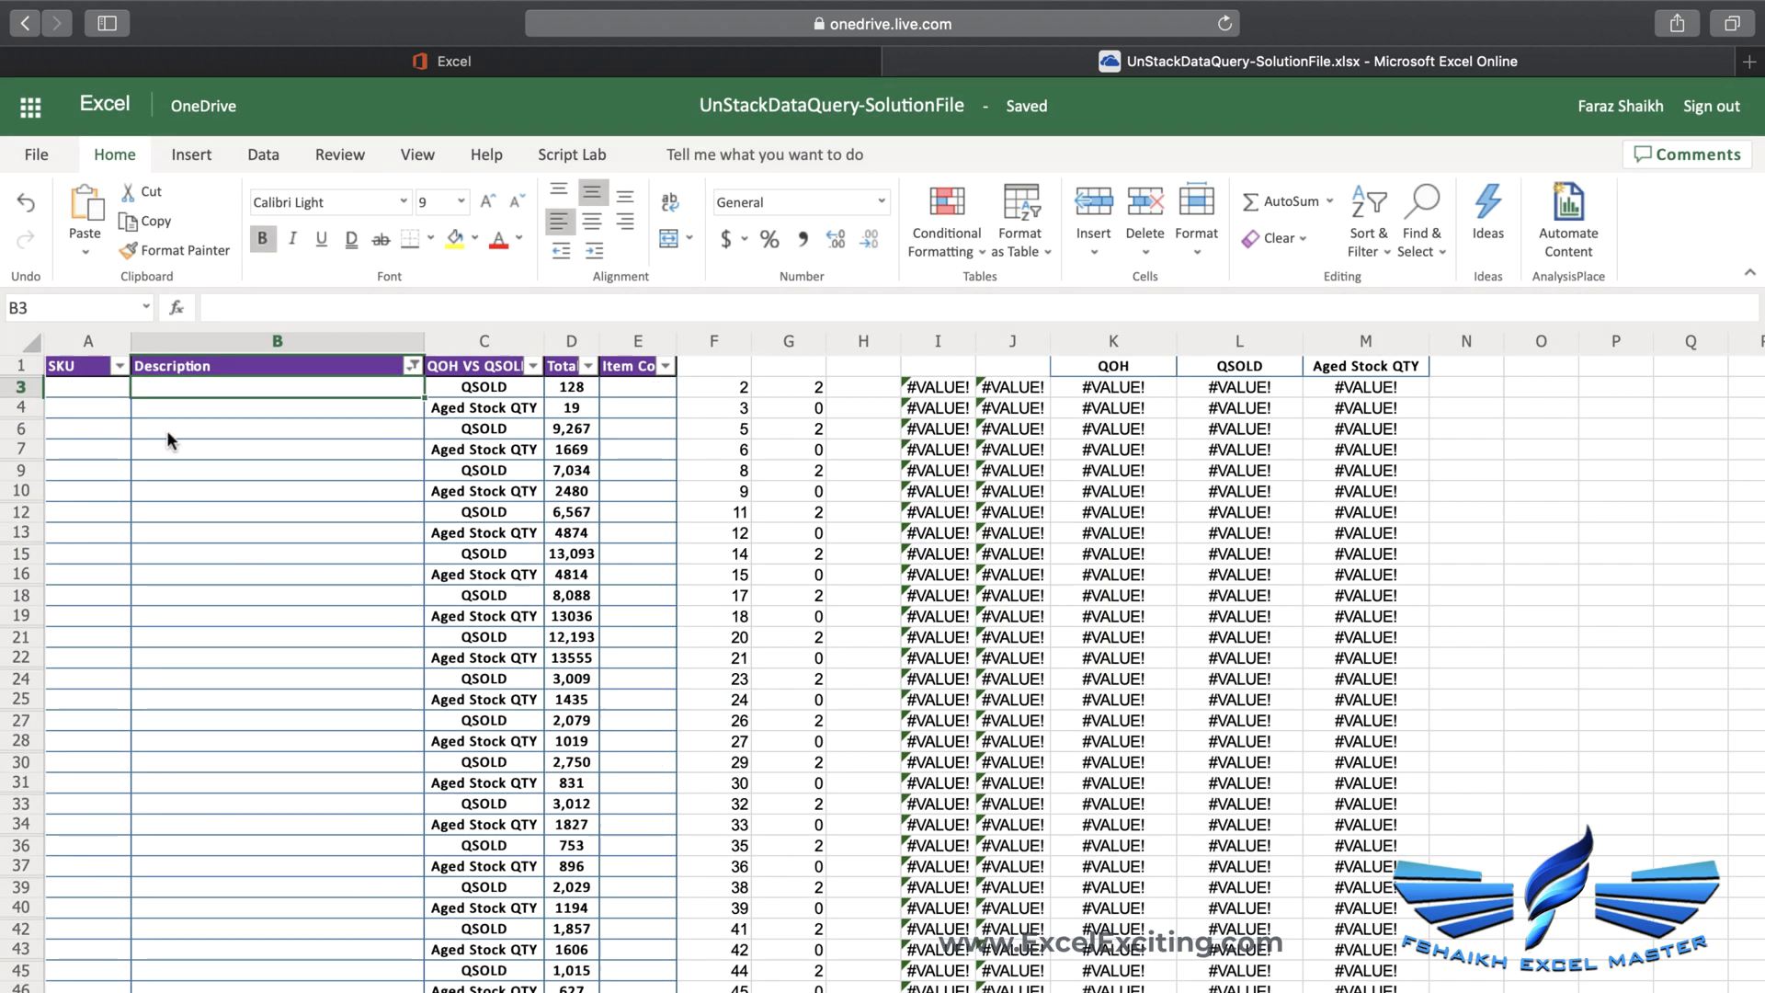
key("ctrl+Down")
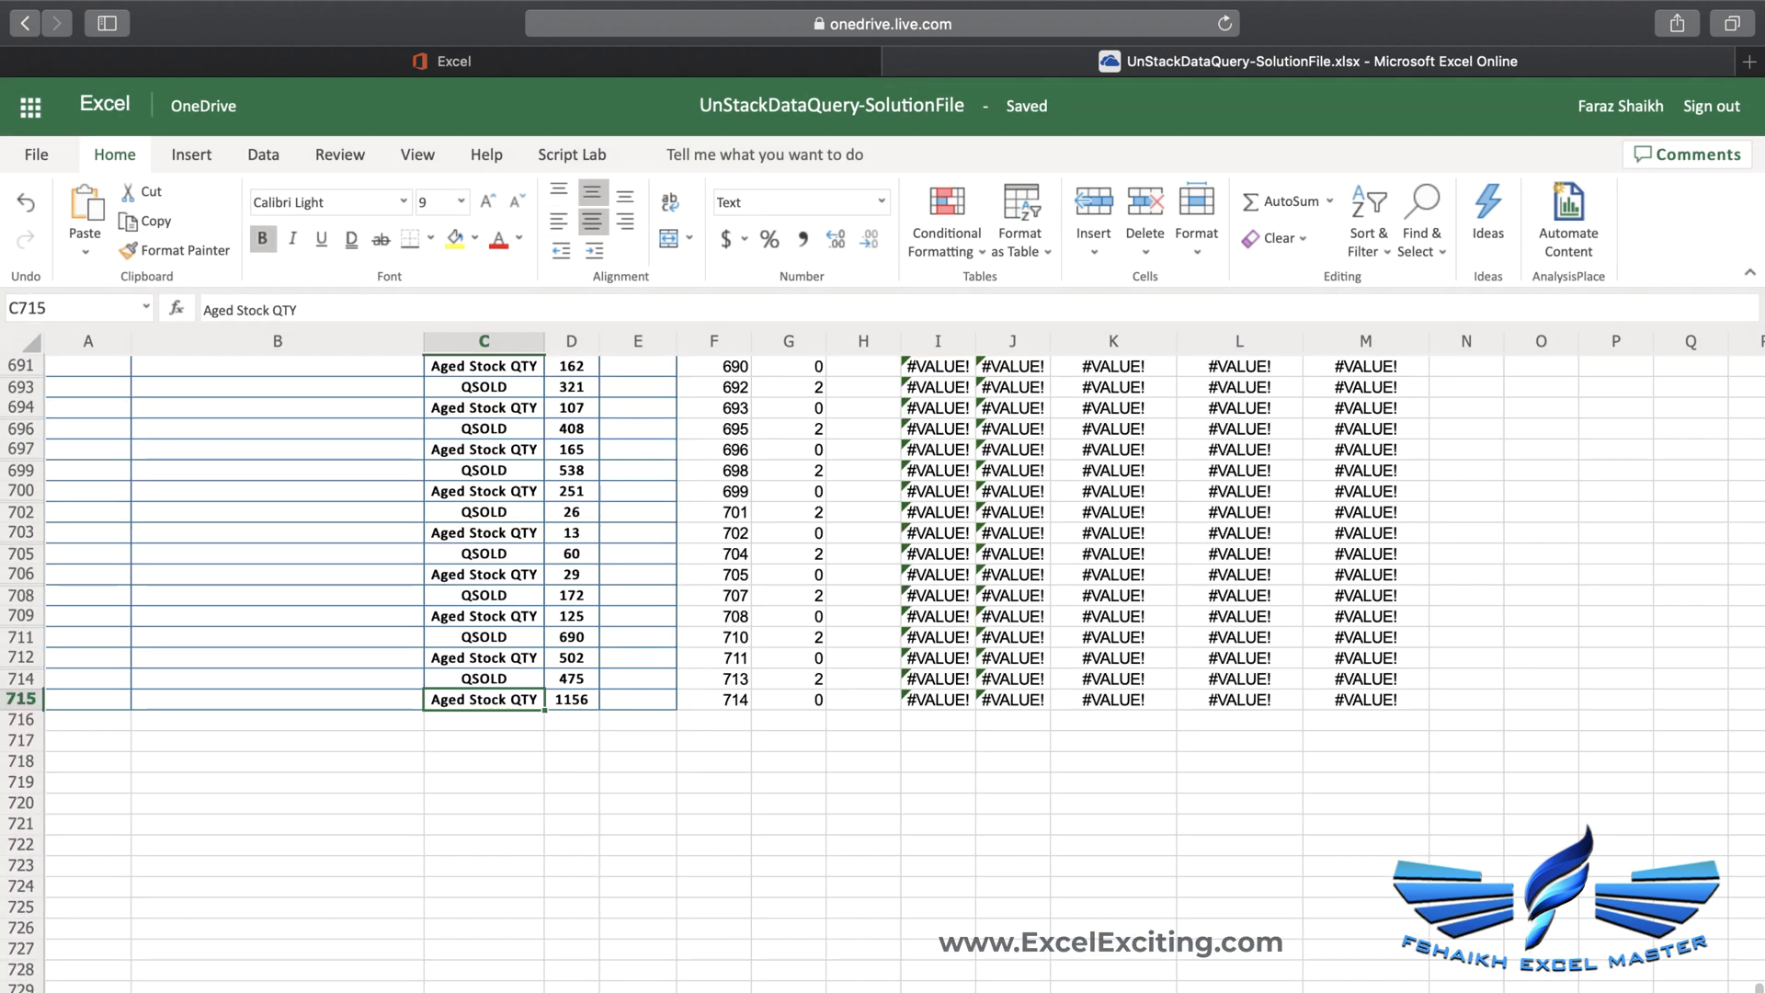
left_click(26, 700)
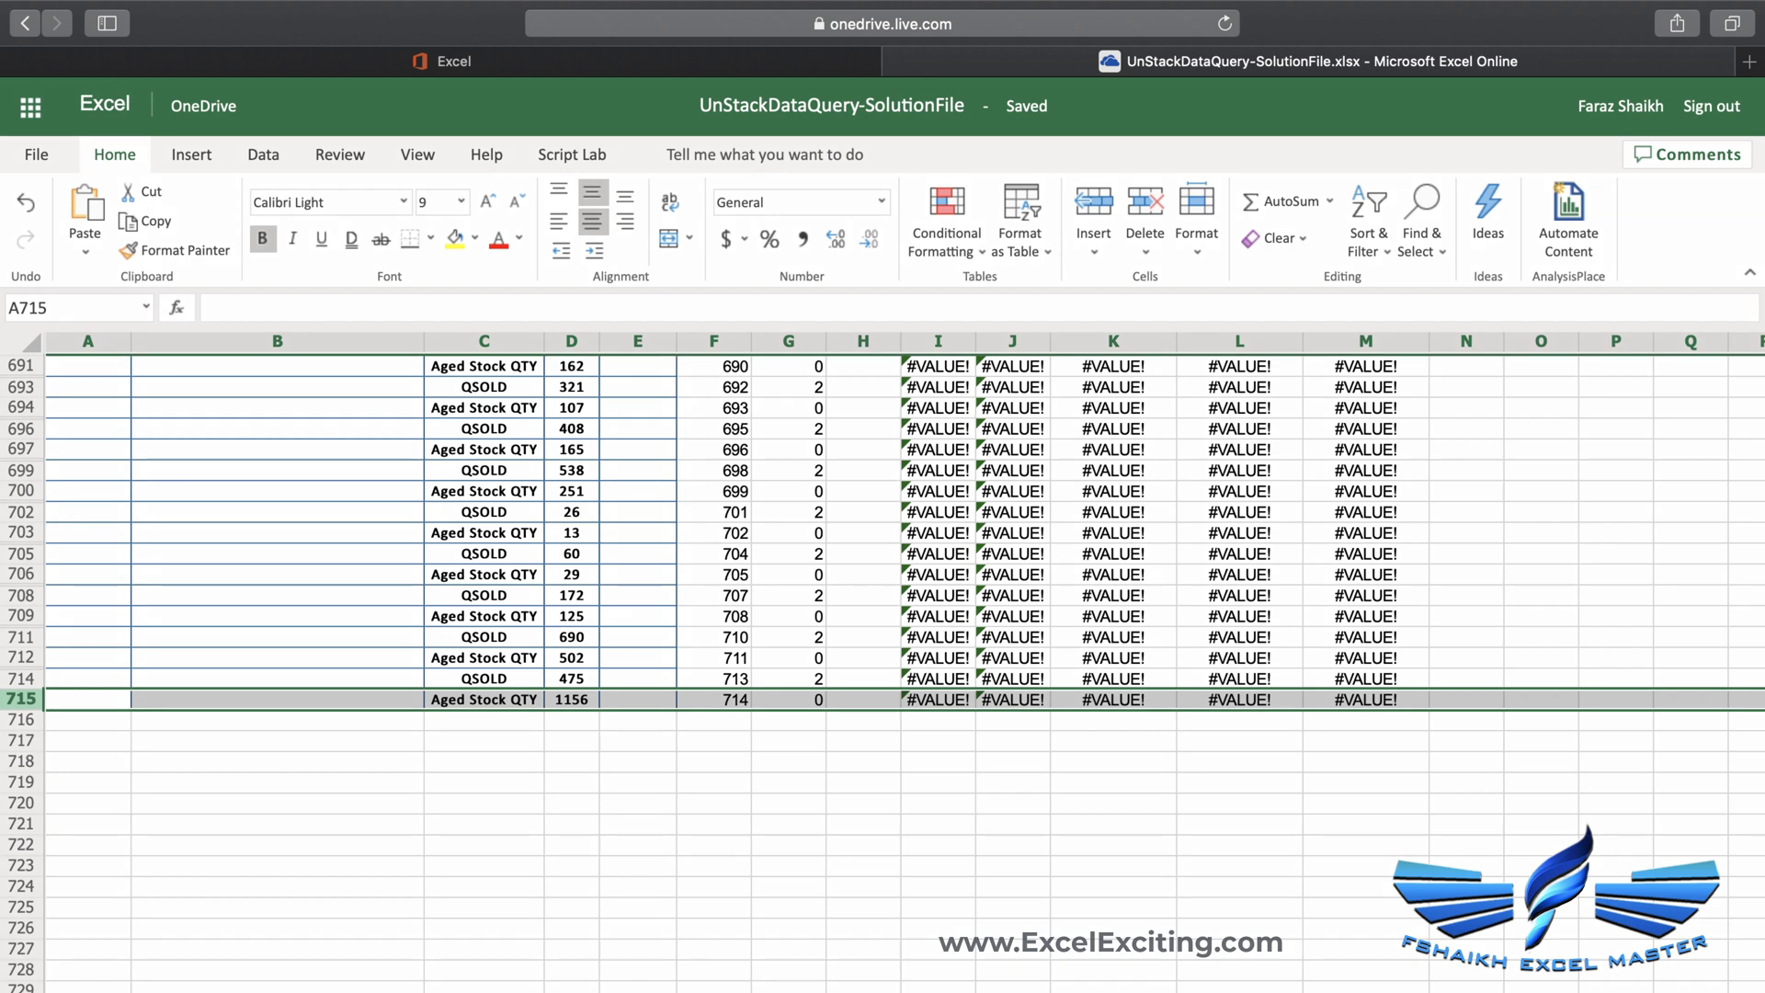
key("ctrl+shift+Up")
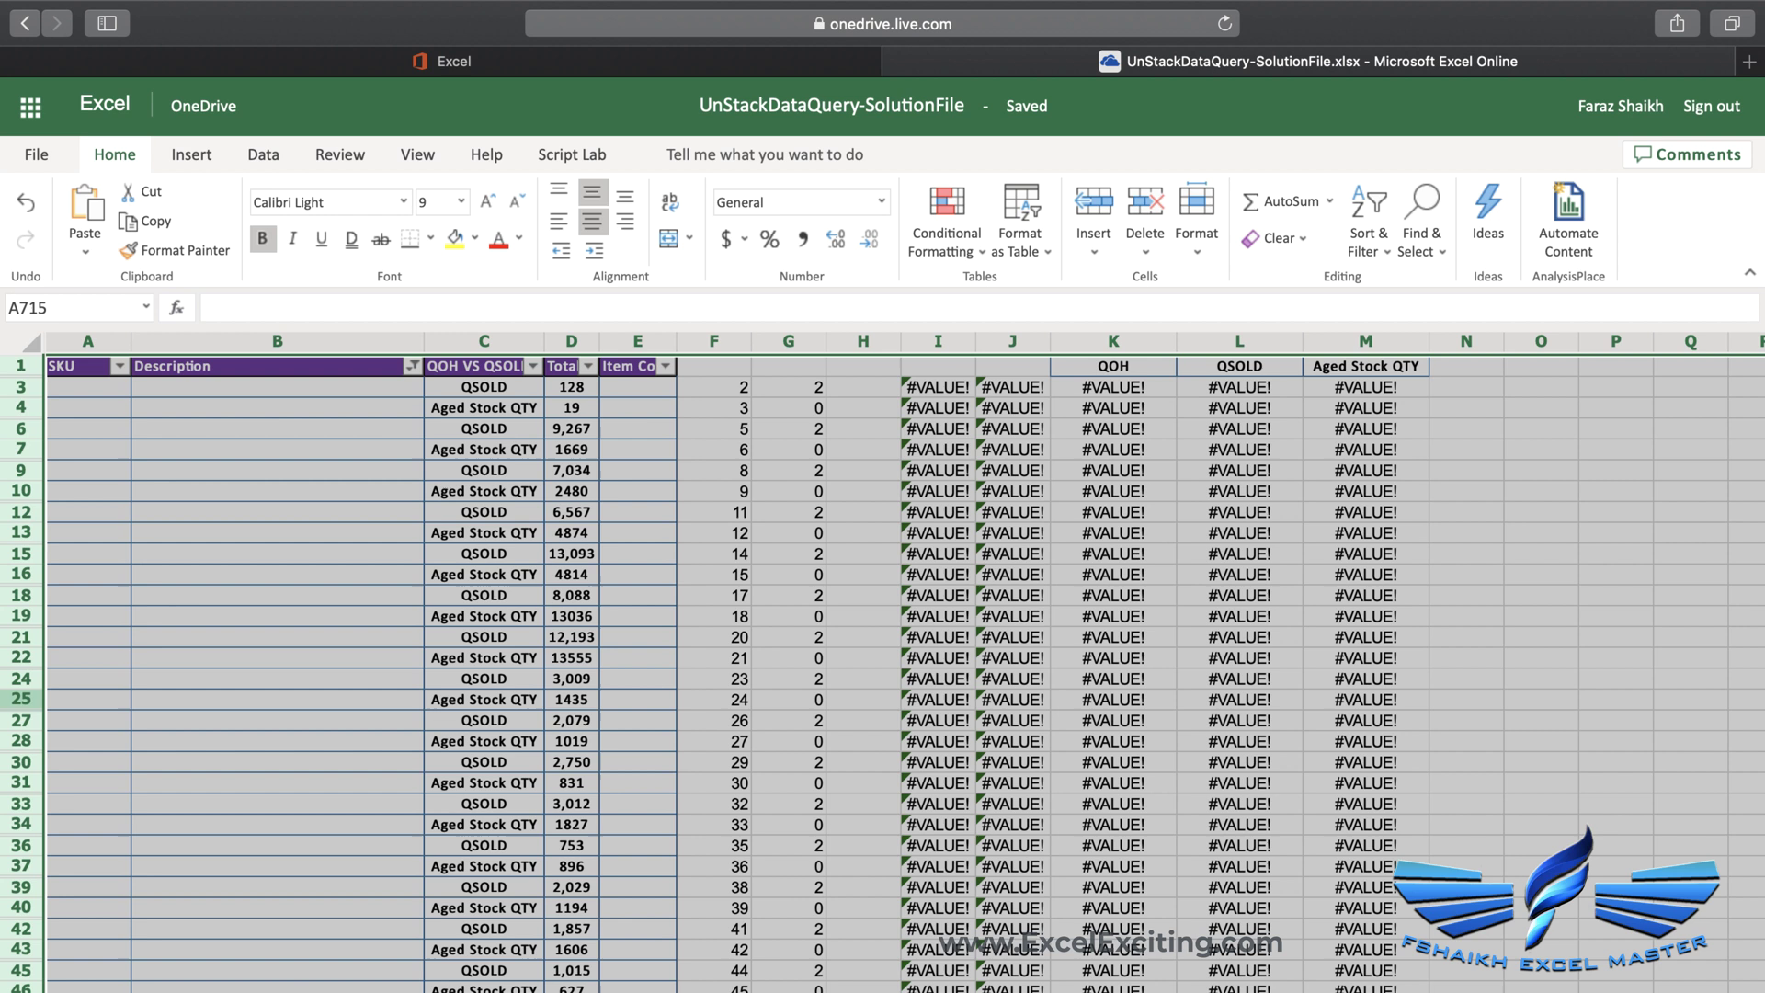
key("shift+Down")
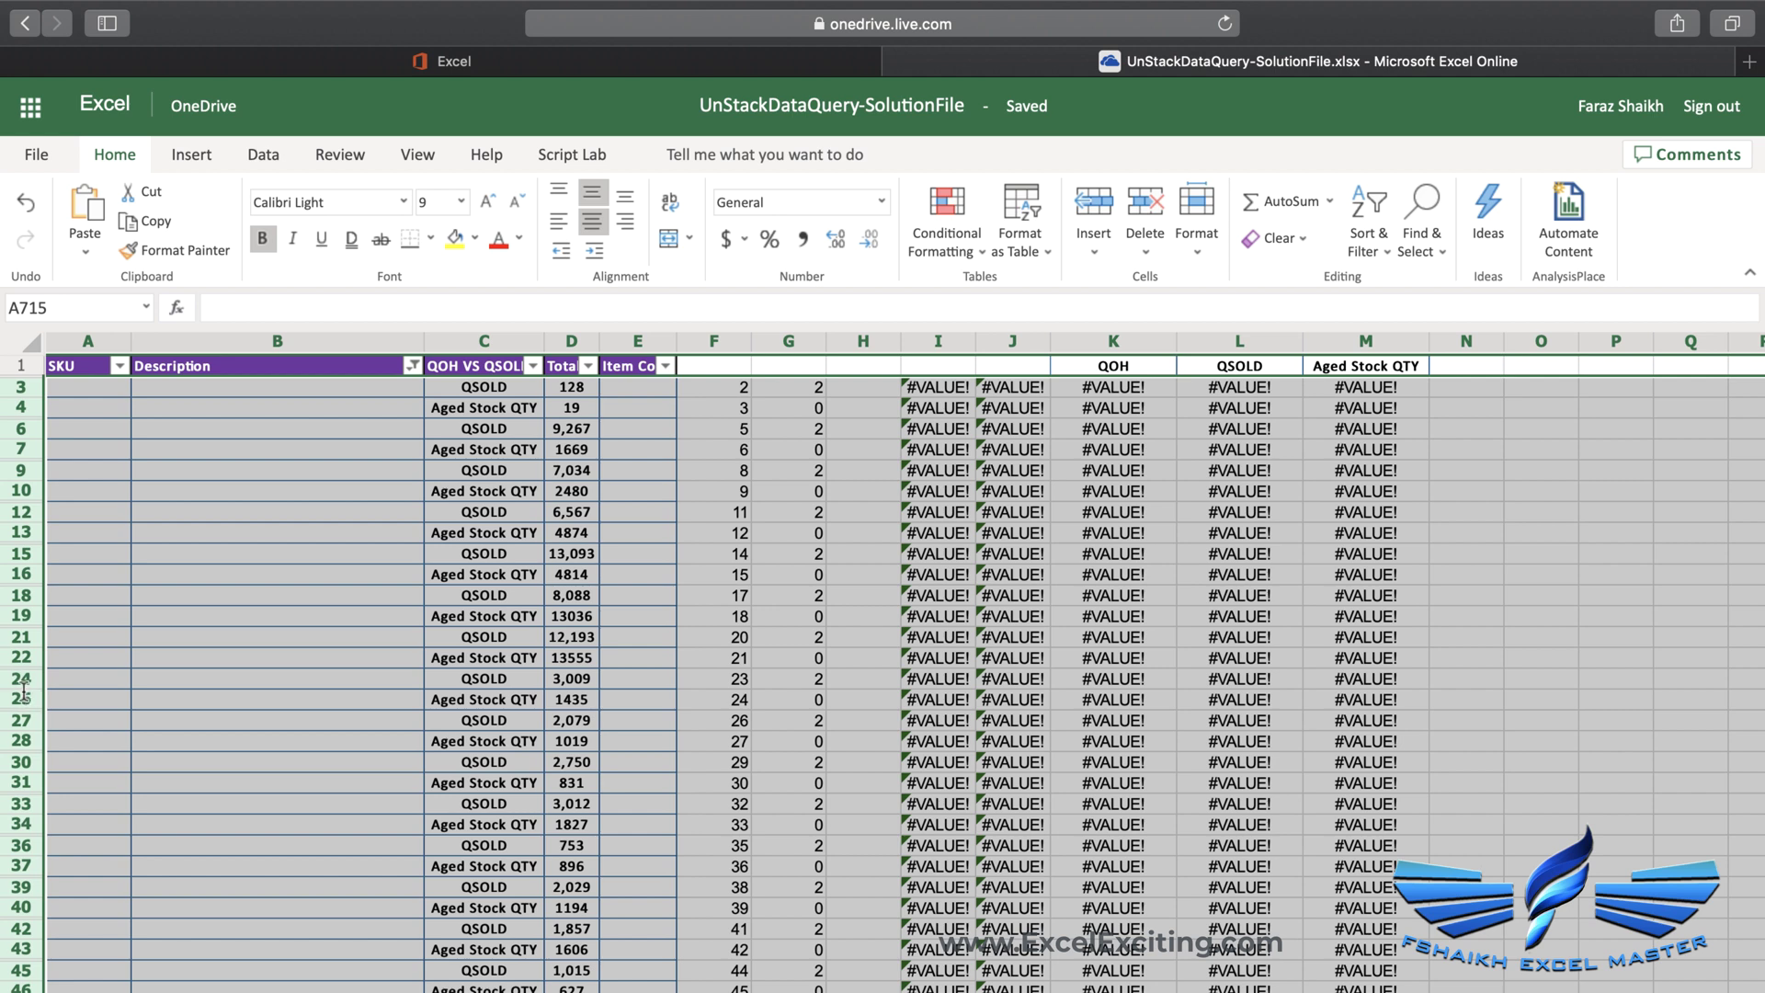
left_click(1144, 207)
Clear the Description filter so all products show again
left_click(404, 364)
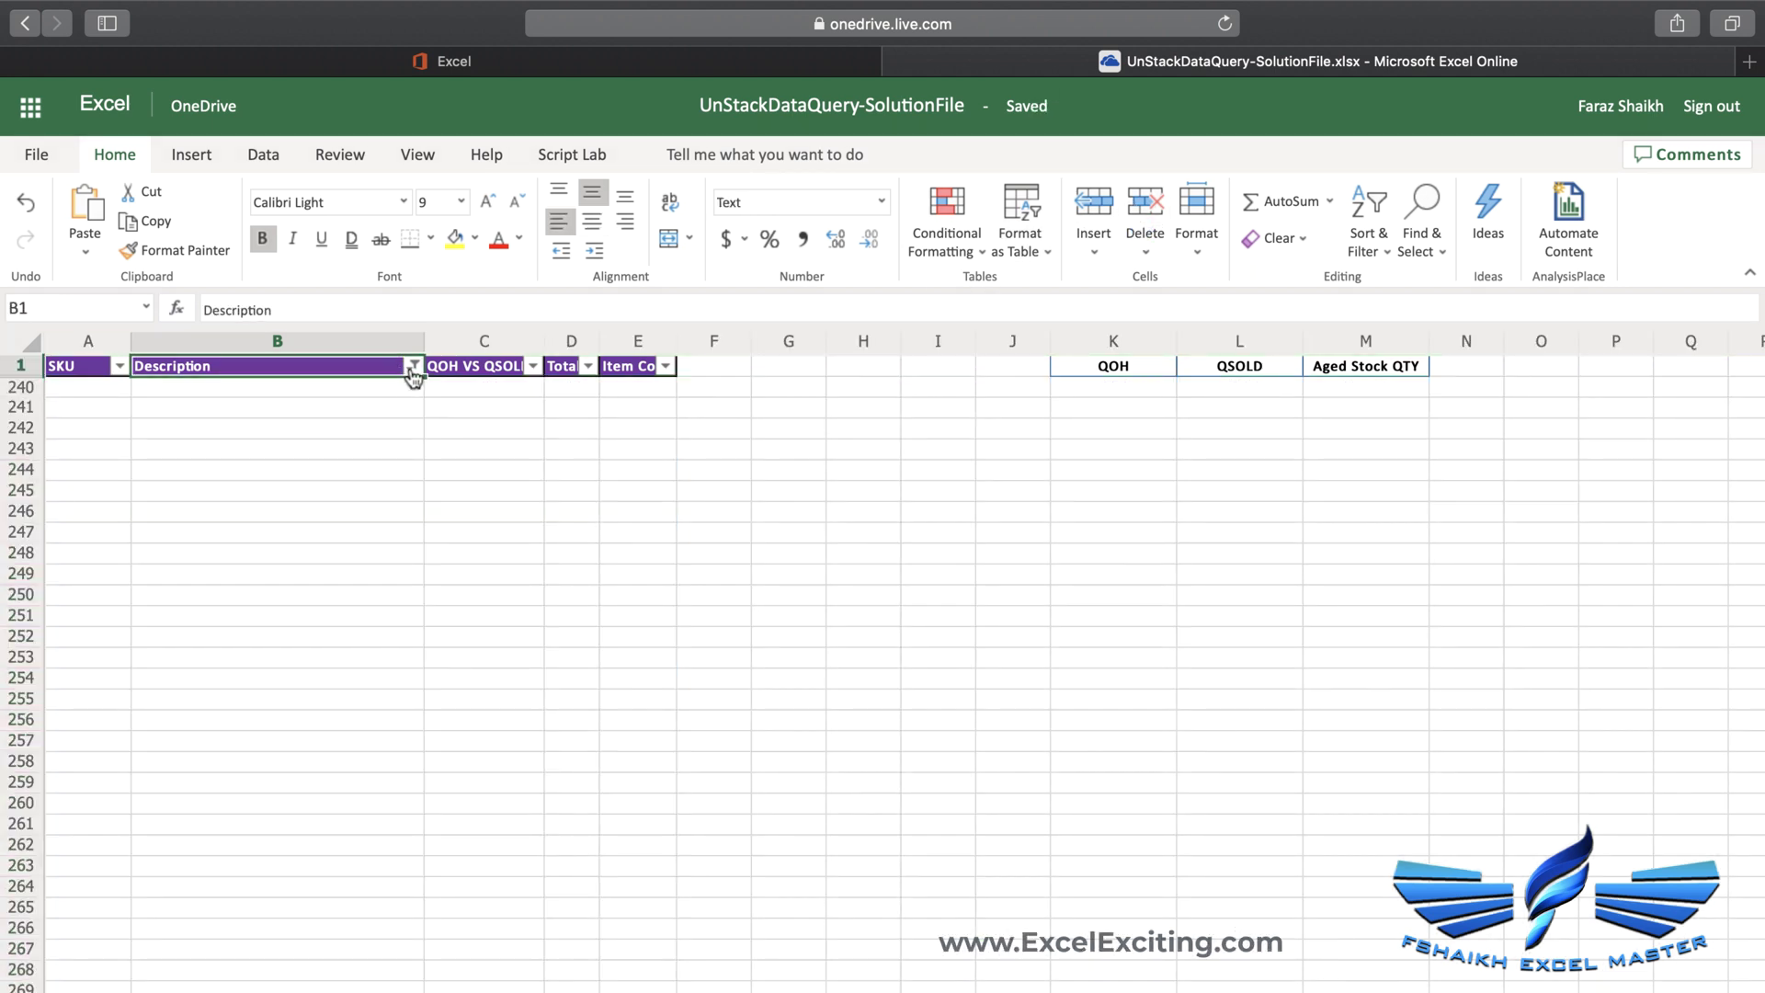
left_click(412, 366)
left_click(483, 474)
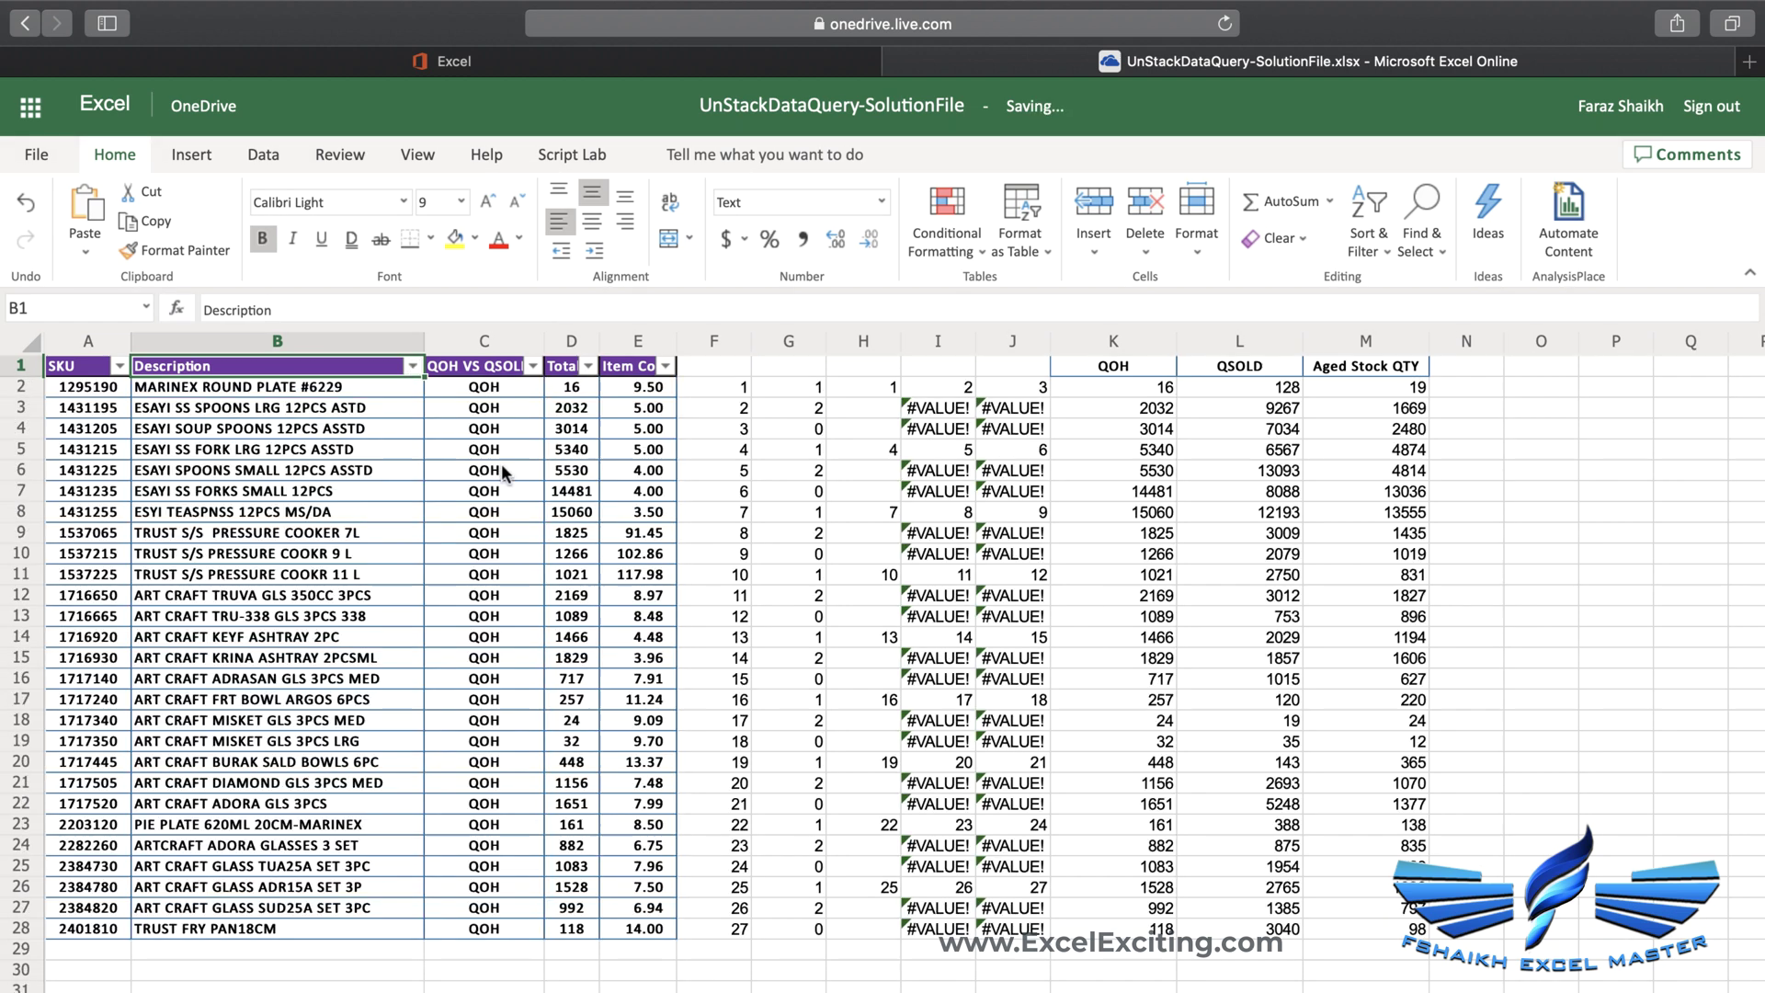
Delete the helper columns F through J
left_click(1022, 364)
left_click_drag(1027, 347, 713, 342)
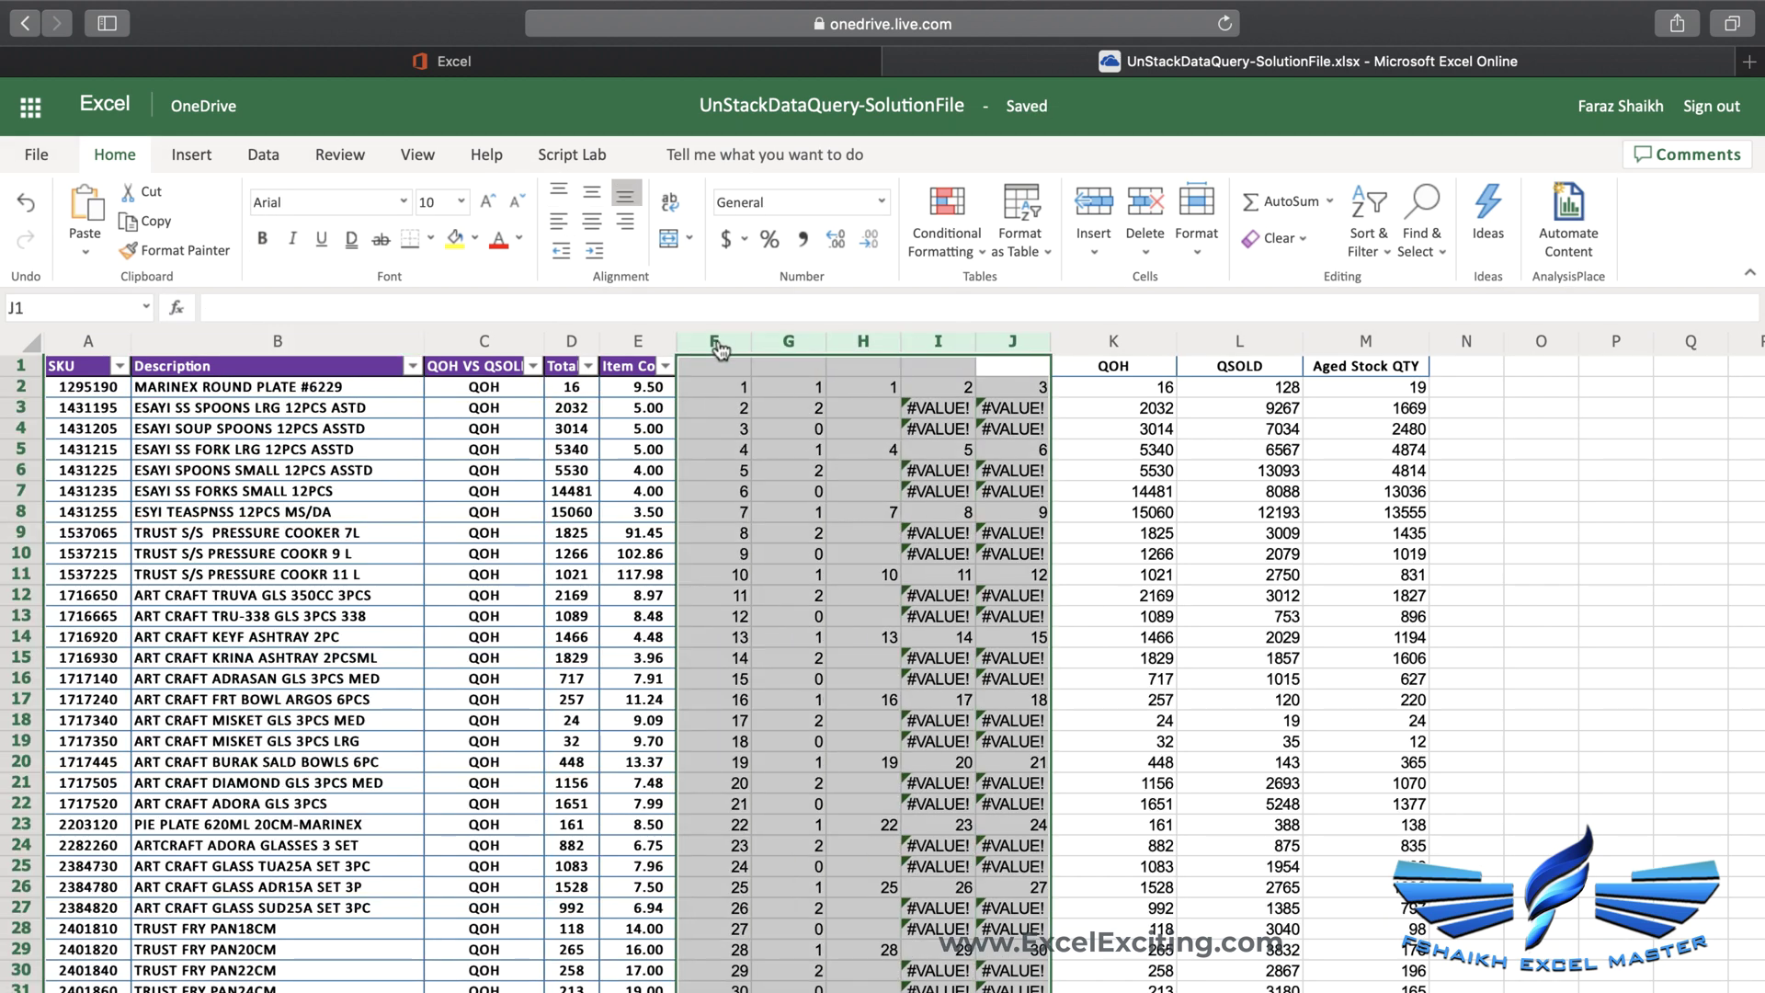
left_click(1144, 204)
left_click(699, 387)
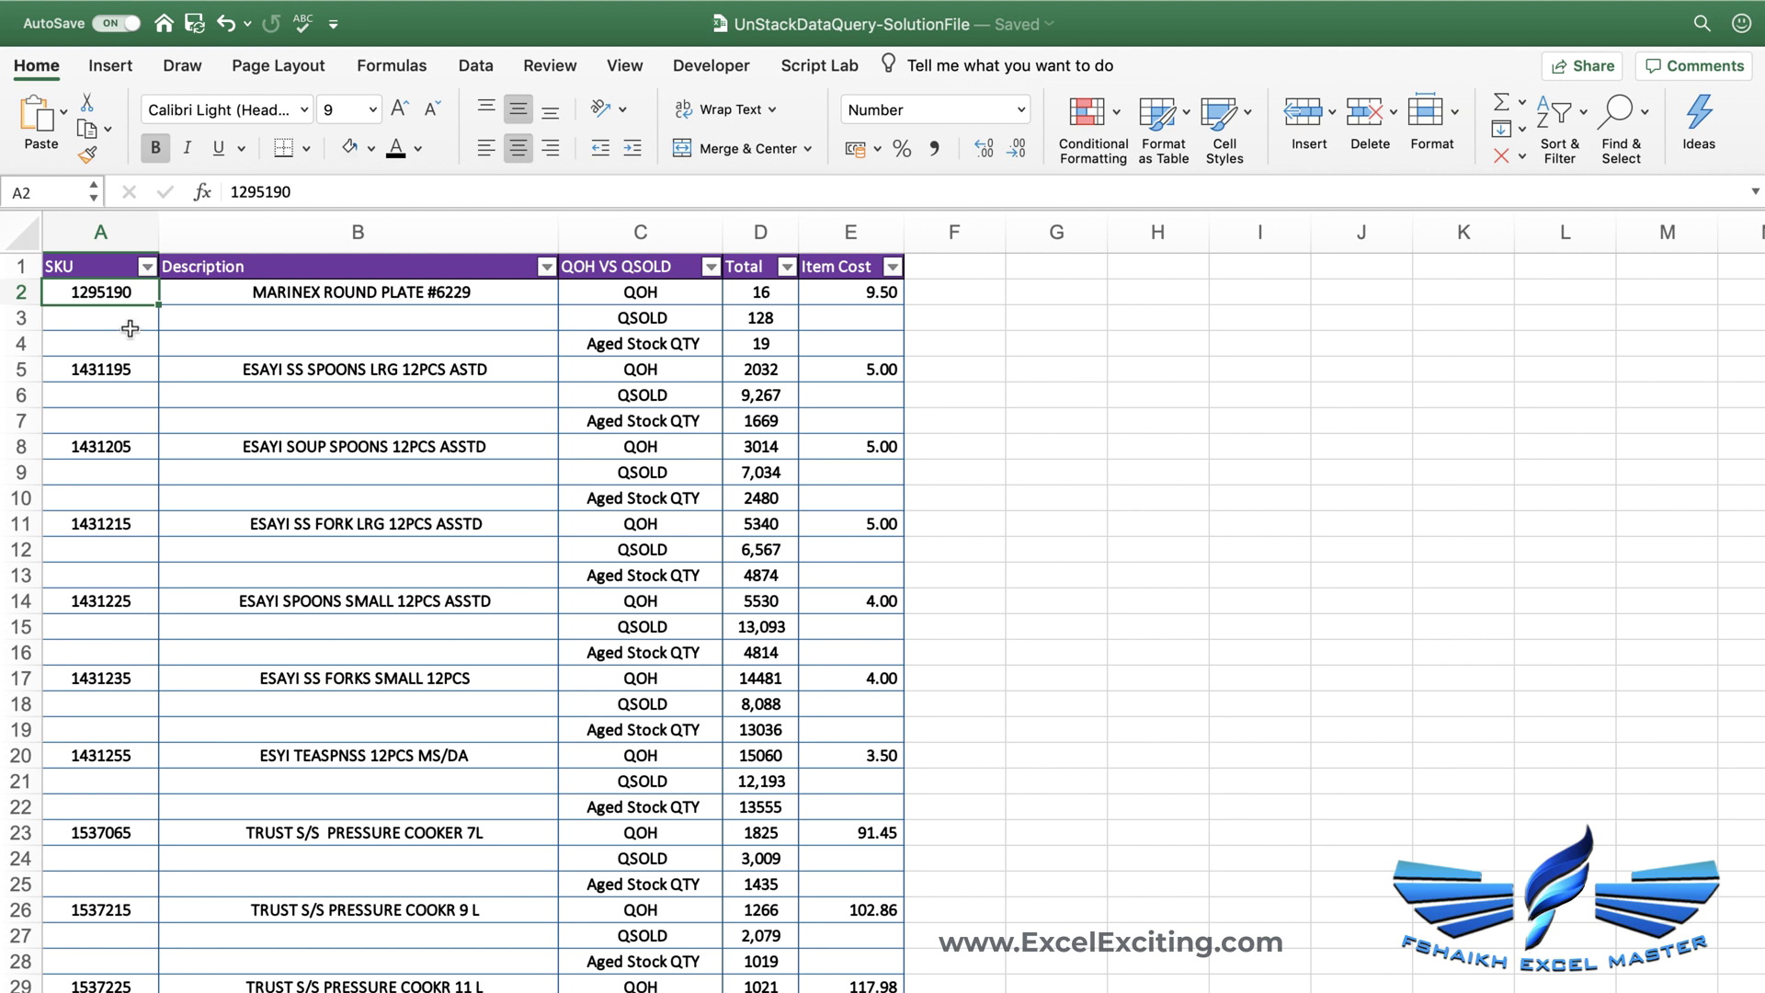
Select the QOH entry in cell C2 of the original stacked table
left_click(596, 300)
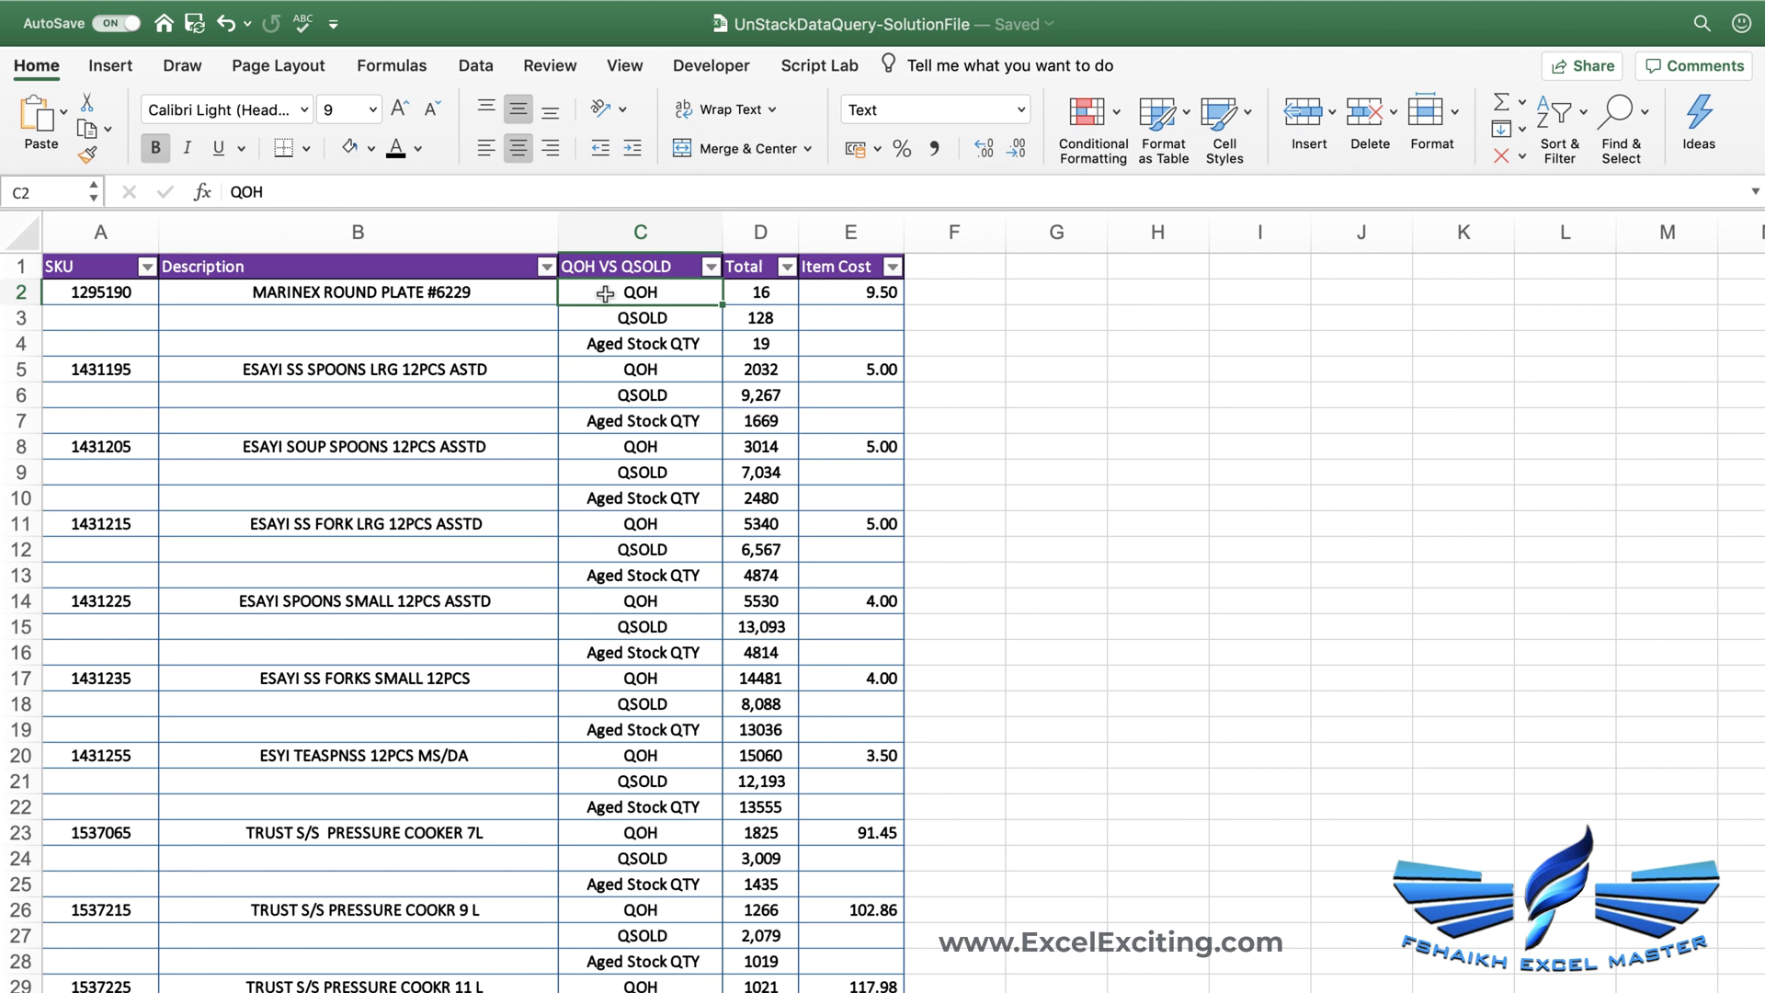
Filter the table to QOH rows whose Item Cost is blank
right_click(605, 296)
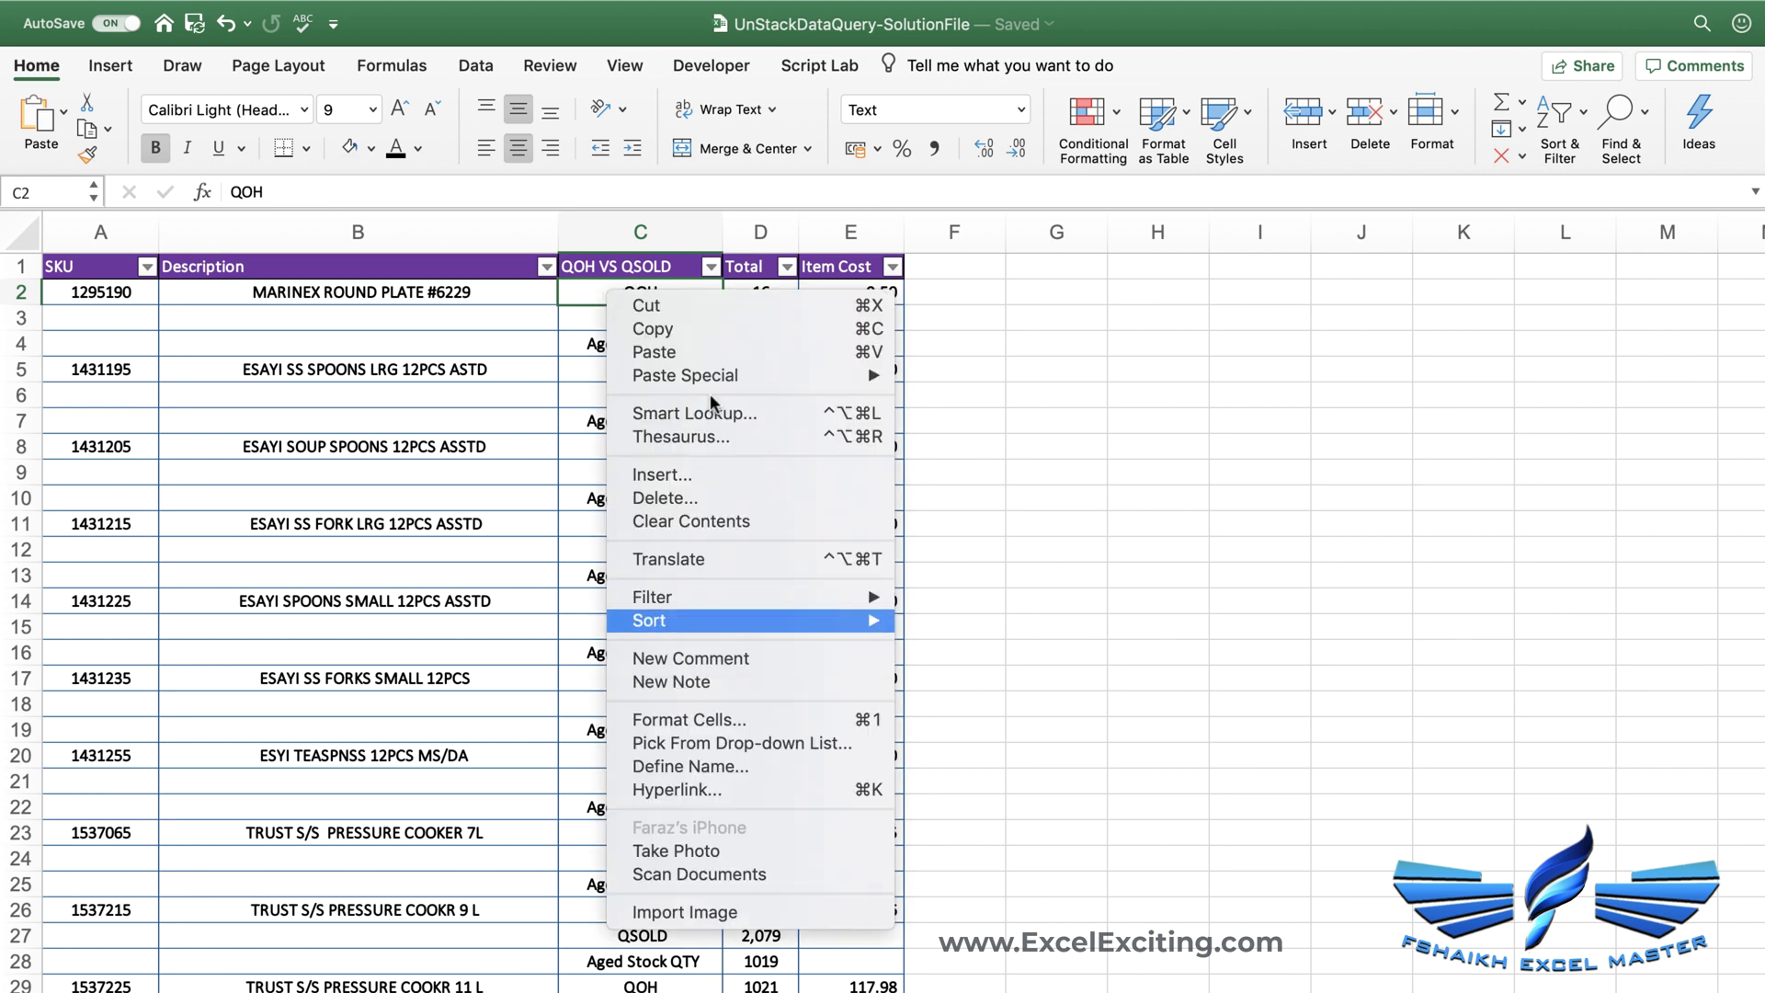
mouse_move(699, 598)
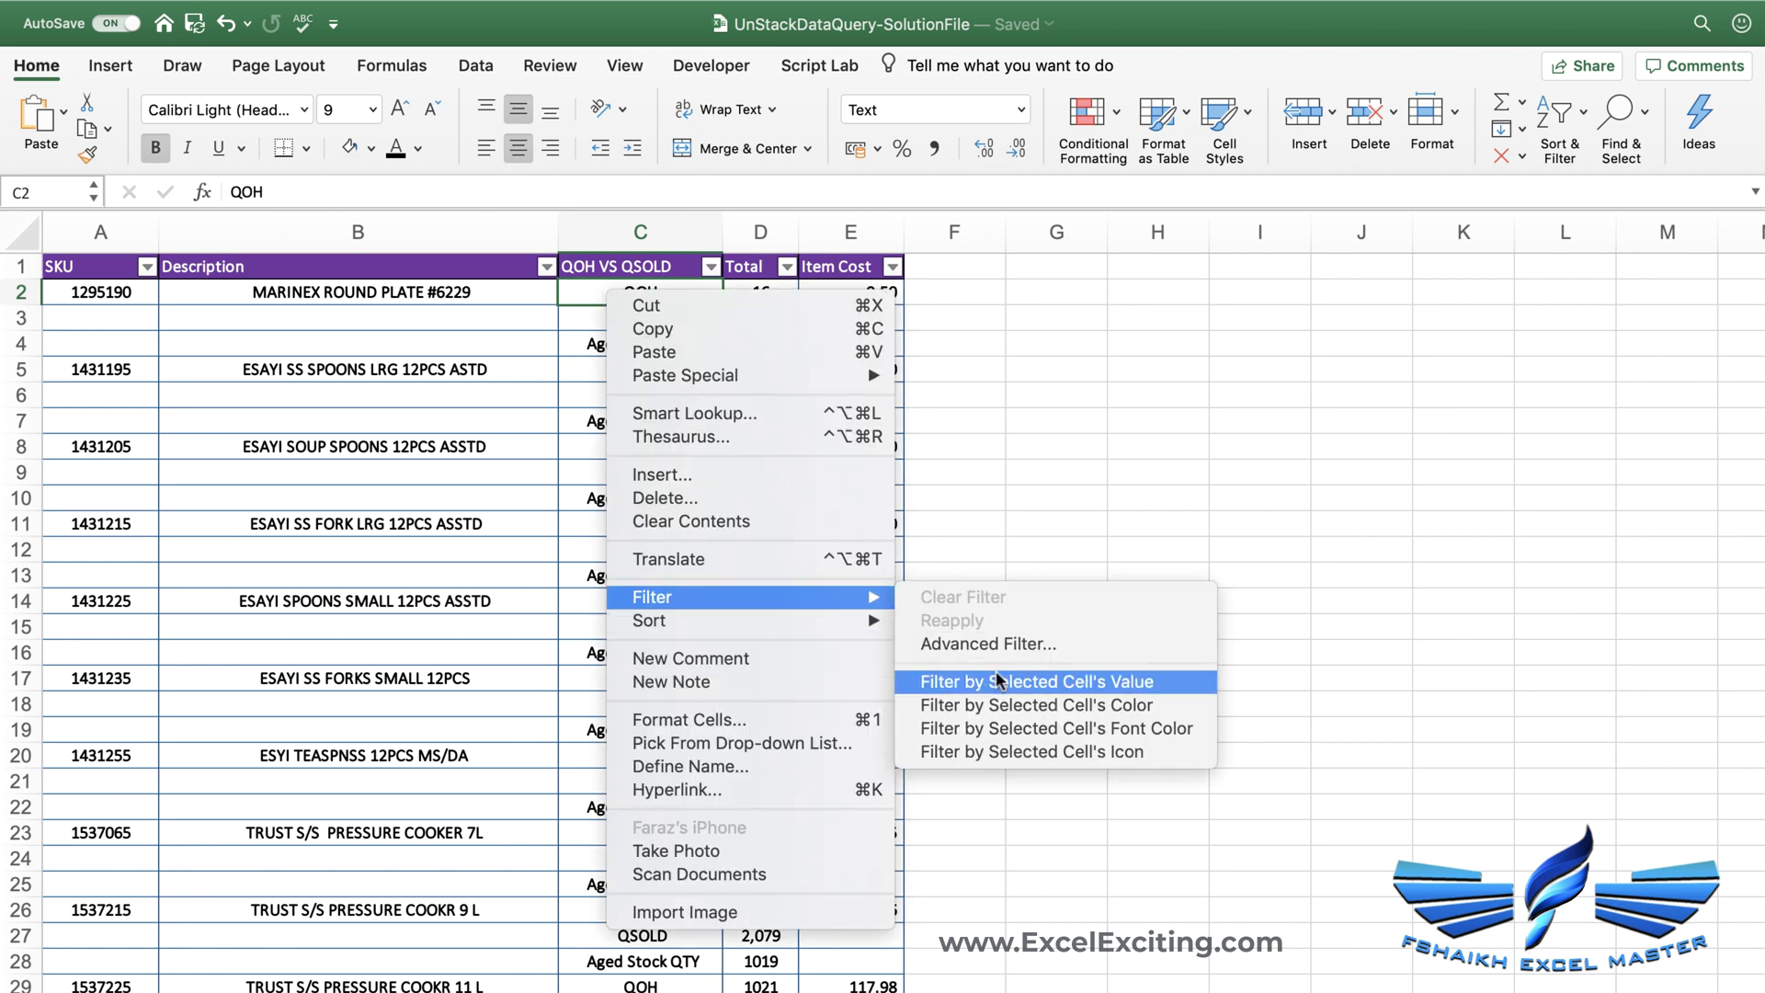
left_click(997, 679)
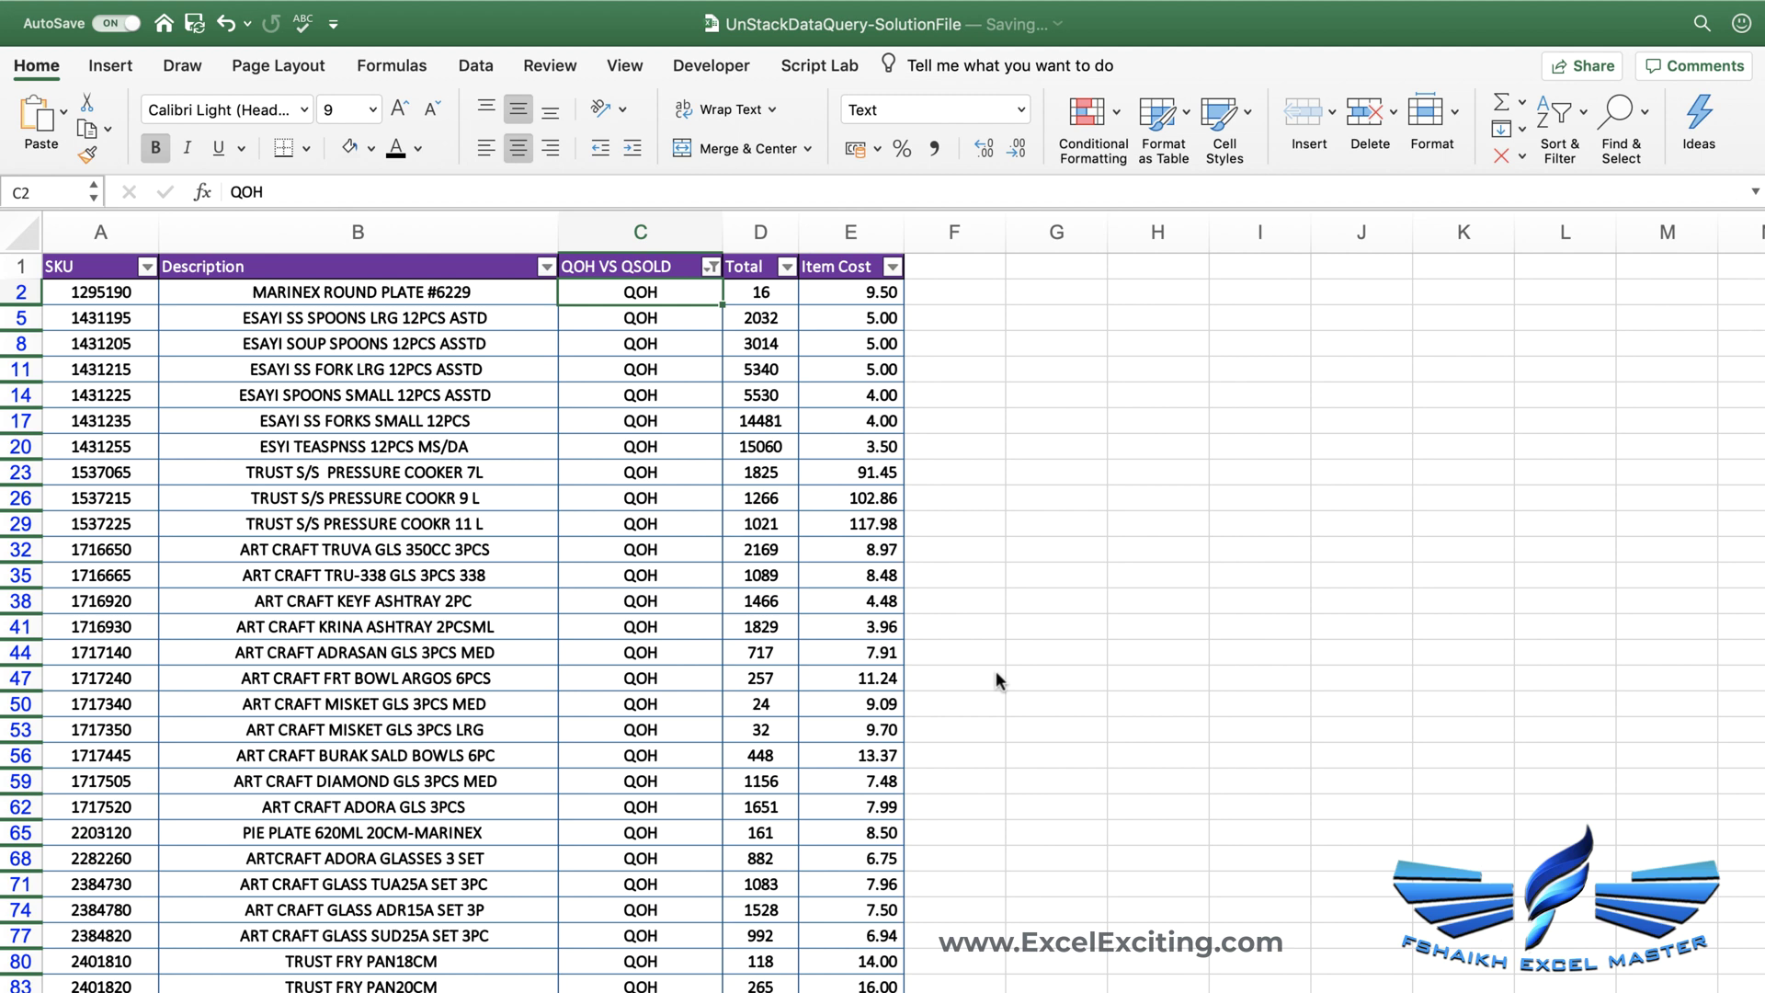
left_click(891, 268)
left_click(961, 401)
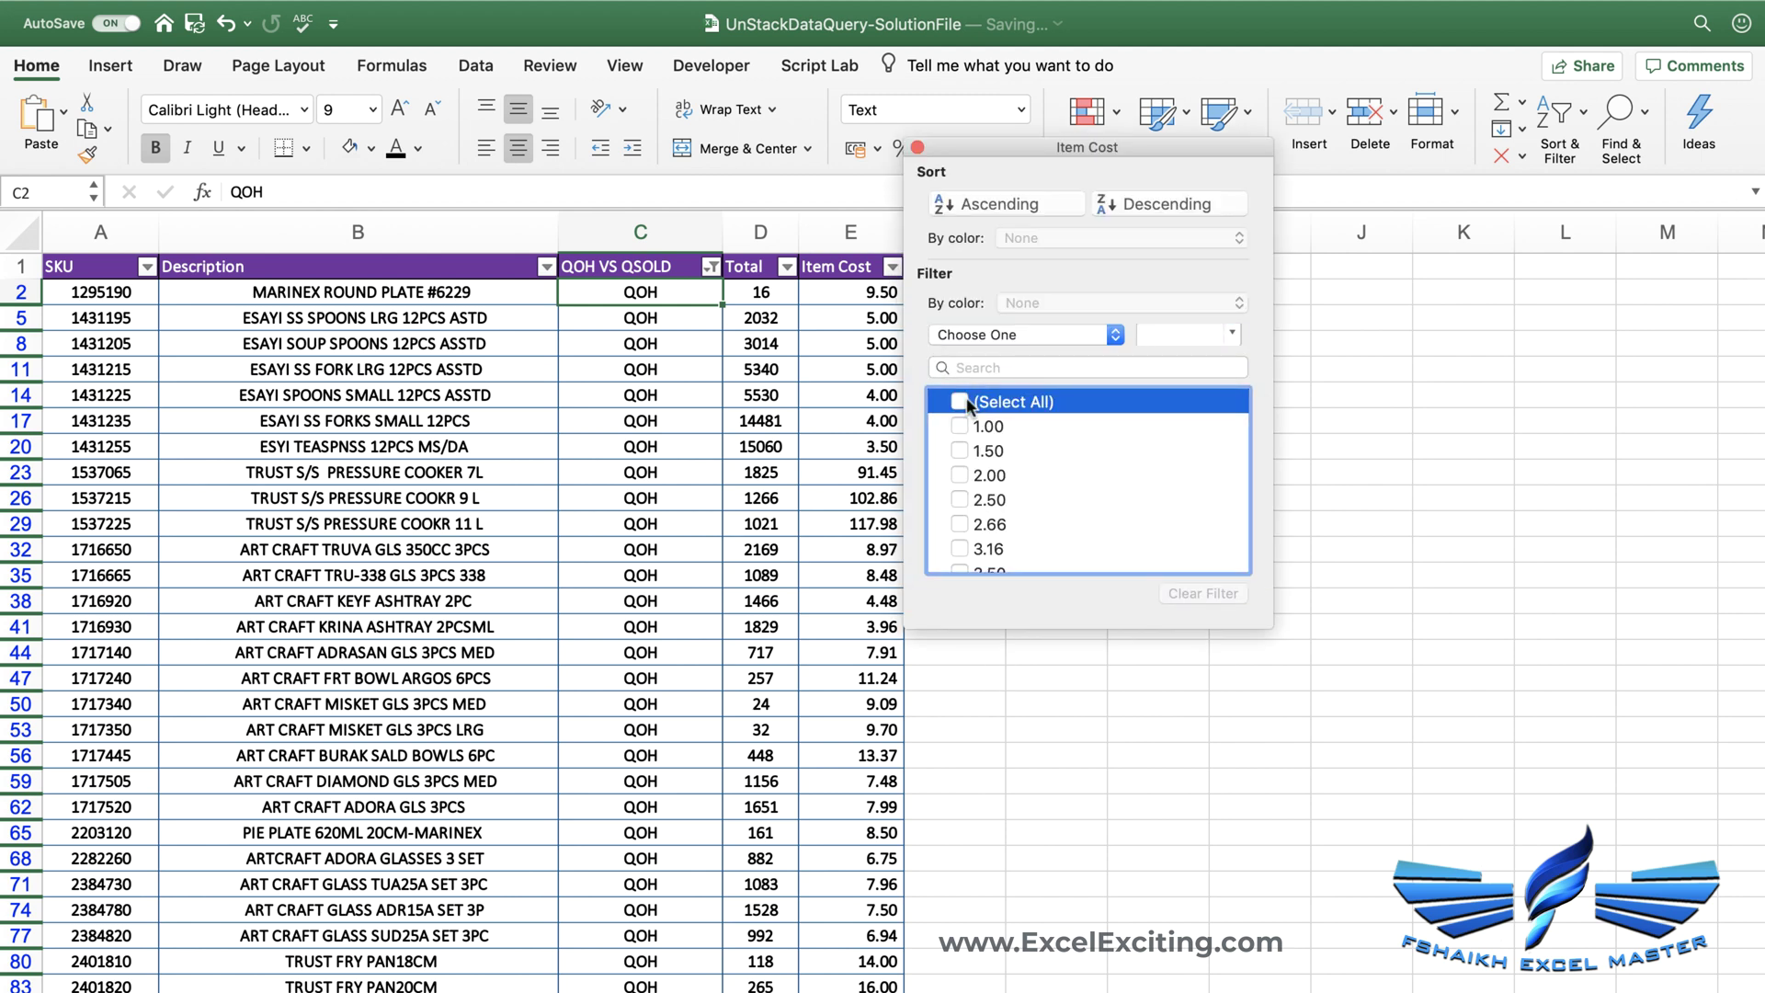
scroll(970, 405, "down", 10)
scroll(967, 405, "down", 15)
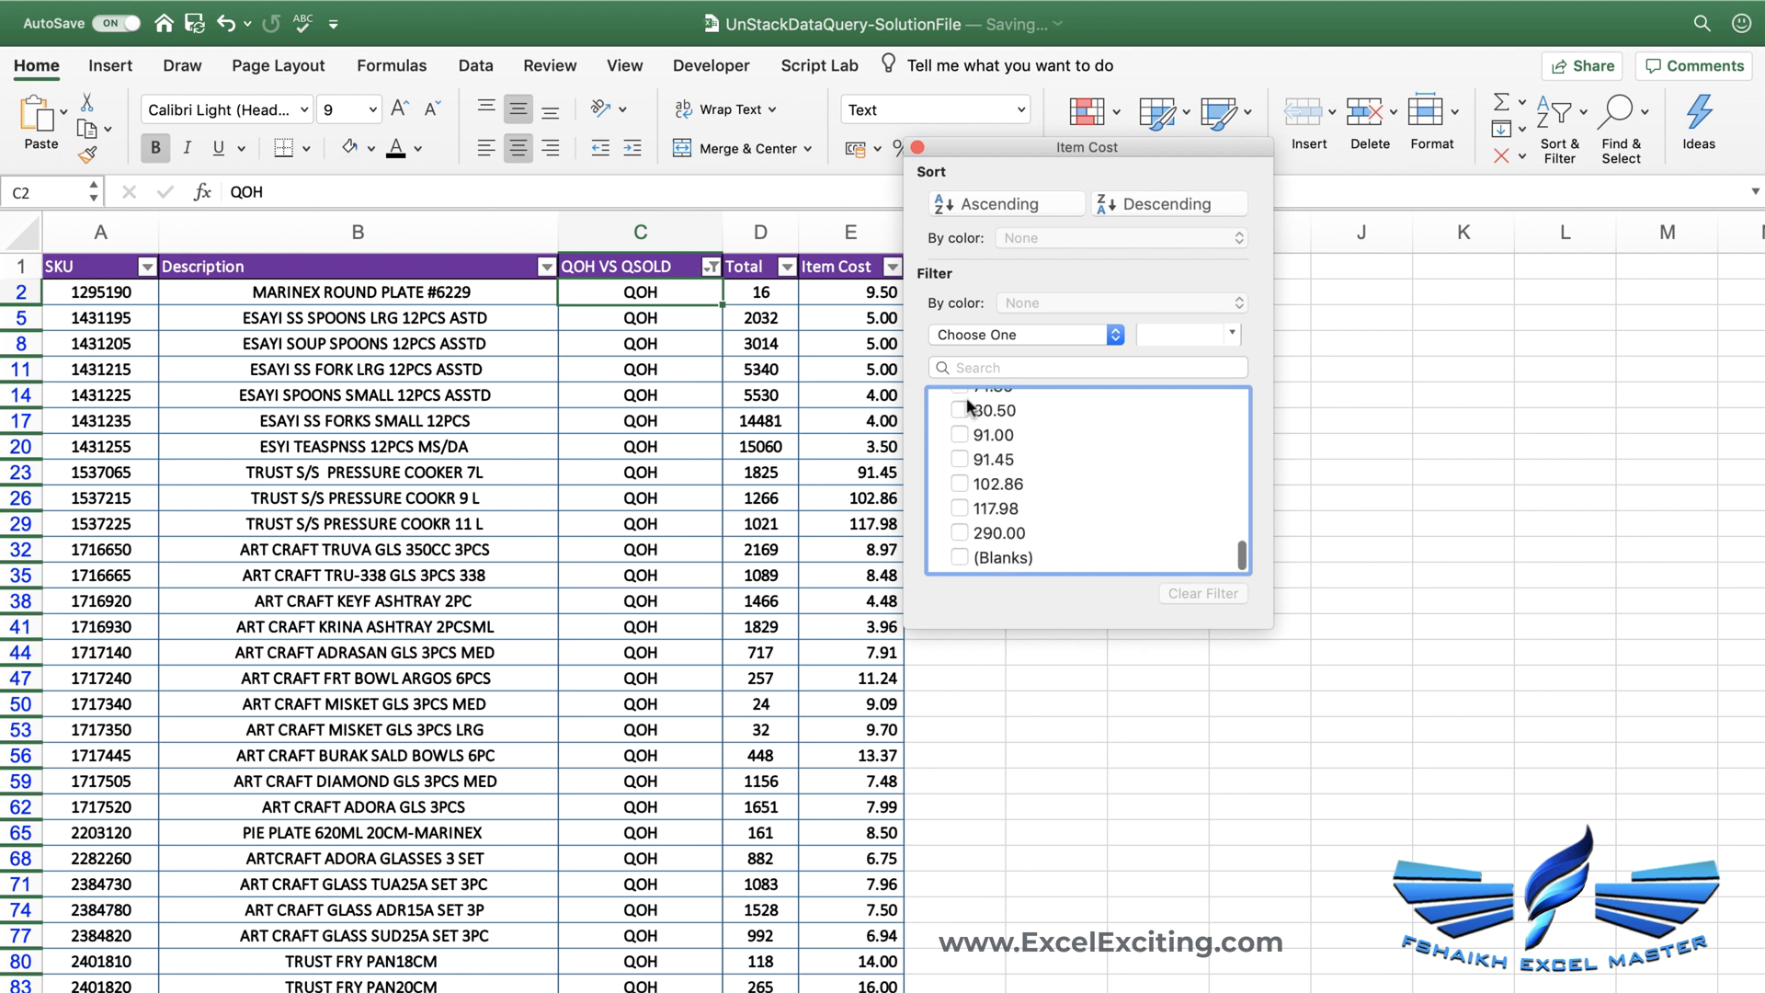
left_click(960, 561)
left_click(832, 661)
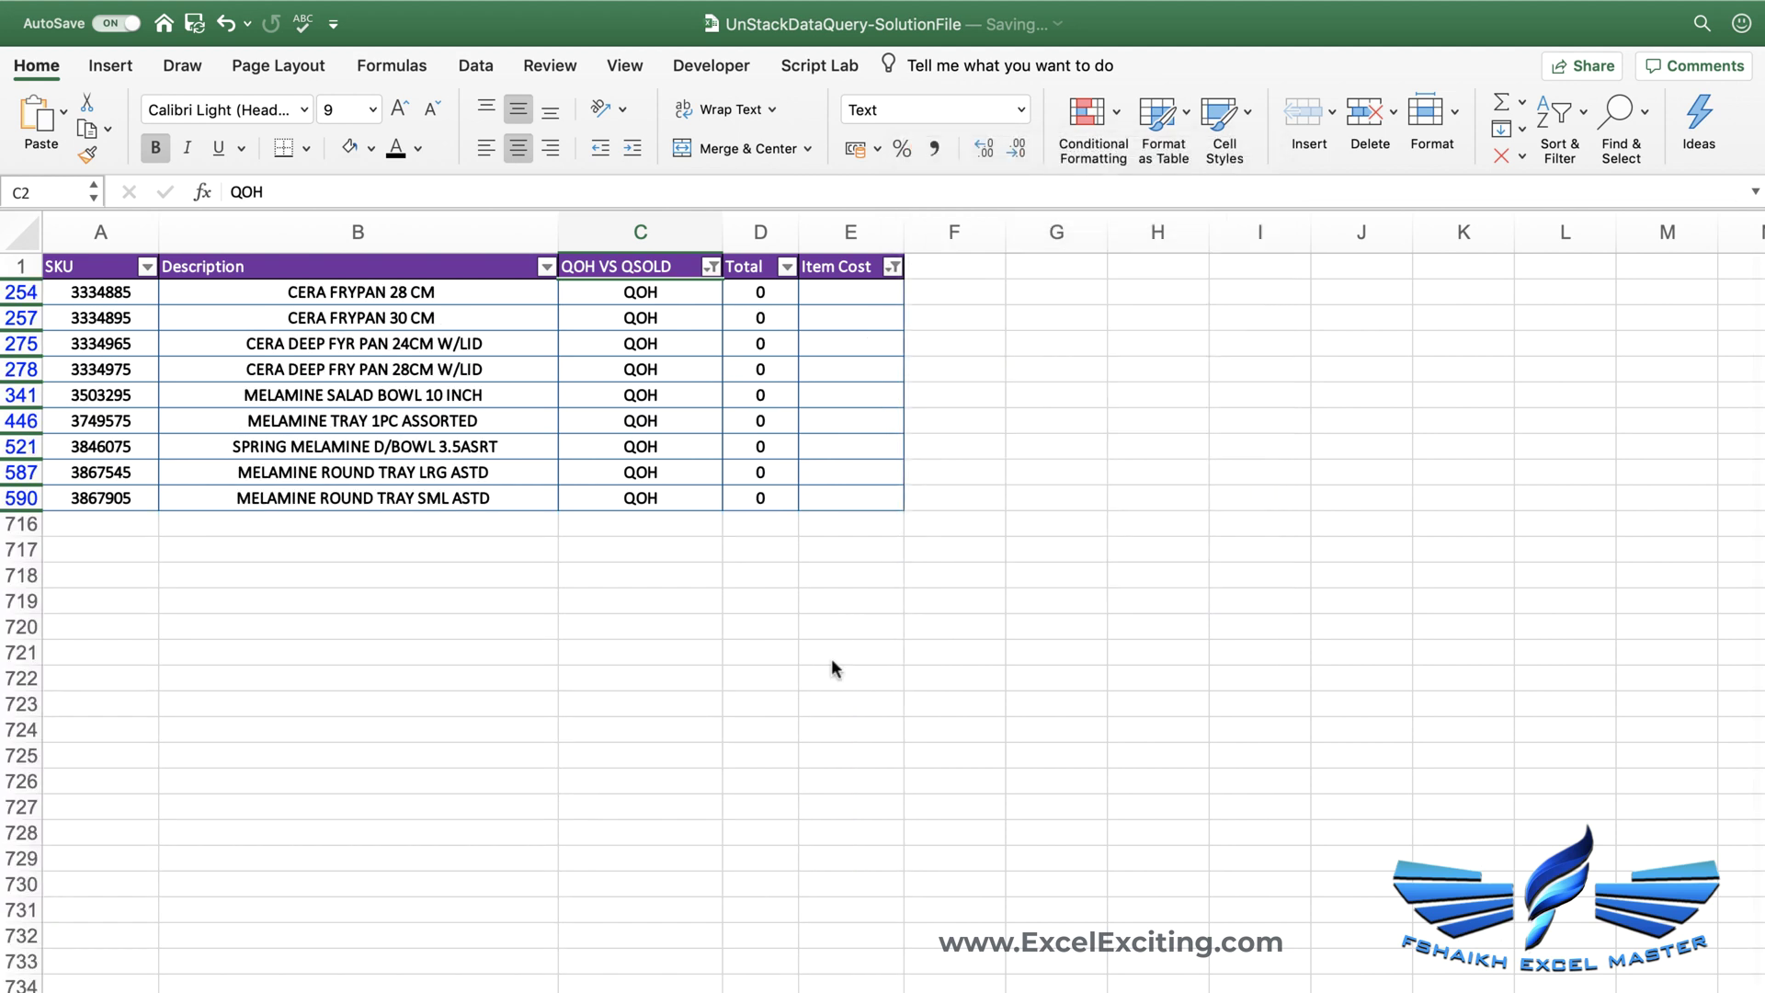
Enter 0 in E254, copy it down the filtered Item Cost cells, and clear the filter
left_click(832, 291)
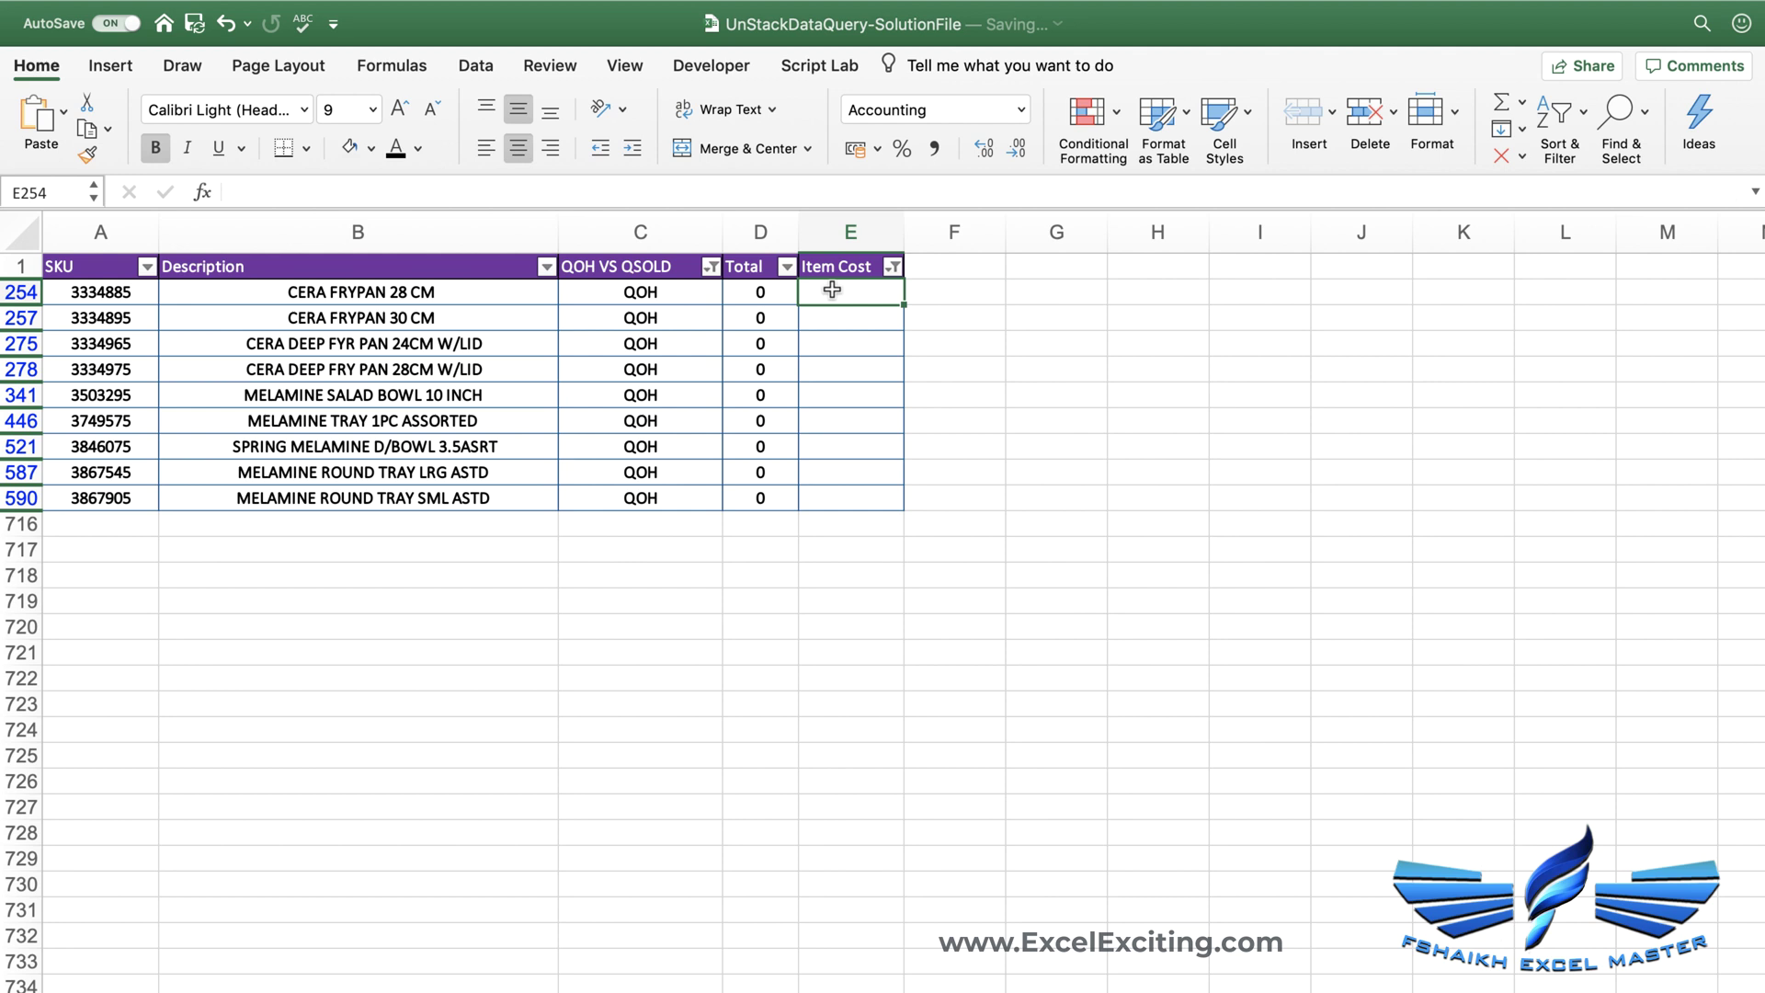
type("0")
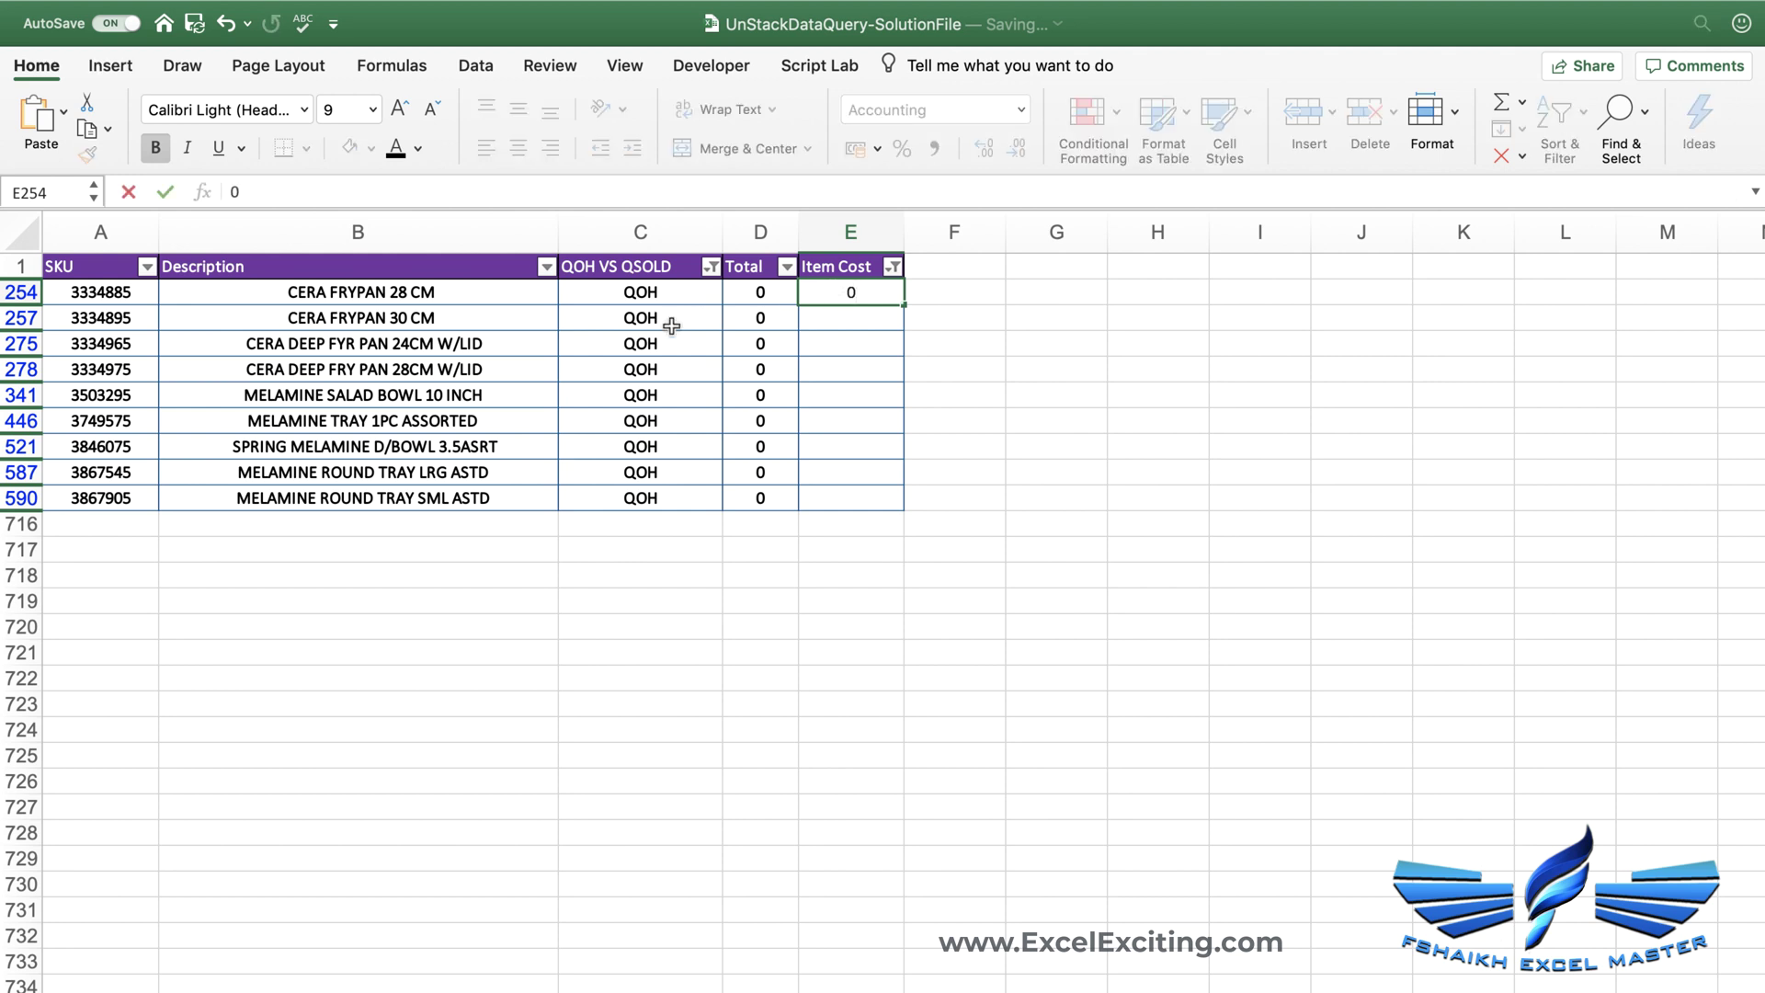
key("Return")
left_click(889, 300)
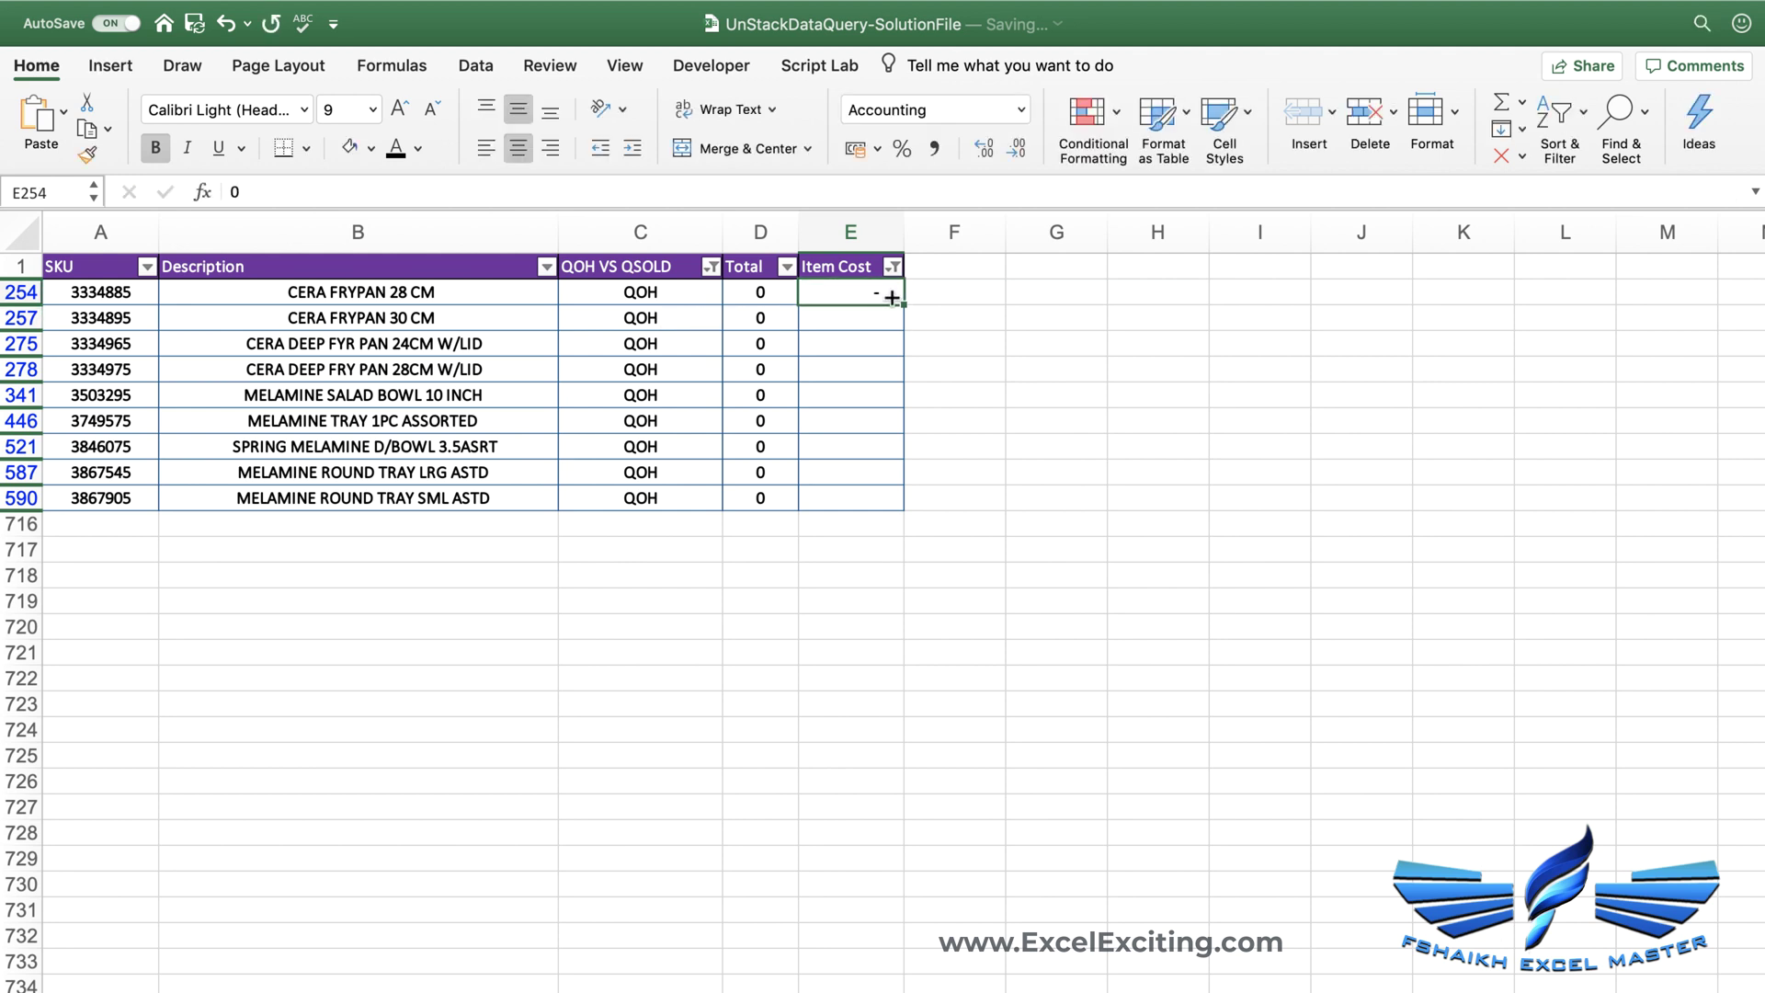
left_click_drag(903, 305, 898, 512)
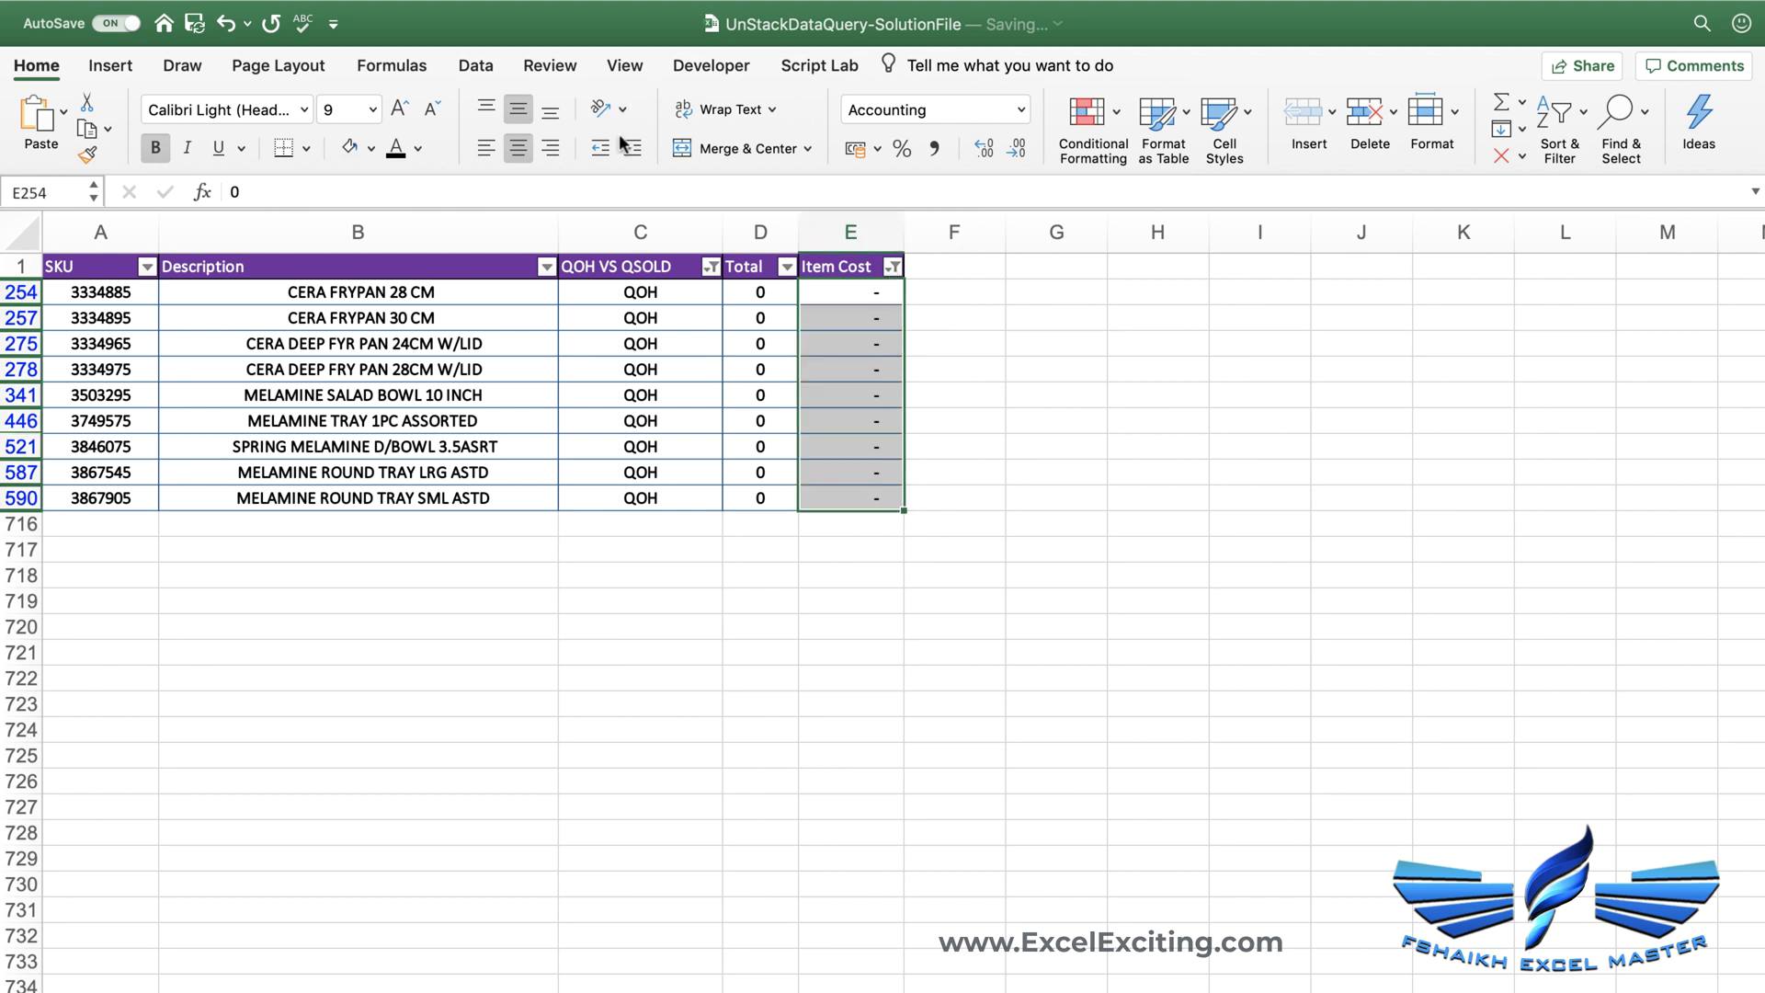
left_click(475, 66)
left_click(809, 102)
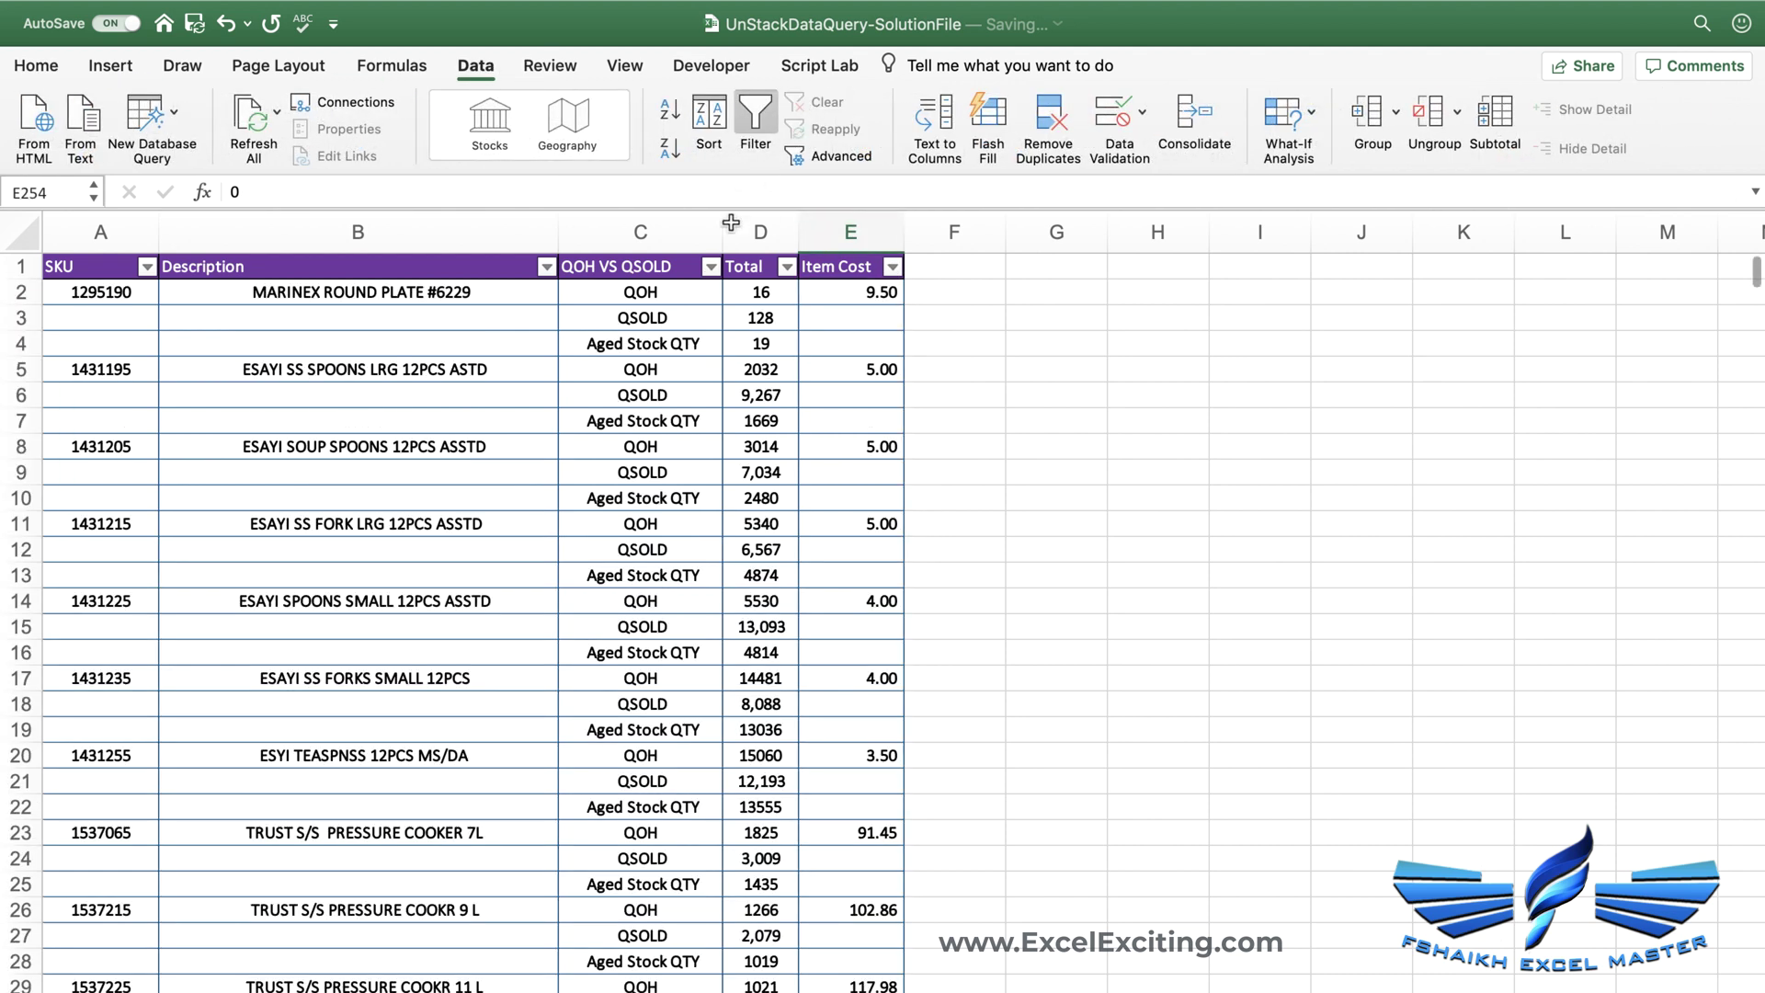
Select all blank cells in the data table using Go To Special > Blanks
left_click(642, 317)
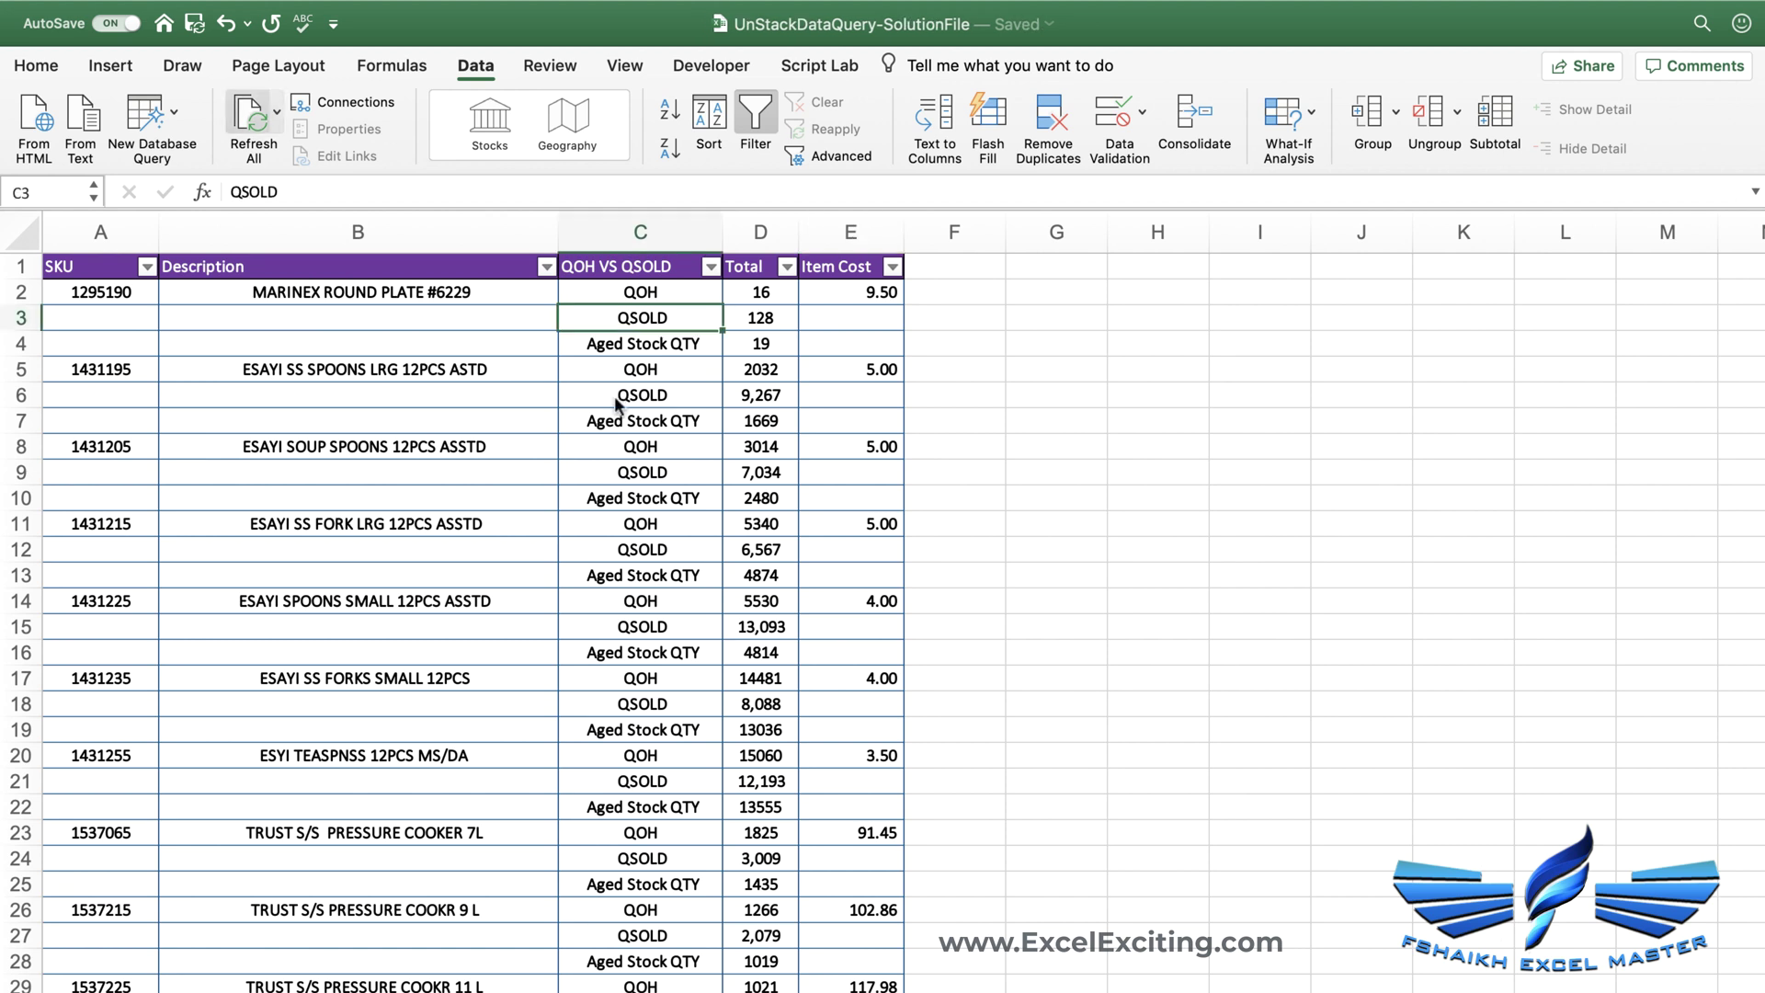
left_click(53, 70)
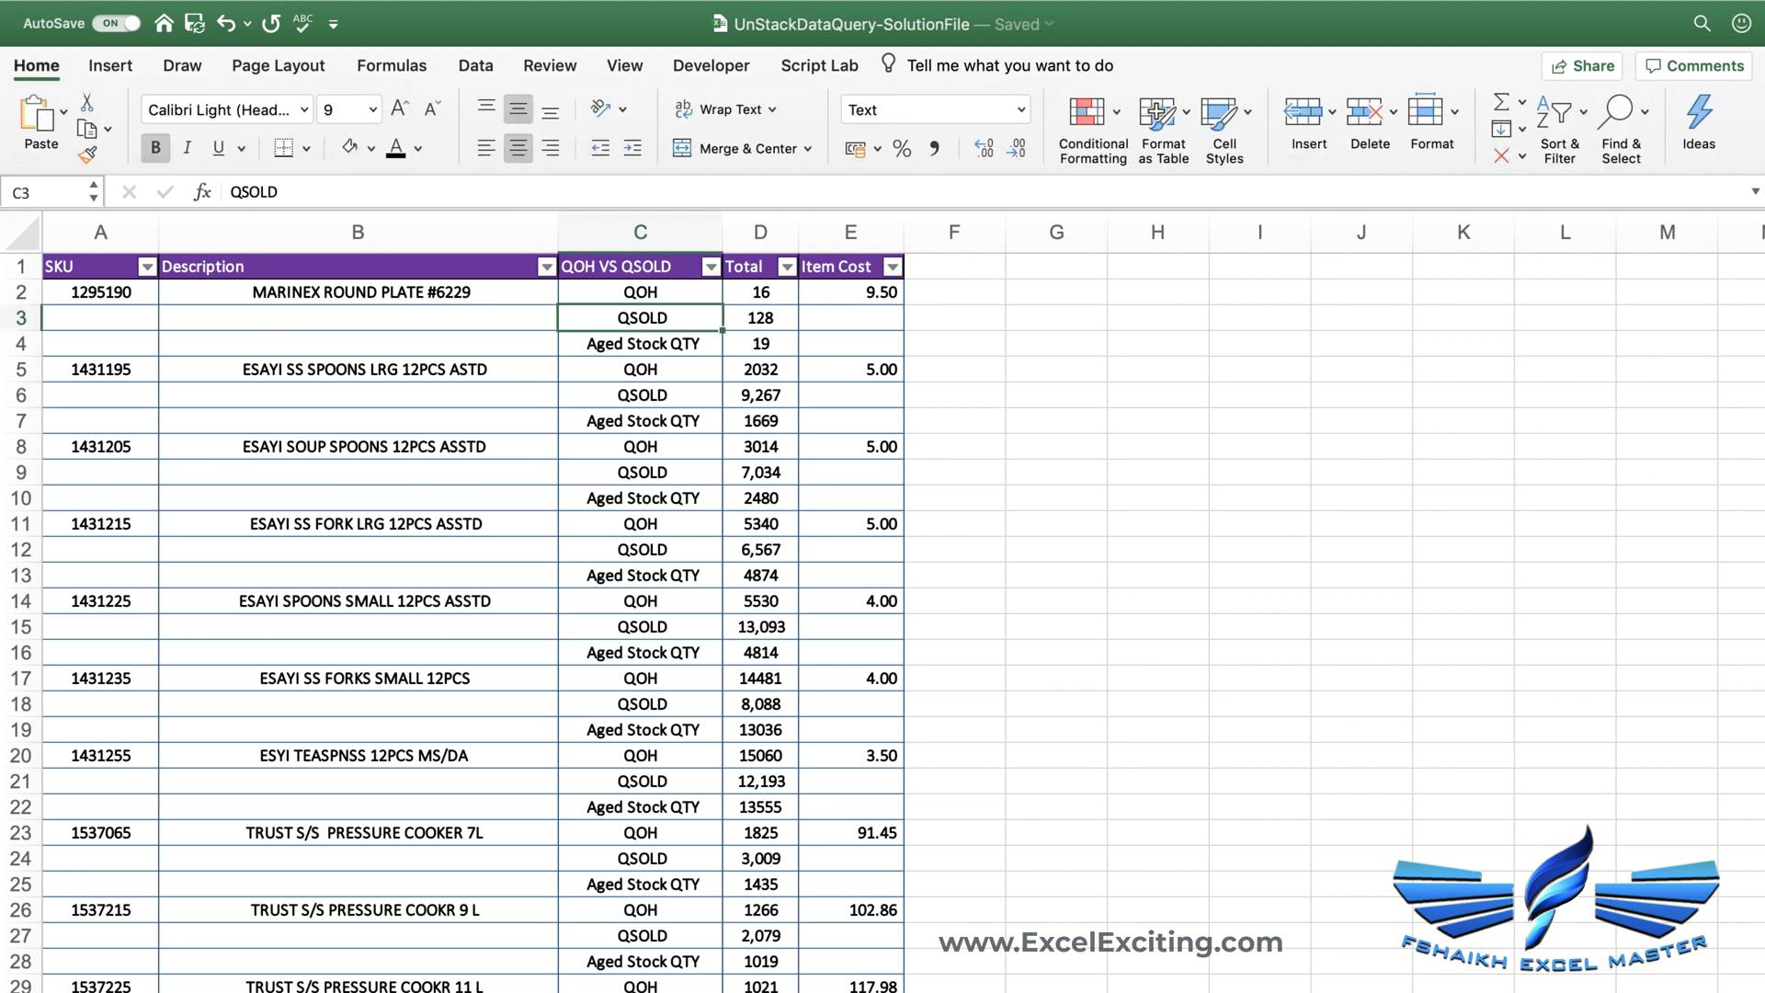
left_click(1632, 124)
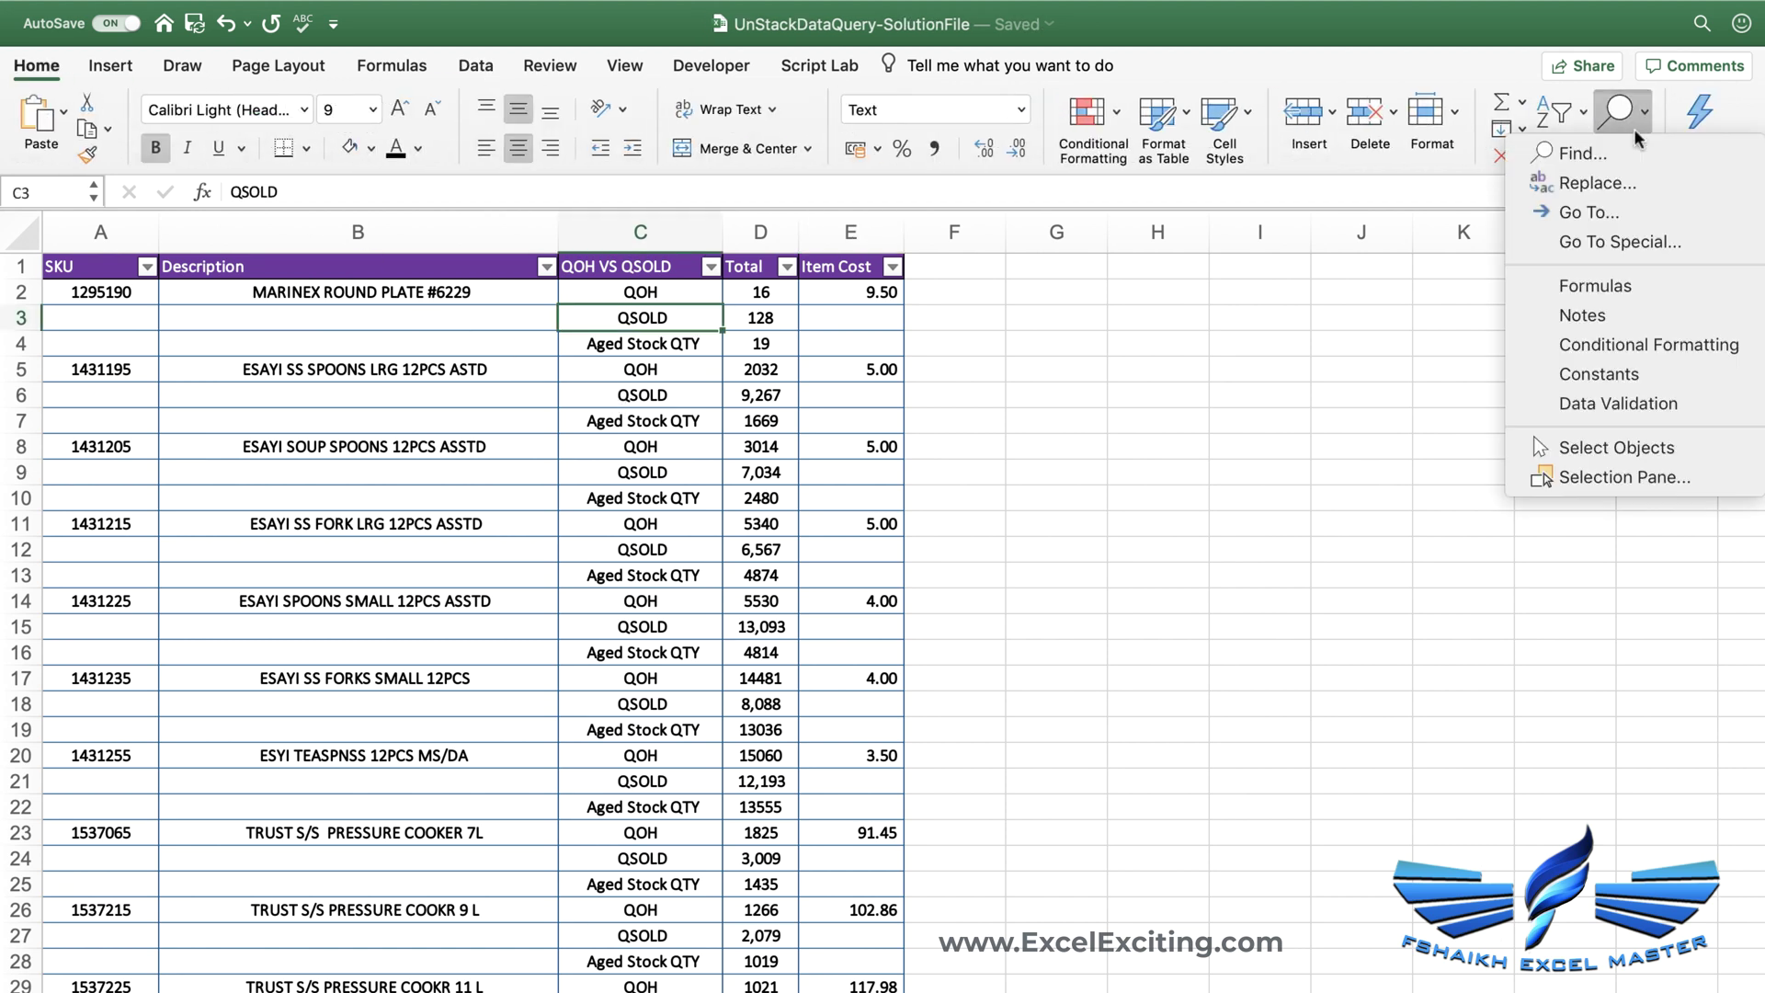
left_click(1632, 213)
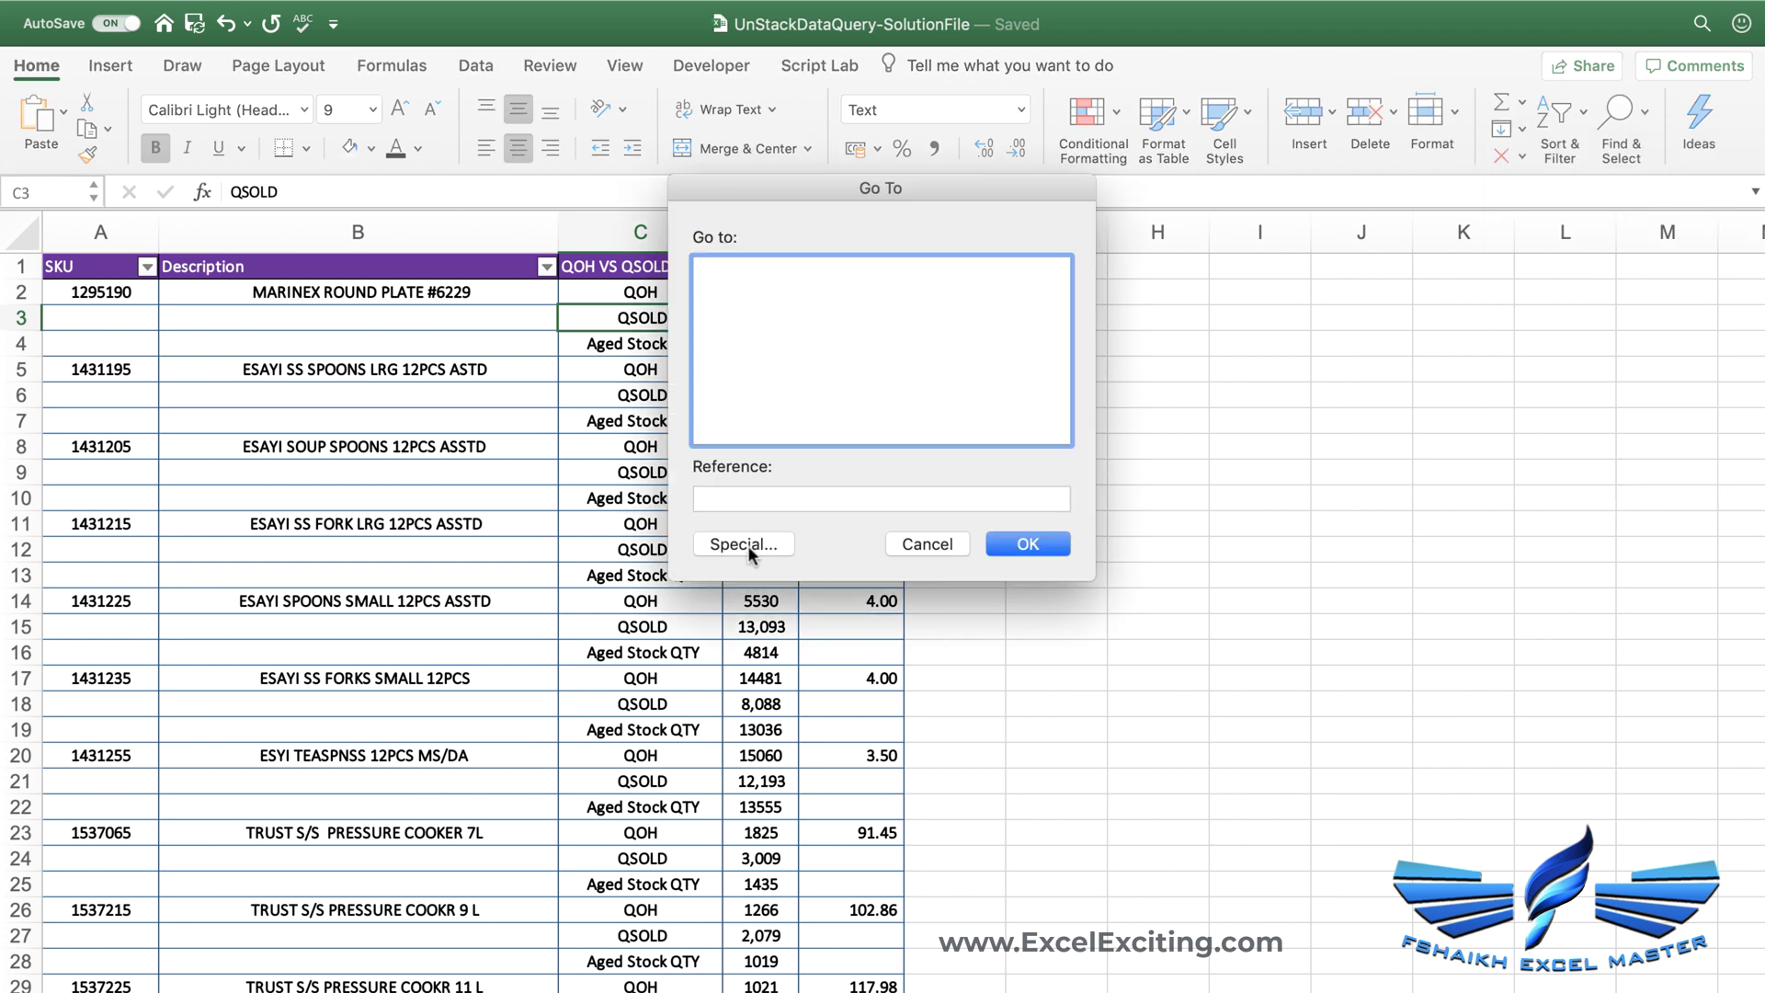
left_click(745, 545)
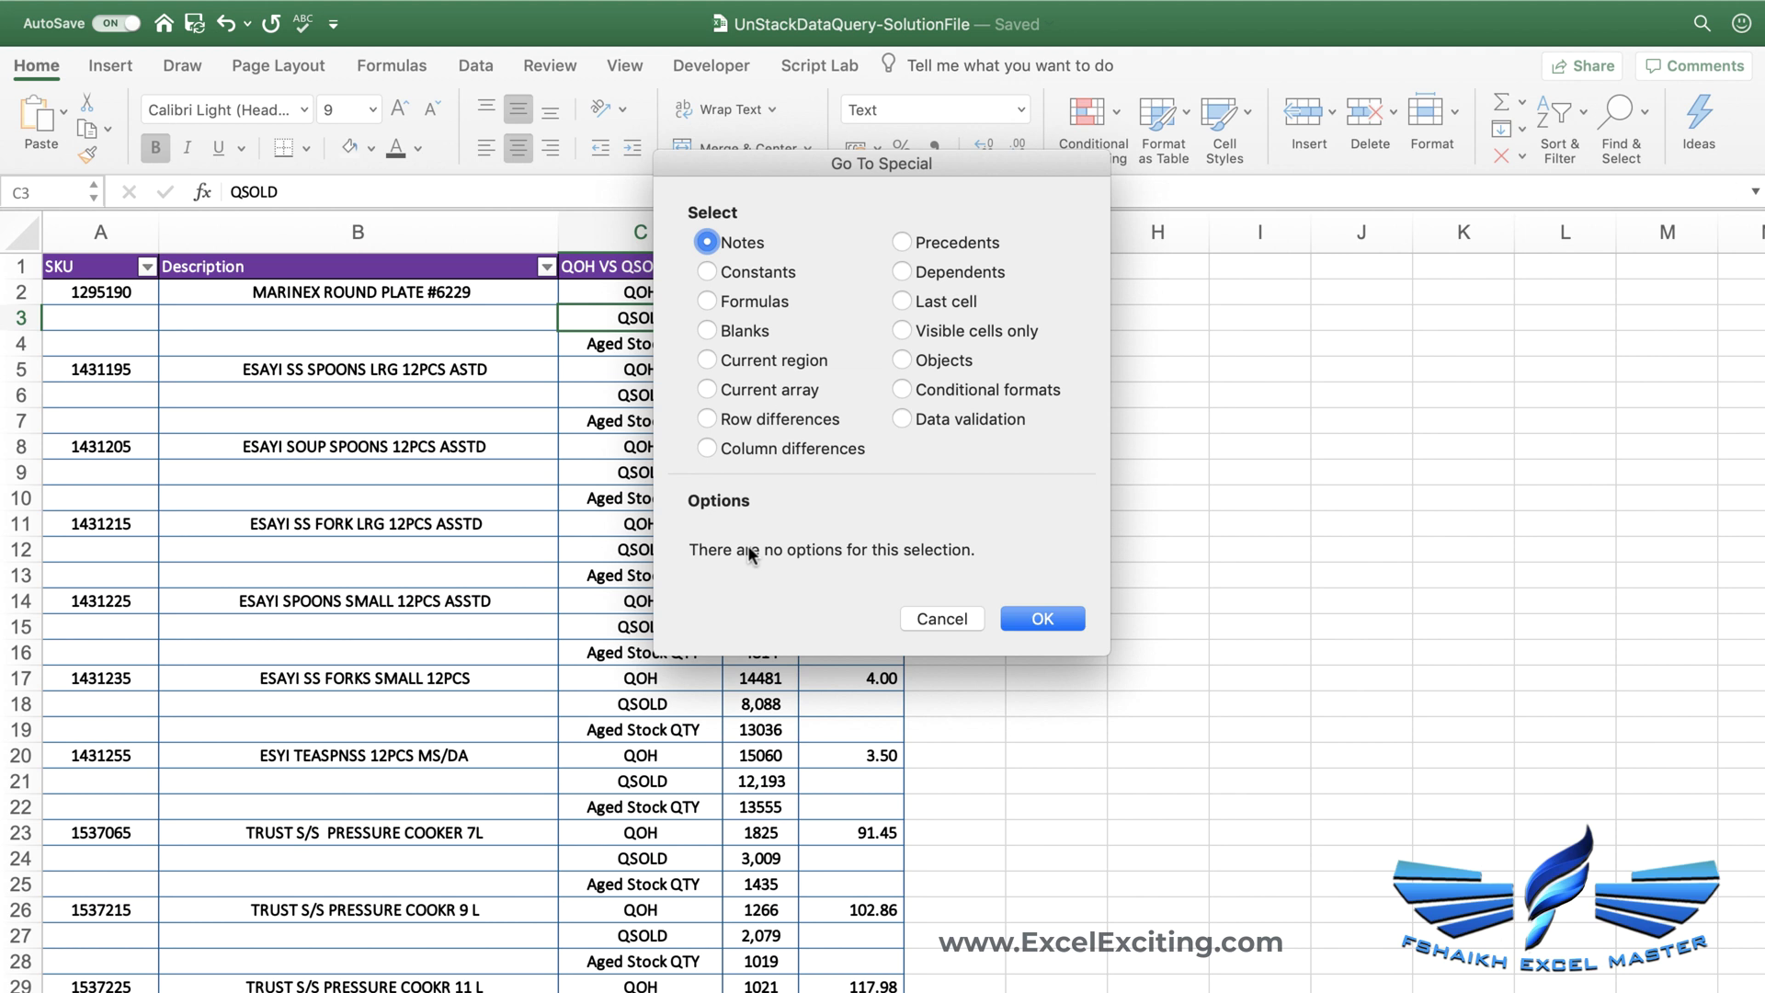
left_click(707, 329)
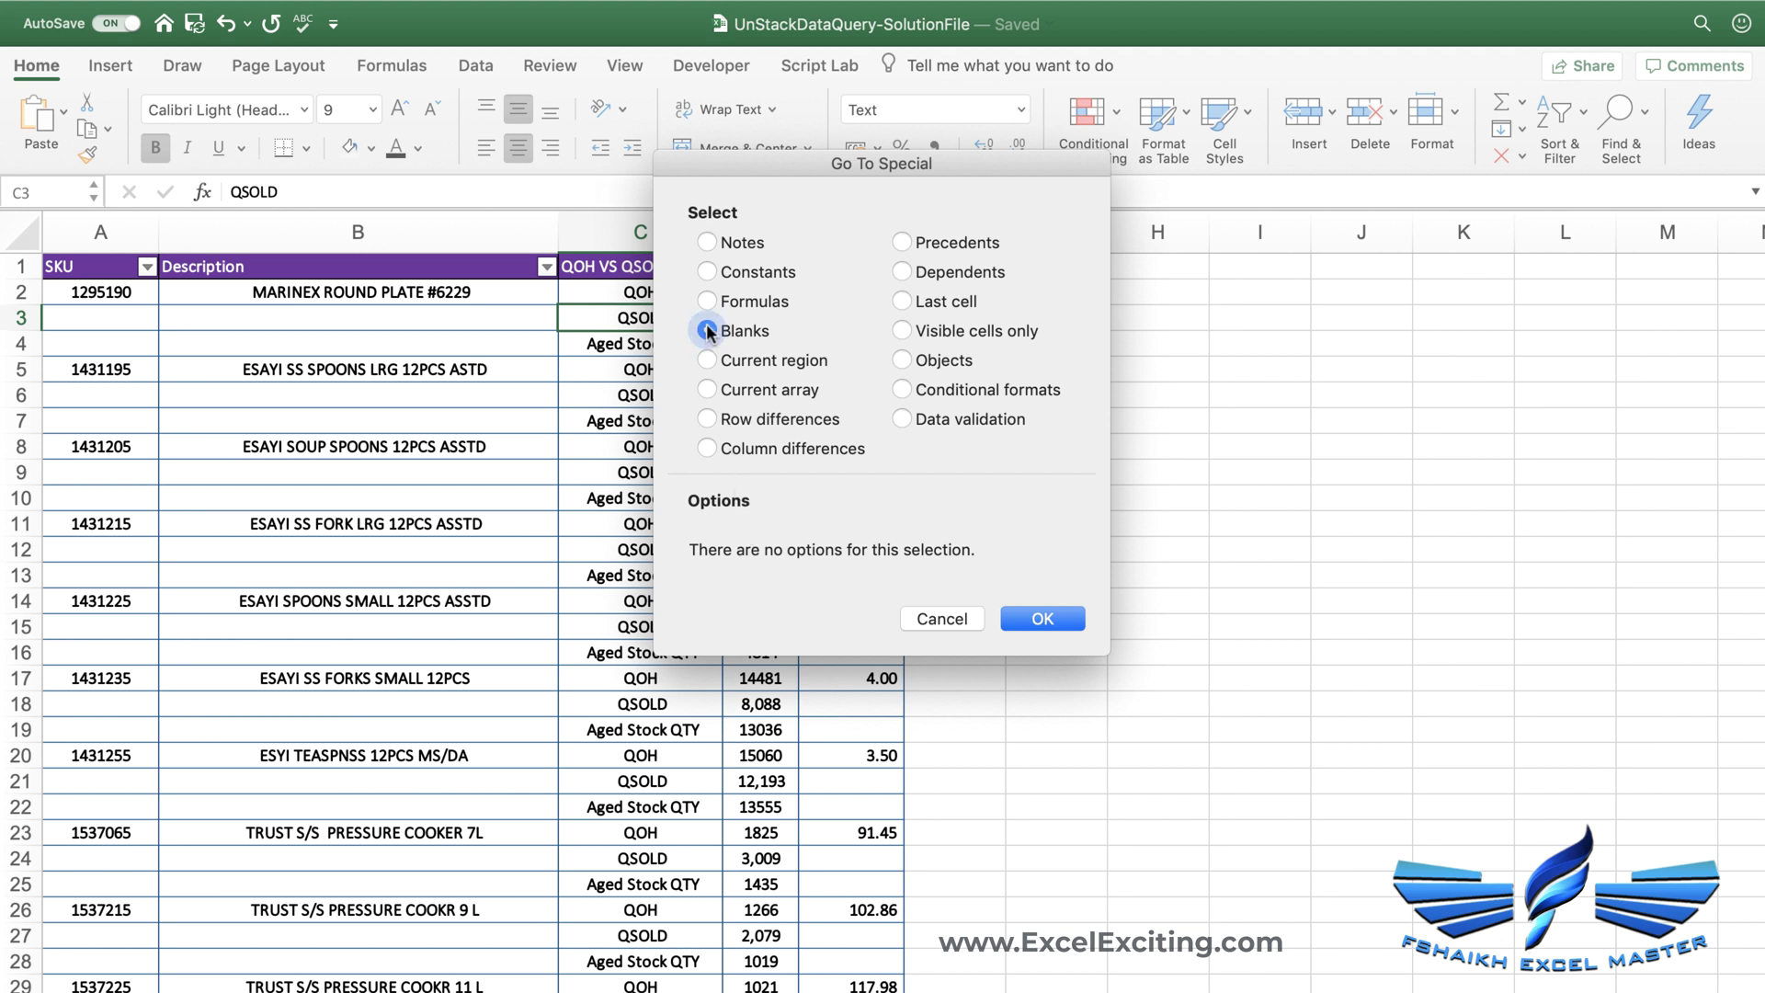
left_click(1041, 619)
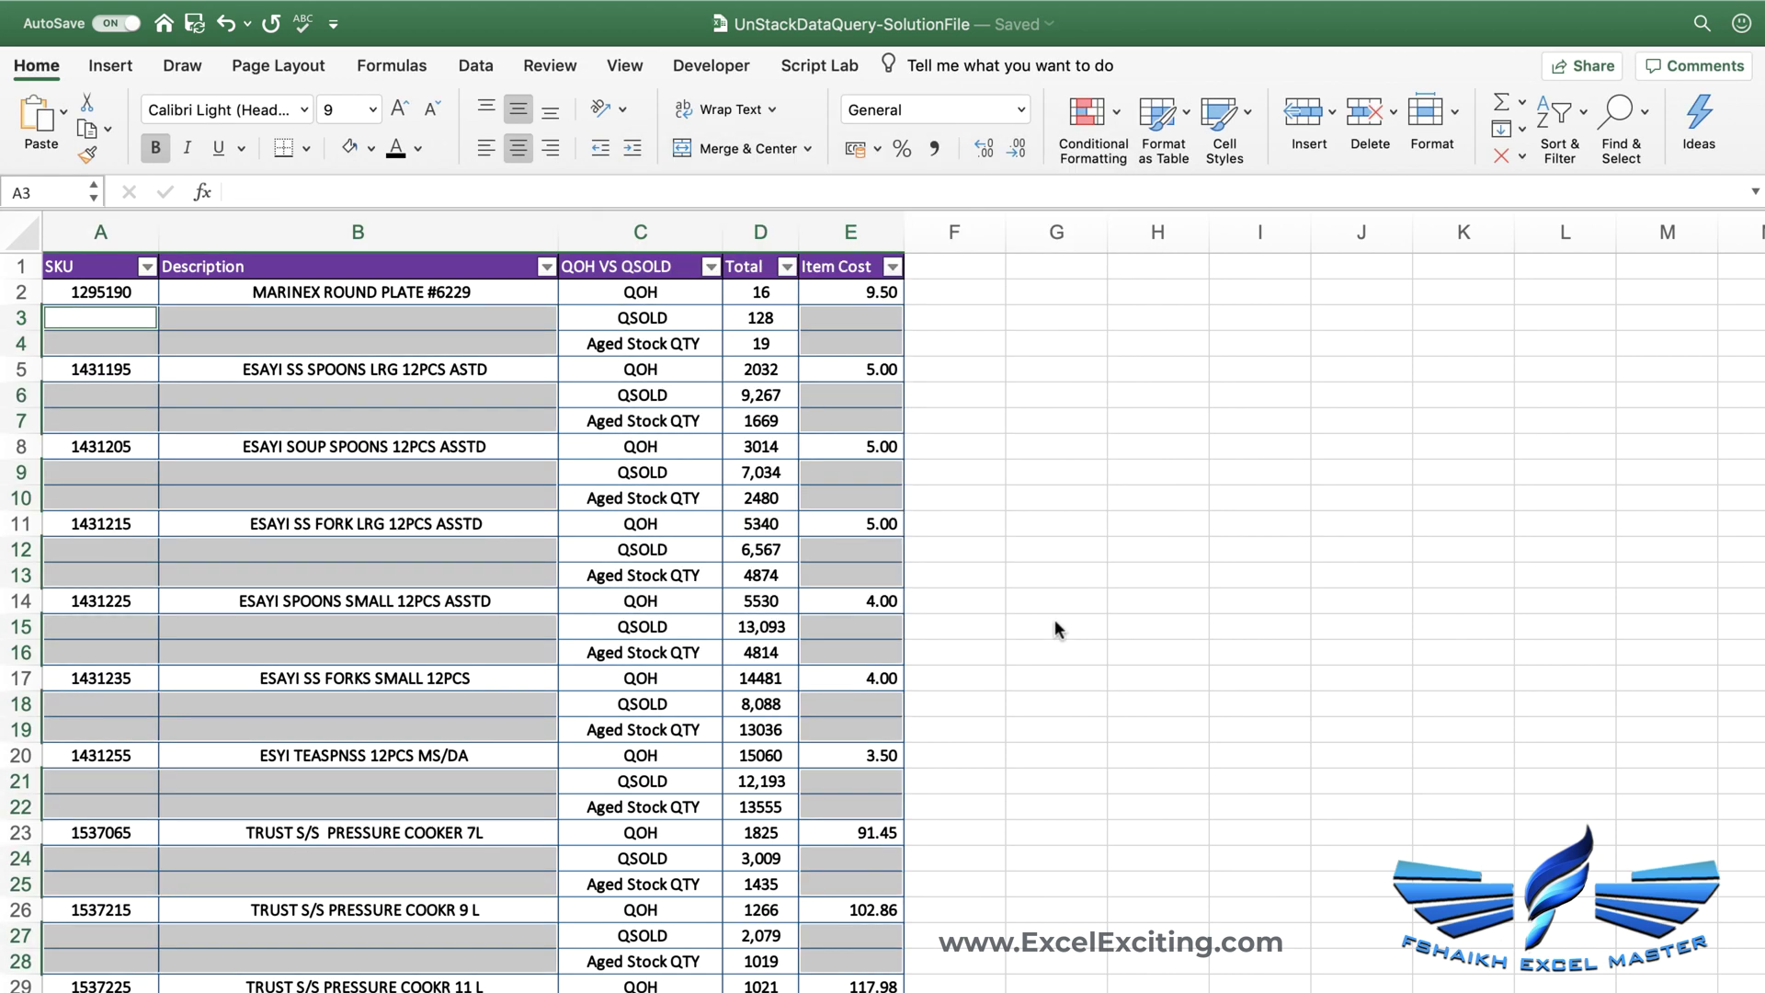
Fill all selected blanks at once with the above-cell formula =A2, then check the results
type("=")
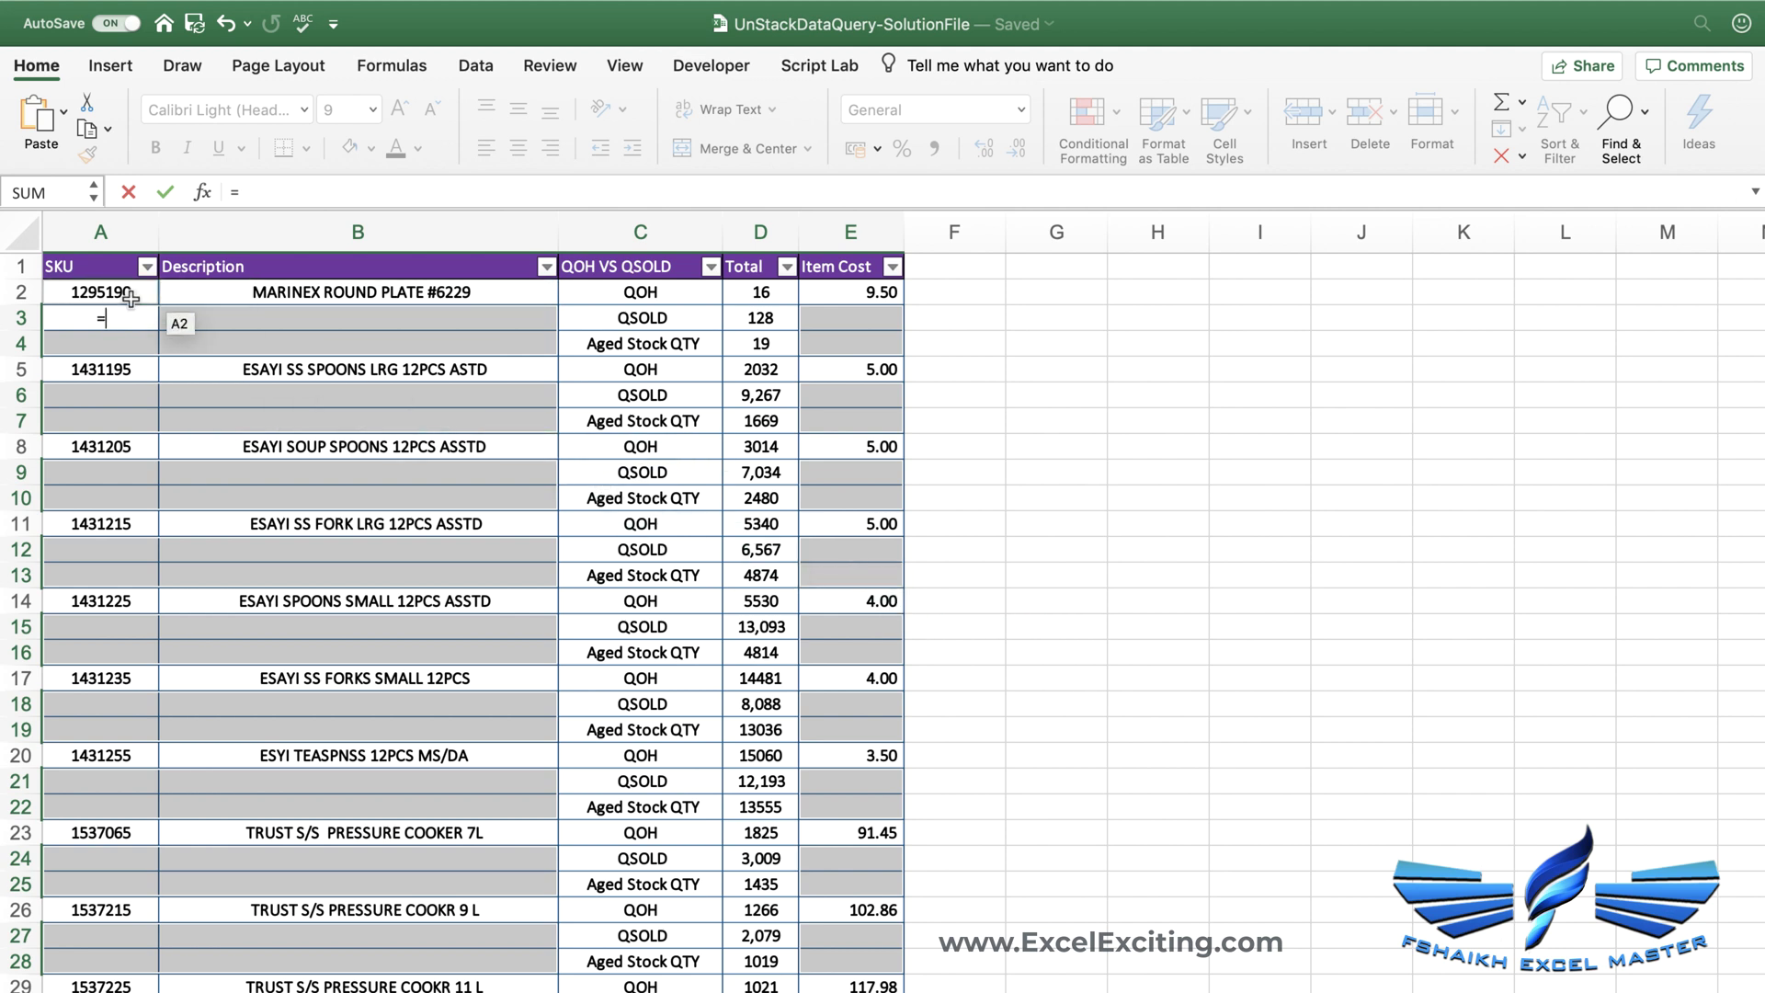
left_click(129, 296)
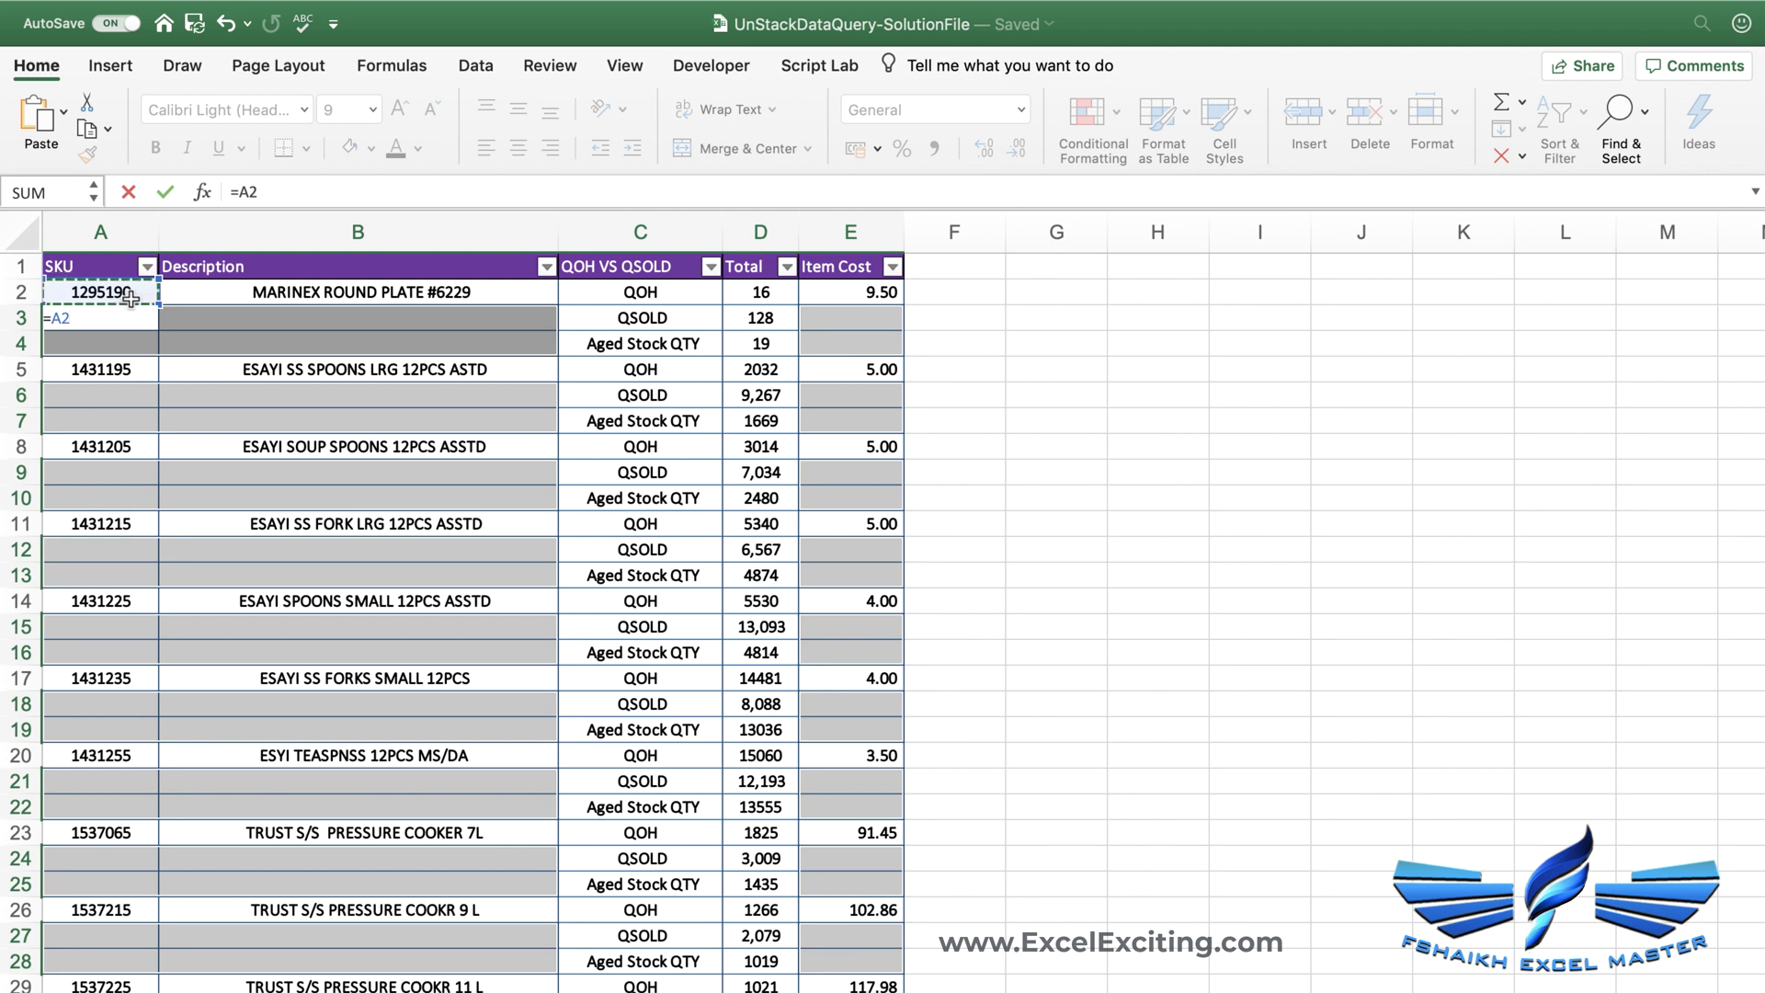
key("ctrl+Return")
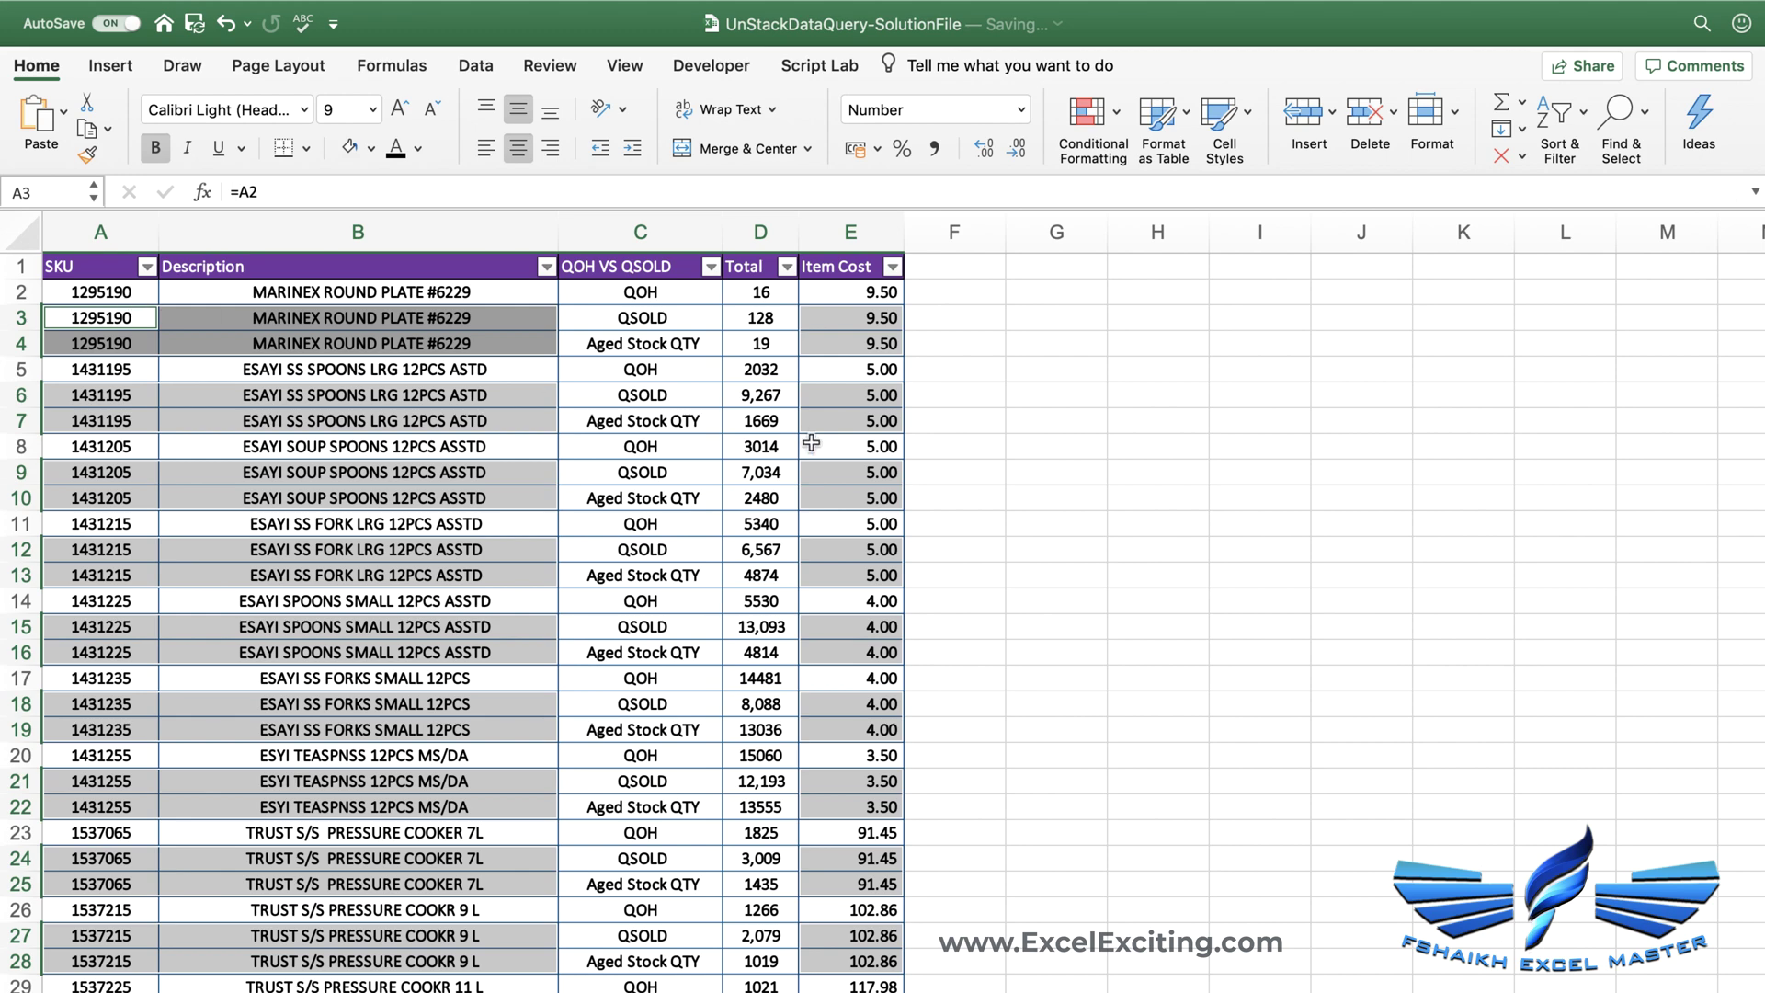
scroll(857, 521, "down", 10)
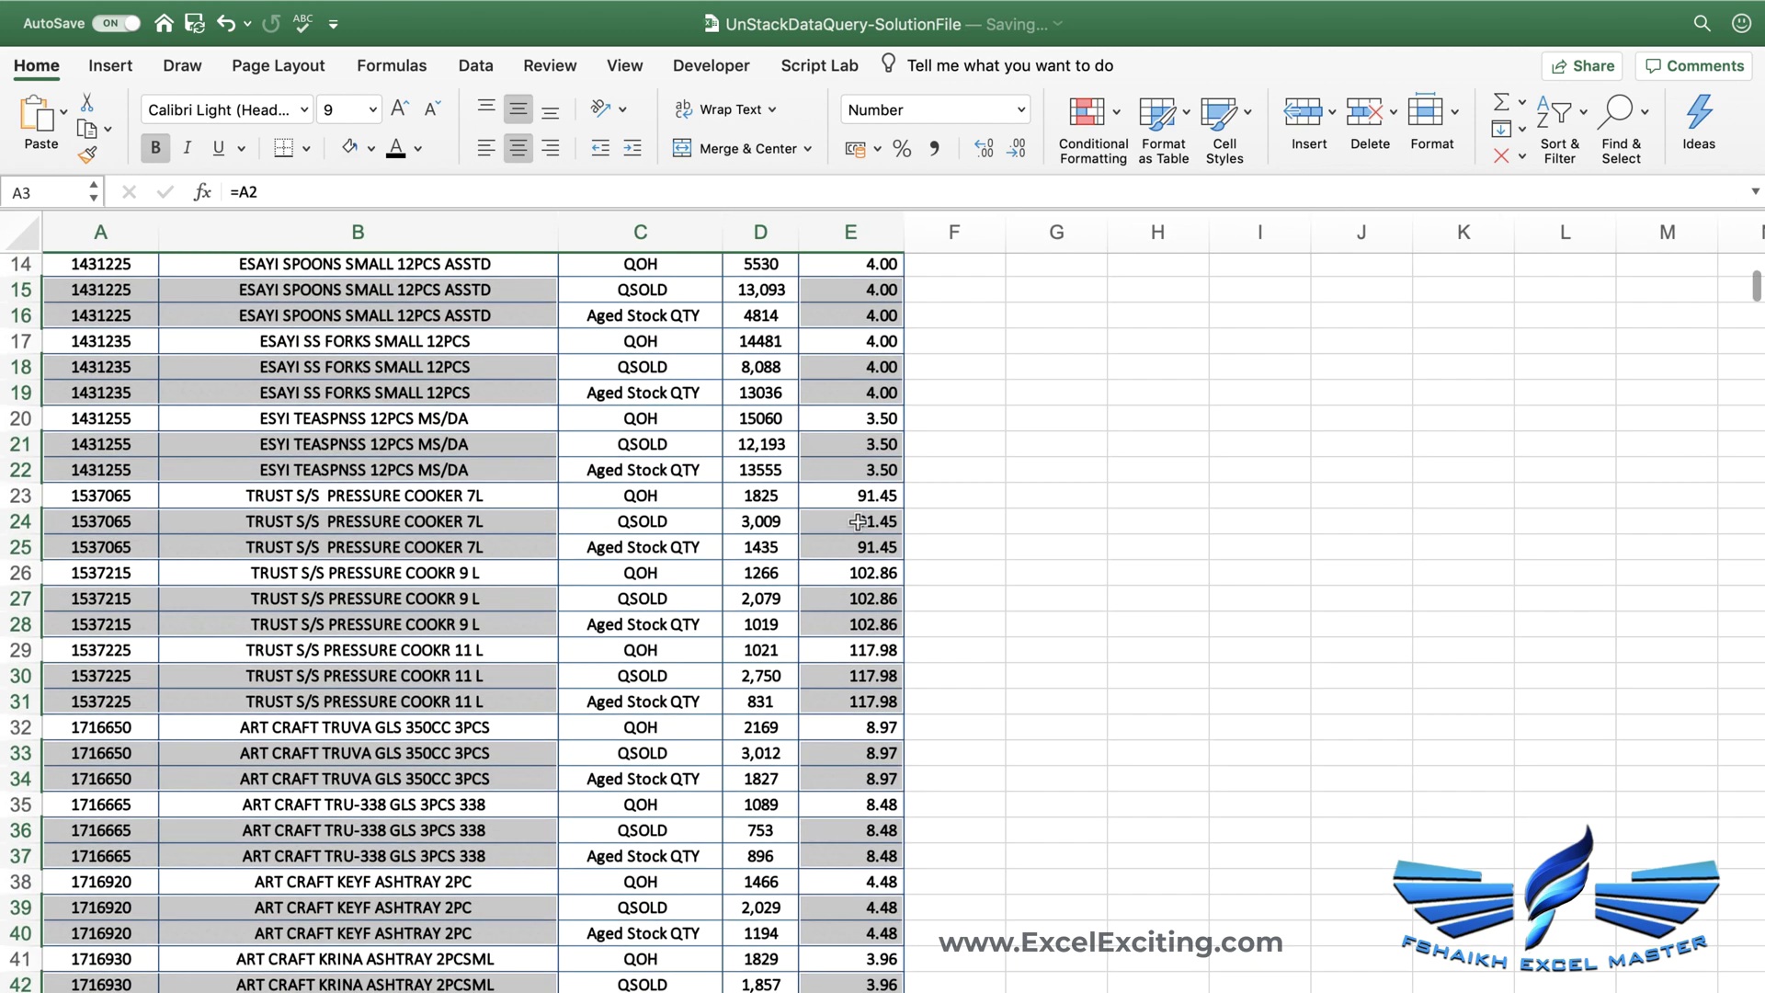
scroll(857, 521, "down", 4)
scroll(844, 572, "down", 7)
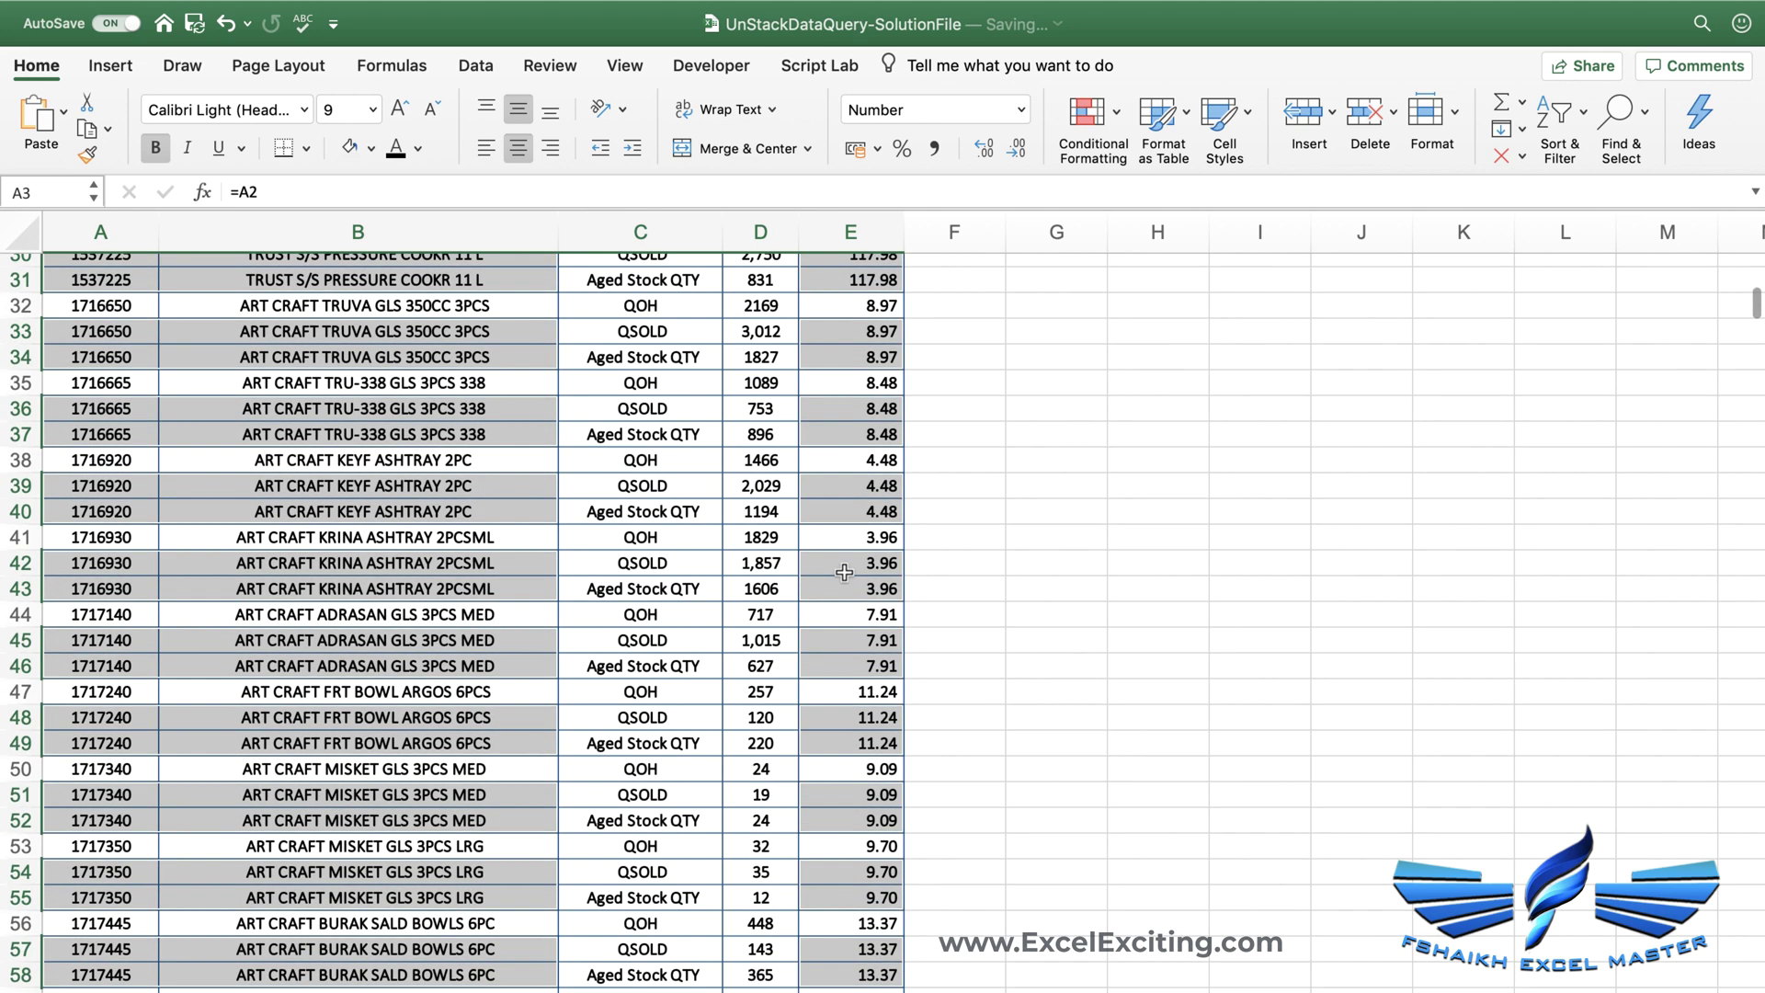
scroll(843, 571, "down", 1)
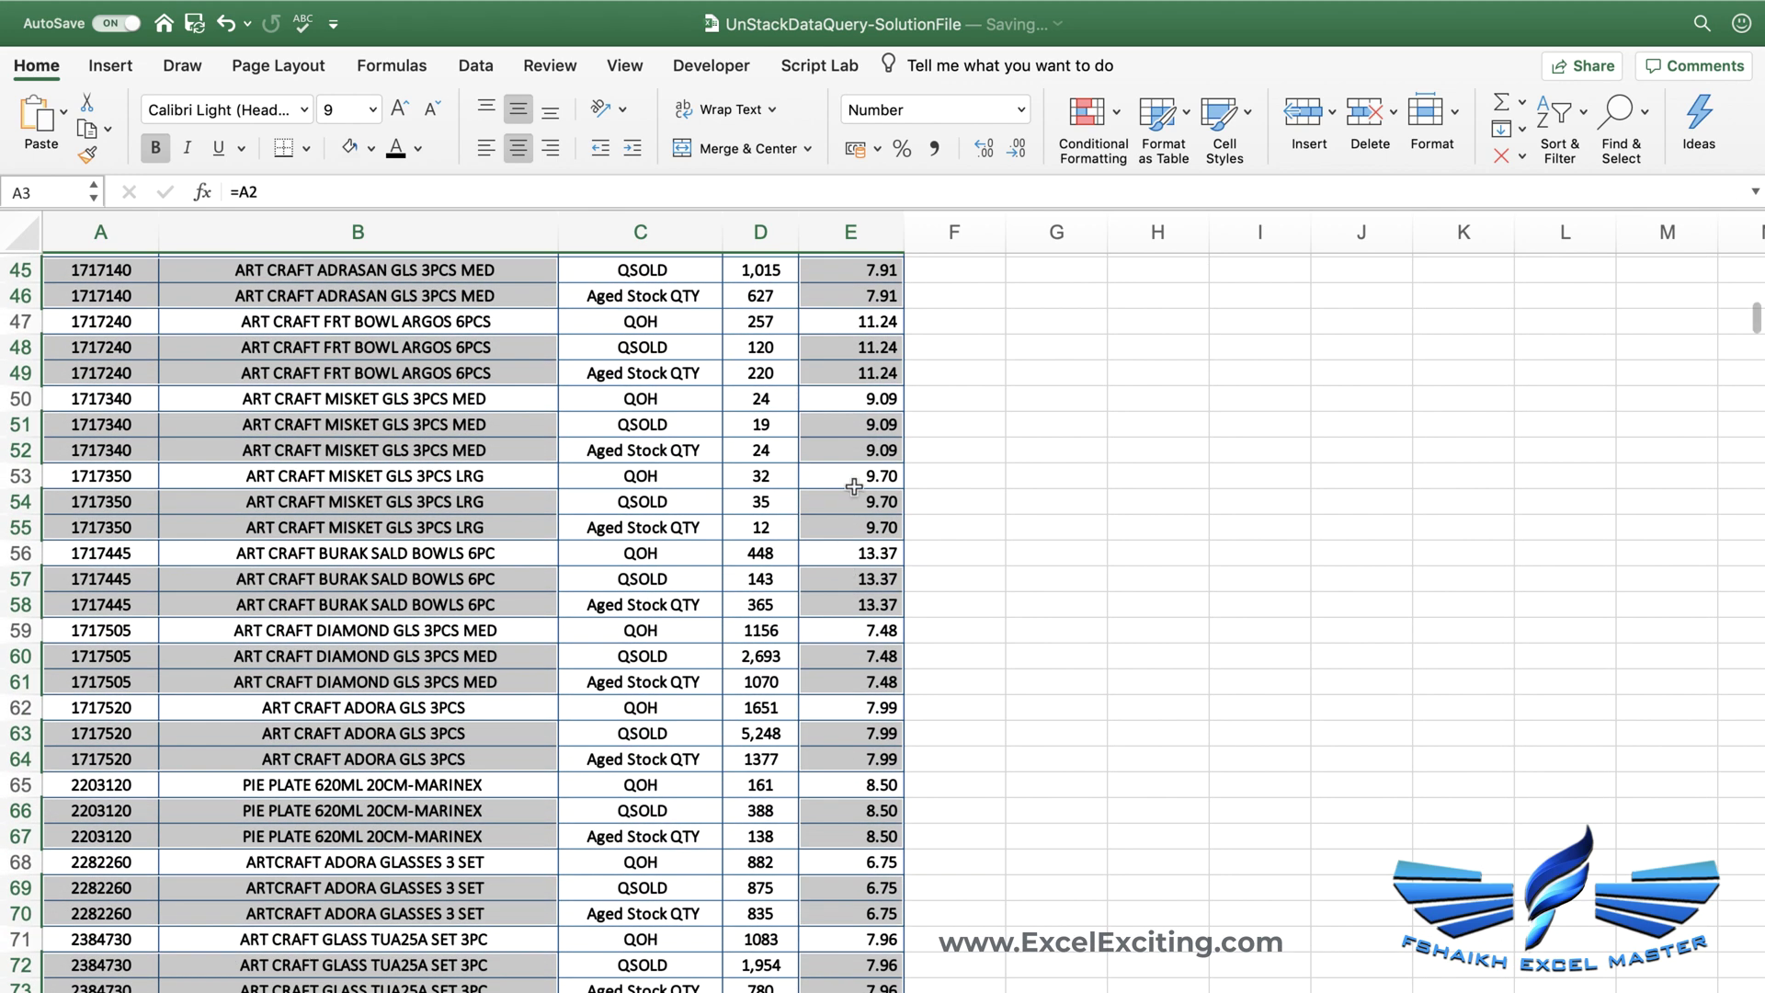
scroll(854, 486, "up", 20)
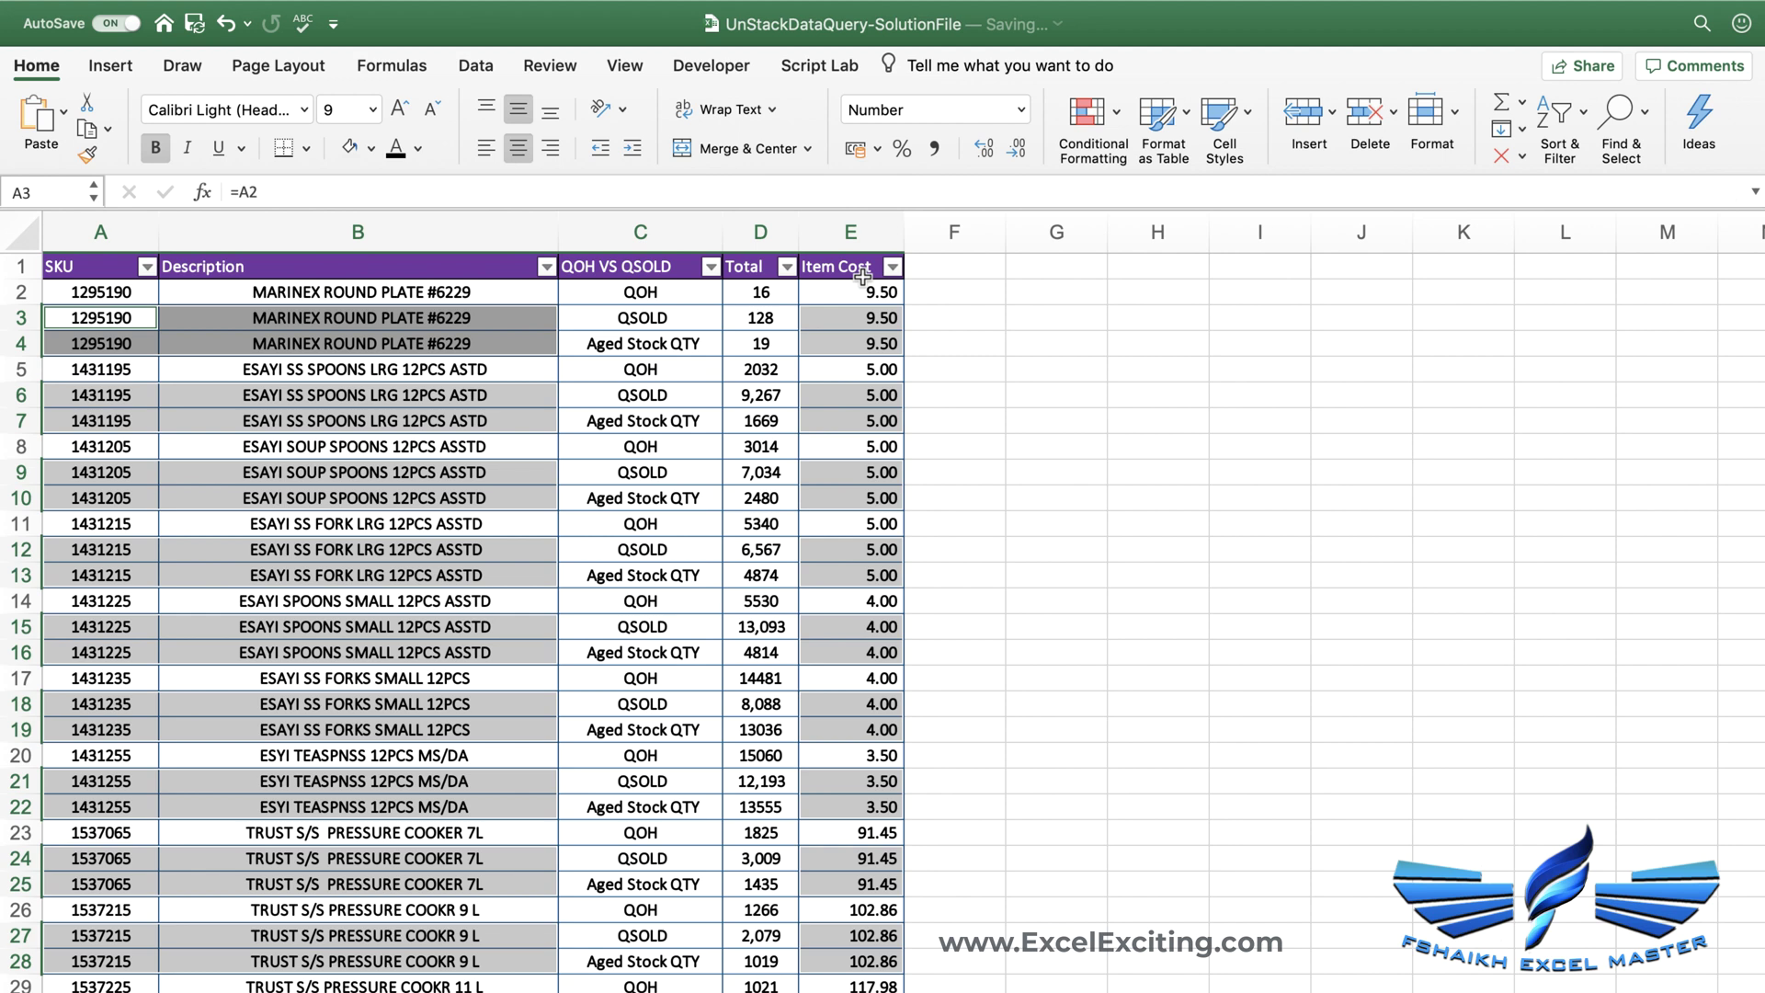
Convert the data range into a table with headers and rename it mytbl
left_click(126, 291)
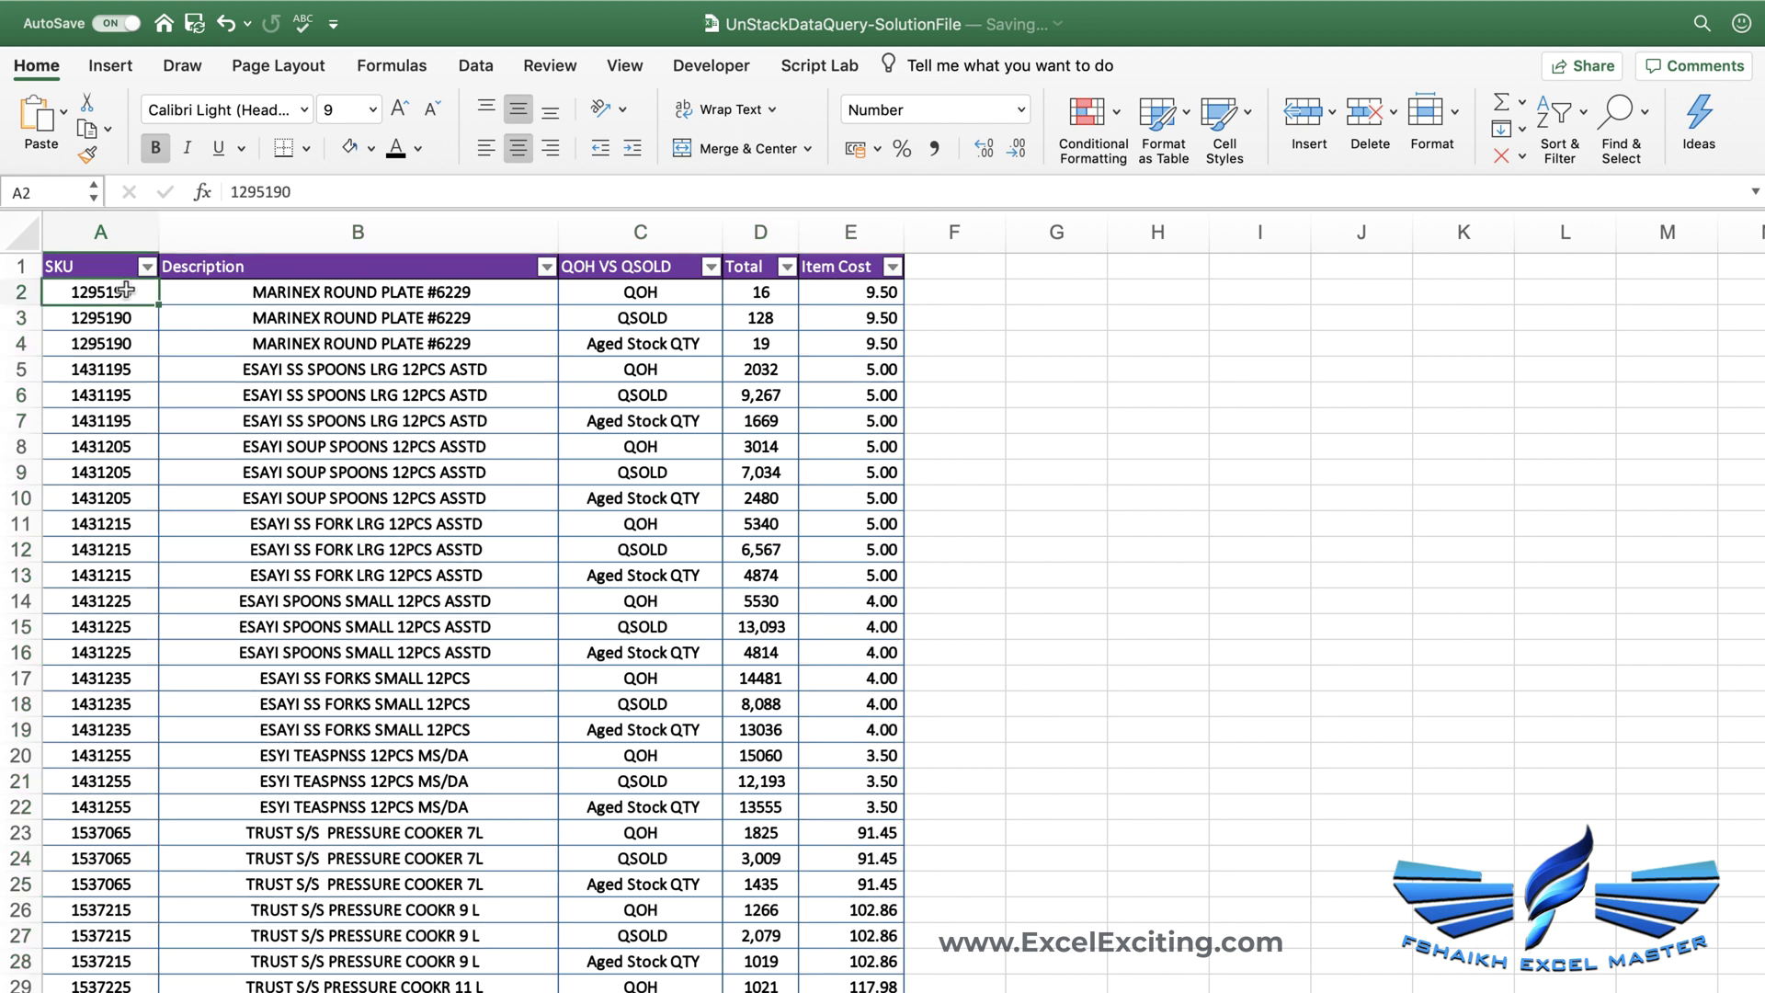
key("ctrl+t")
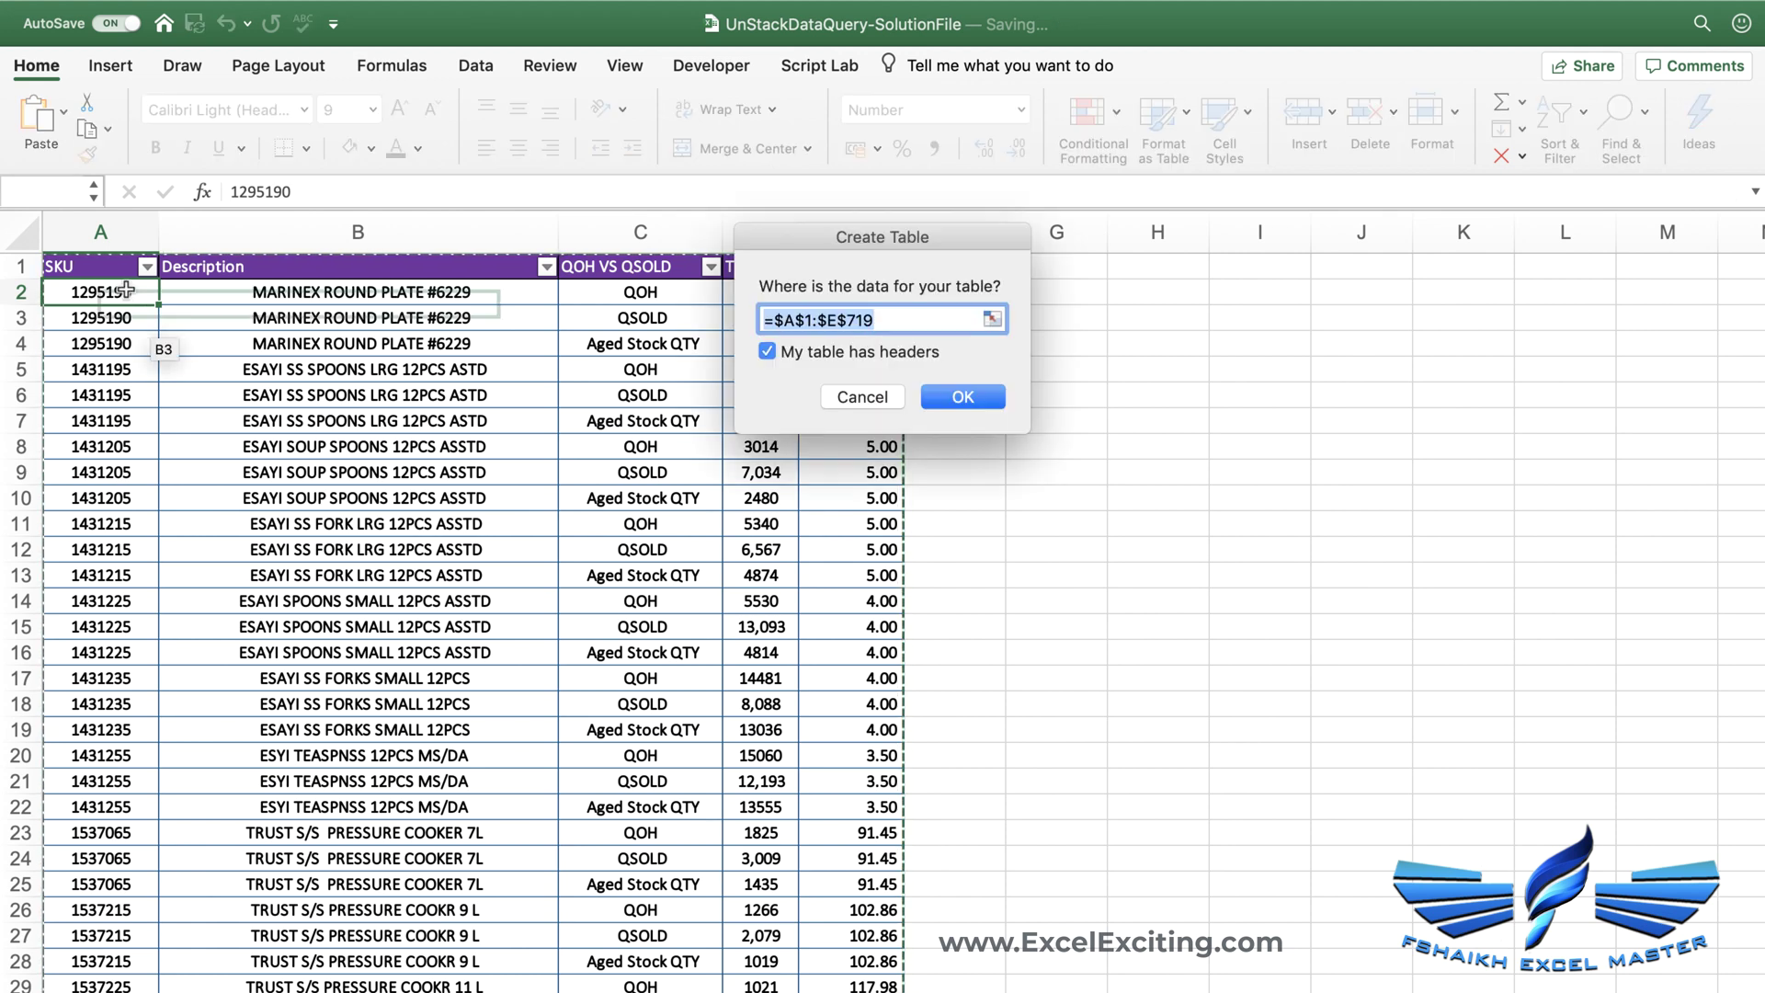
left_click(965, 399)
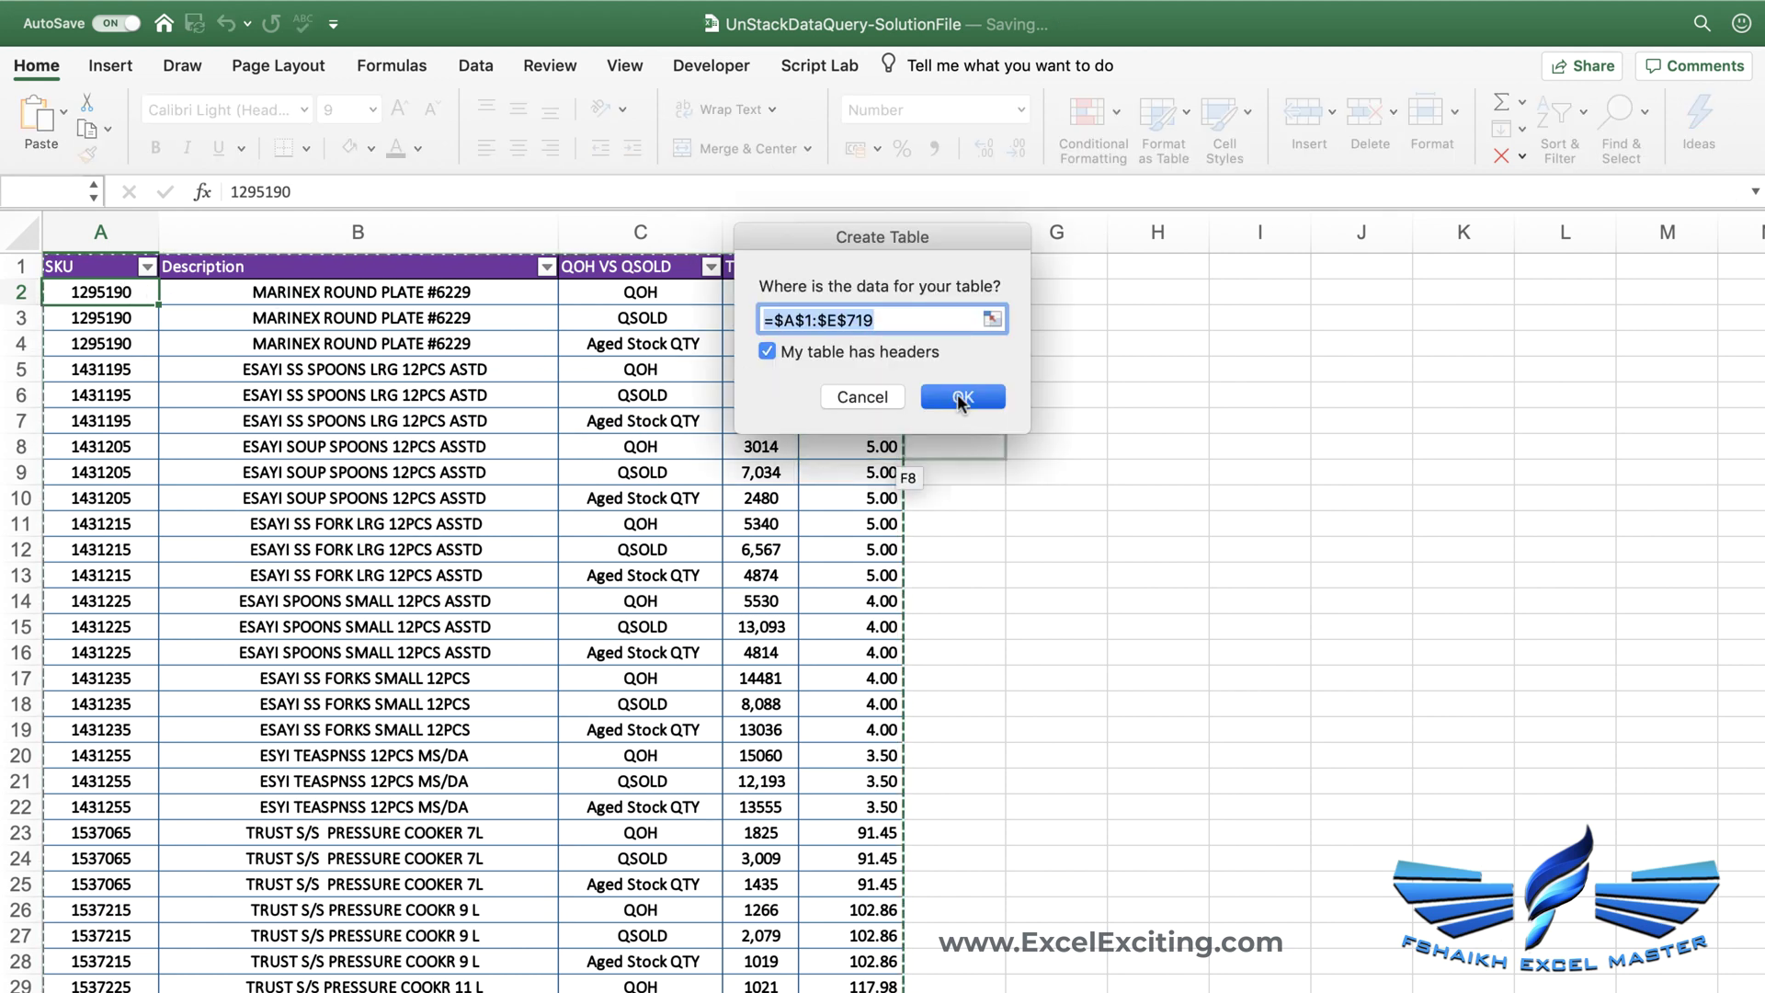
left_click(94, 145)
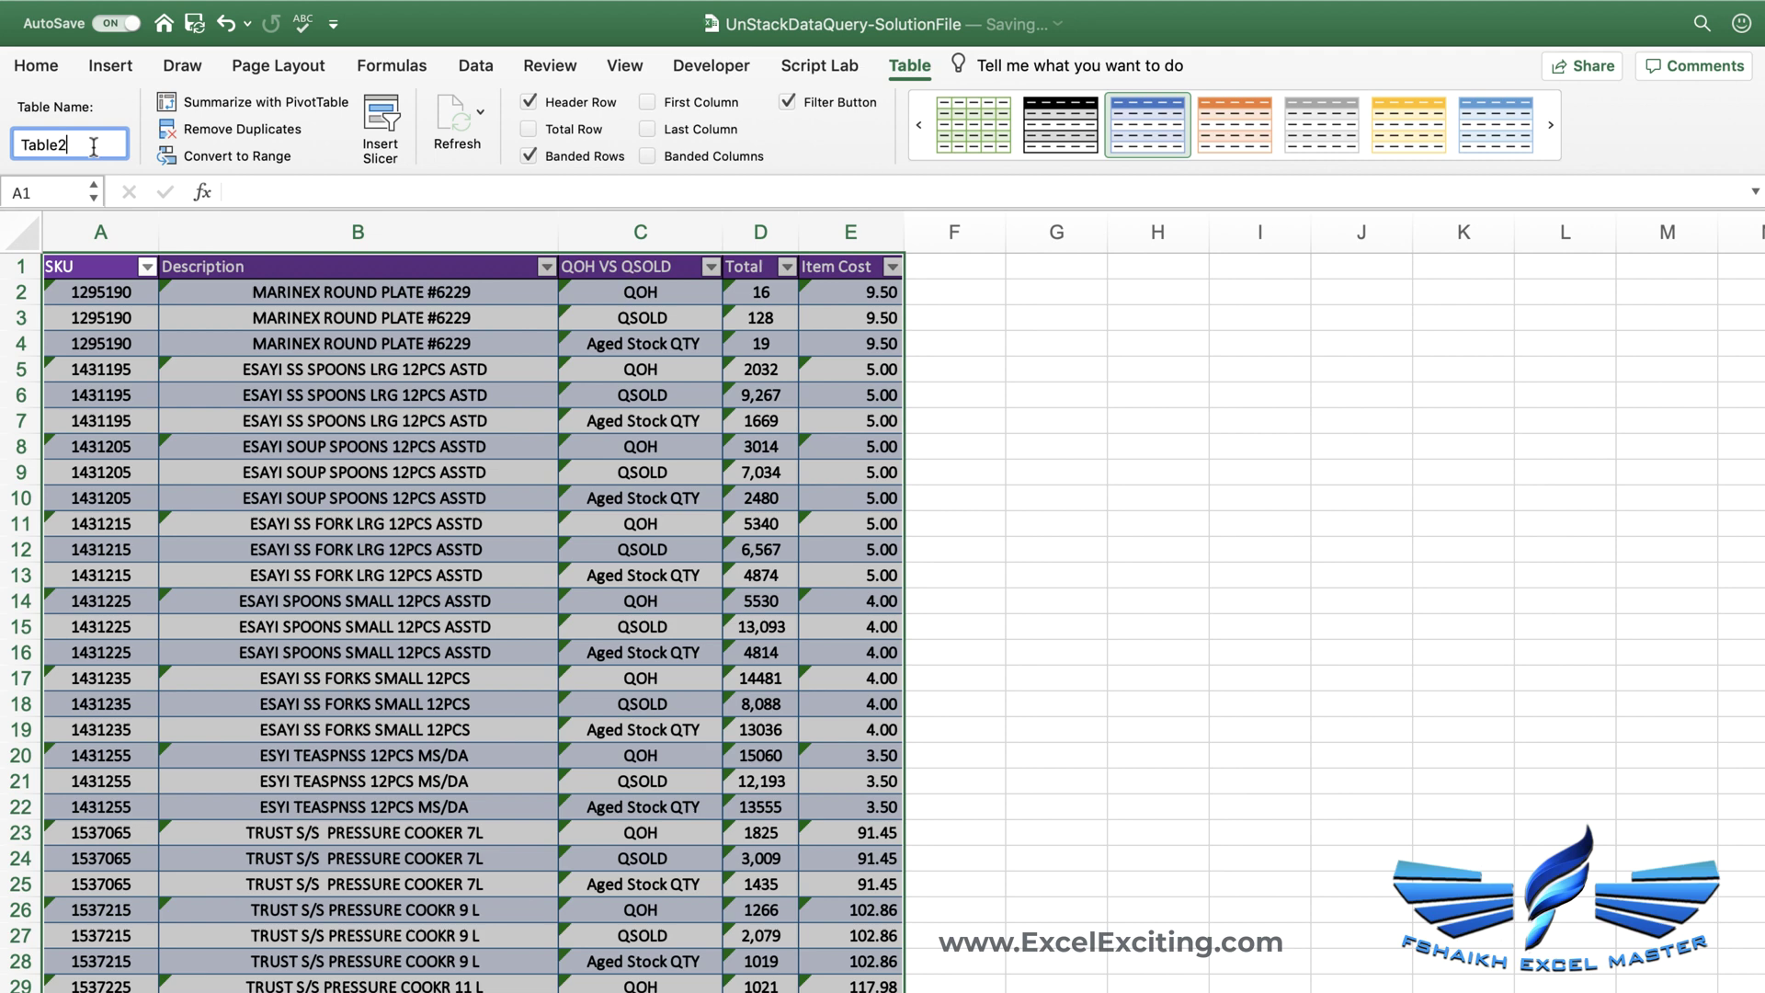
double_click(93, 146)
type("mytbl")
Create a PivotTable from mytbl on a new worksheet
left_click(123, 69)
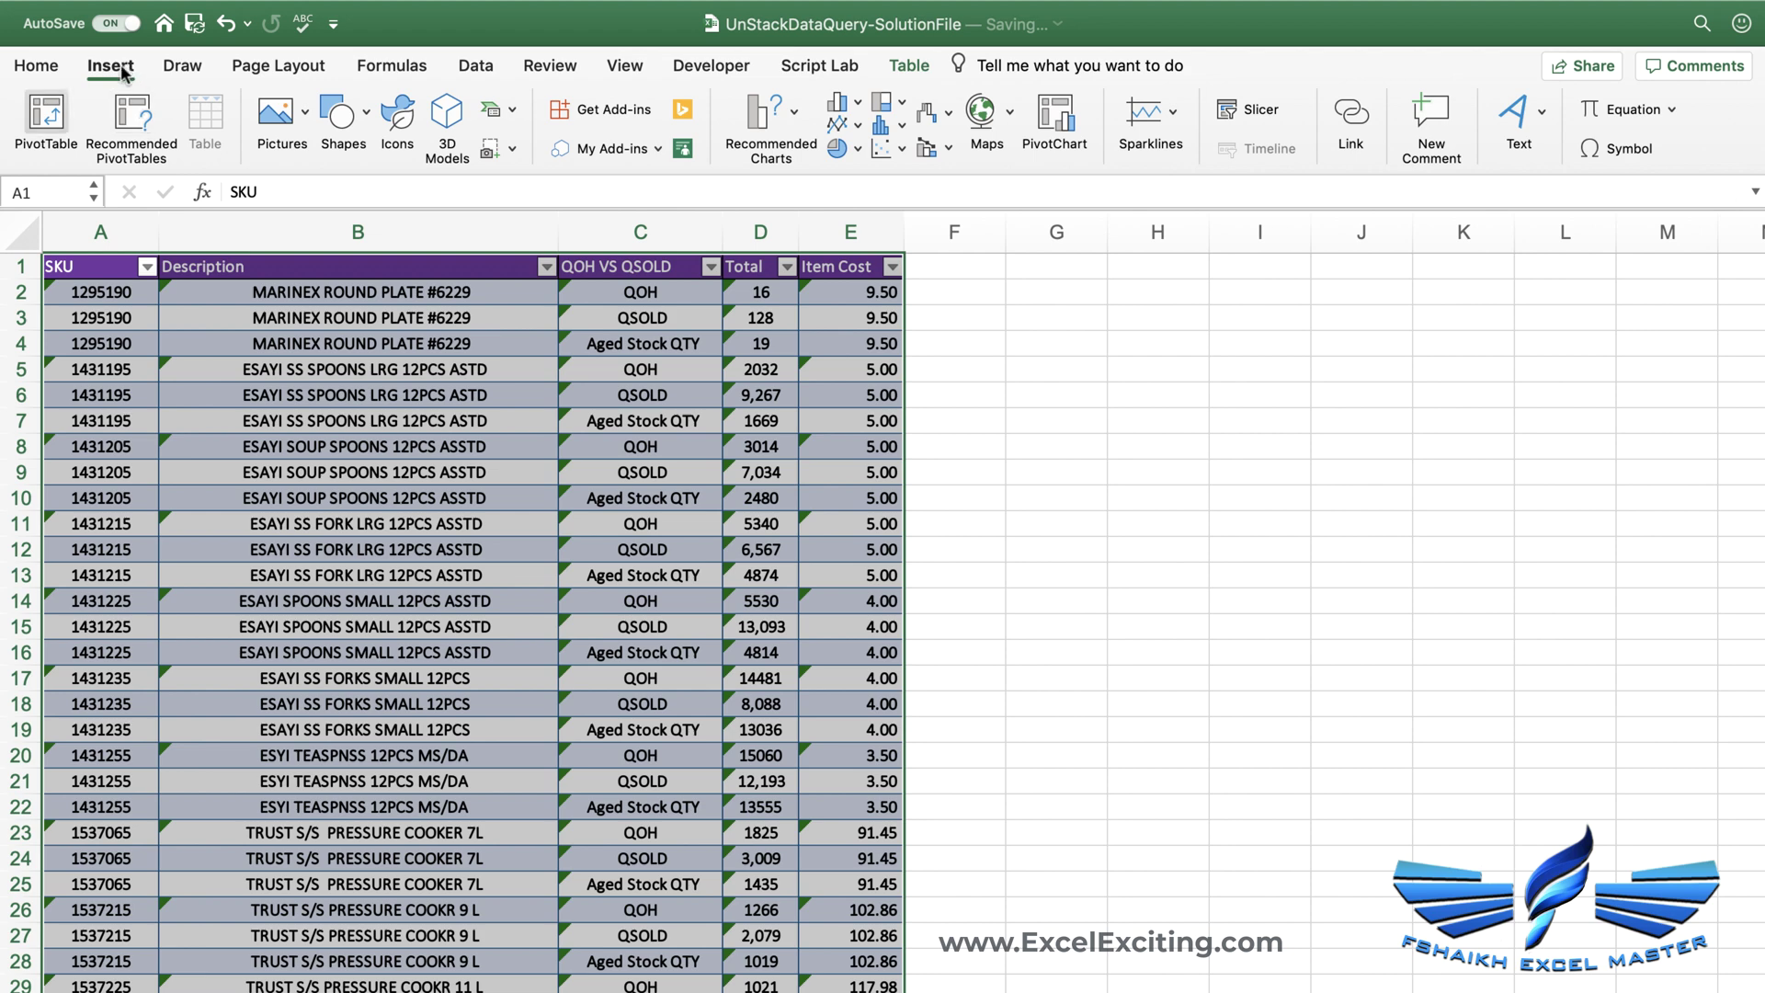
left_click(61, 110)
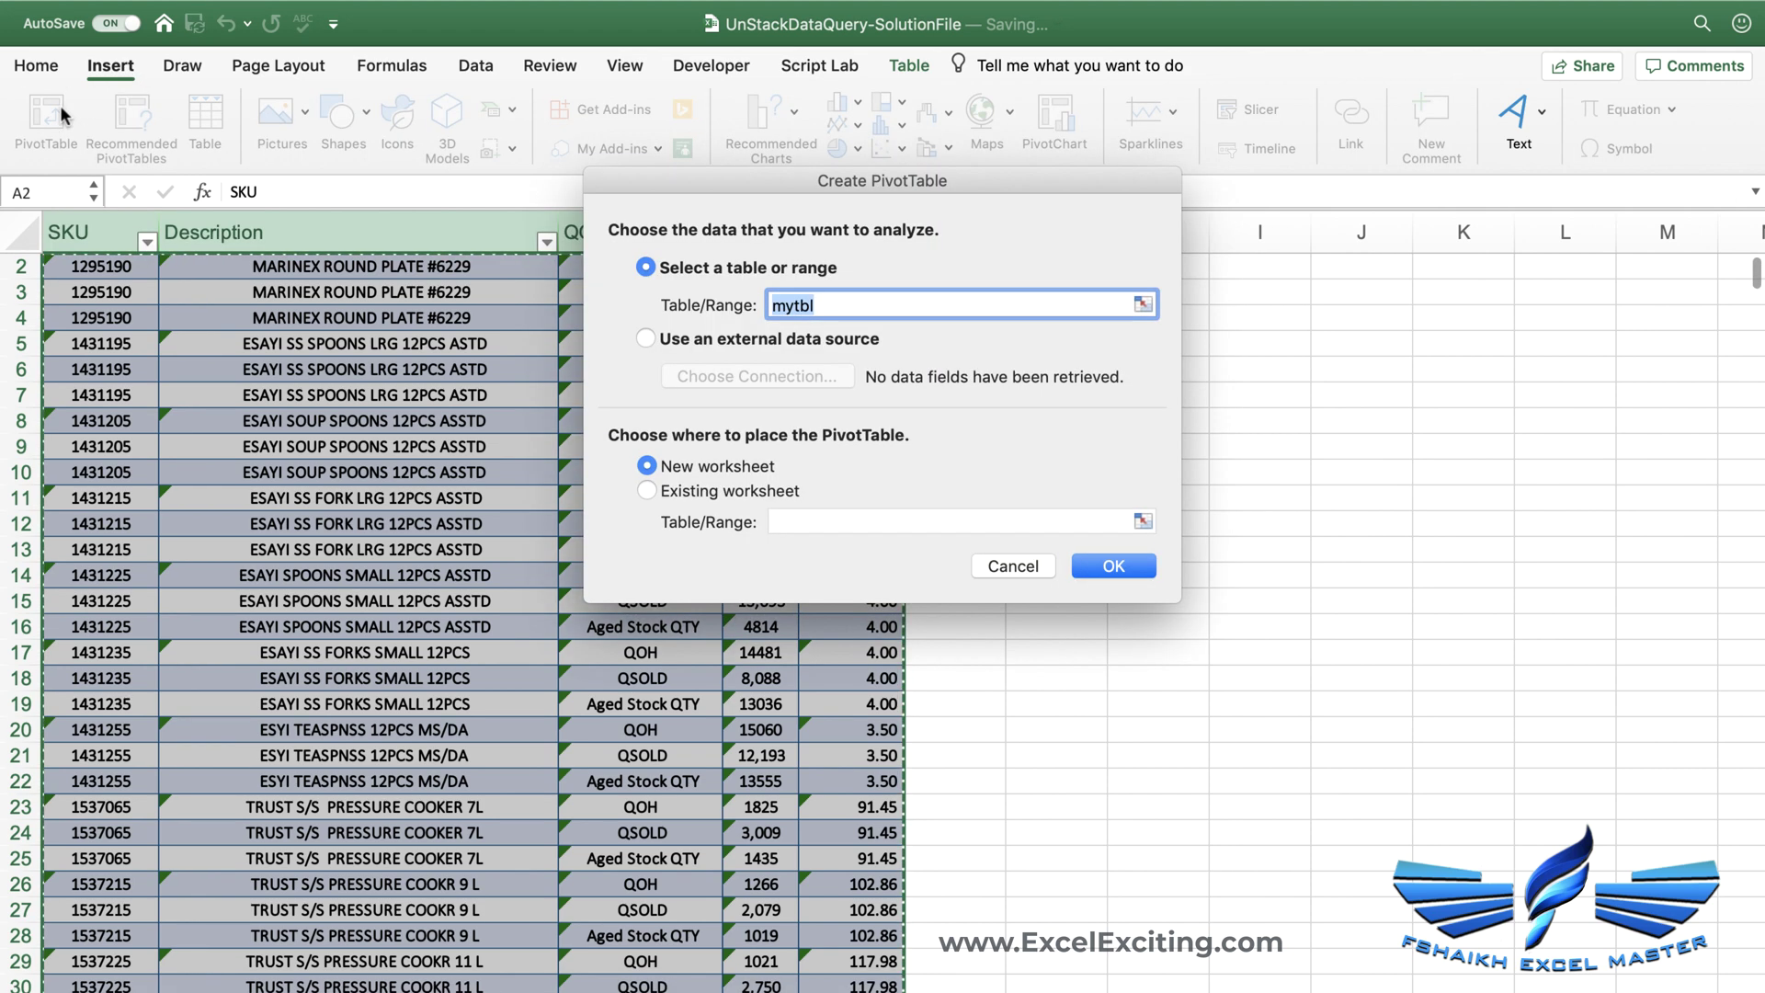
left_click(1114, 566)
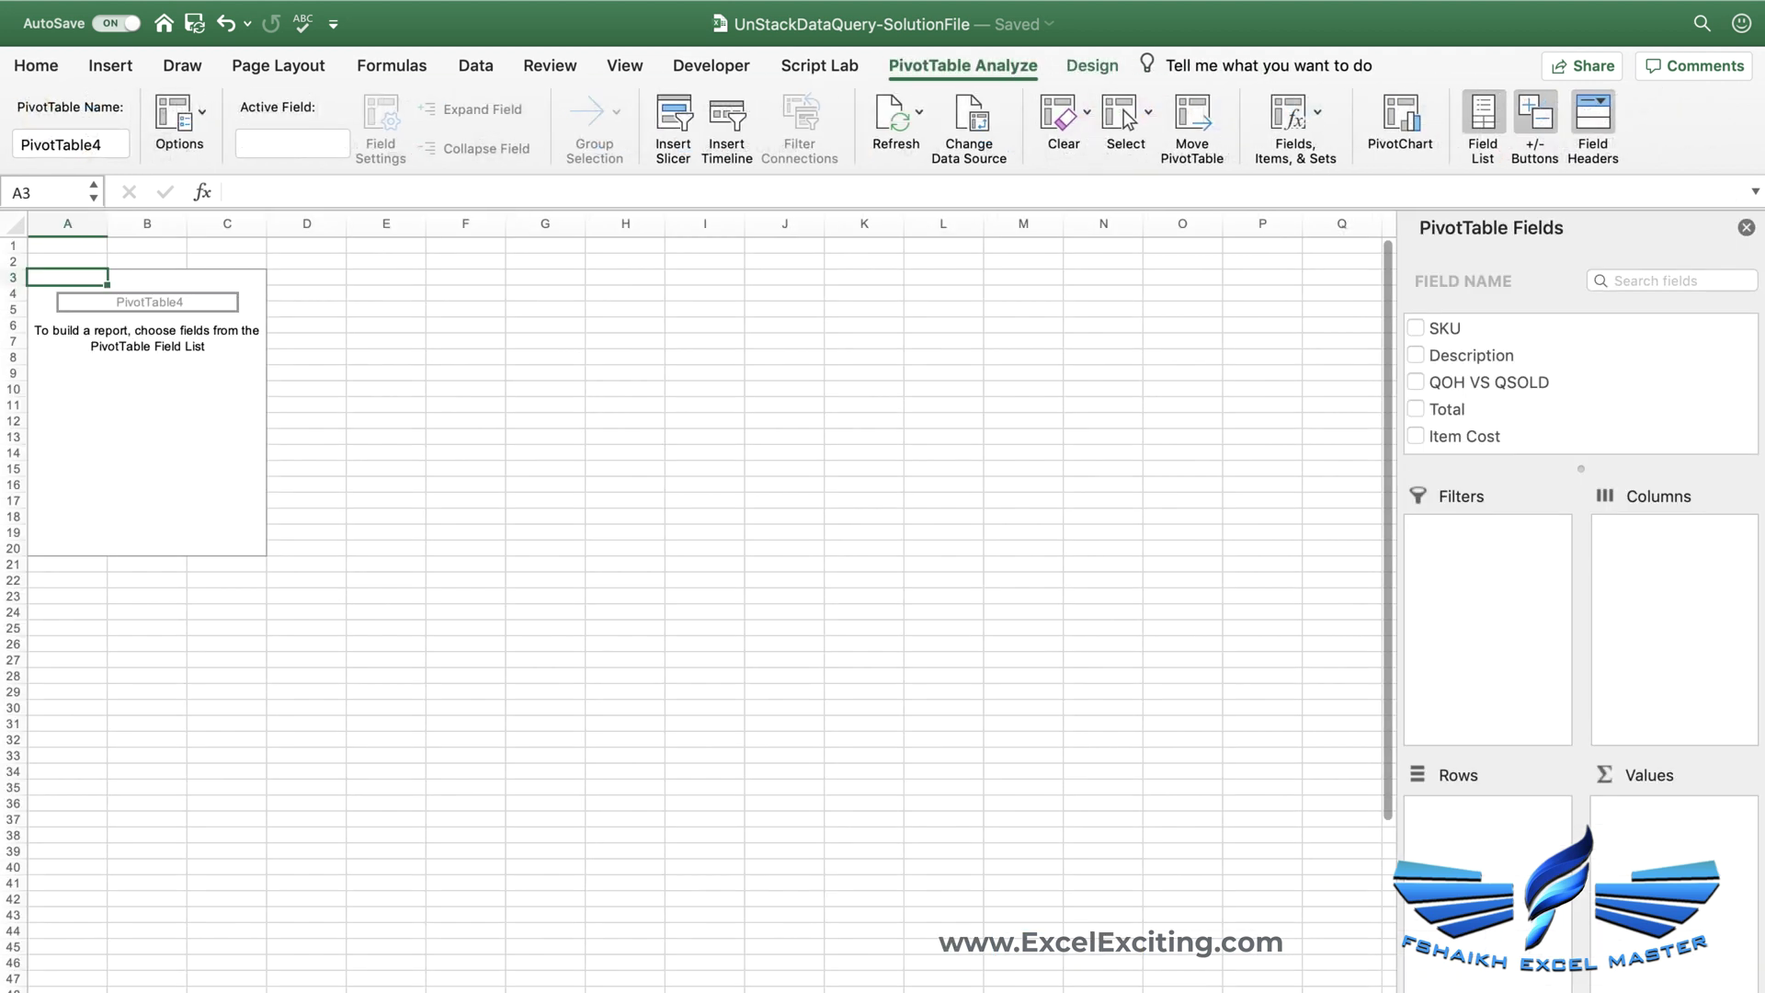
Put SKU and Description in the pivot rows and QOH VS QSOLD in columns
left_click(1415, 328)
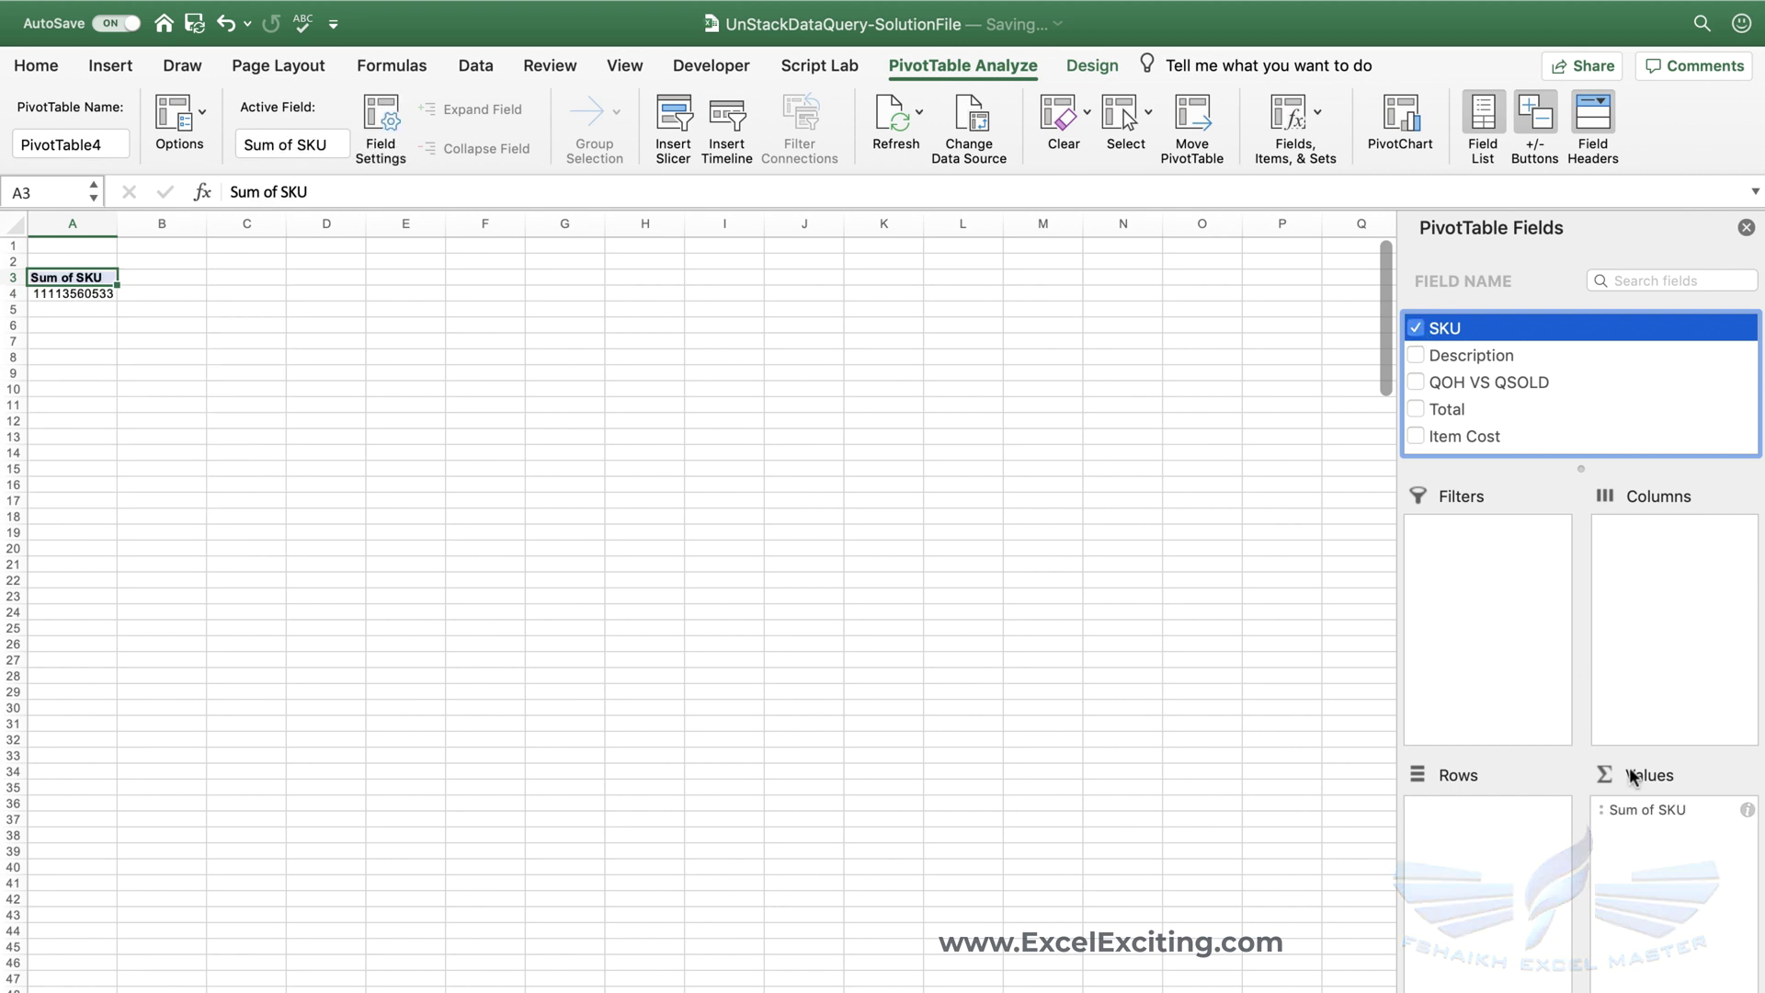
left_click_drag(1650, 813, 1507, 800)
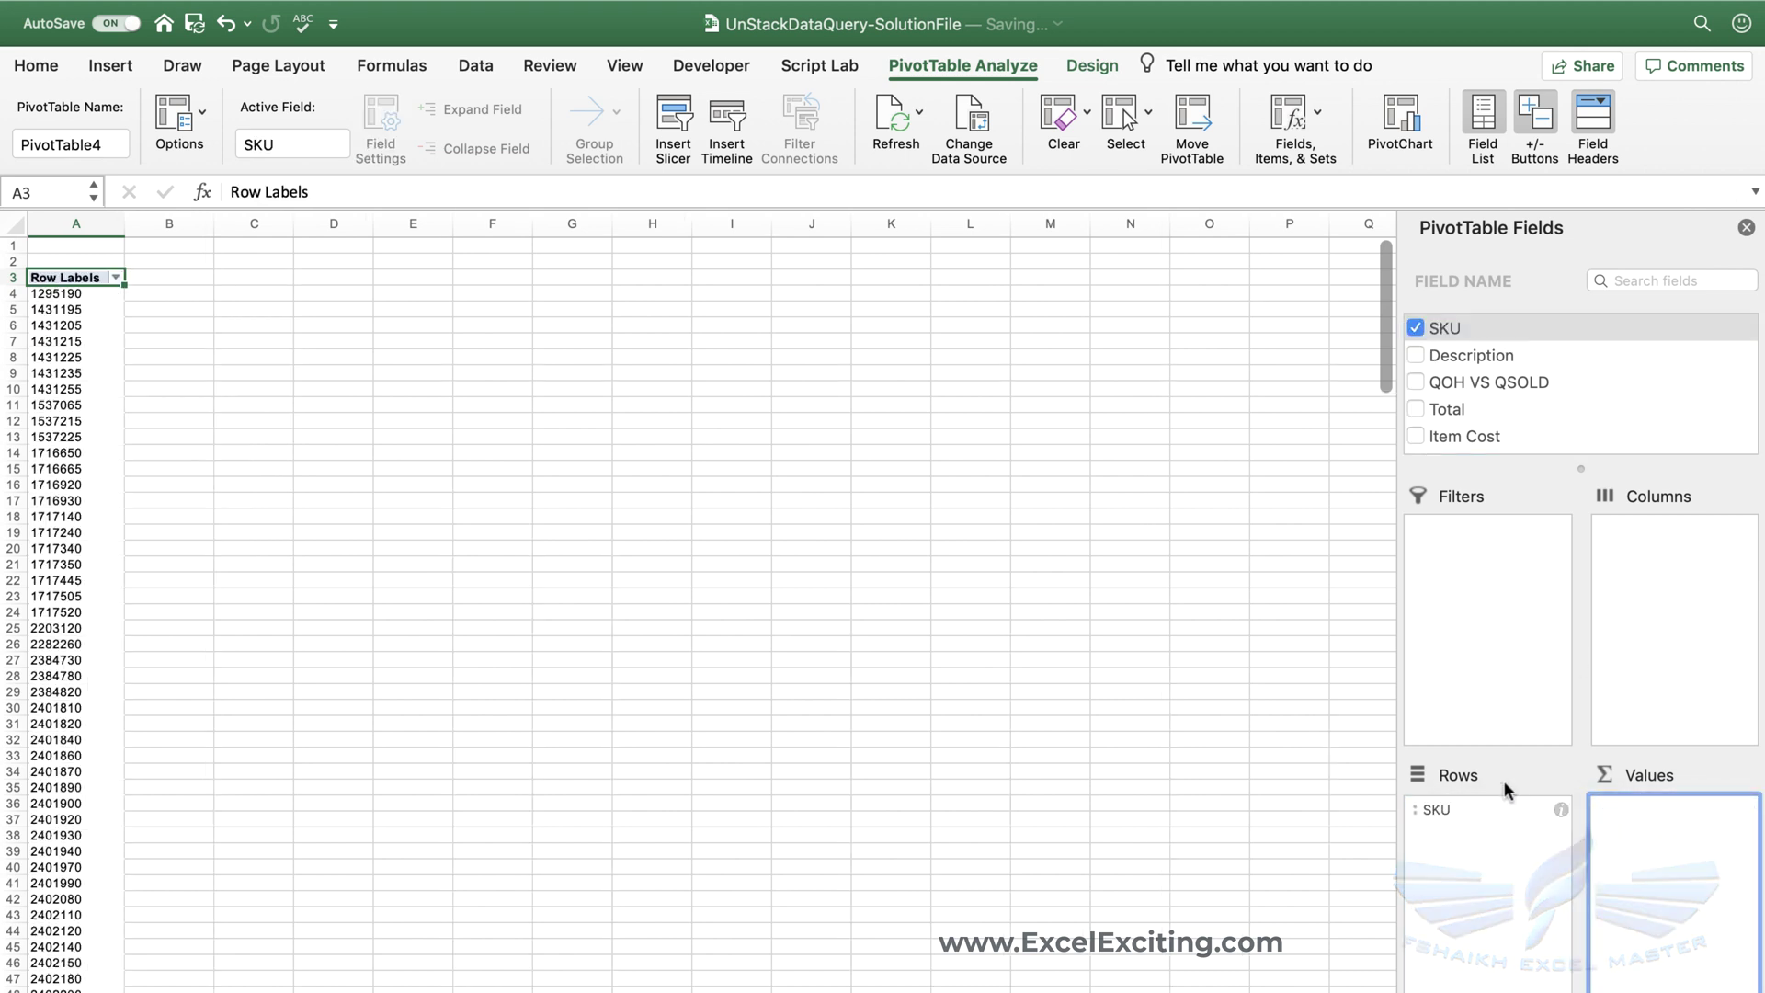
left_click(1417, 357)
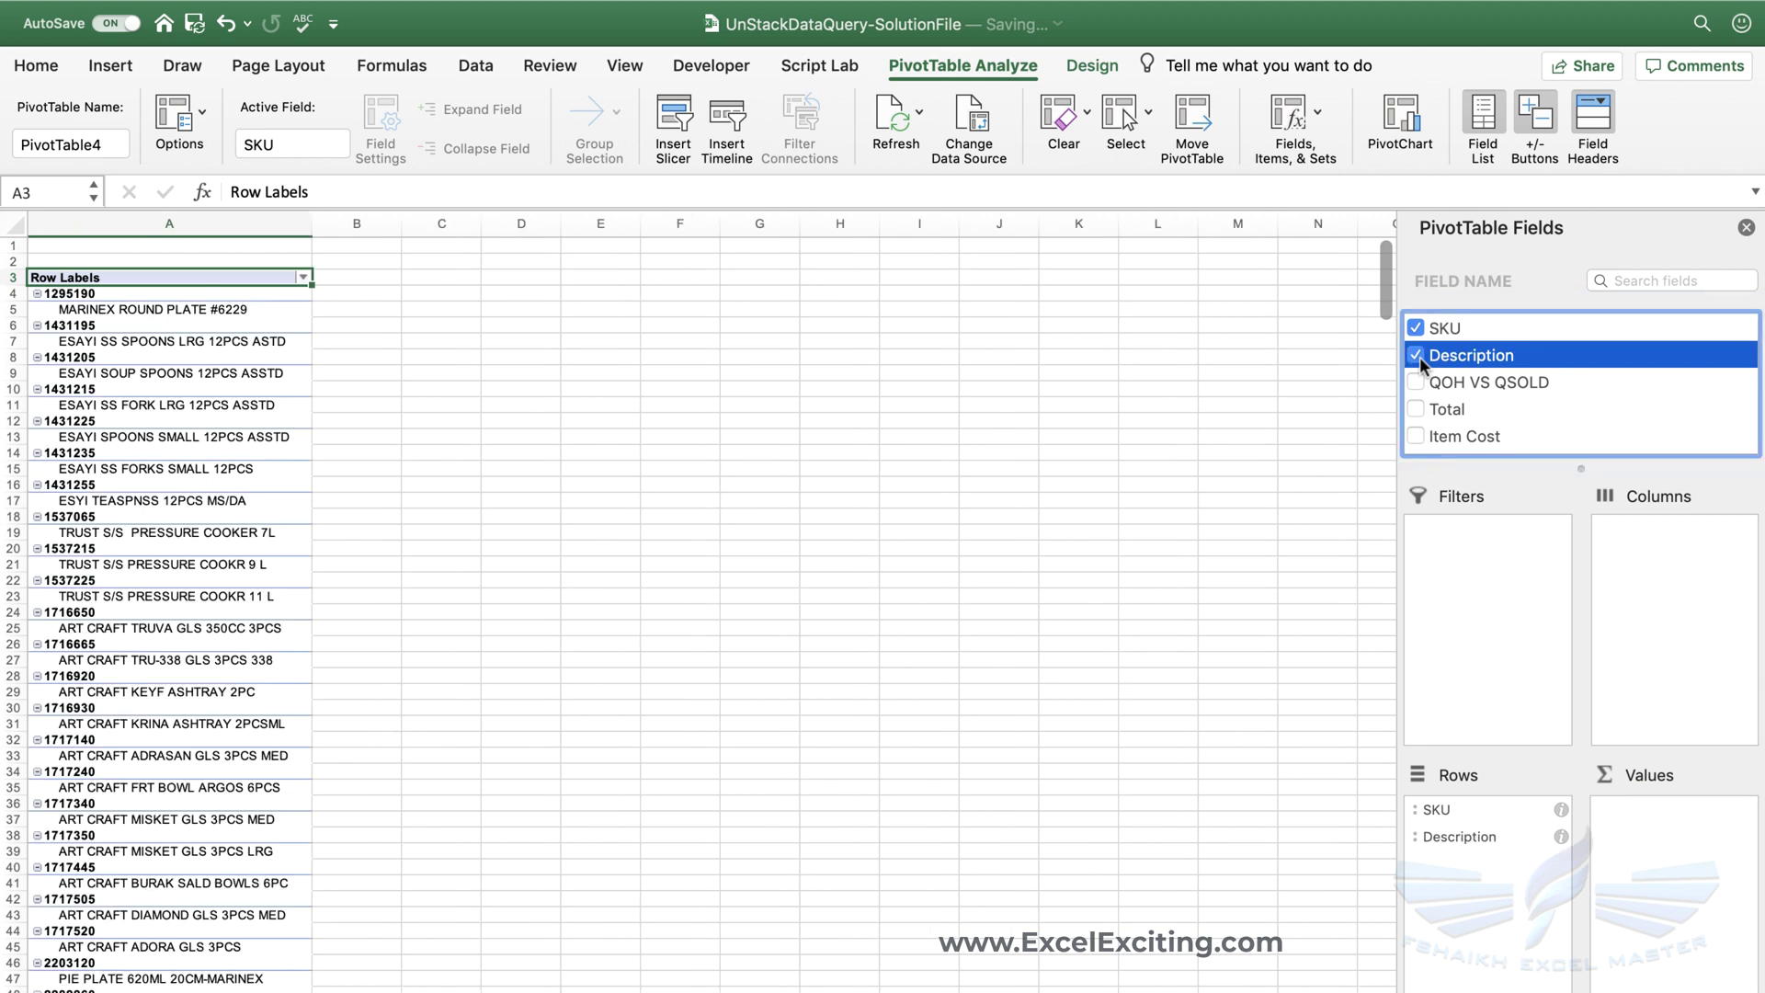
left_click(1416, 383)
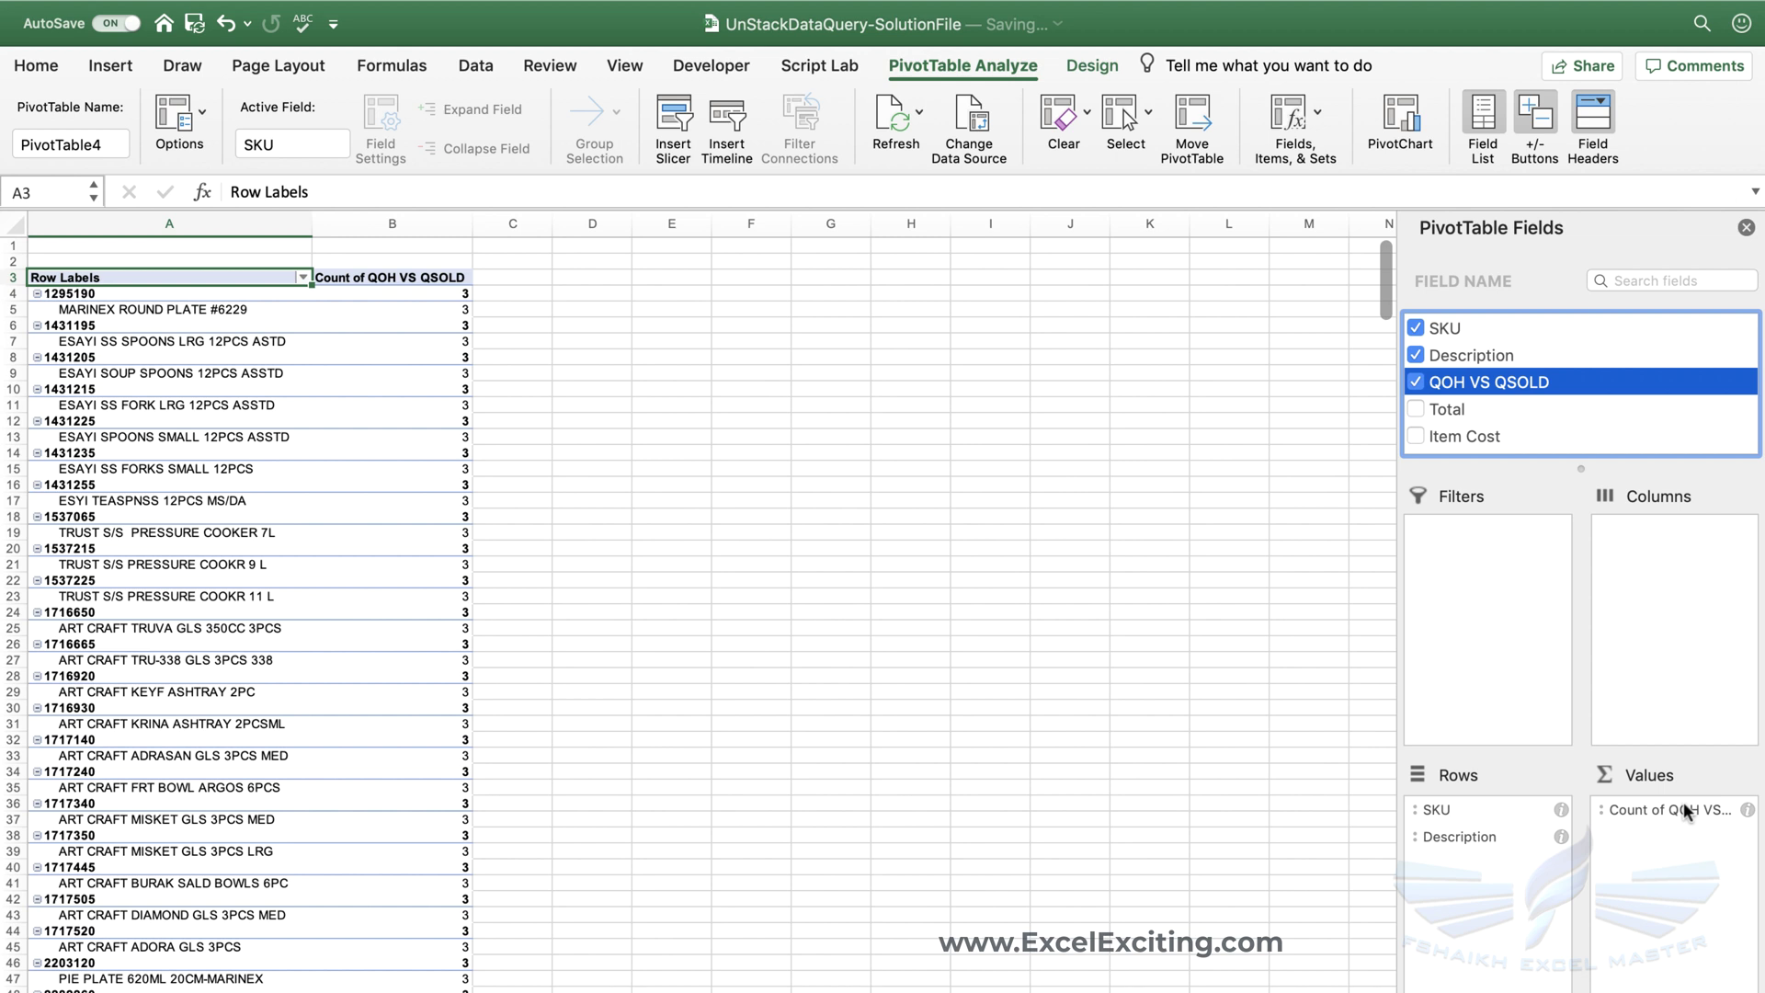
left_click_drag(1688, 811, 1654, 621)
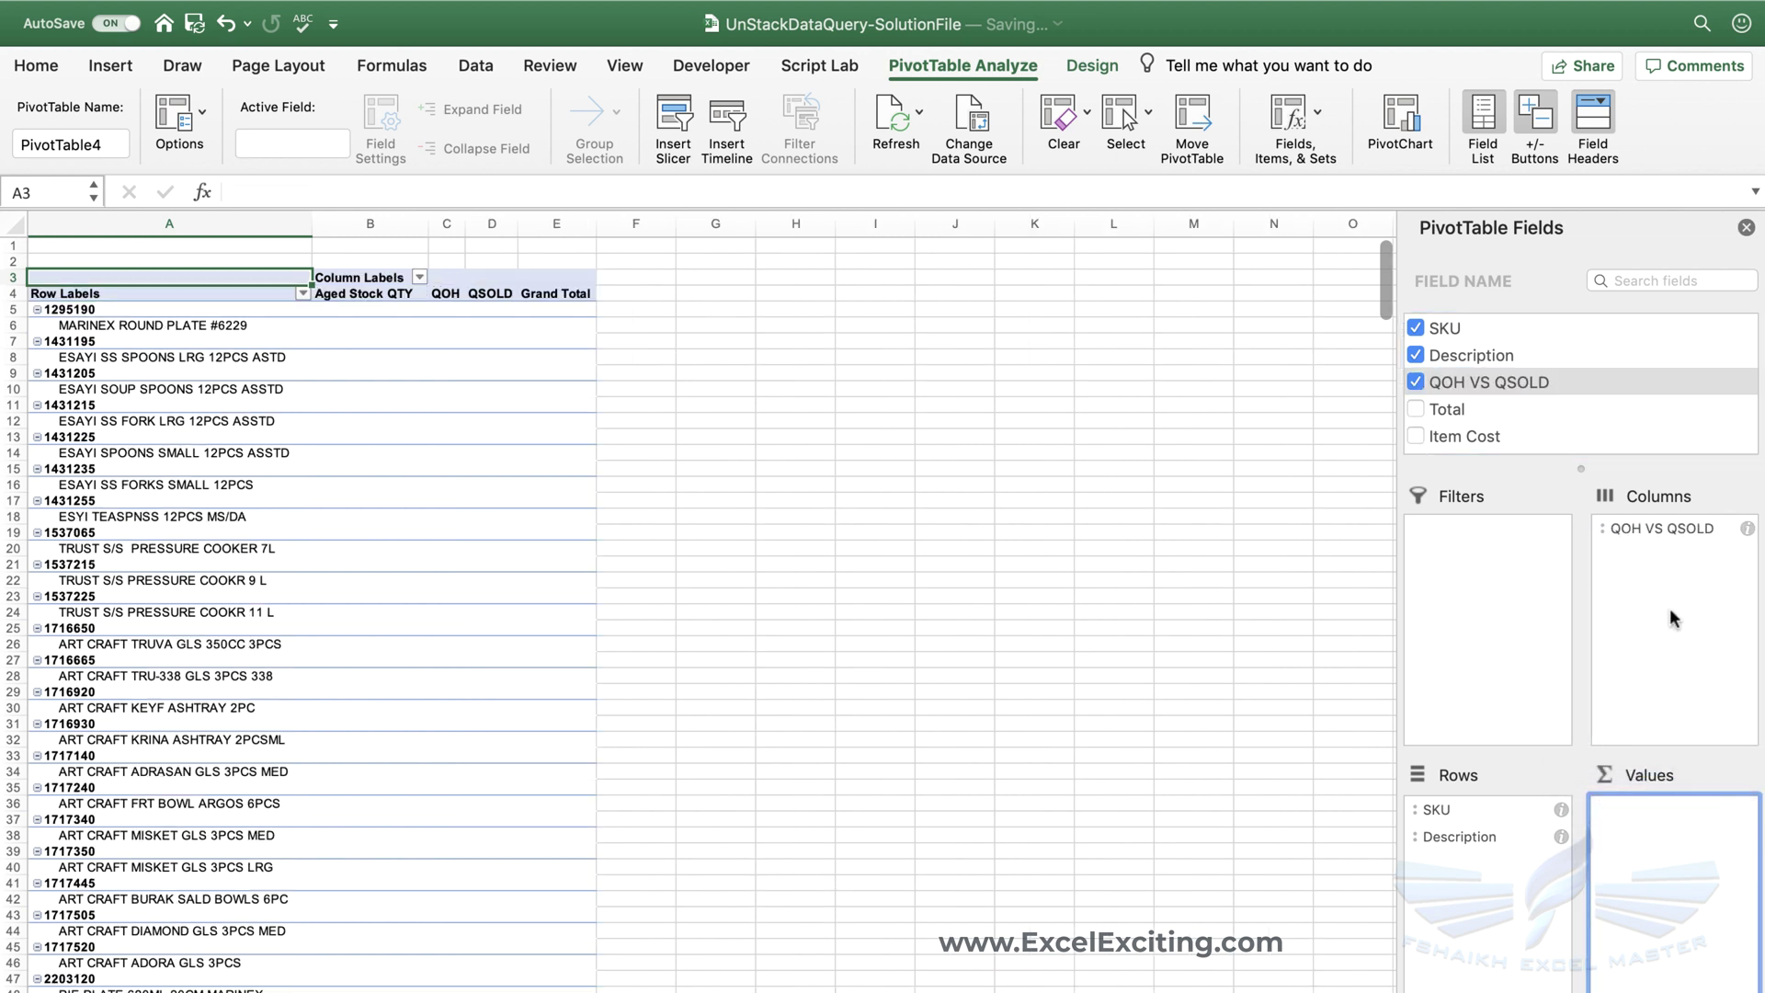
Move Aged Stock QTY after QSOLD, sum Total, and add Item Cost under Description
left_click(396, 296)
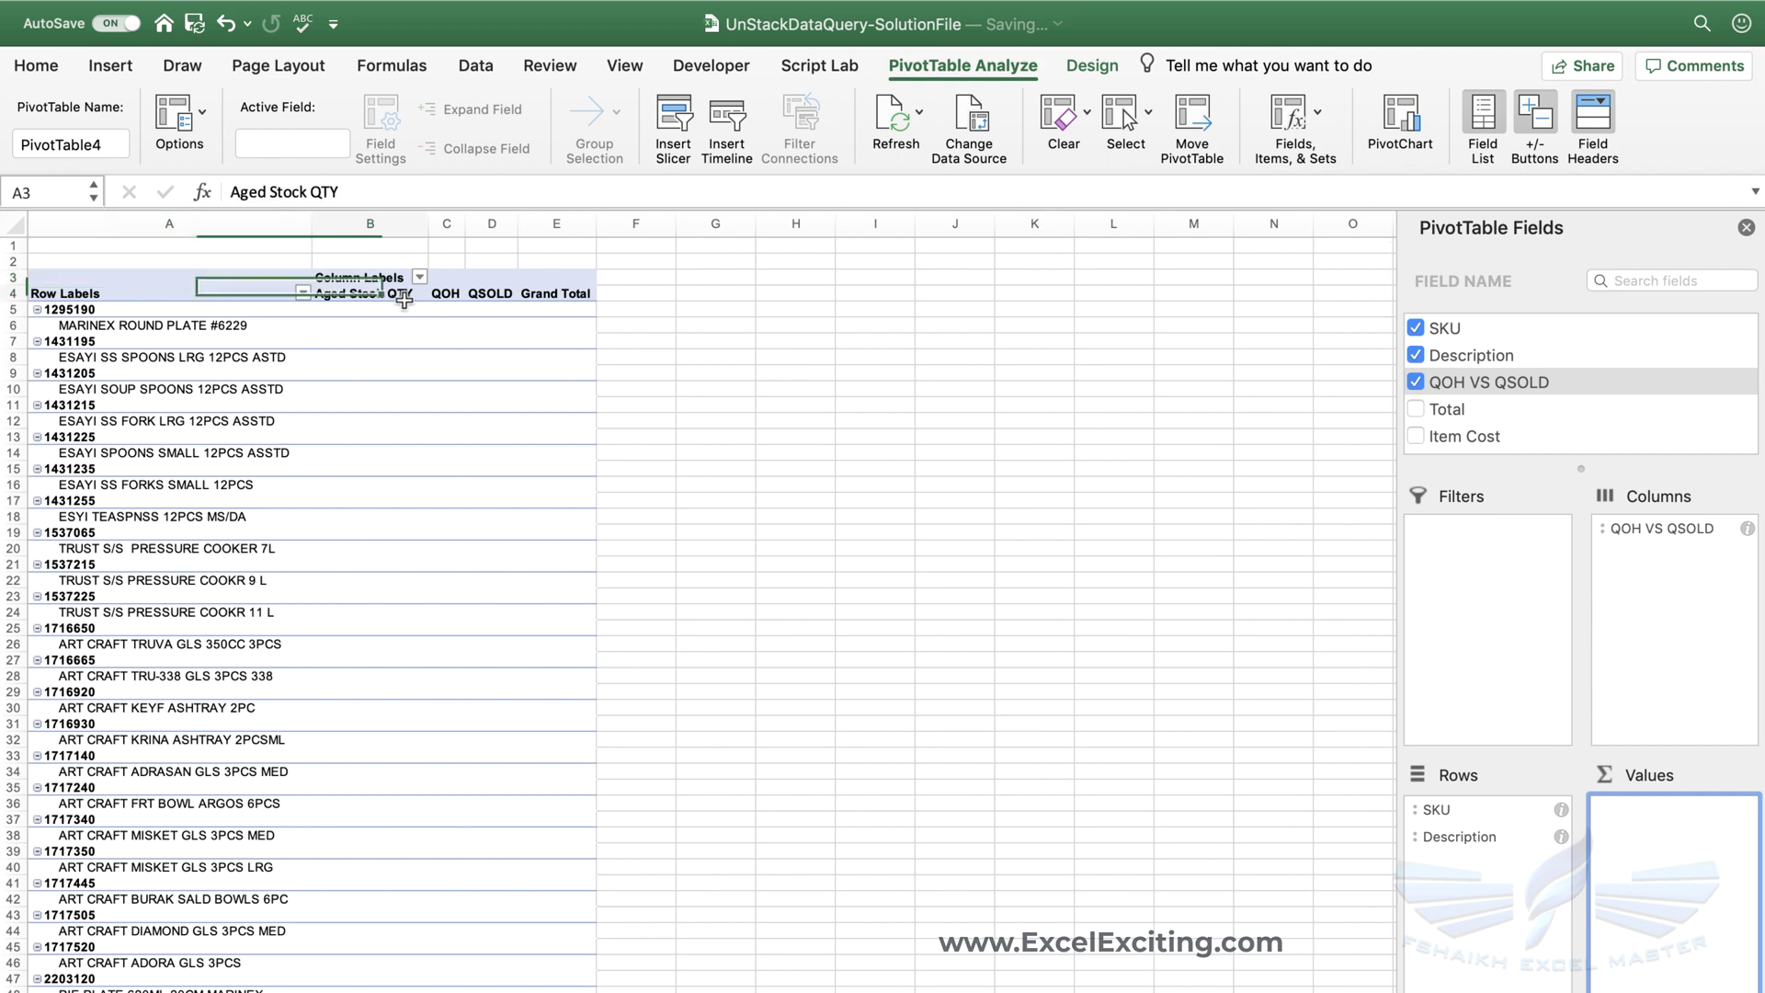
left_click_drag(396, 296, 544, 308)
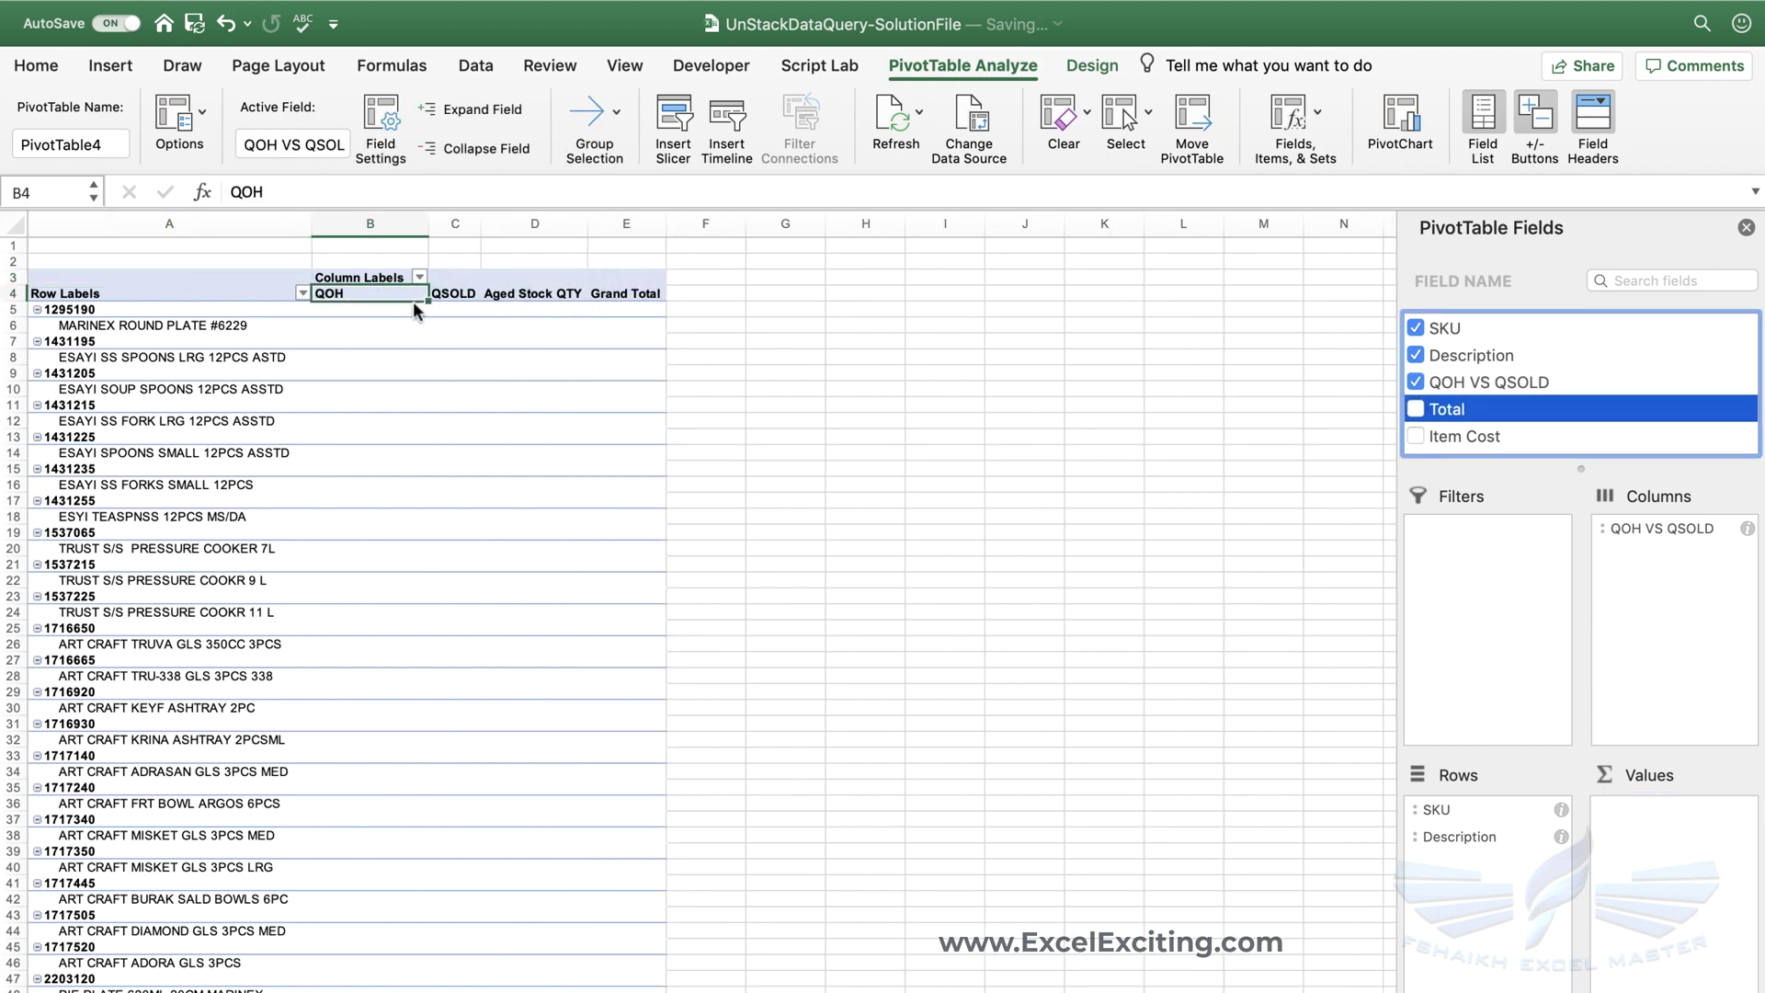
left_click(1416, 409)
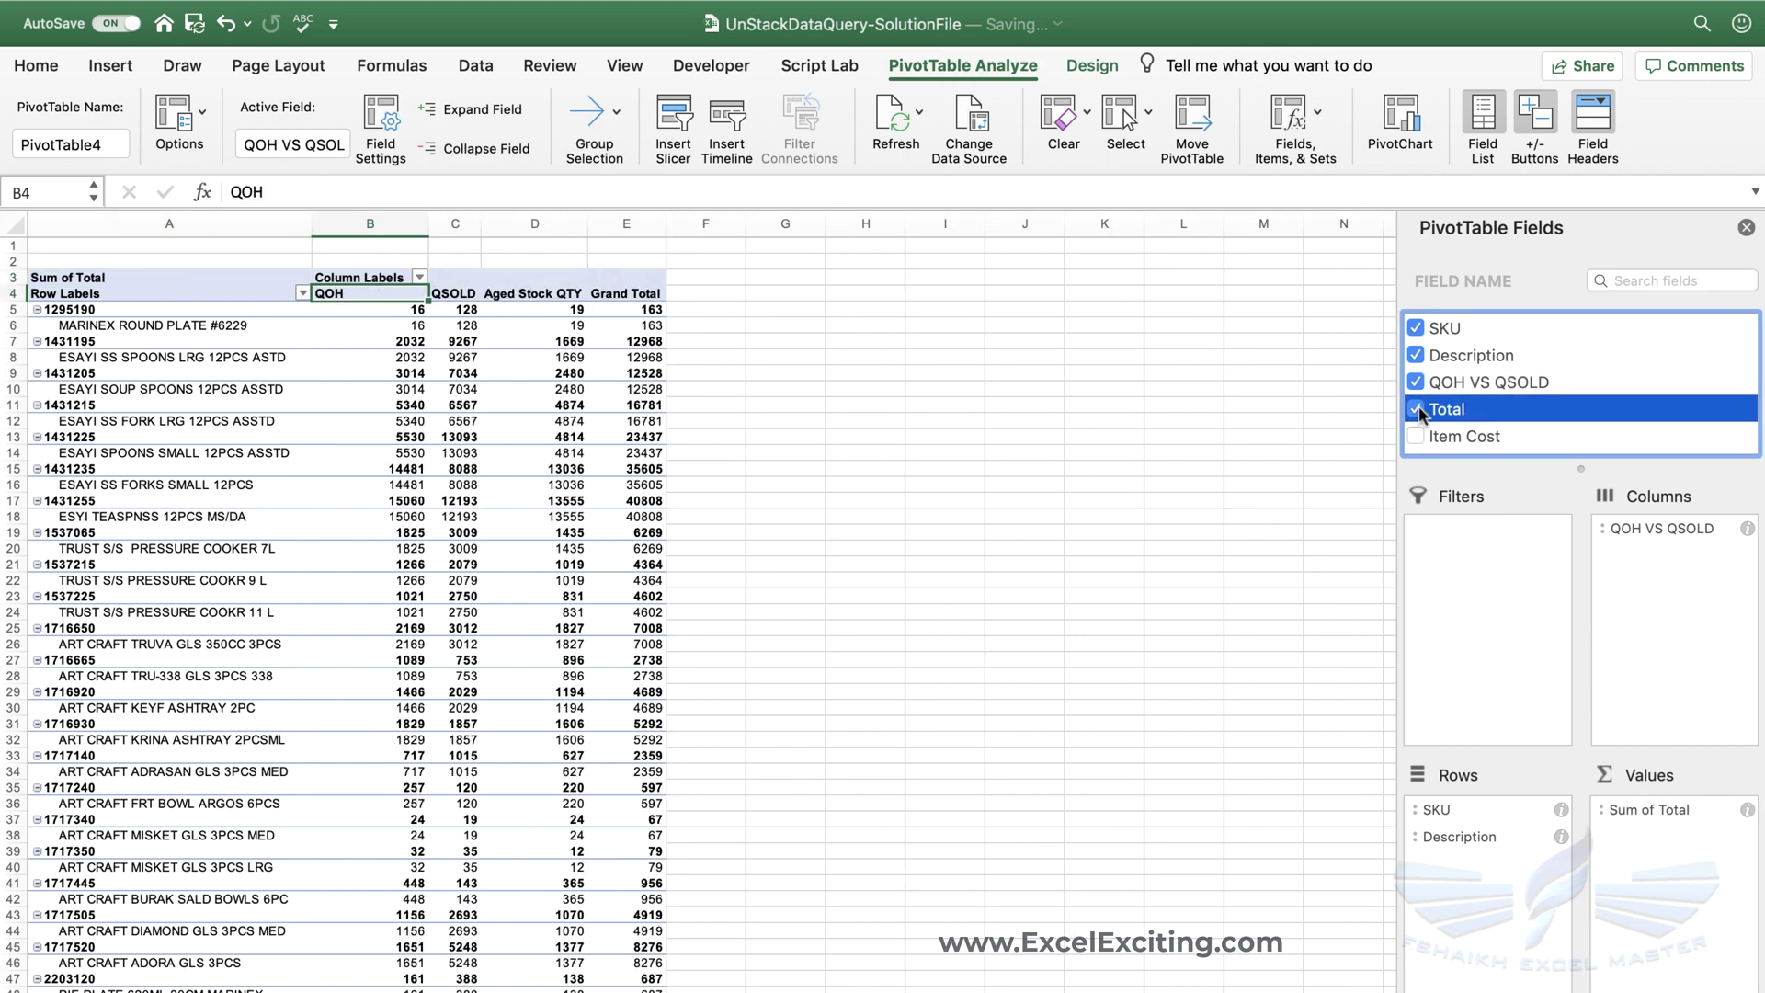
left_click(1480, 443)
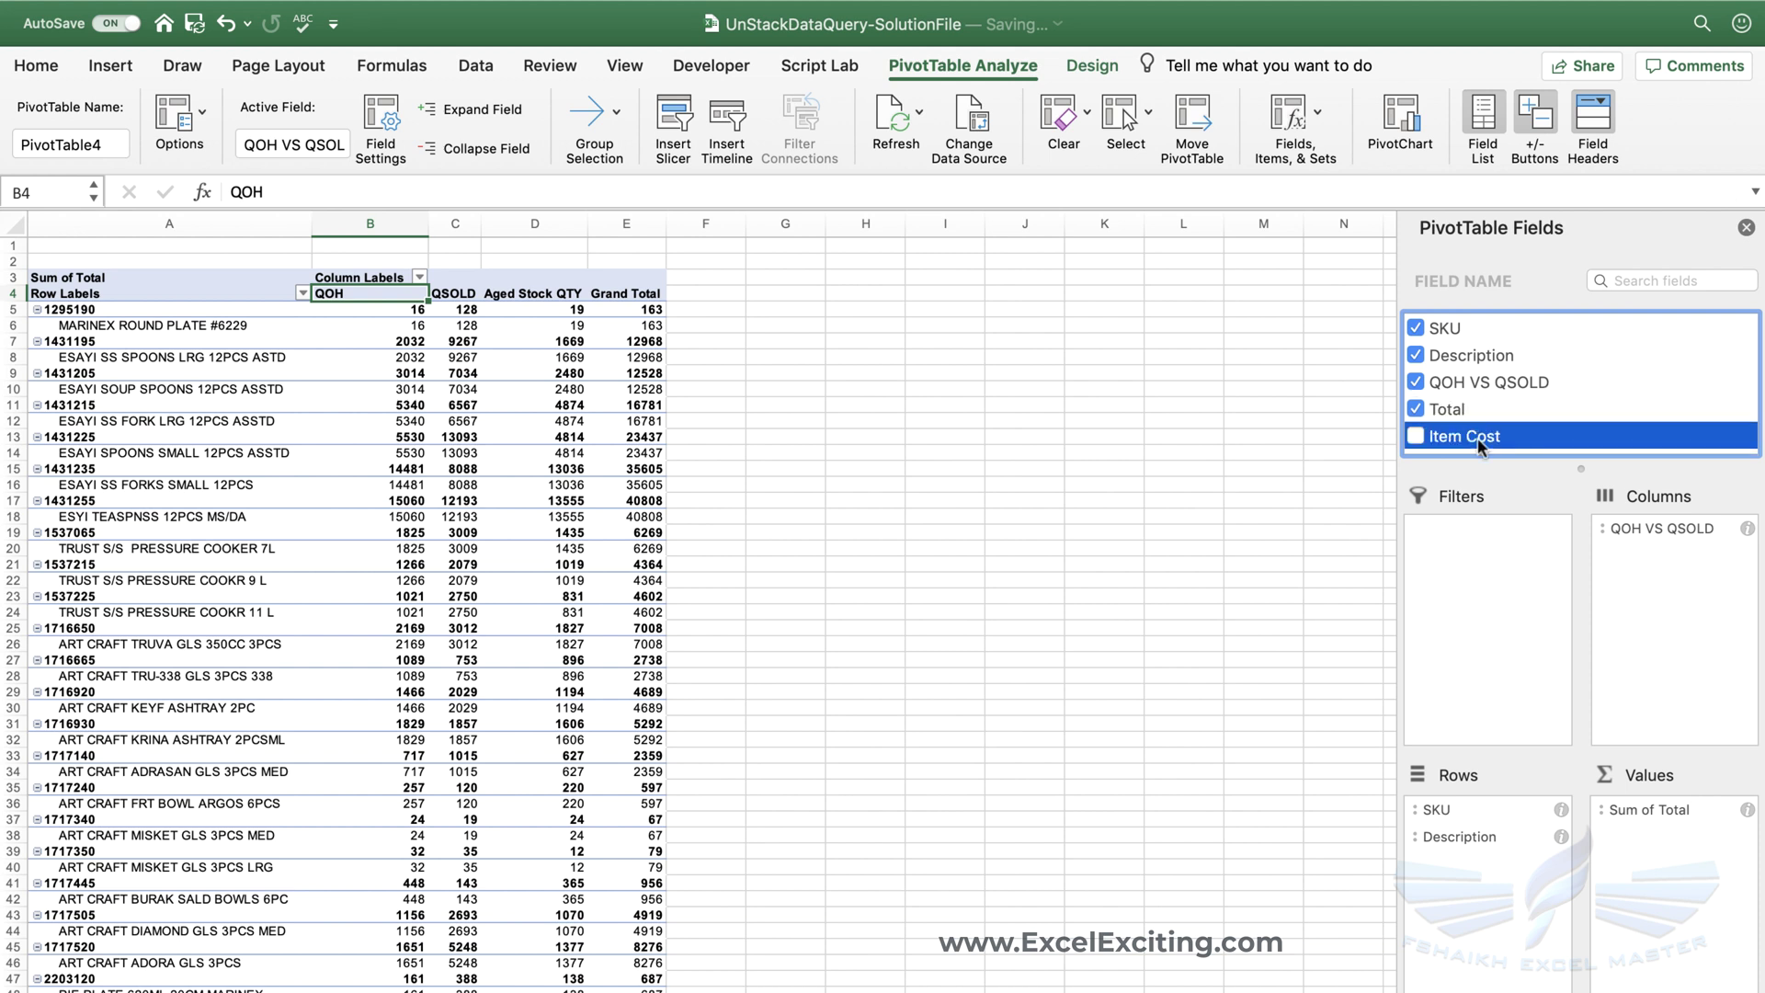
left_click_drag(1465, 443, 1658, 802)
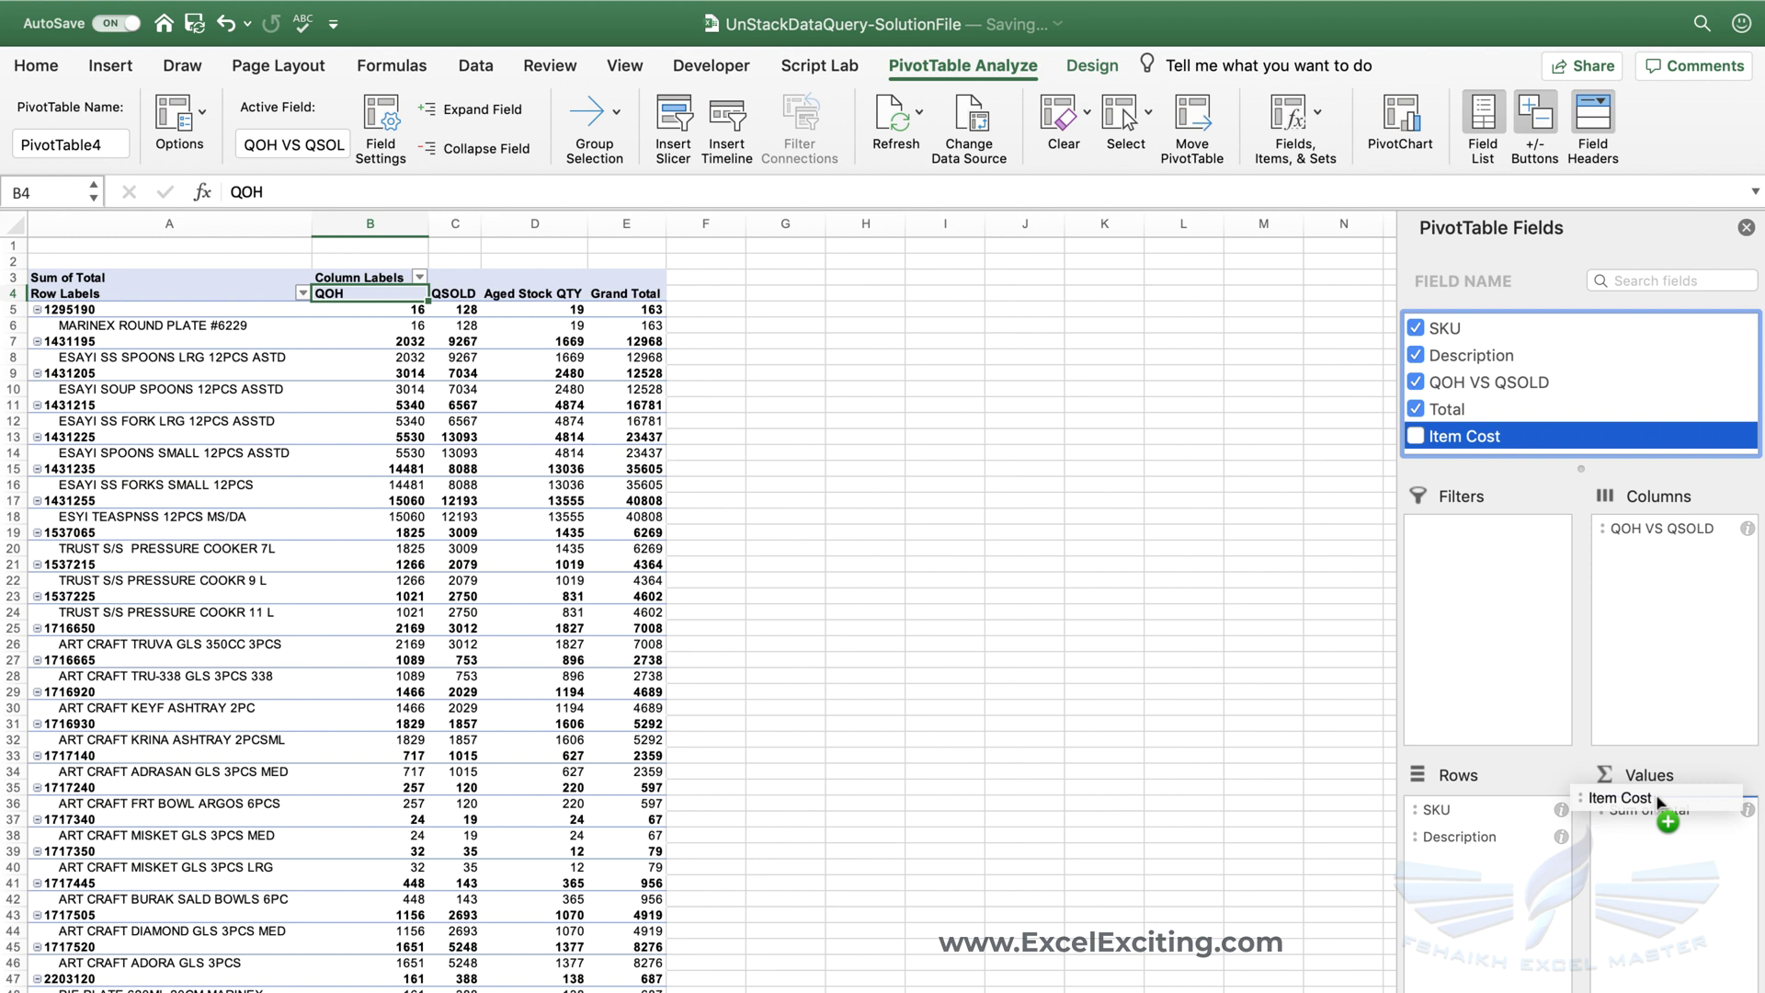
left_click_drag(1658, 803, 1504, 888)
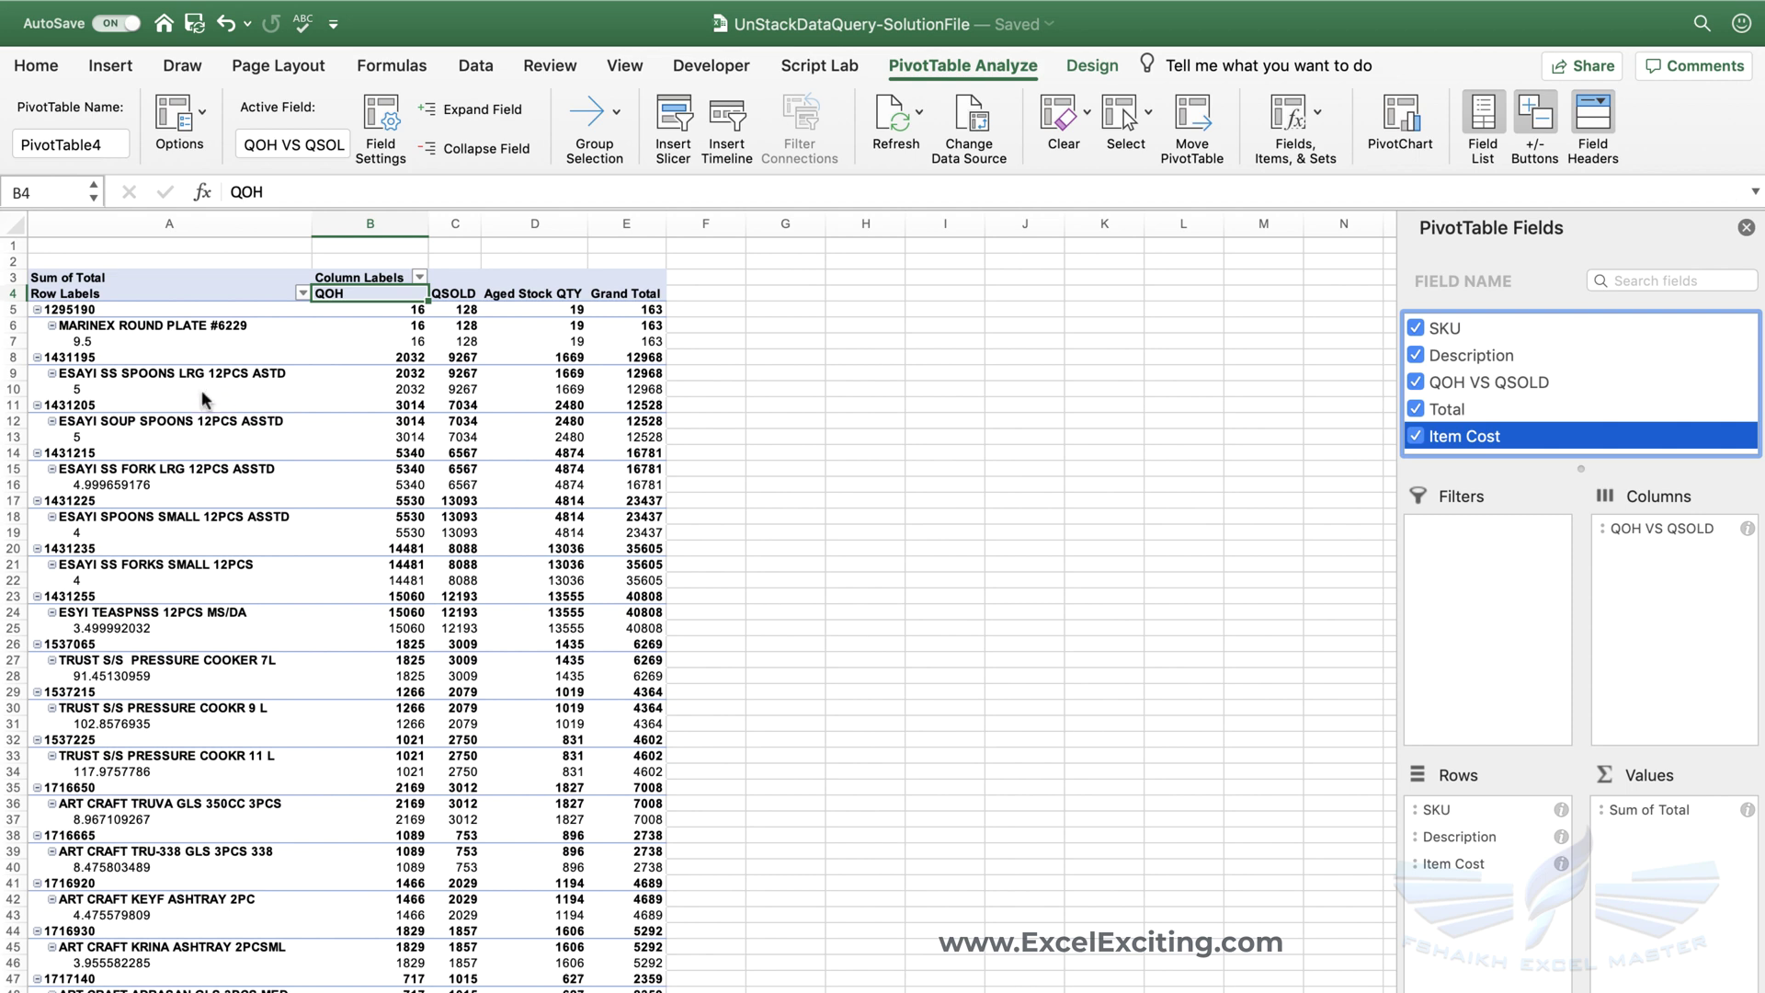
Hide subtotals, turn off grand totals, and switch the pivot to Tabular Form
left_click(1090, 65)
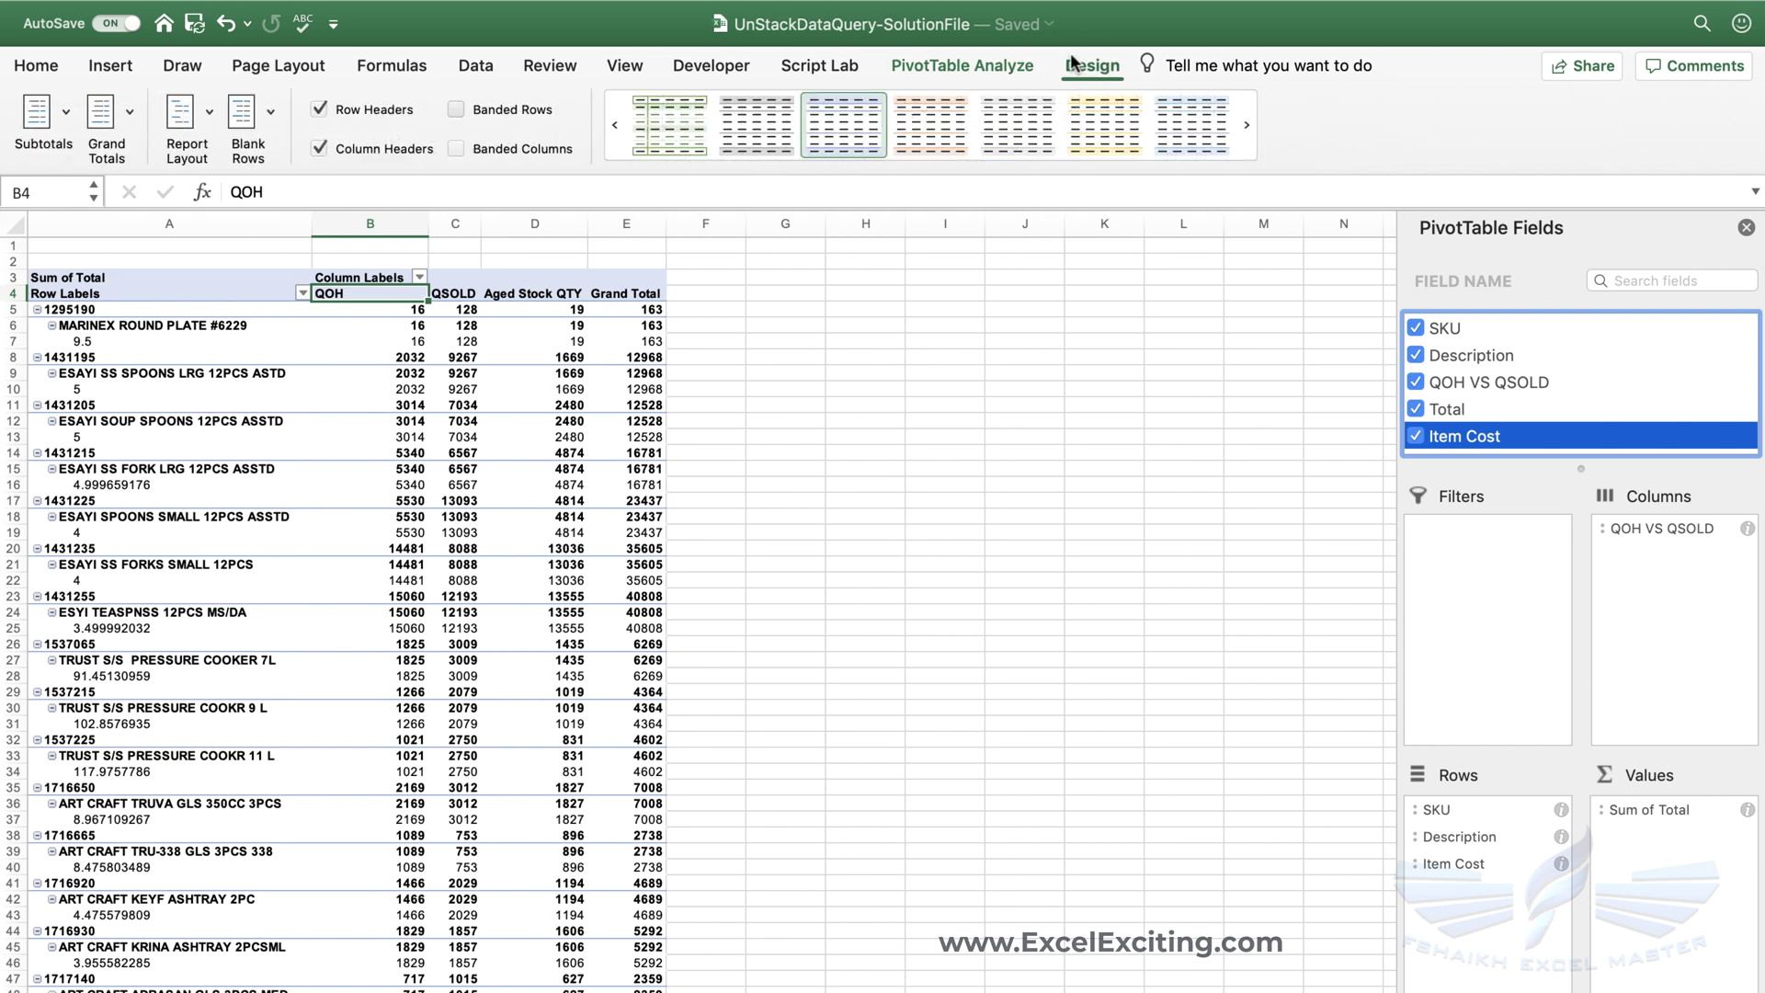
left_click(64, 112)
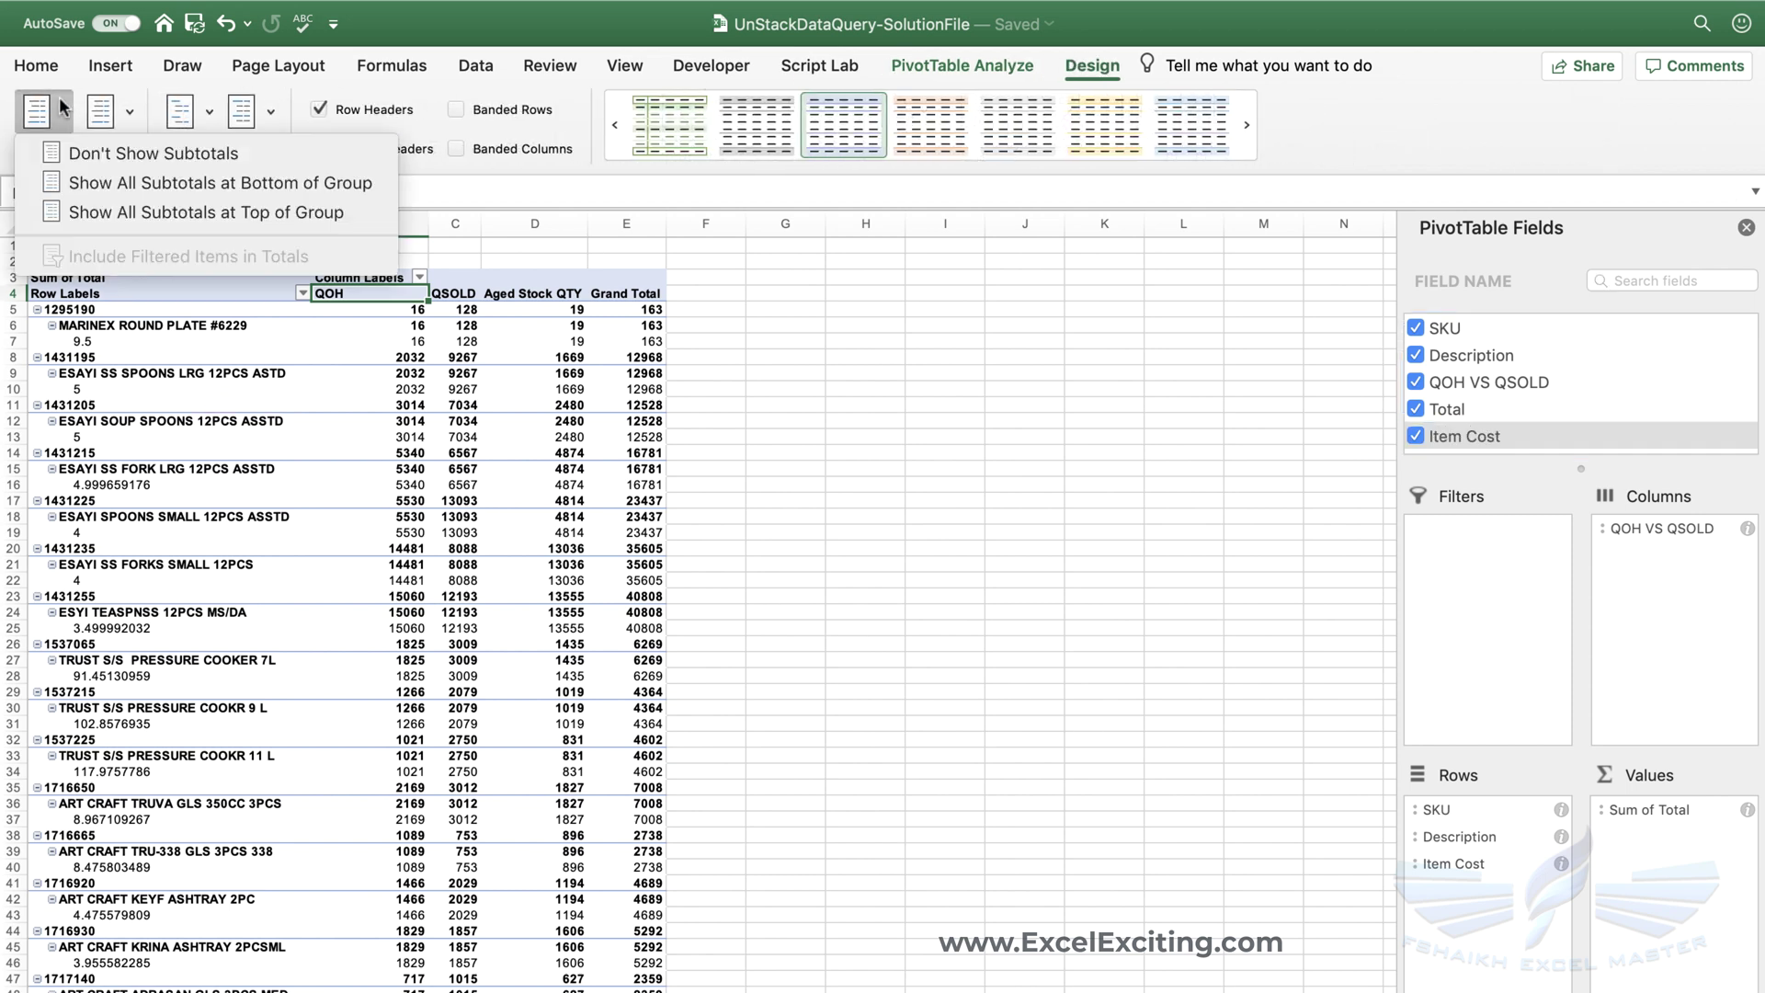
left_click(104, 153)
left_click(127, 112)
left_click(144, 153)
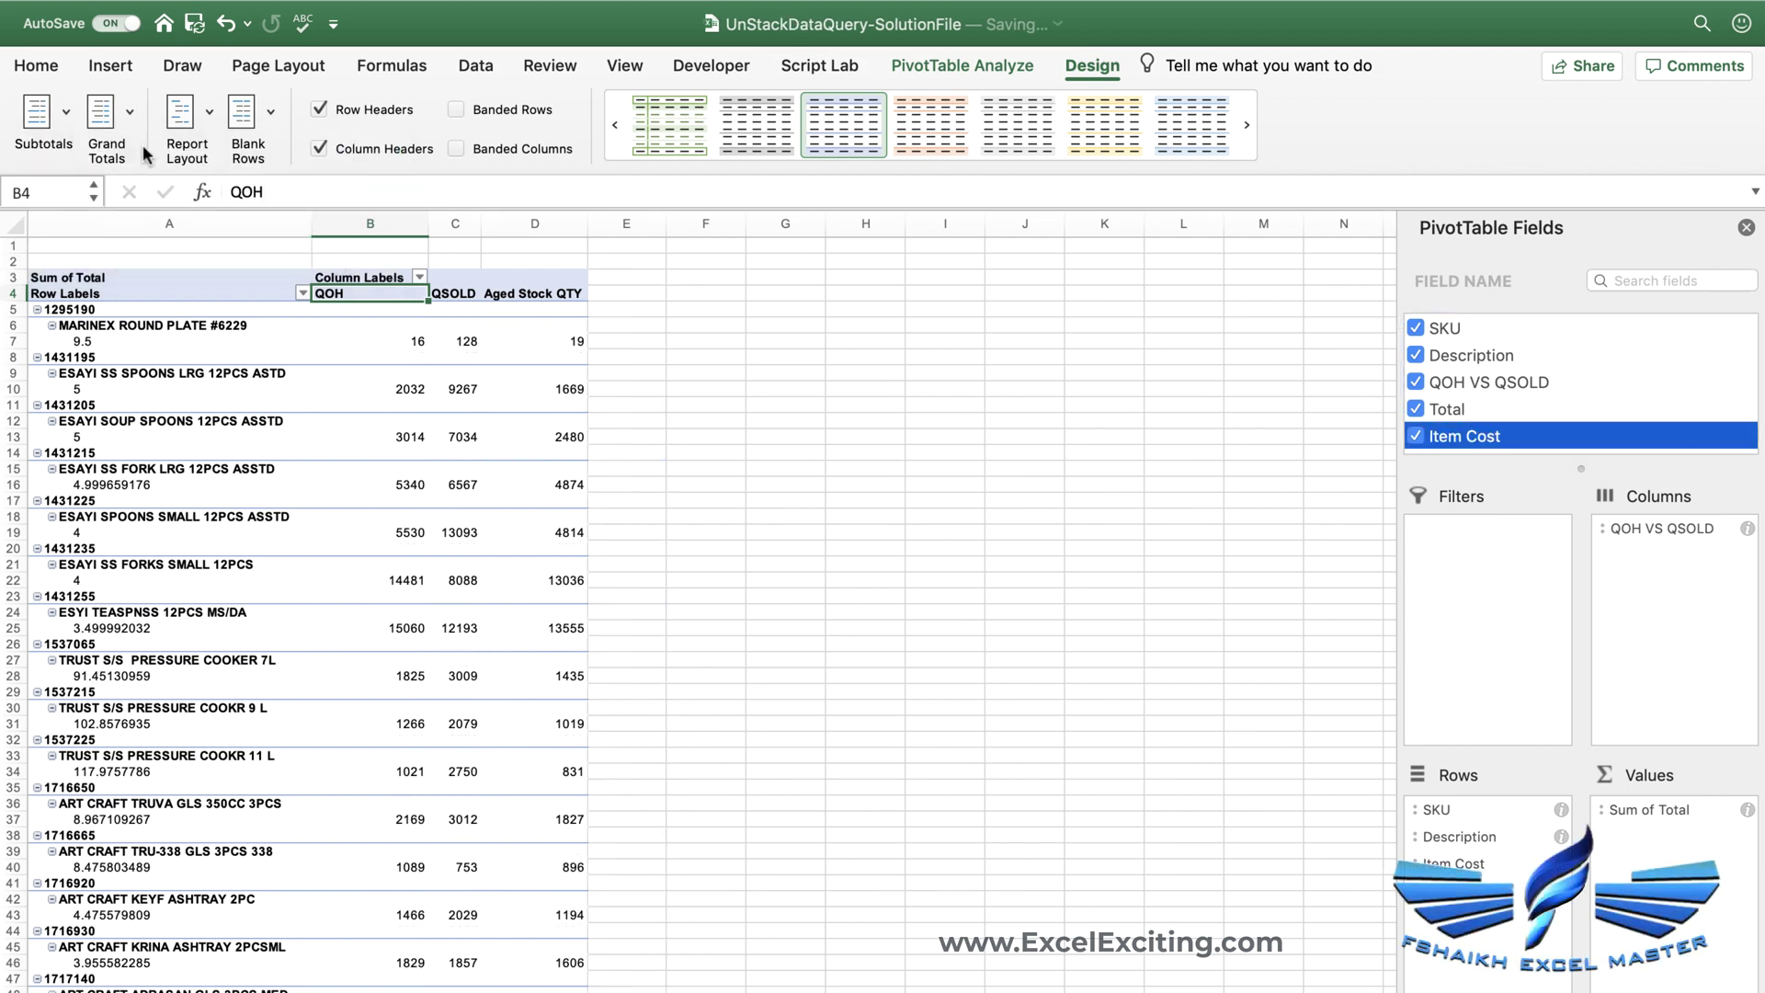
left_click(212, 125)
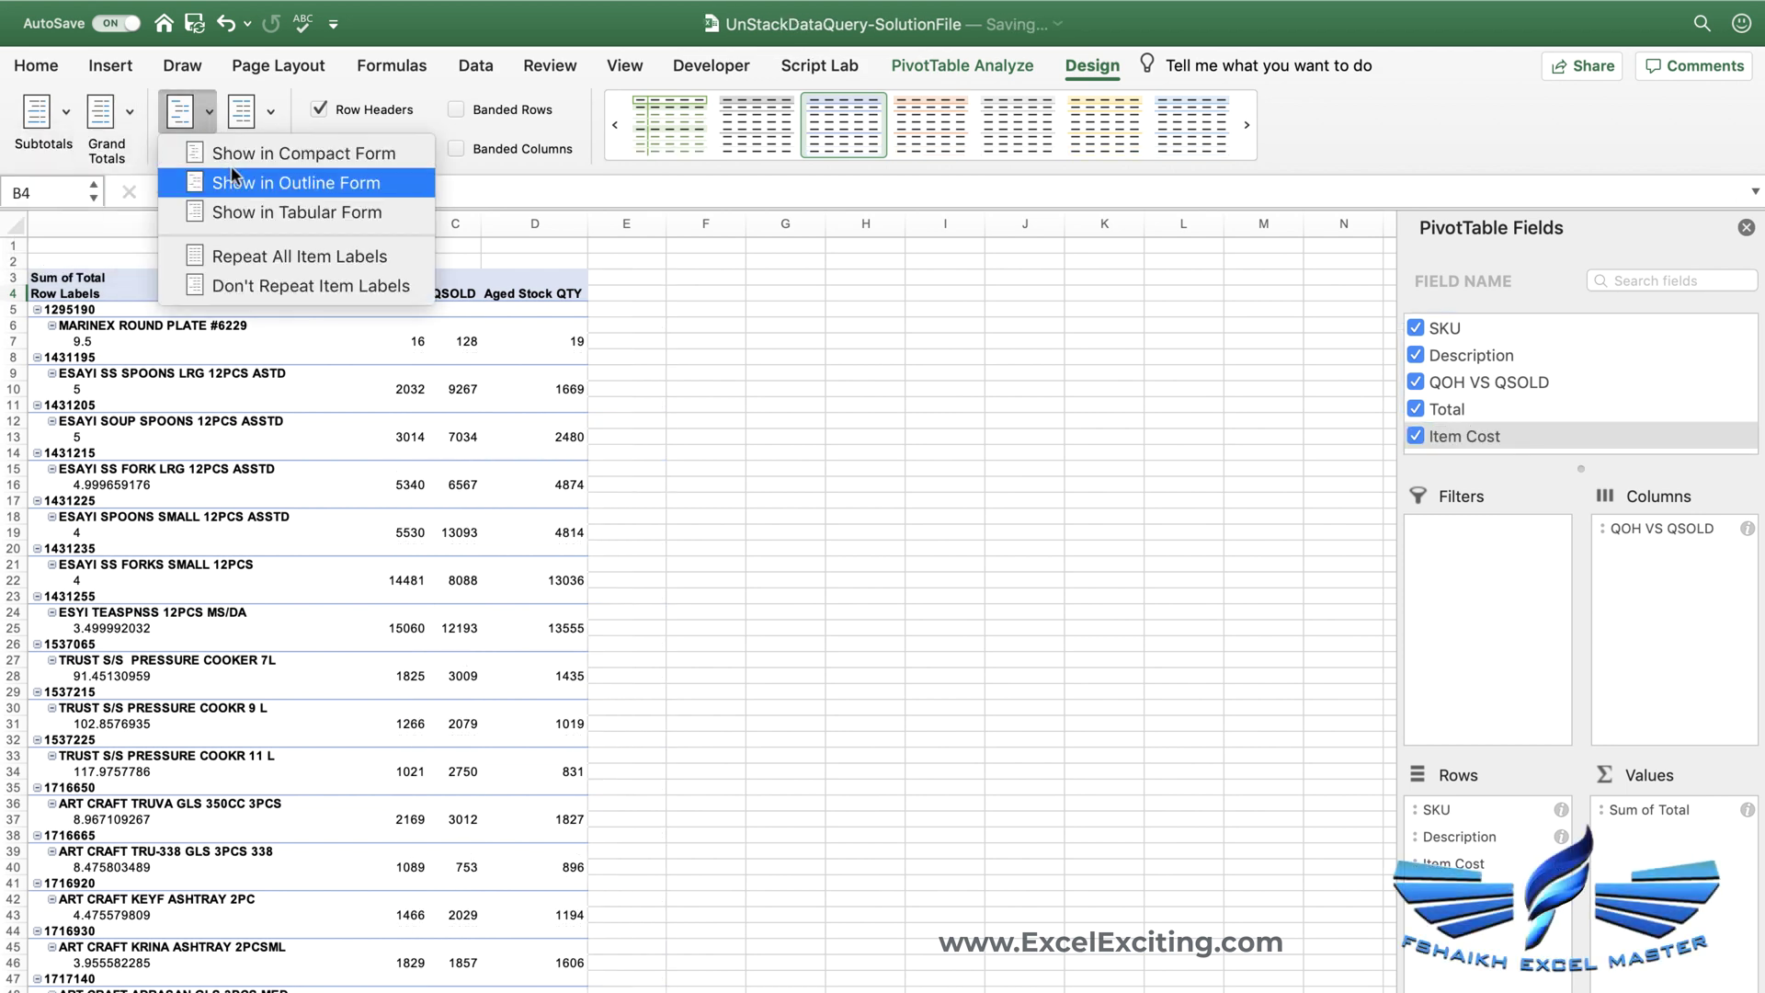
left_click(254, 214)
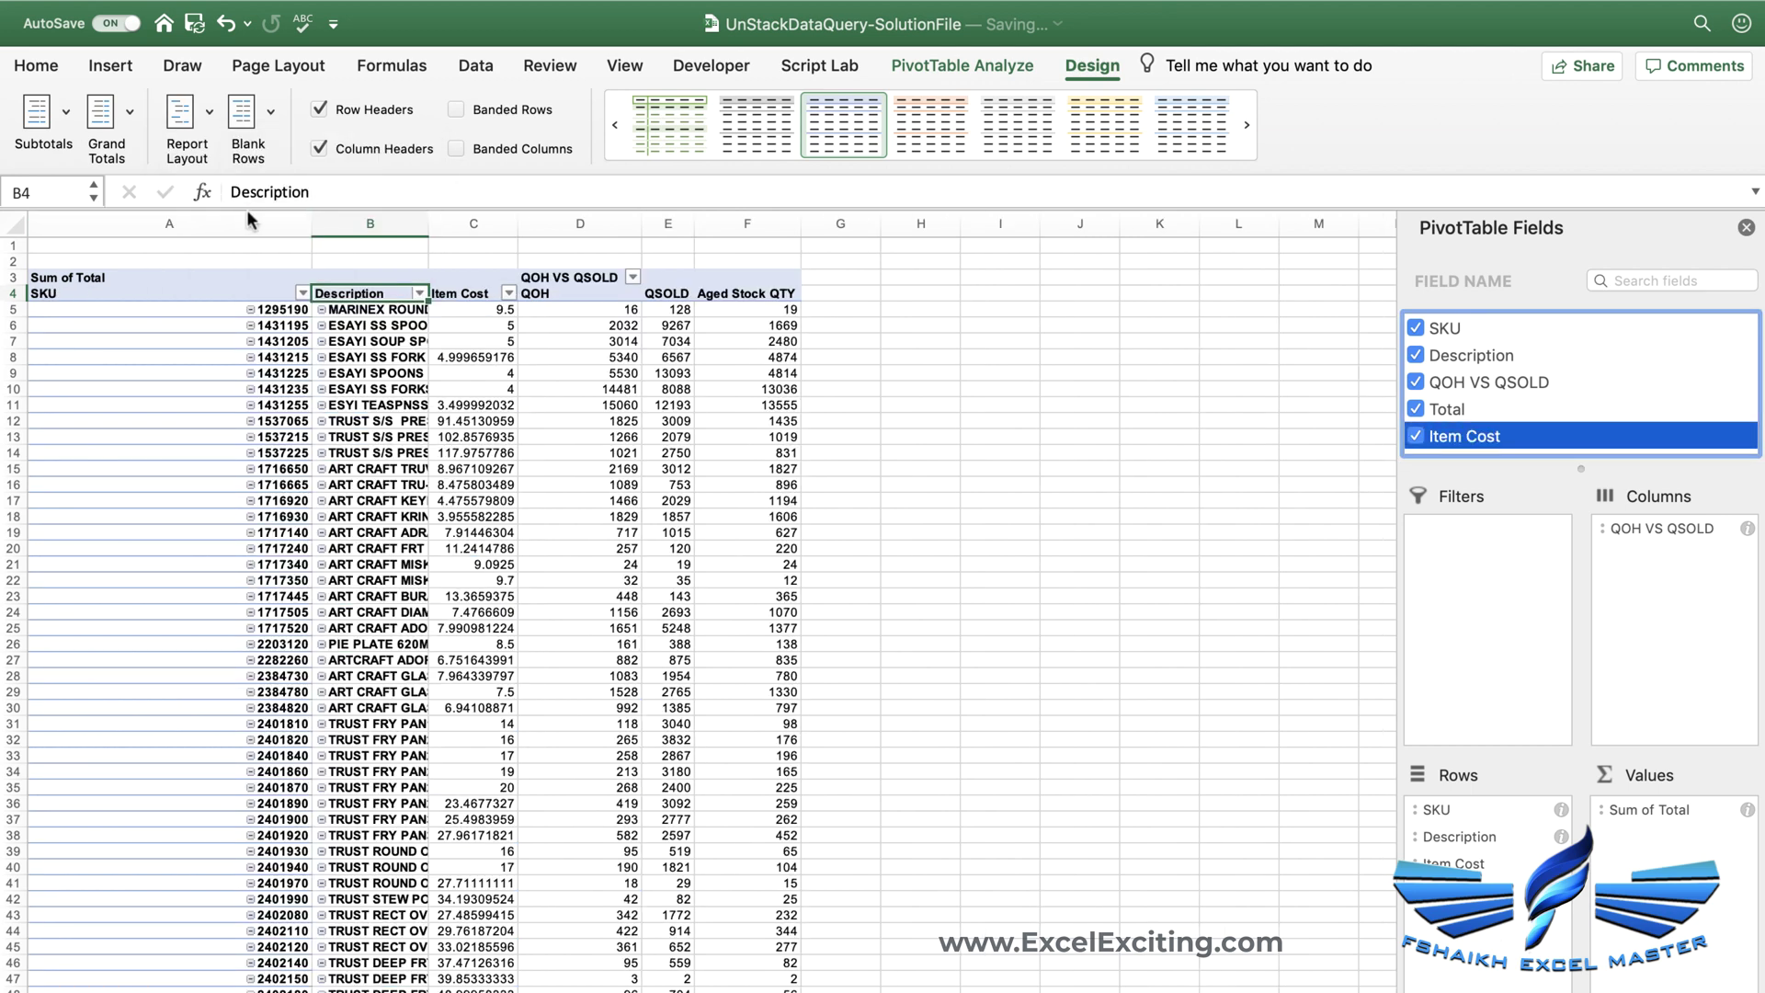
Autofit every column width on the sheet to its contents
left_click(13, 224)
double_click(311, 218)
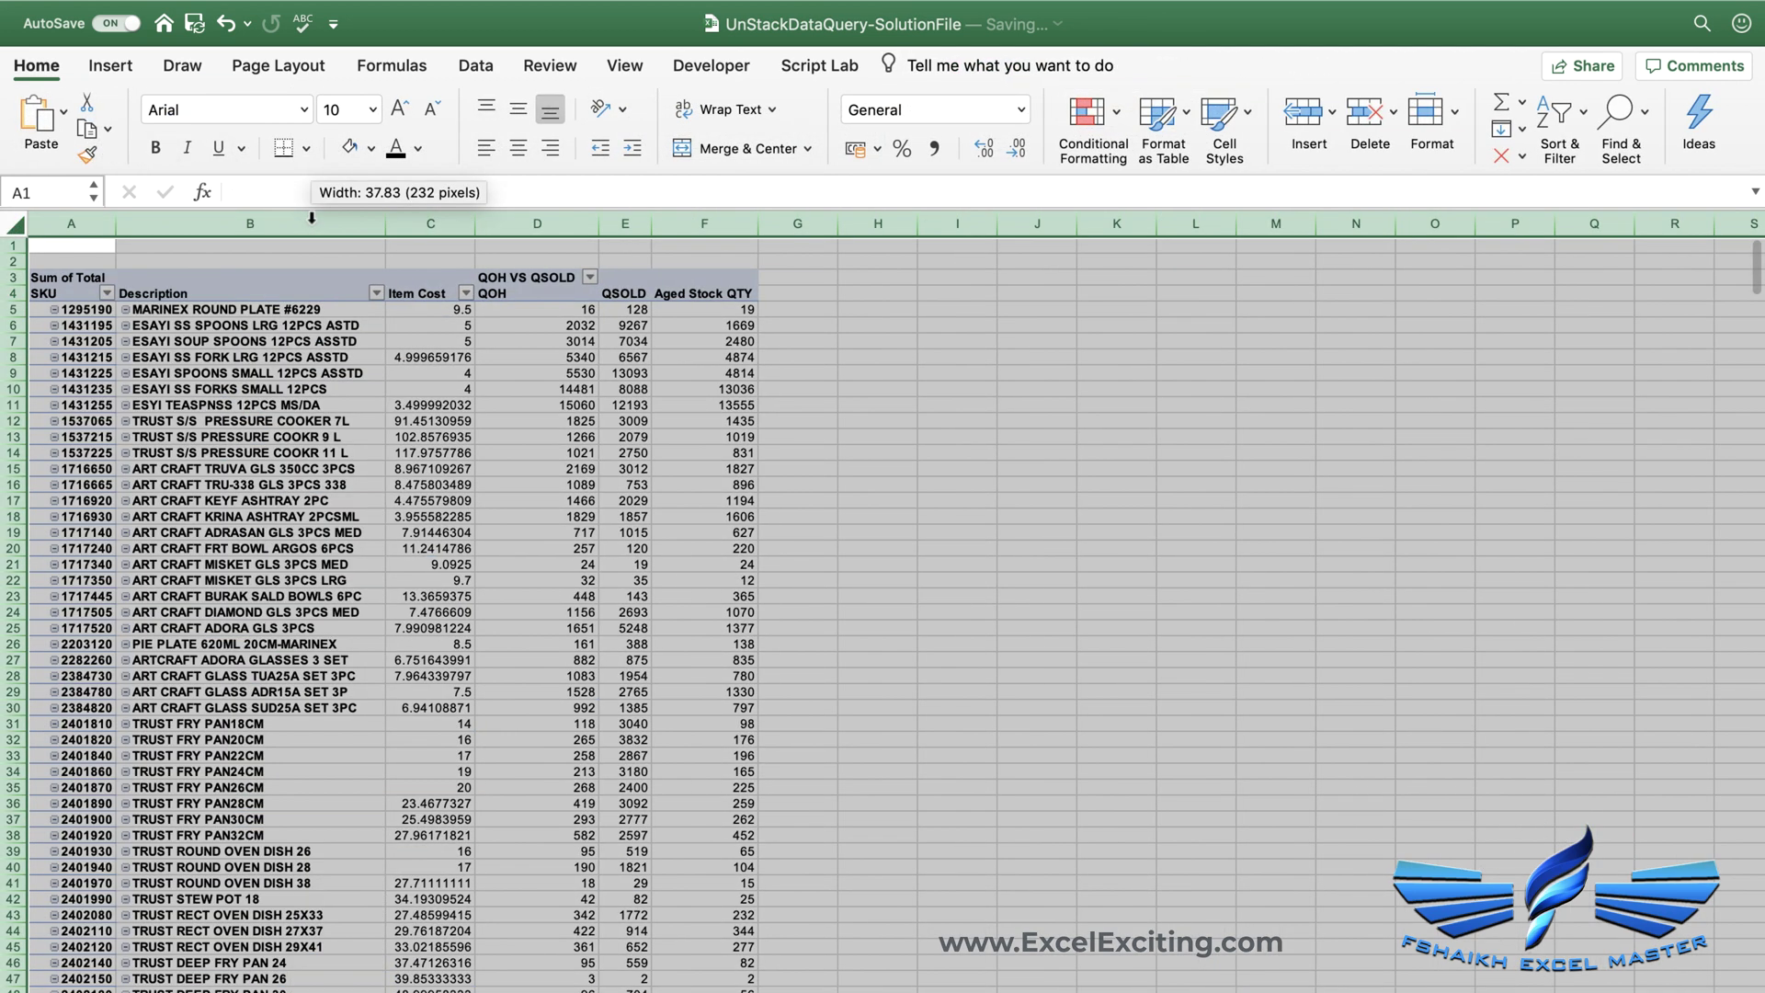
left_click(74, 318)
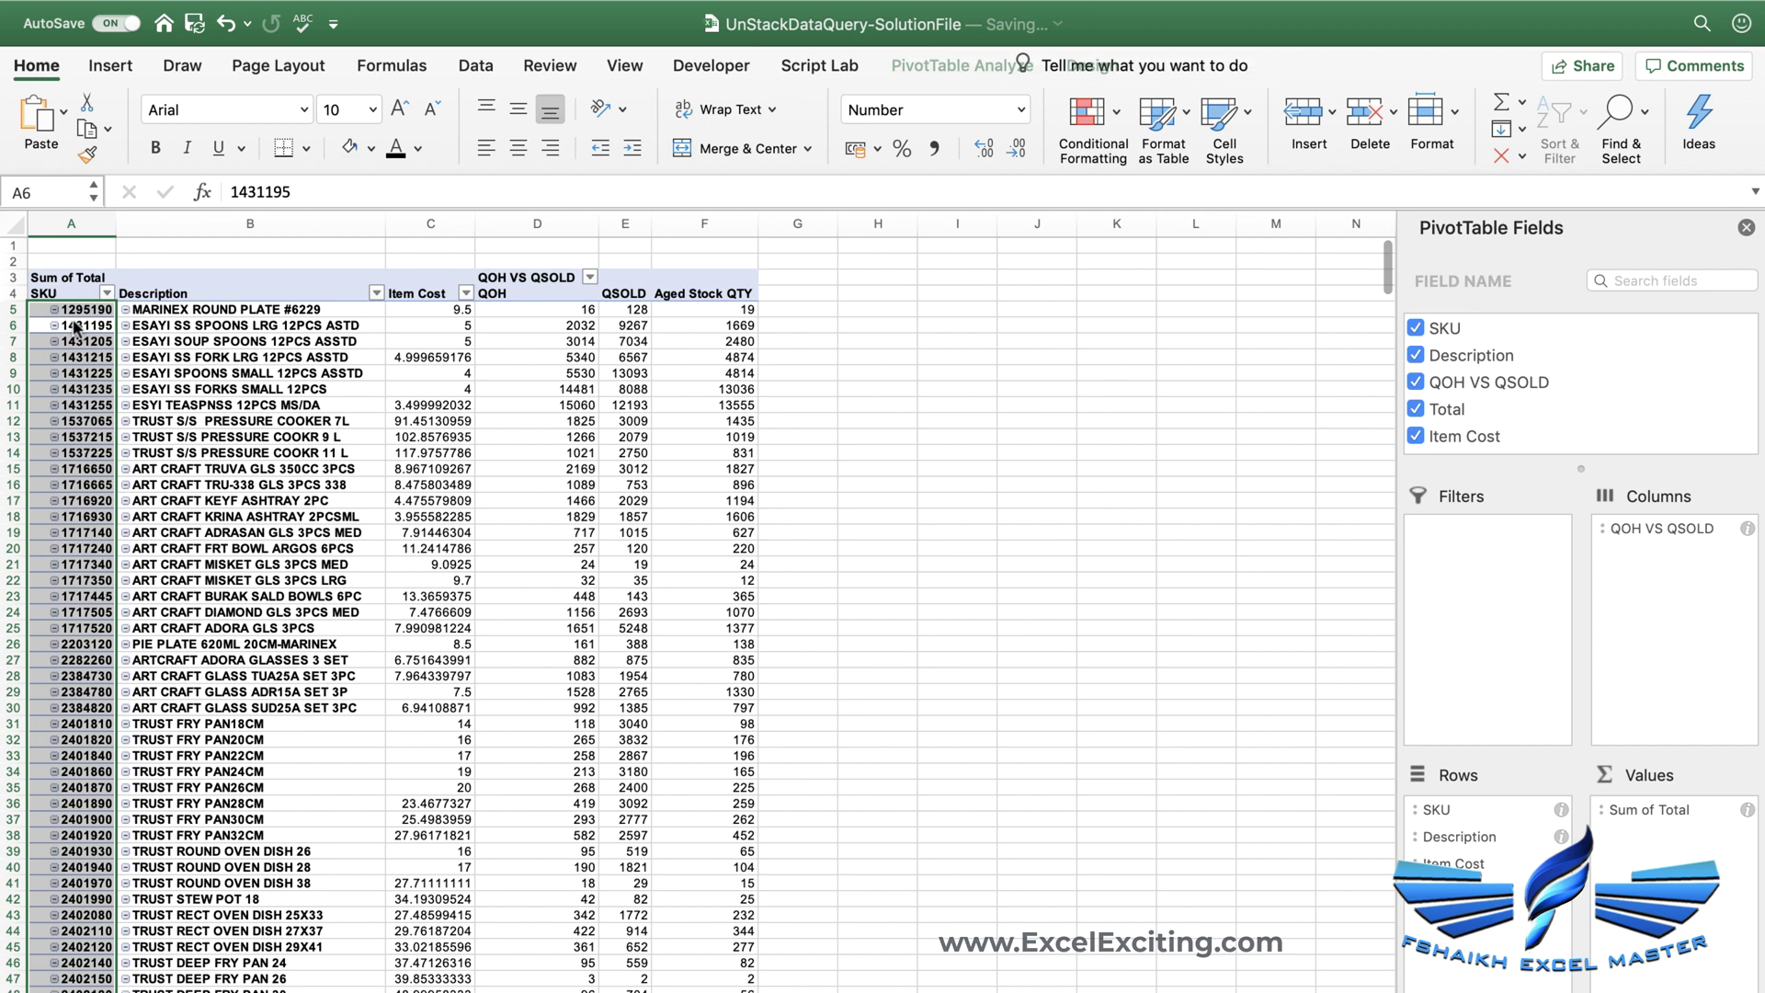
Hide the pivot's +/- expand/collapse buttons
left_click(1092, 65)
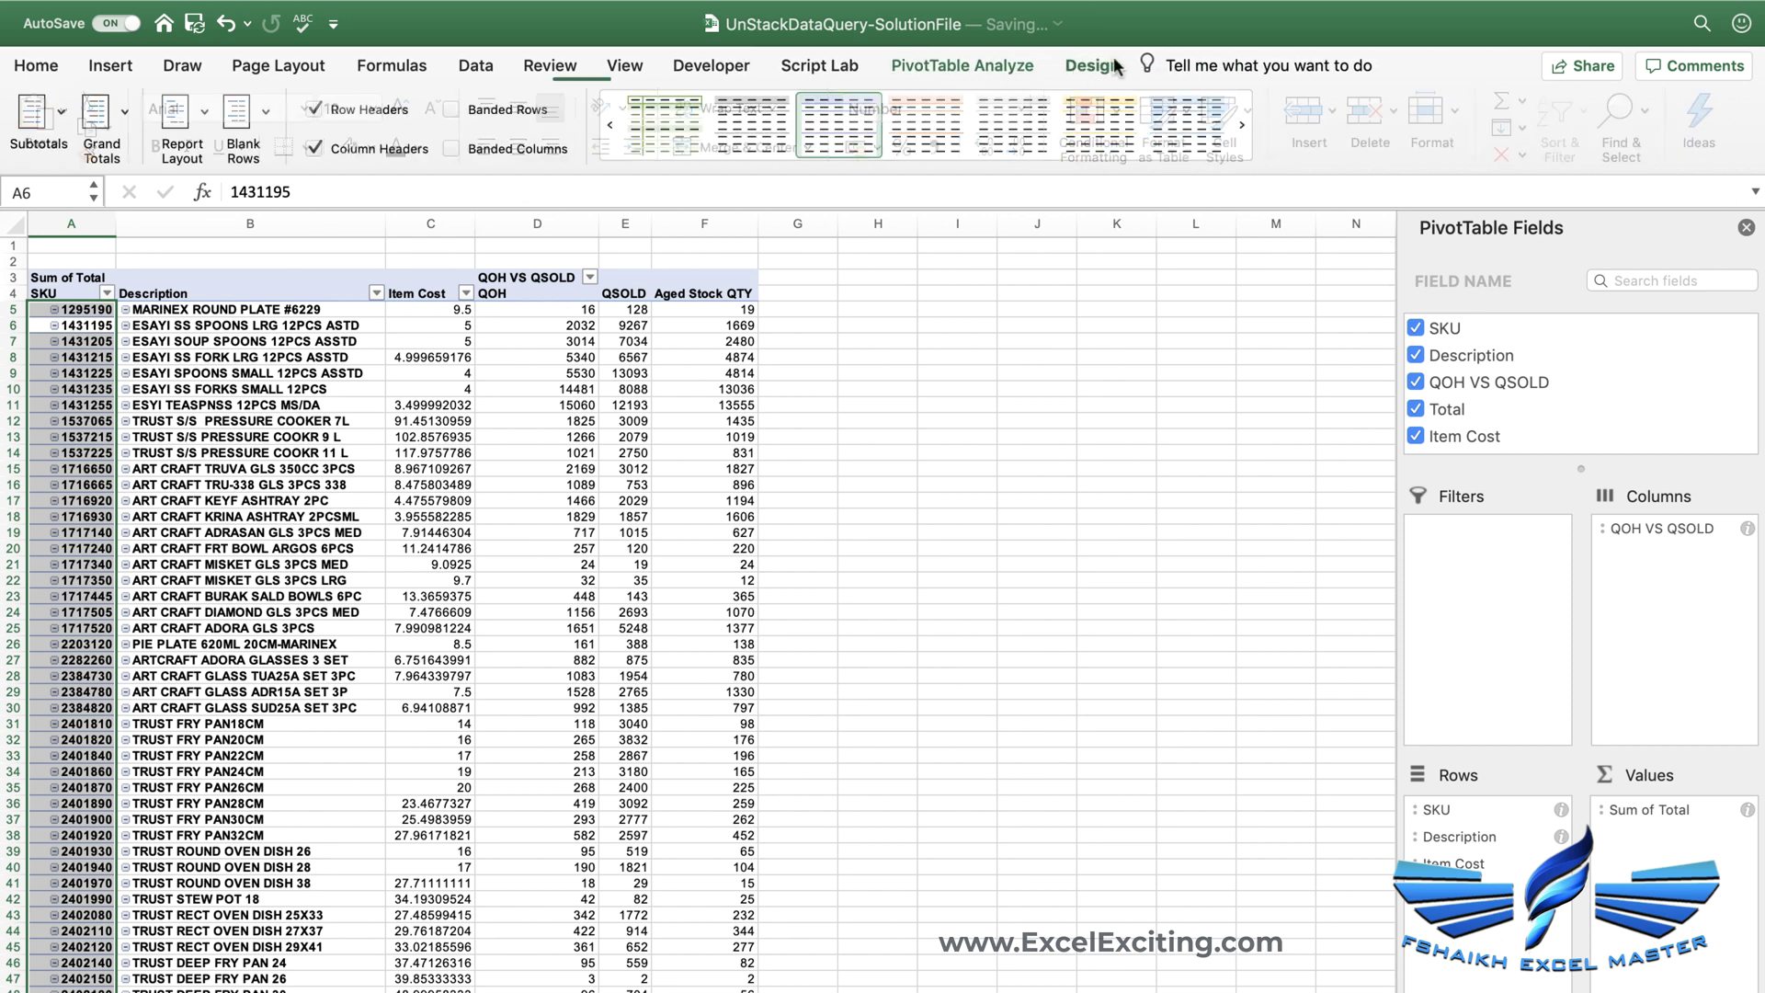
left_click(270, 111)
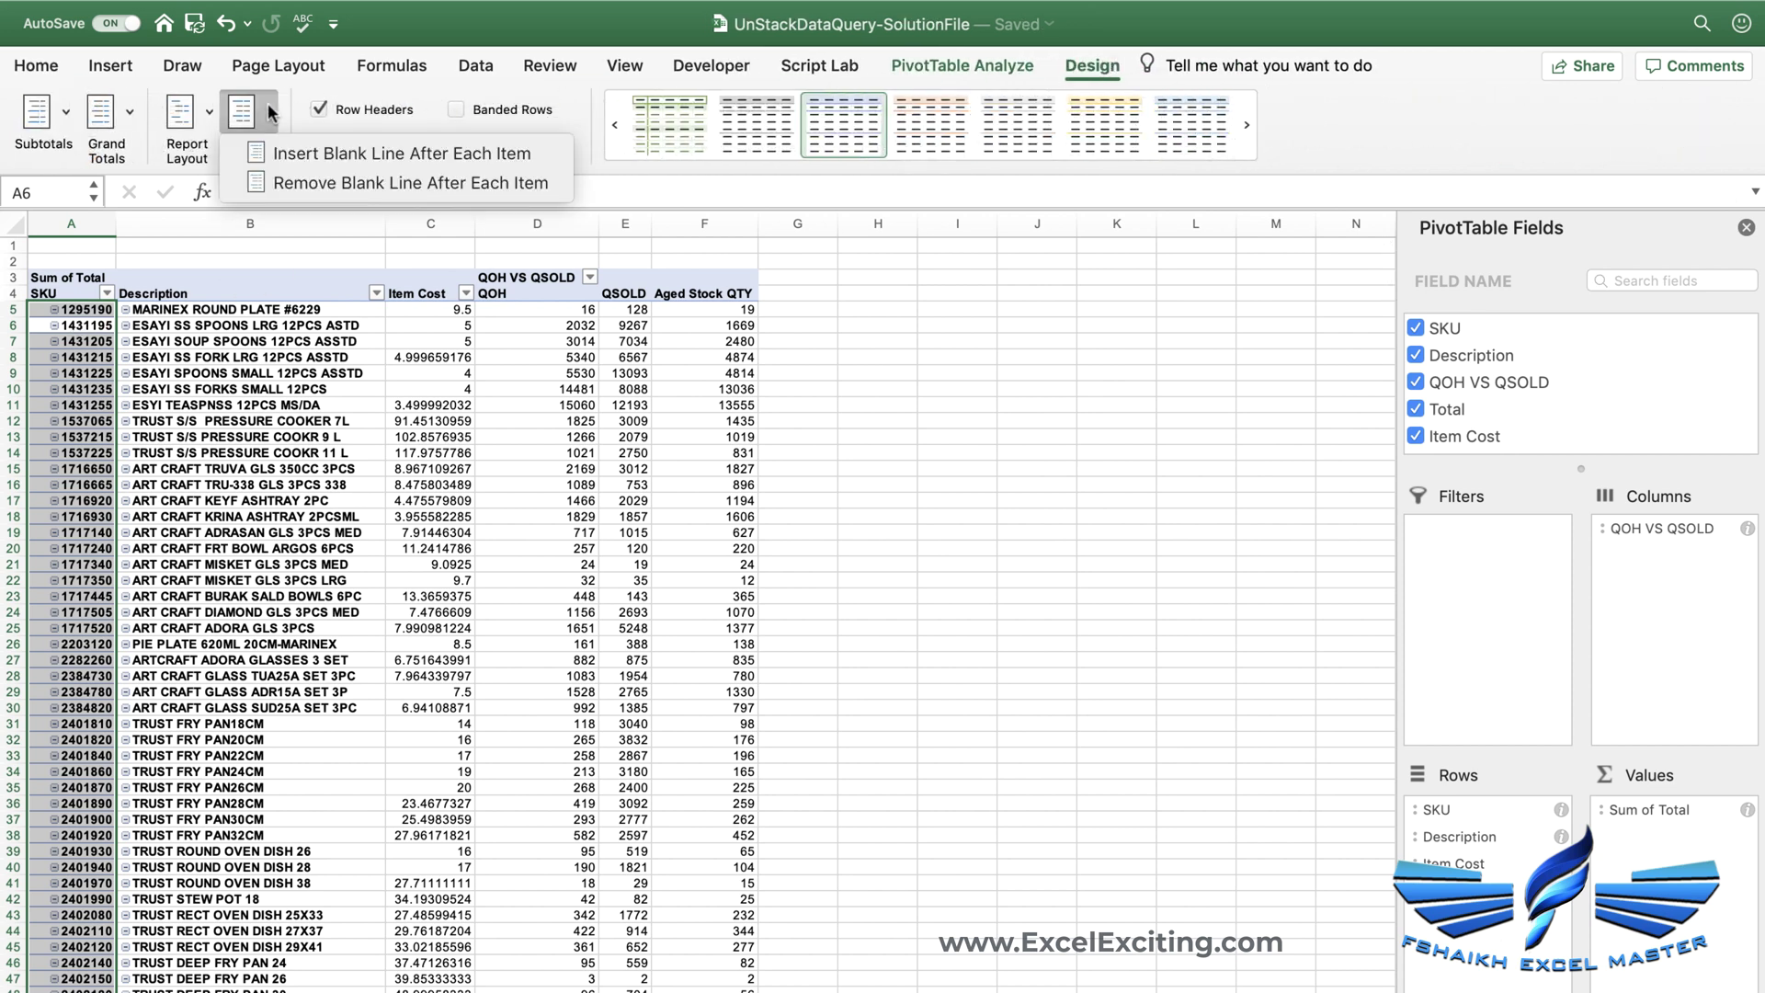
left_click(270, 115)
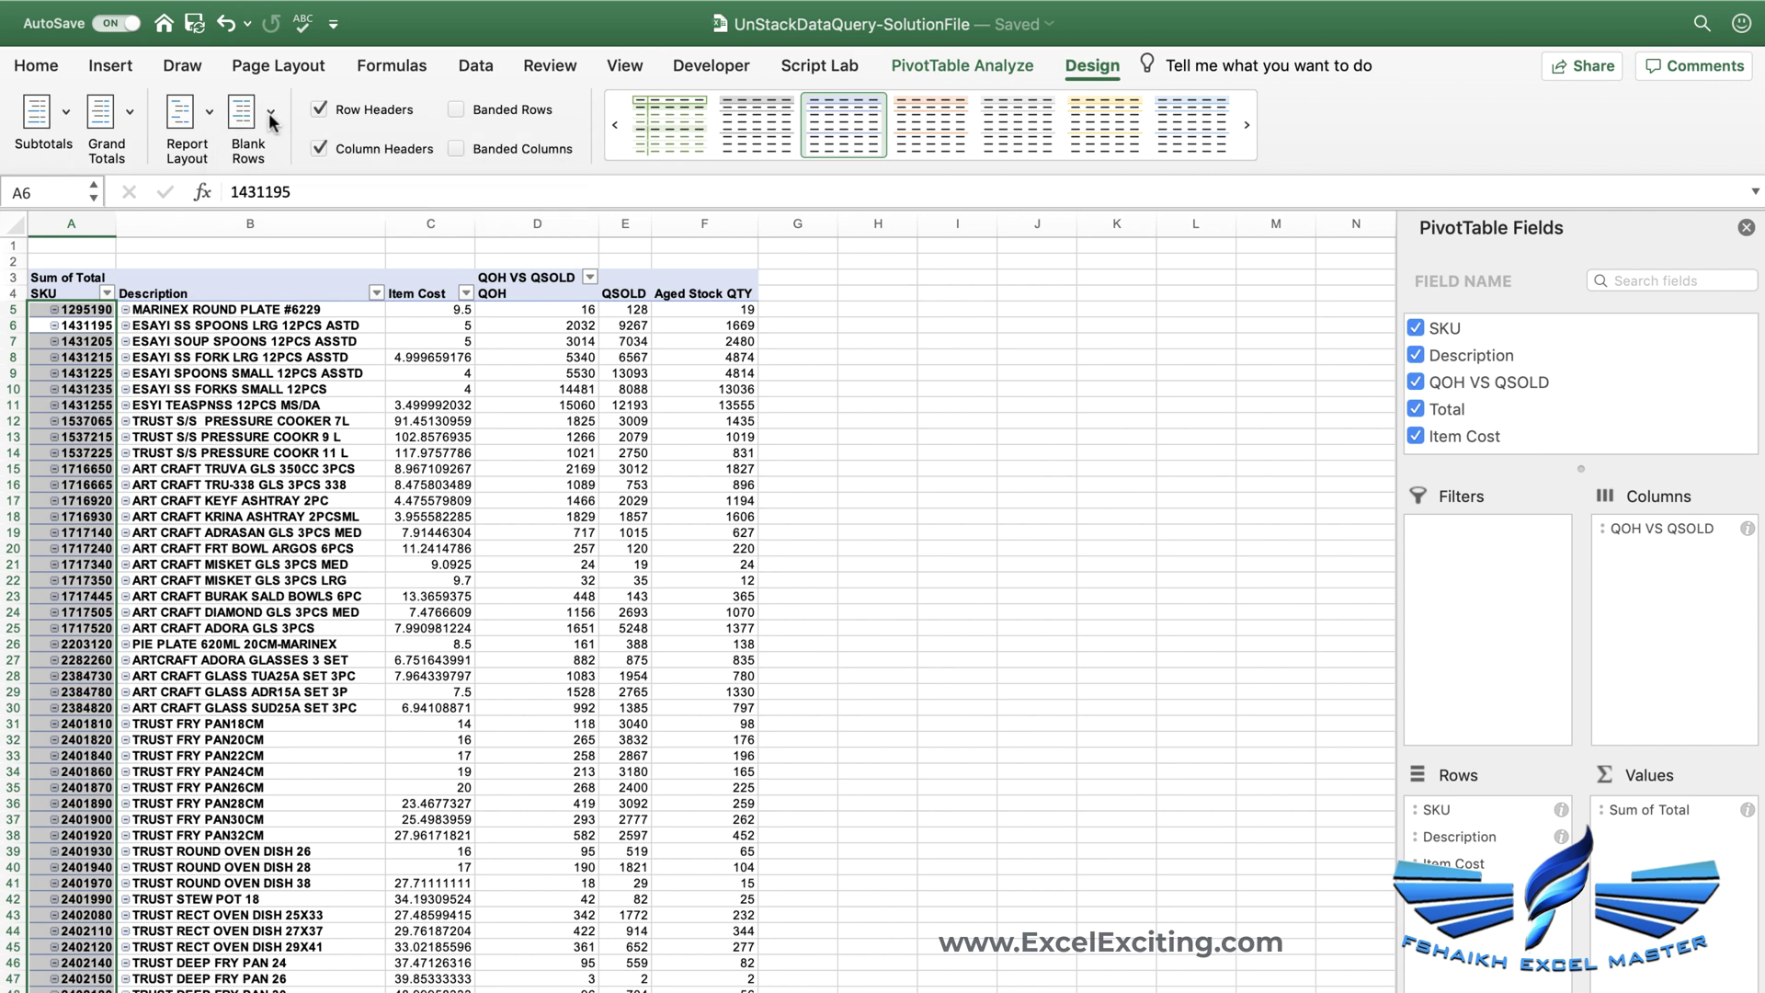
left_click(947, 65)
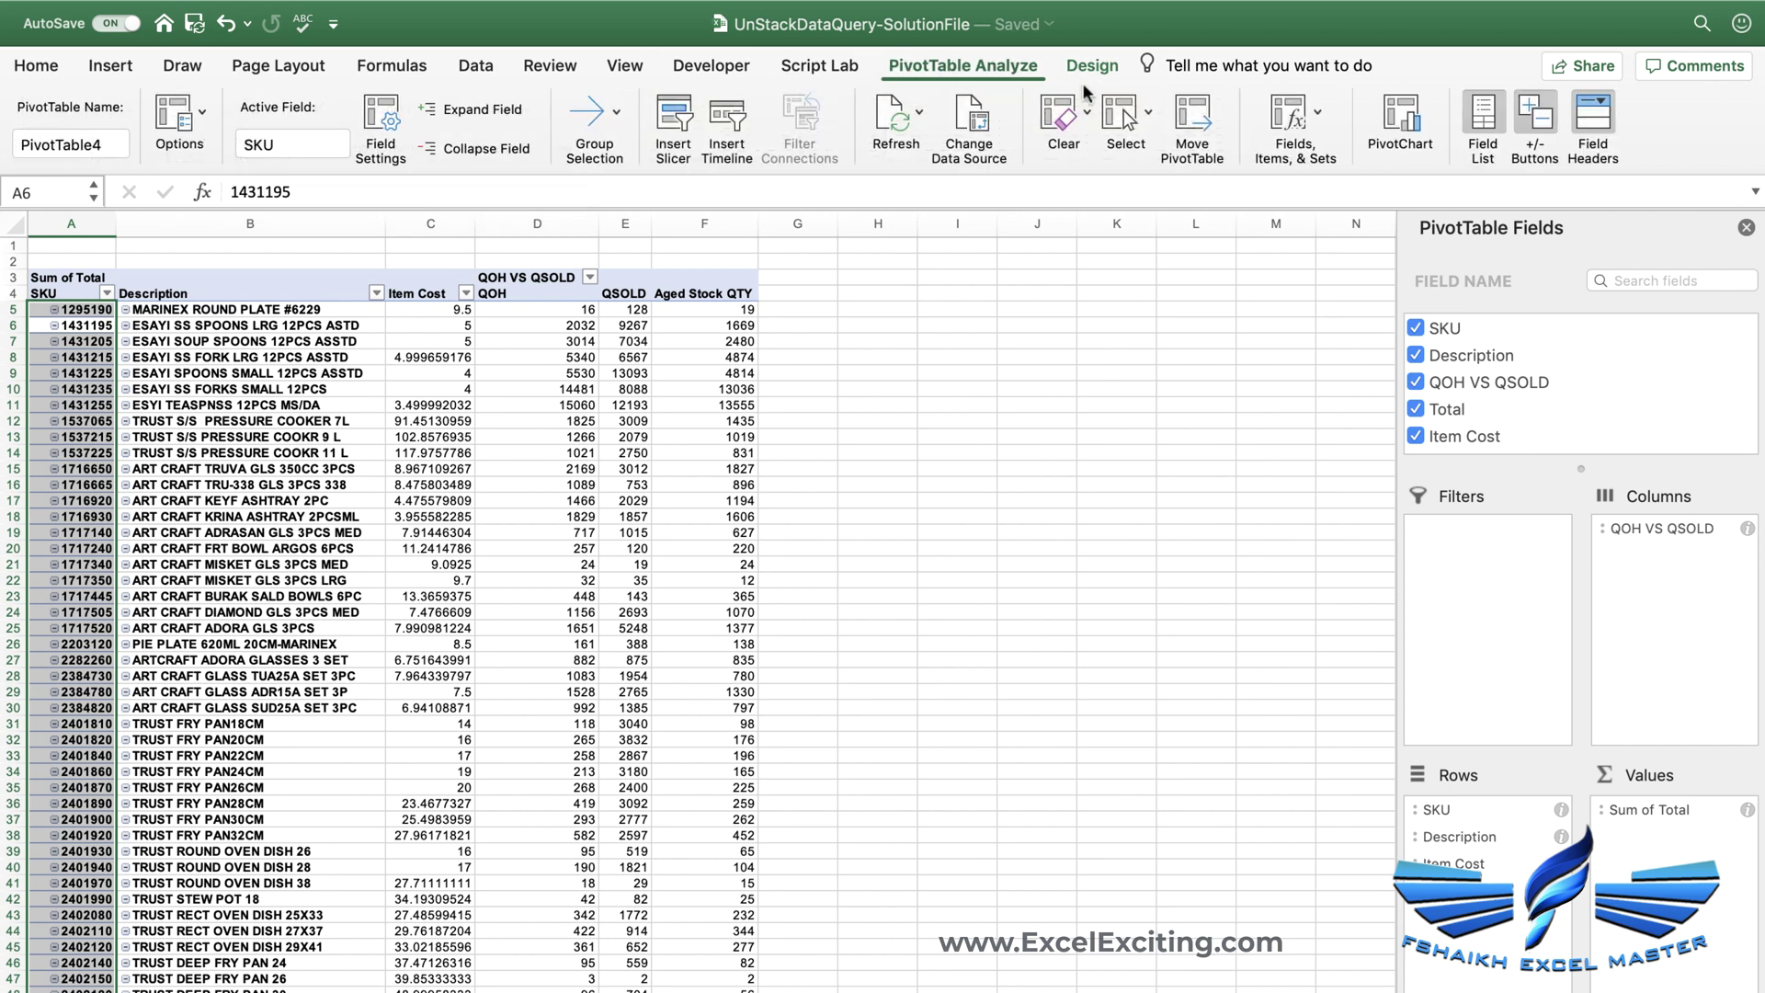
left_click(1527, 129)
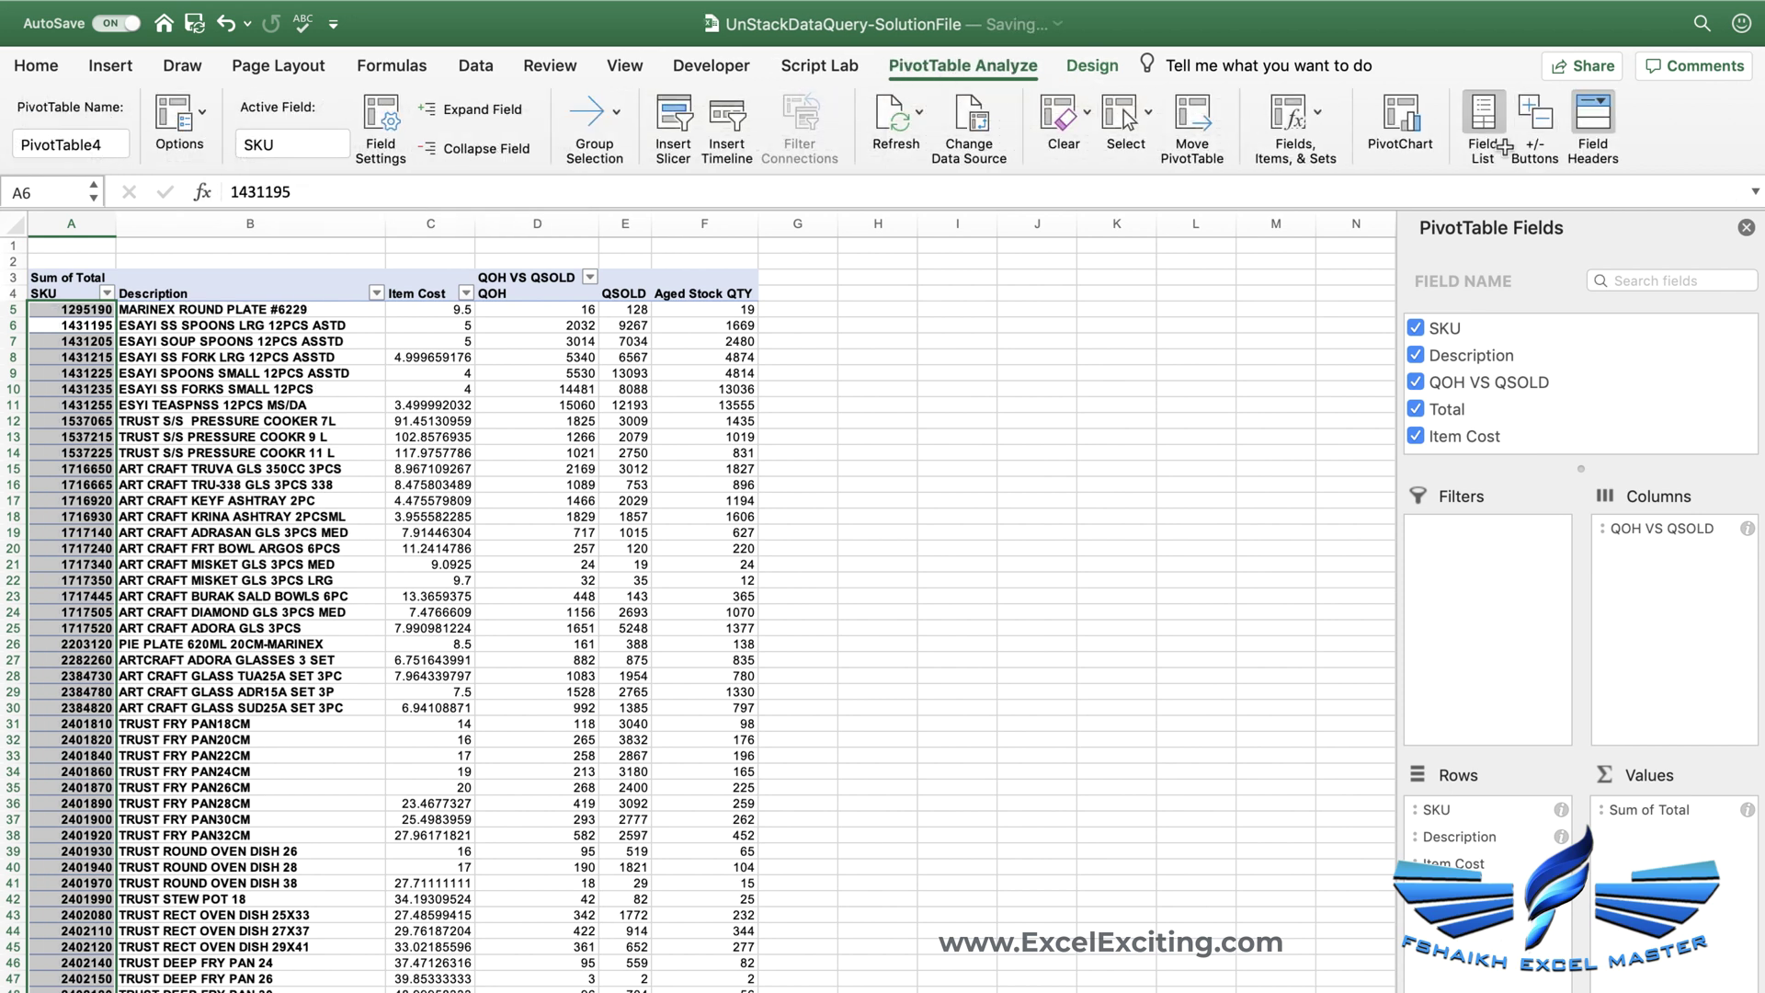
left_click(430, 223)
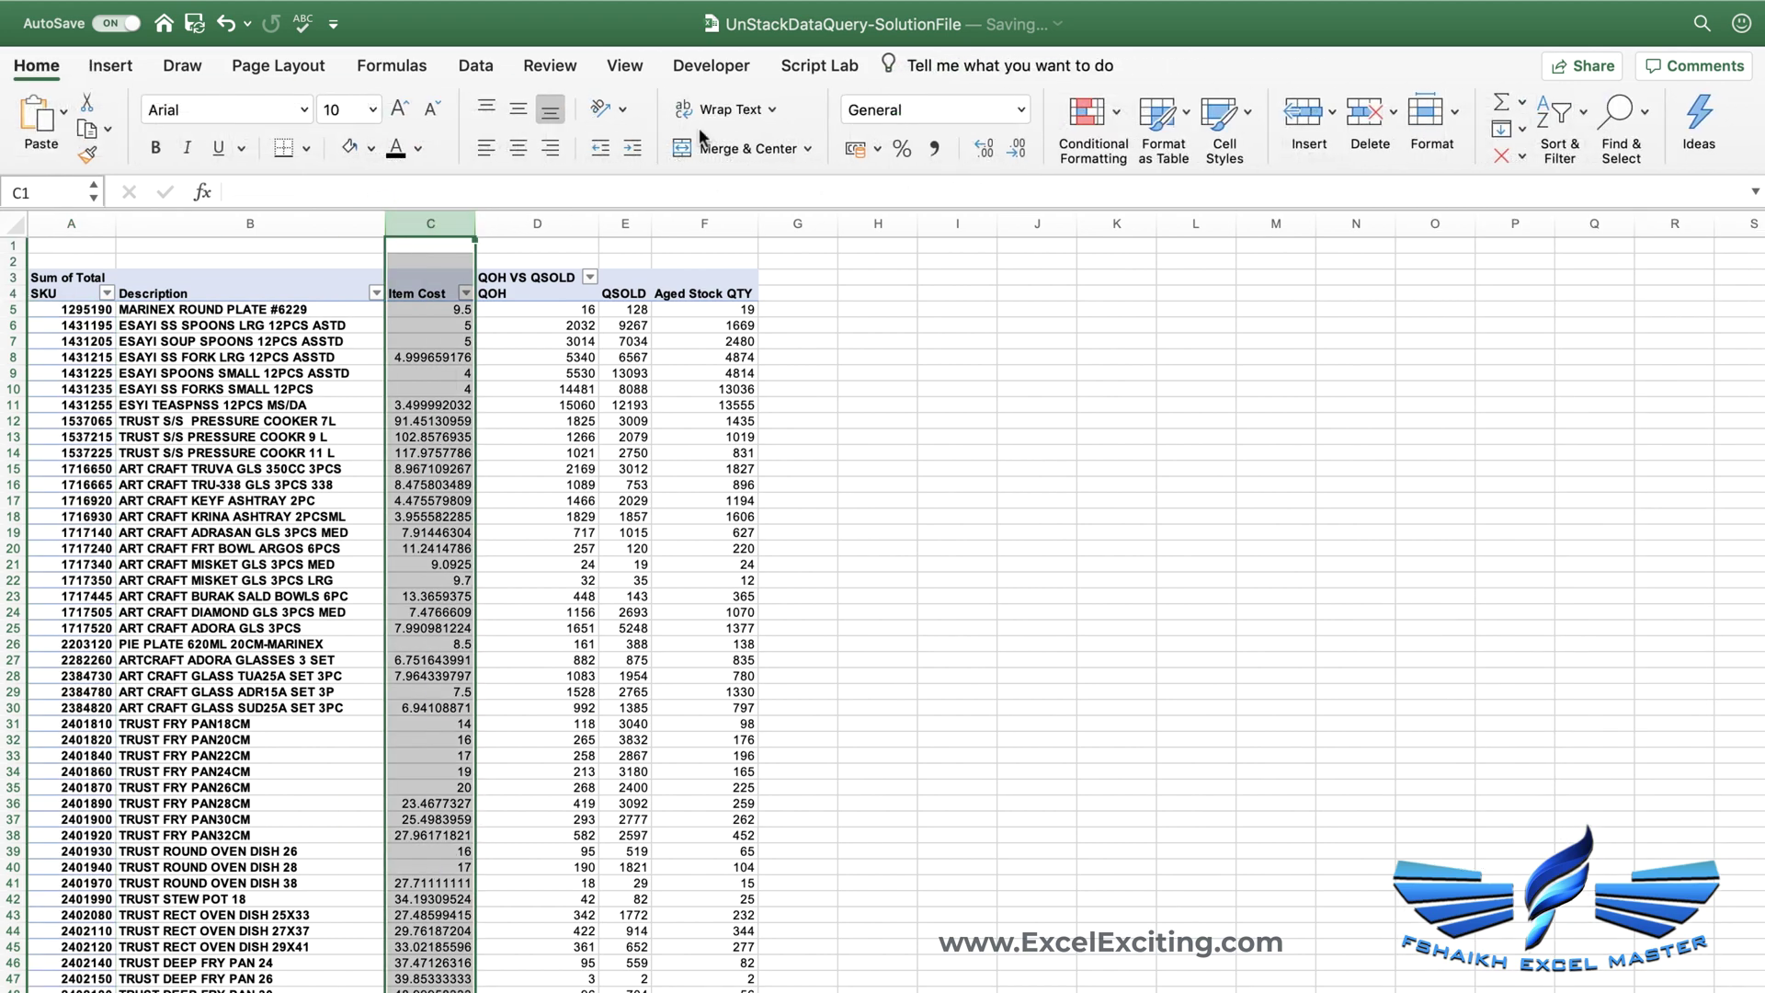
Apply Comma Style to column C so Item Cost shows two-decimal accounting values
left_click(936, 148)
scroll(699, 384, "down", 12)
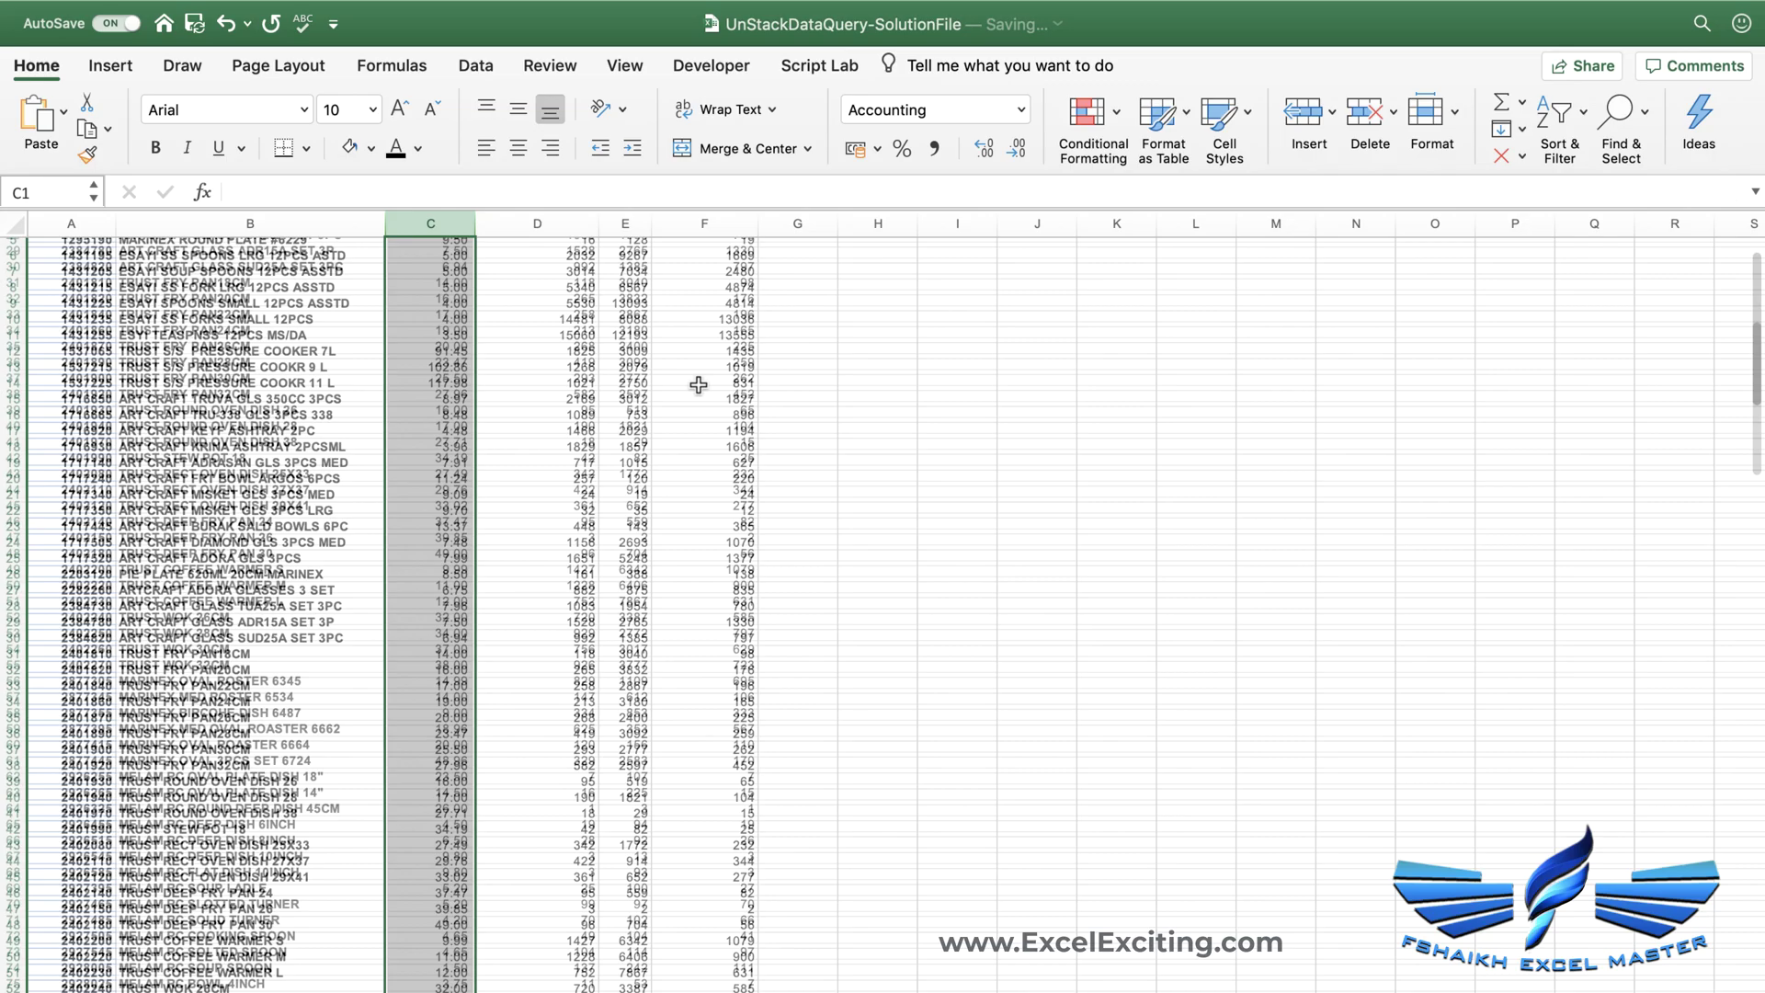
scroll(698, 384, "down", 20)
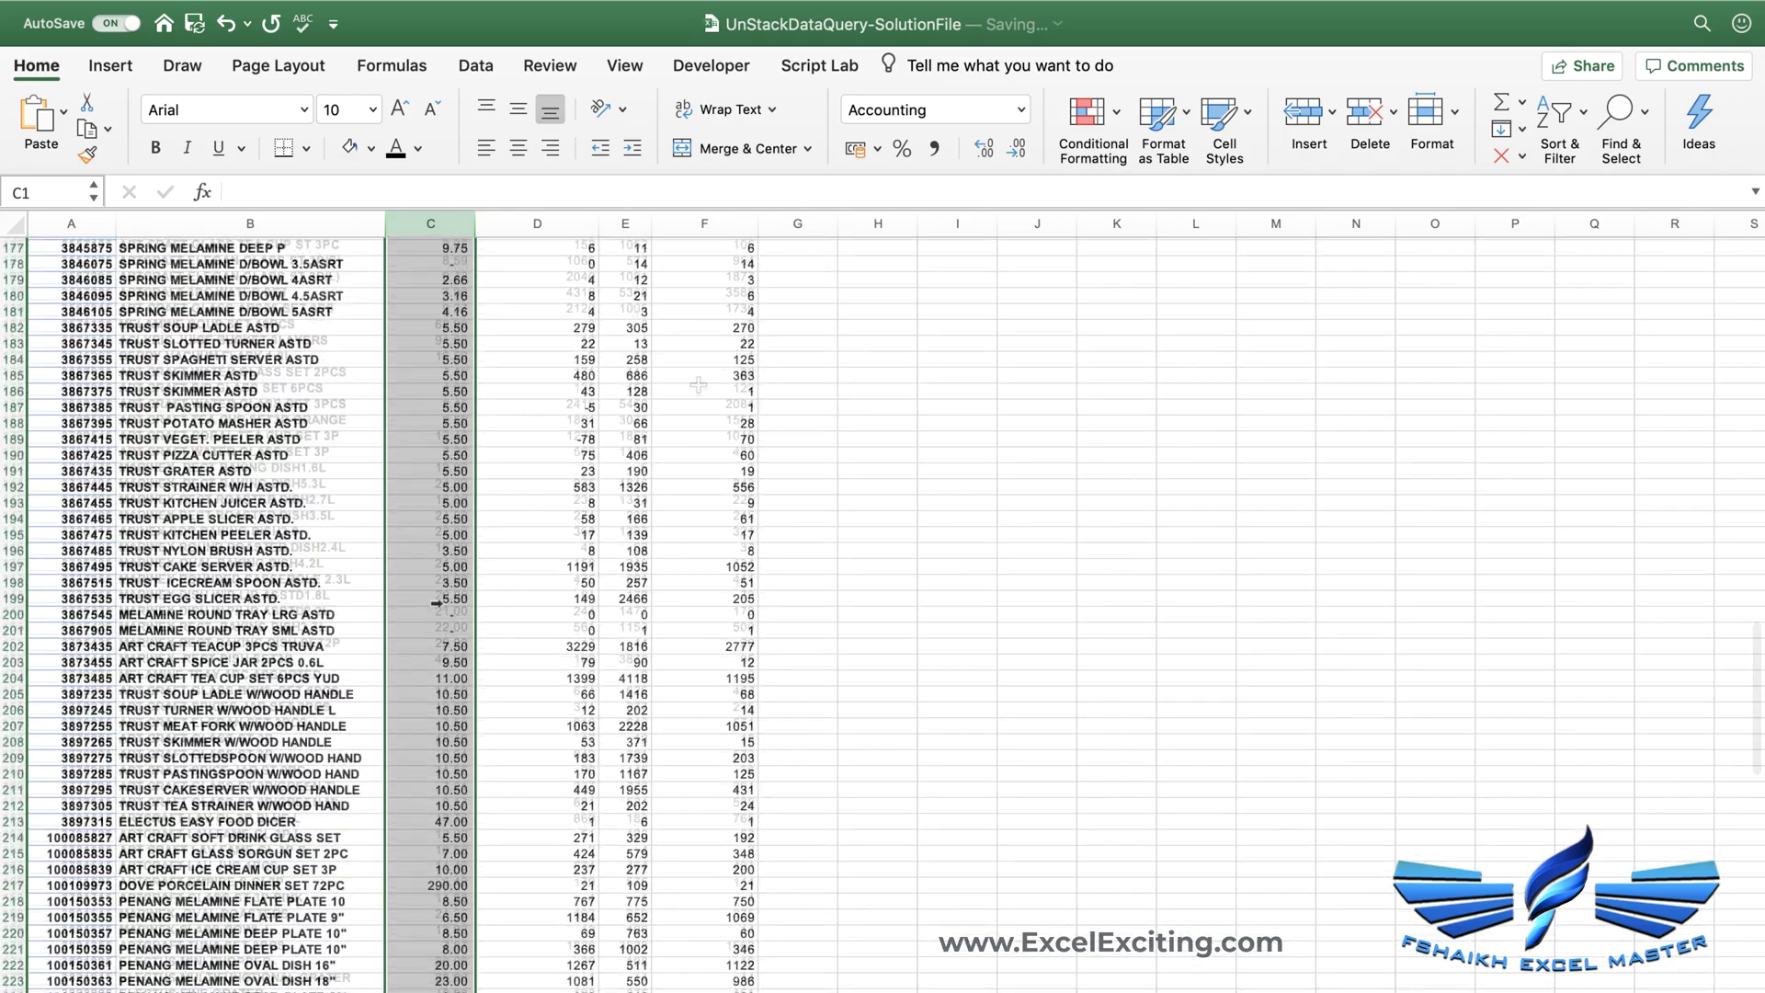
left_click(432, 617)
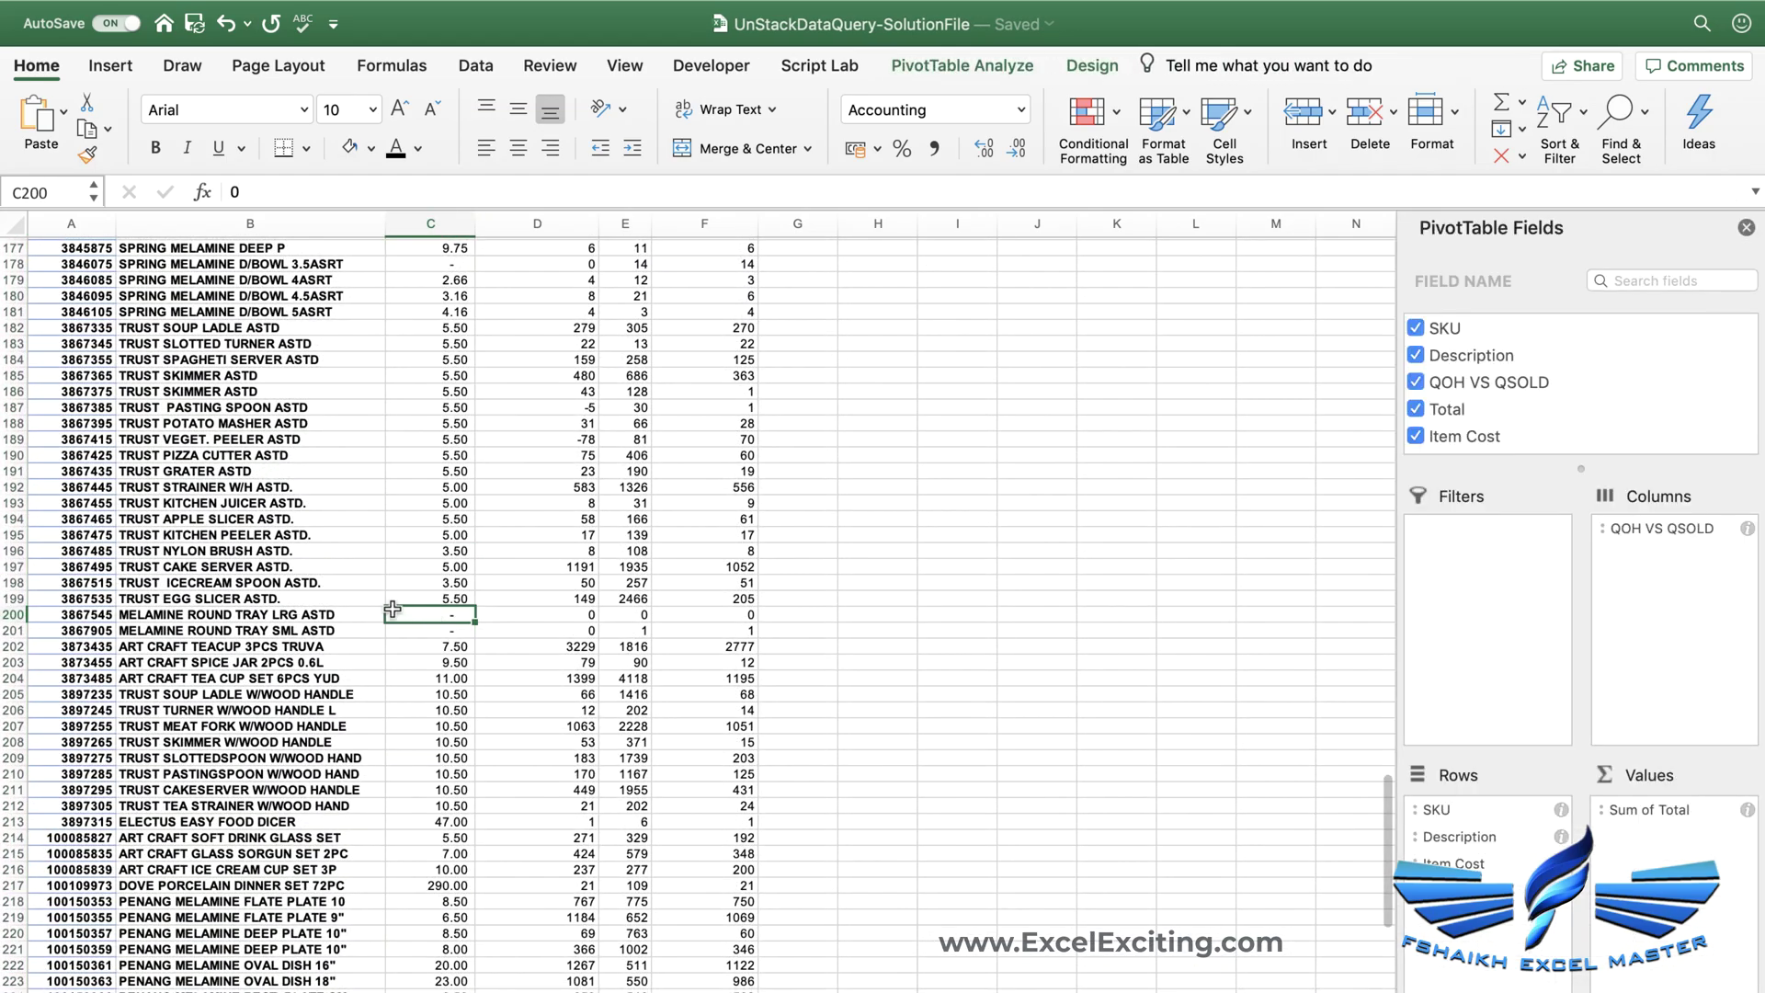
scroll(326, 594, "up", 20)
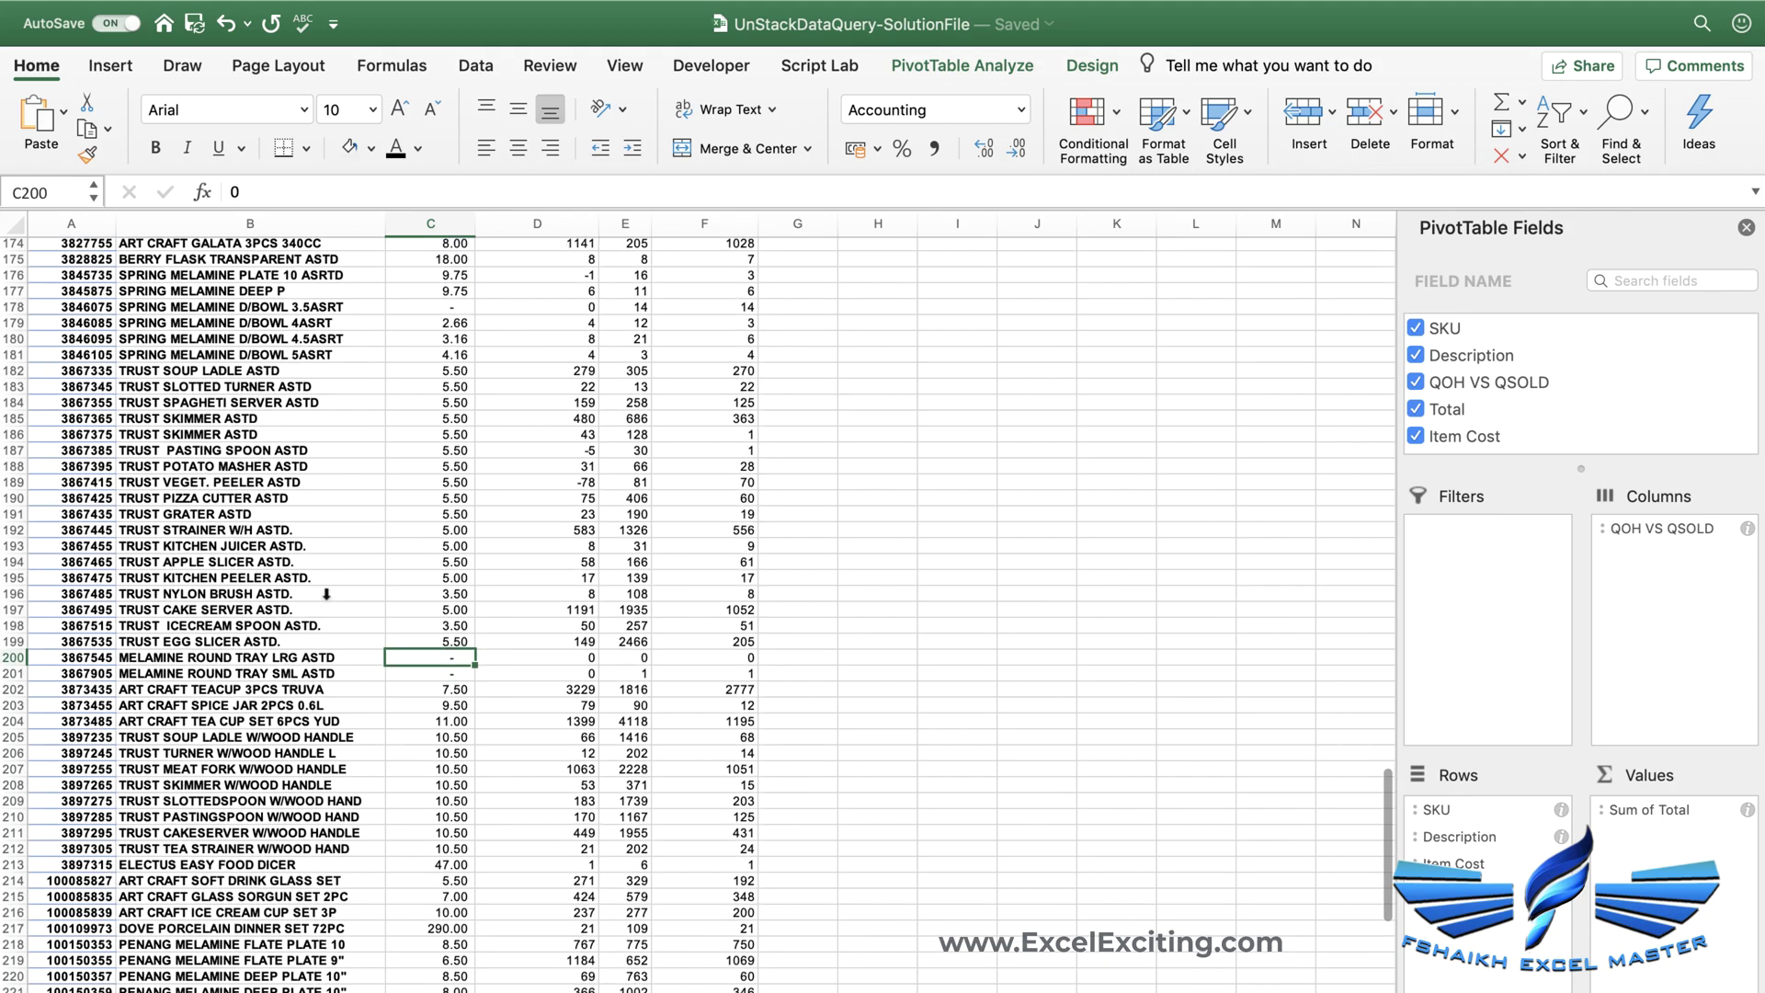